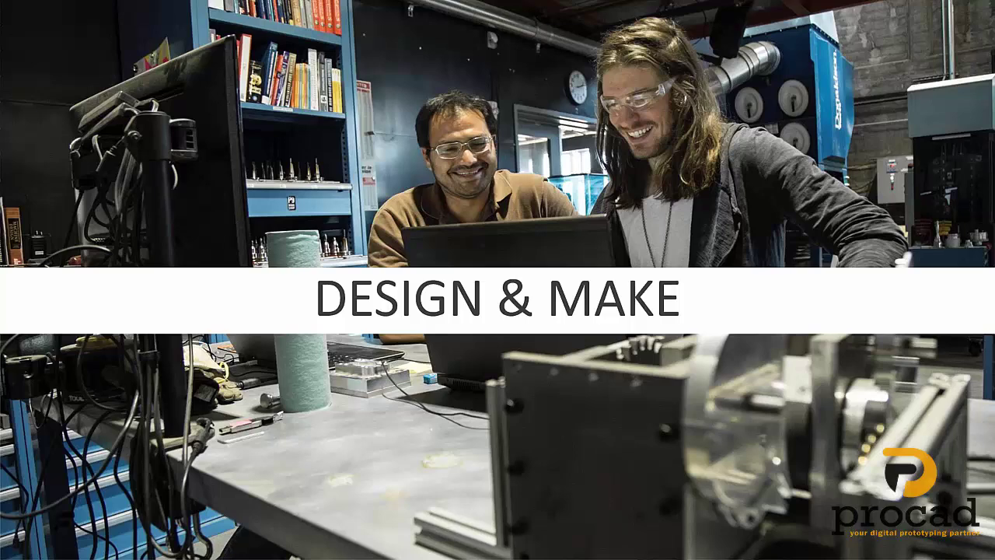
# Leave the PowerPoint slide show and switch to Inventor with the CHUCK JAW BASE RH part
pyautogui.hotkey('alt', 'Tab')
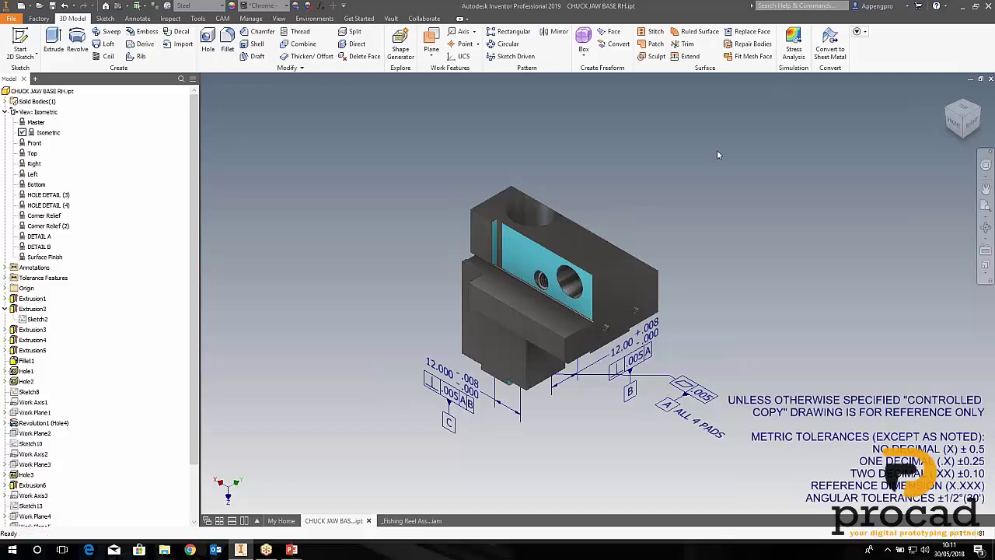
# Zoom and orbit the chuck jaw base, reset it to the Home view, and show the Annotate tools
pyautogui.scroll(2, 644, 380)
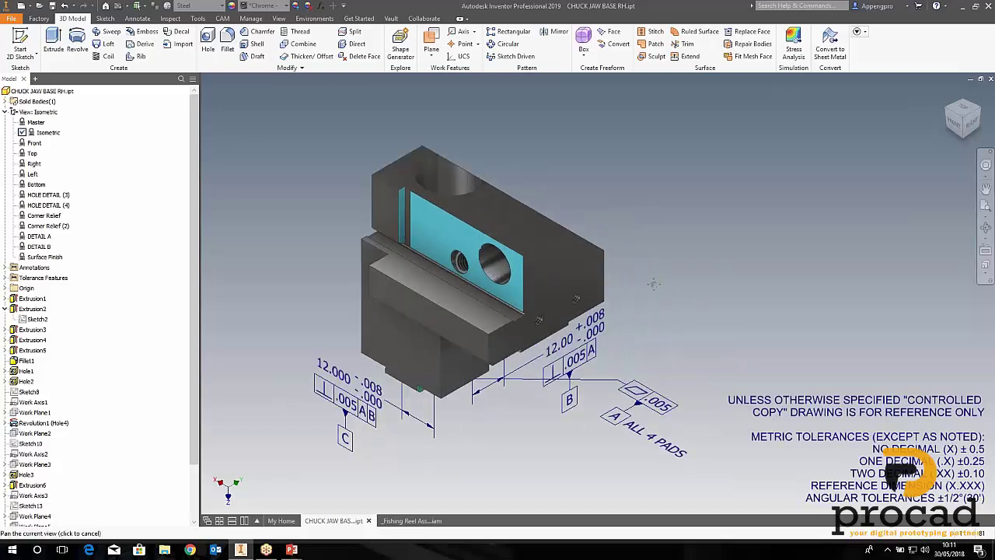
pyautogui.click(985, 228)
pyautogui.moveTo(635, 277)
pyautogui.mouseDown()
pyautogui.moveTo(598, 257)
pyautogui.moveTo(628, 264)
pyautogui.moveTo(618, 286)
pyautogui.mouseUp()
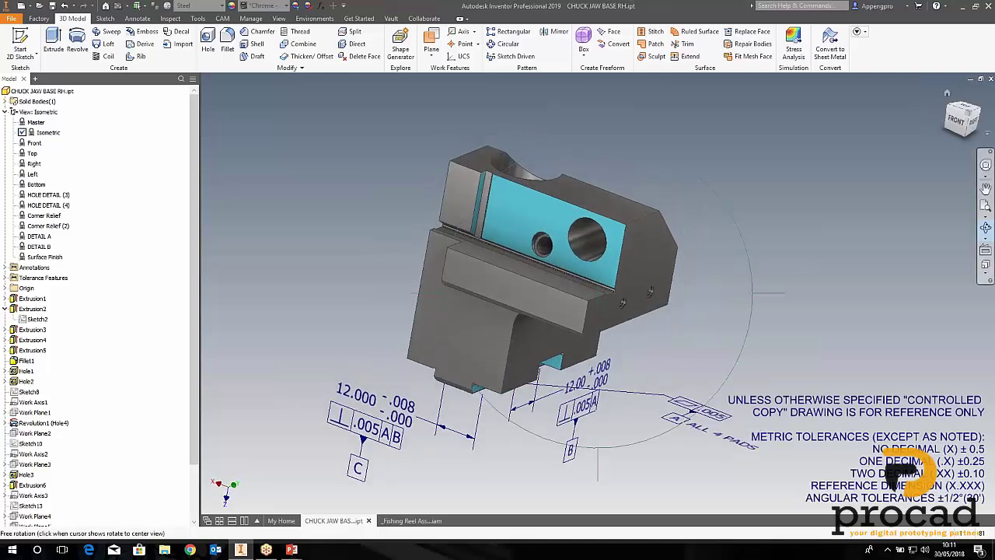
pyautogui.click(969, 115)
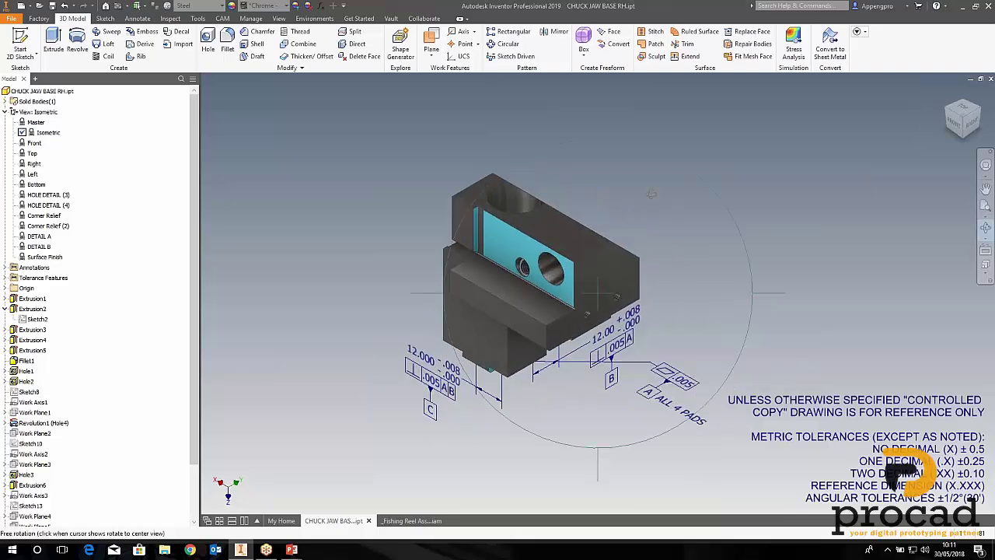
pyautogui.click(137, 18)
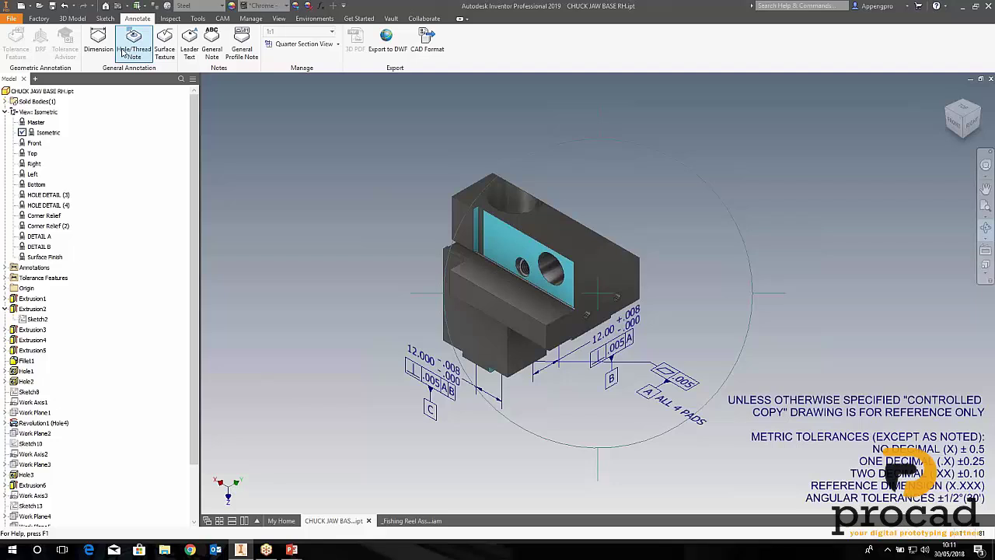
# Place a geometric tolerance frame for the cyan front face above the part
pyautogui.click(16, 47)
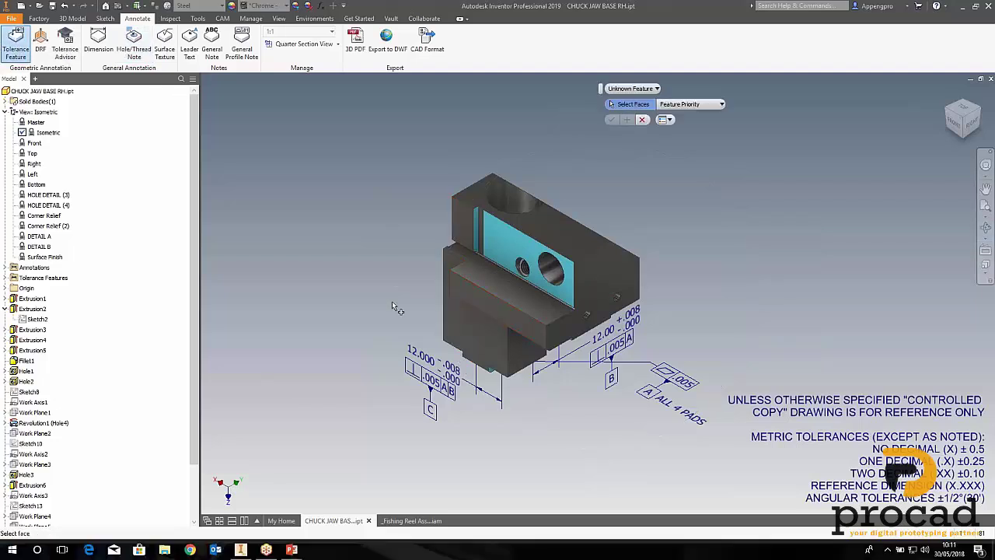
pyautogui.click(526, 242)
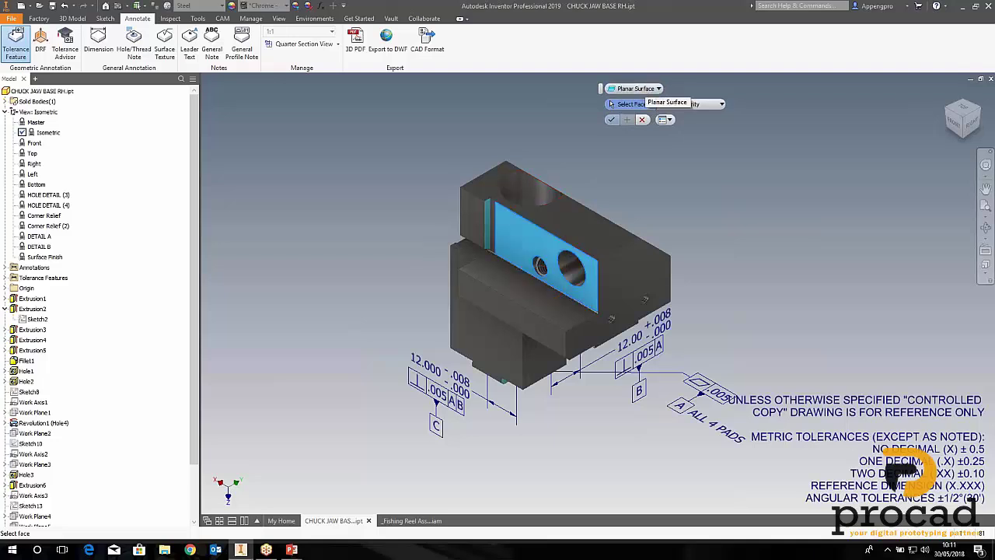
pyautogui.click(611, 119)
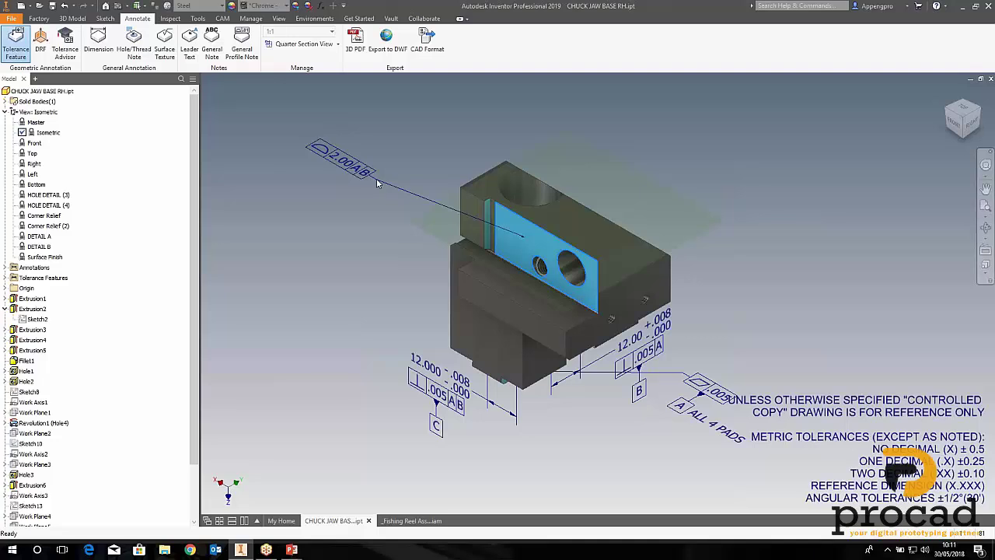
pyautogui.click(376, 178)
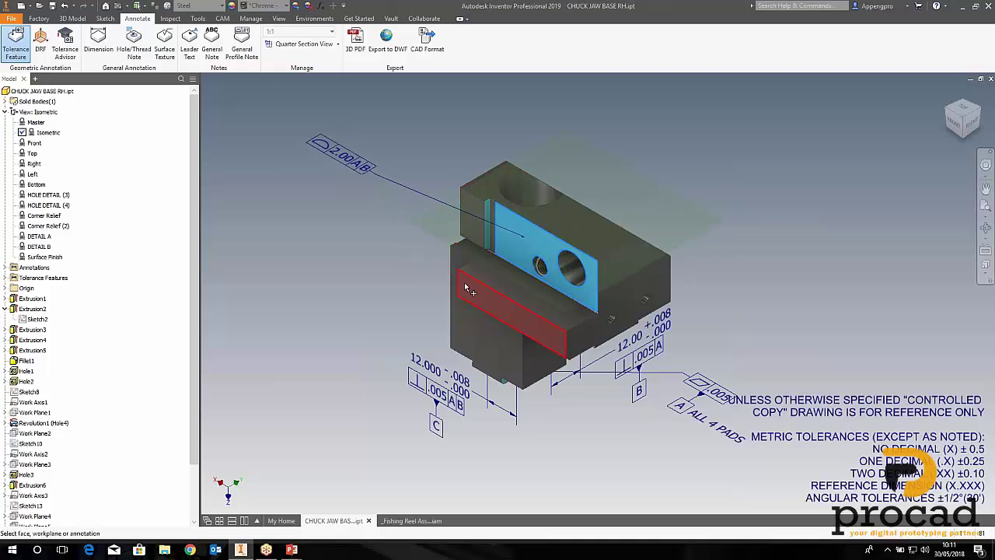
pyautogui.press('Escape')
# Change the tolerance's characteristic to Parallelism with a 2.00 value
pyautogui.doubleClick(403, 172)
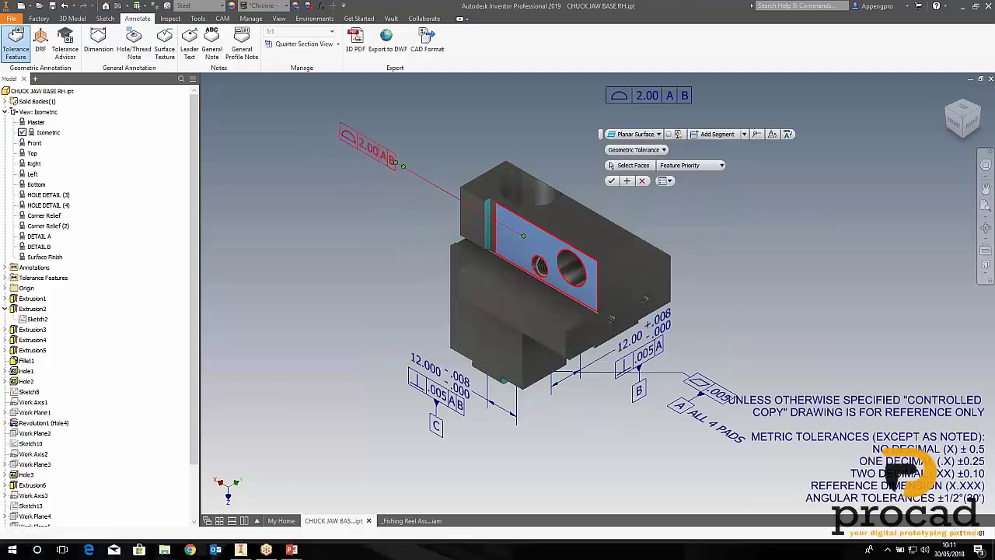
pyautogui.click(627, 107)
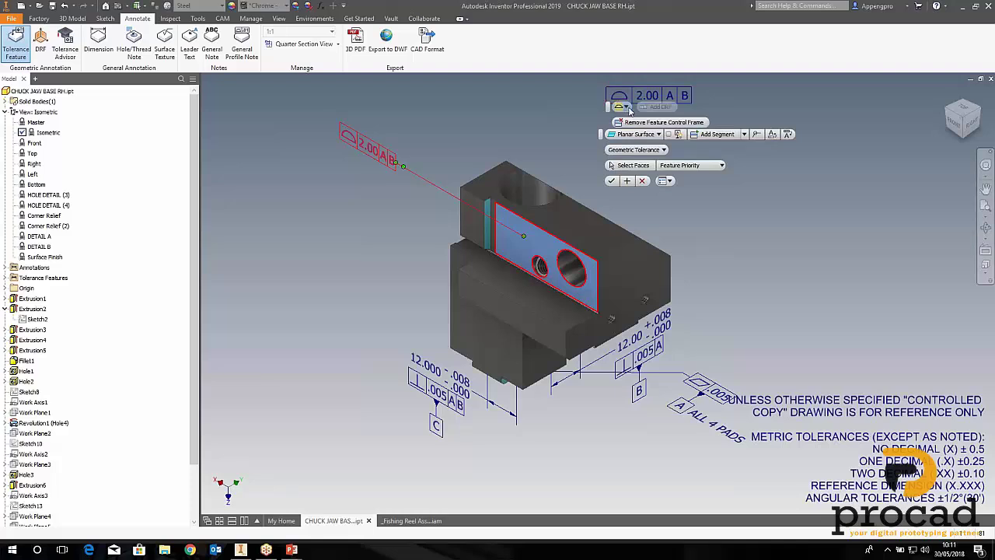
pyautogui.click(627, 108)
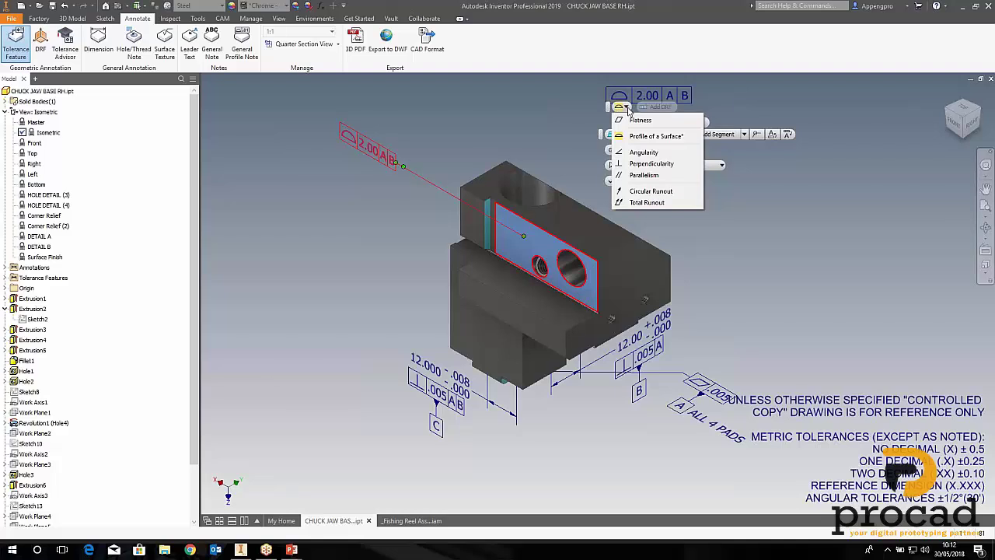
pyautogui.click(652, 176)
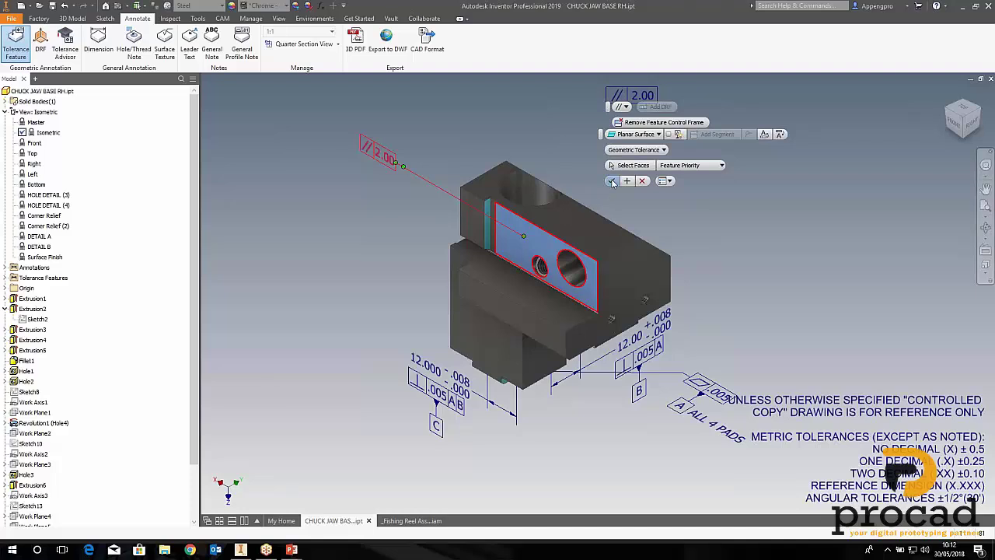
pyautogui.click(611, 180)
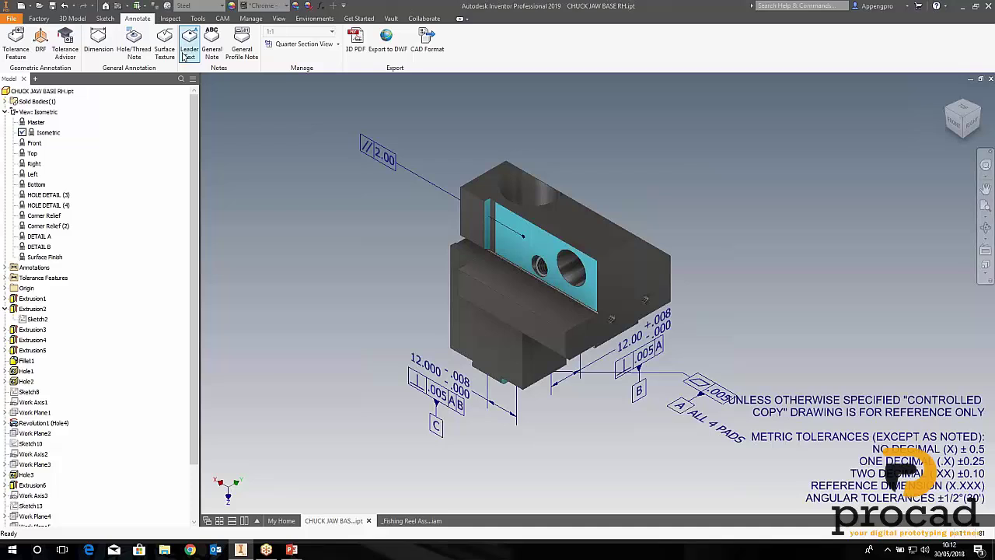
# Add the M6x1 - 6H ↧15.00 thread note to the small hole beside the part
pyautogui.click(134, 48)
pyautogui.click(540, 269)
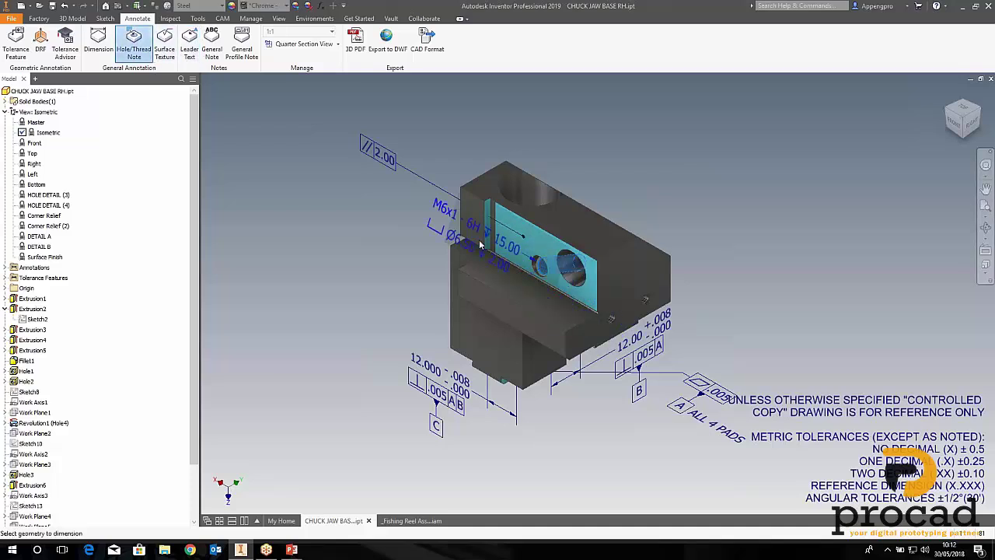
pyautogui.click(361, 228)
pyautogui.click(611, 179)
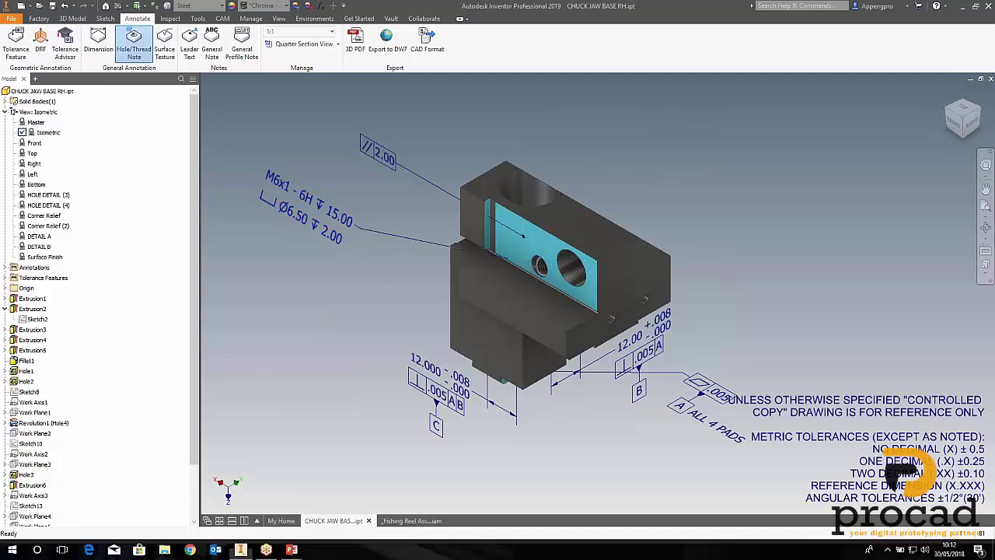
# Place a 55.10 dimension between the part's two end faces on a vertical plane
pyautogui.click(98, 43)
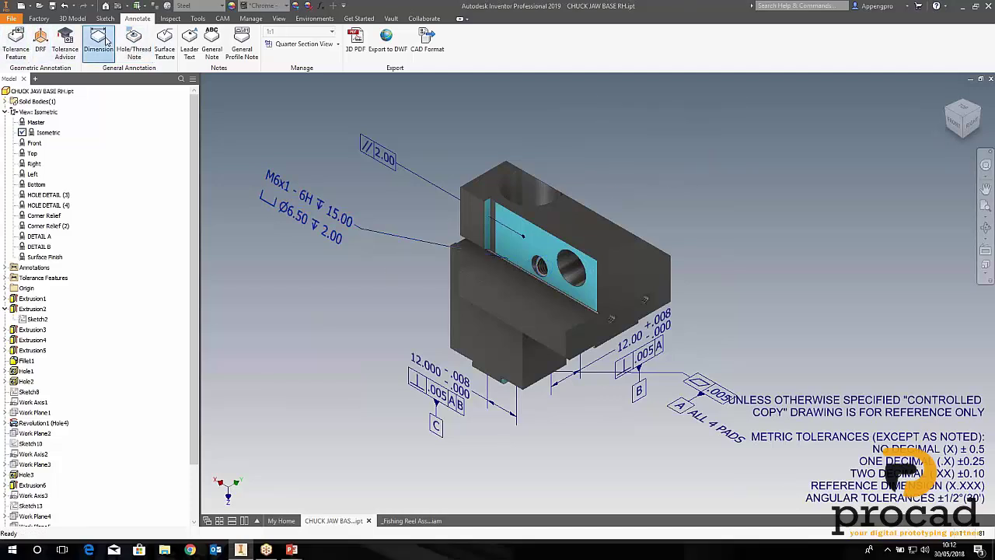
pyautogui.click(516, 323)
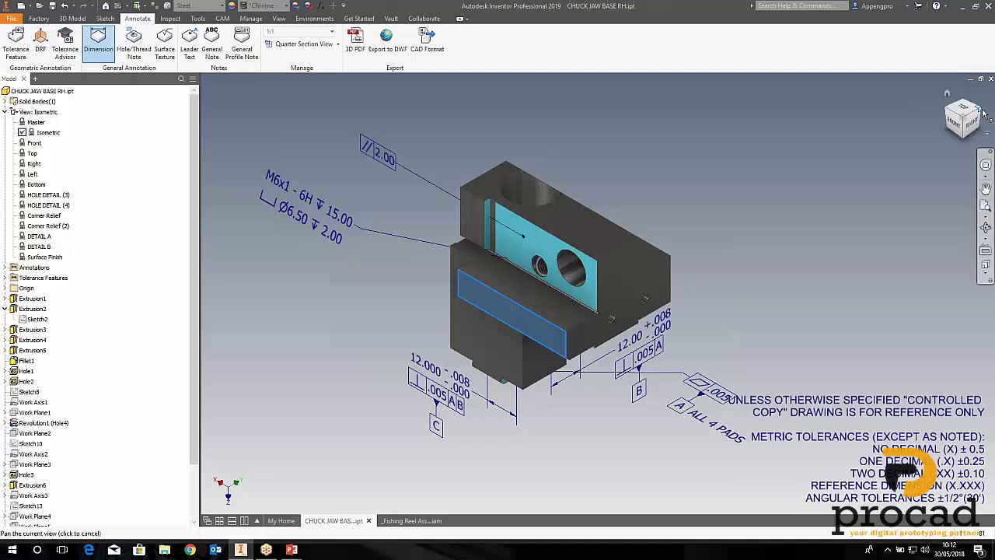
pyautogui.click(974, 123)
pyautogui.click(615, 327)
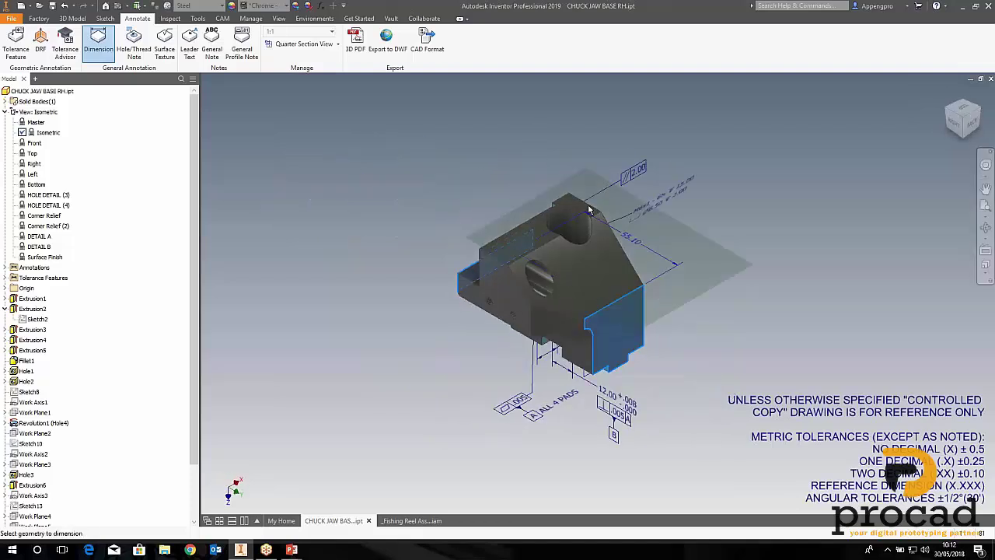
pyautogui.click(482, 299)
pyautogui.click(521, 167)
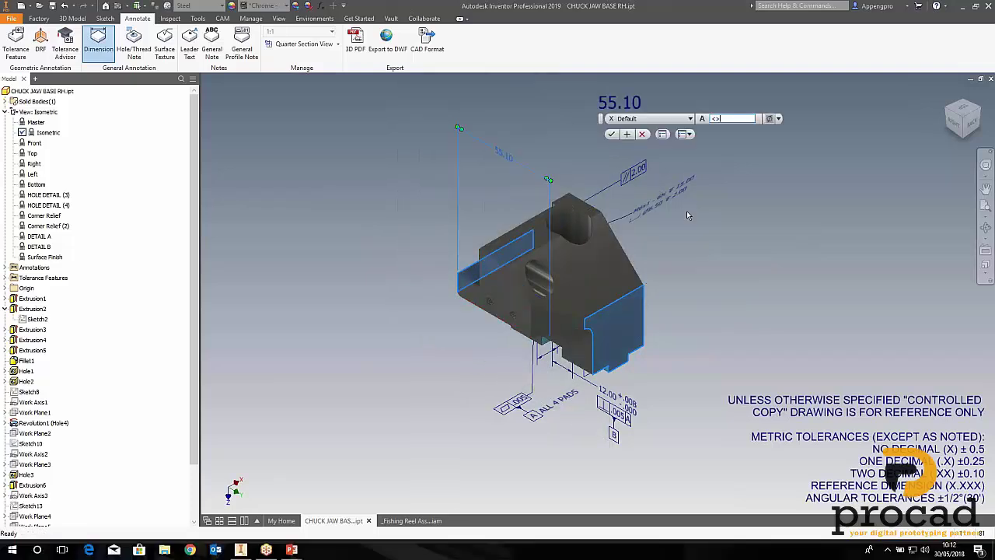
# Give the 55.10 dimension a Deviation tolerance of +.01/-.01
pyautogui.click(665, 118)
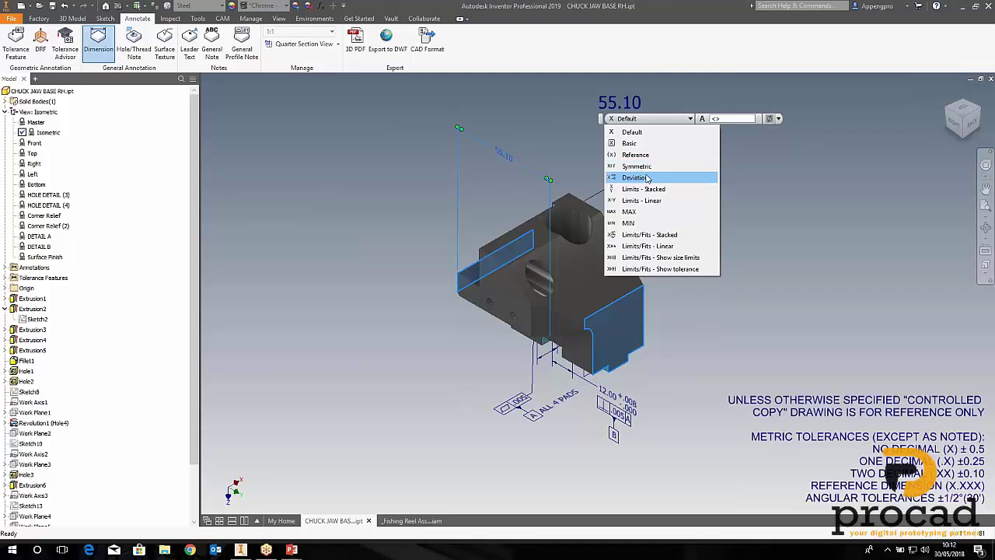
pyautogui.click(657, 177)
pyautogui.click(679, 136)
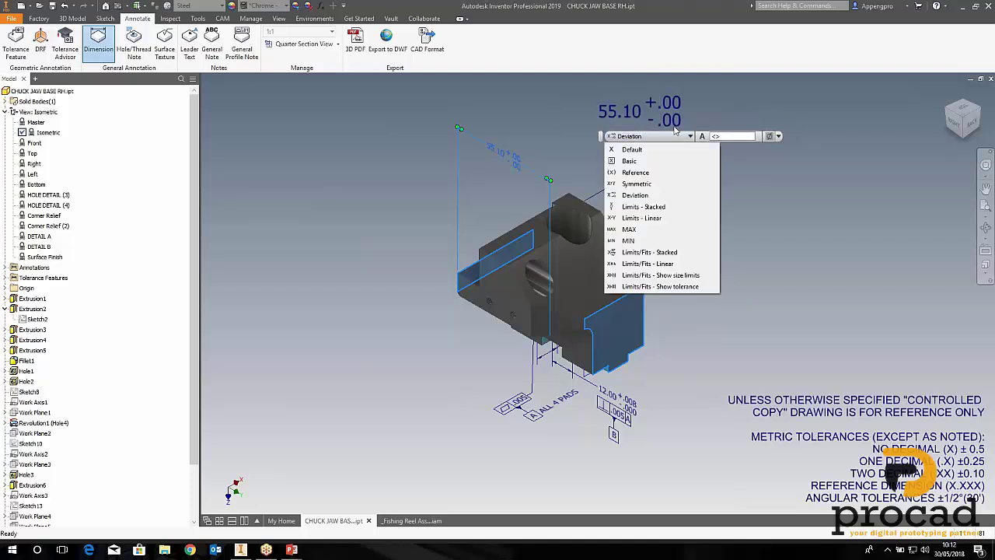
pyautogui.click(651, 104)
pyautogui.doubleClick(688, 104)
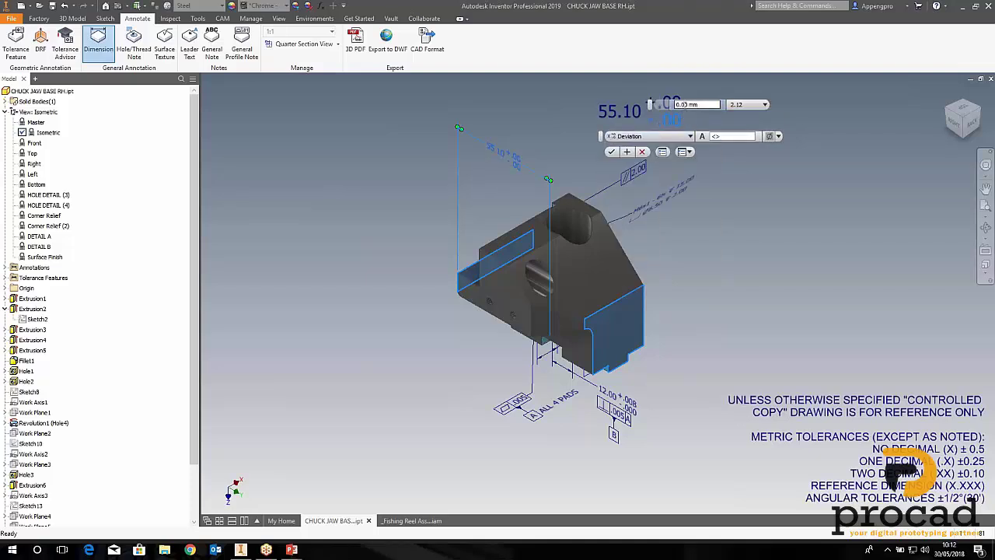
pyautogui.write('1')
pyautogui.press('Return')
pyautogui.click(667, 102)
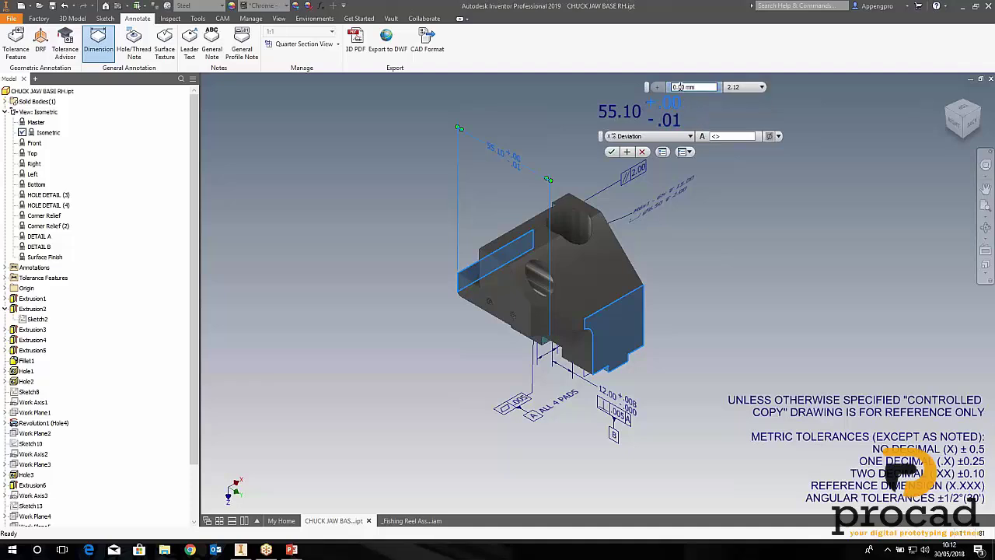
pyautogui.write('1')
pyautogui.press('Return')
pyautogui.click(611, 152)
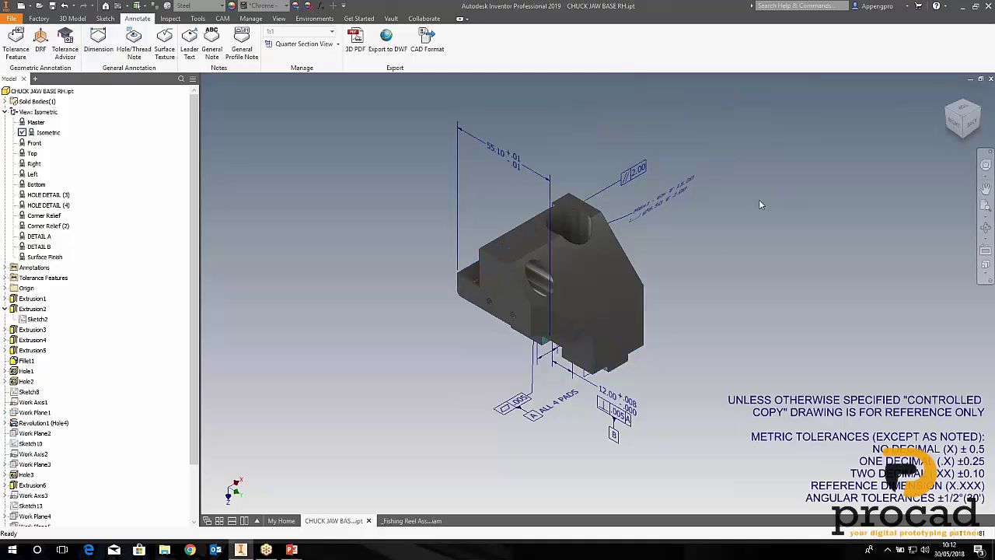
pyautogui.click(972, 122)
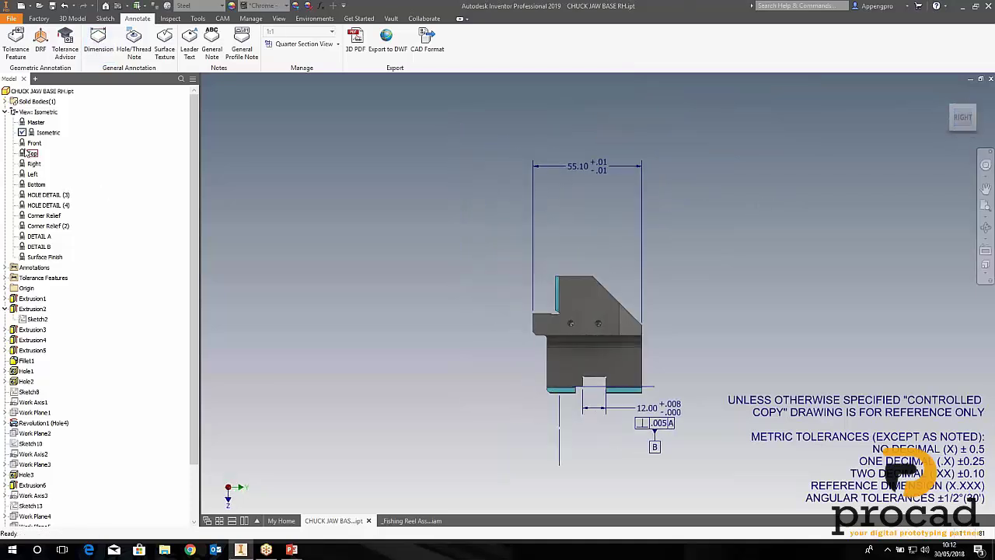
# Run Tolerance Advisor, turn on Face Status Coloring, and select the part in isometric view
pyautogui.moveTo(233, 350); pyautogui.dragTo(238, 331, button='middle')
pyautogui.scroll(3, 319, 295)
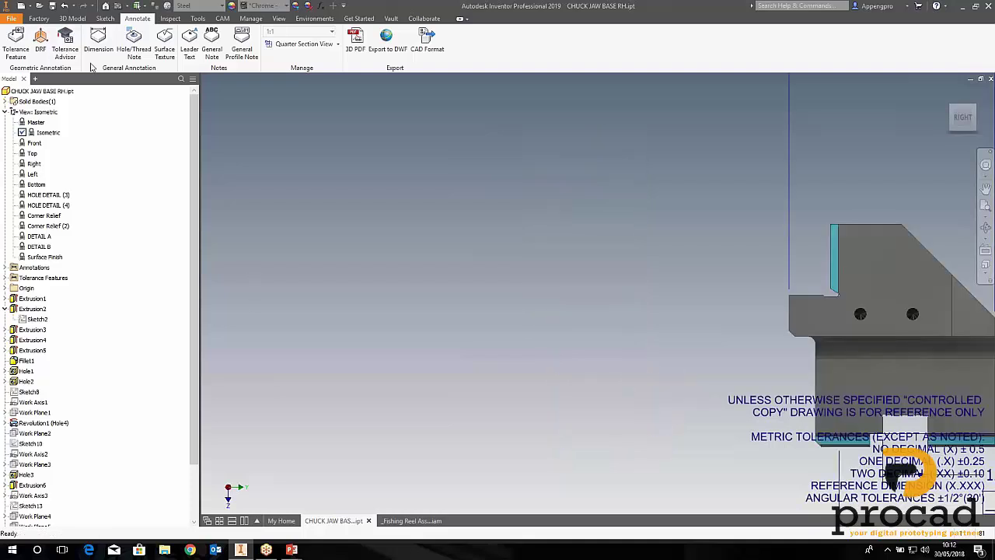
pyautogui.click(65, 43)
pyautogui.moveTo(716, 311); pyautogui.dragTo(470, 227, button='middle')
pyautogui.scroll(4, 531, 241)
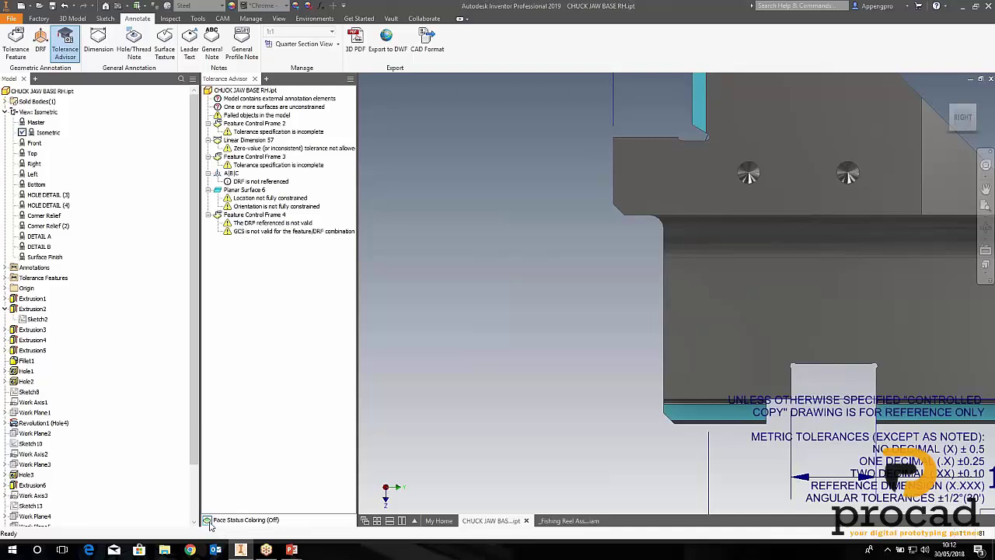
pyautogui.click(207, 520)
pyautogui.scroll(-3, 608, 302)
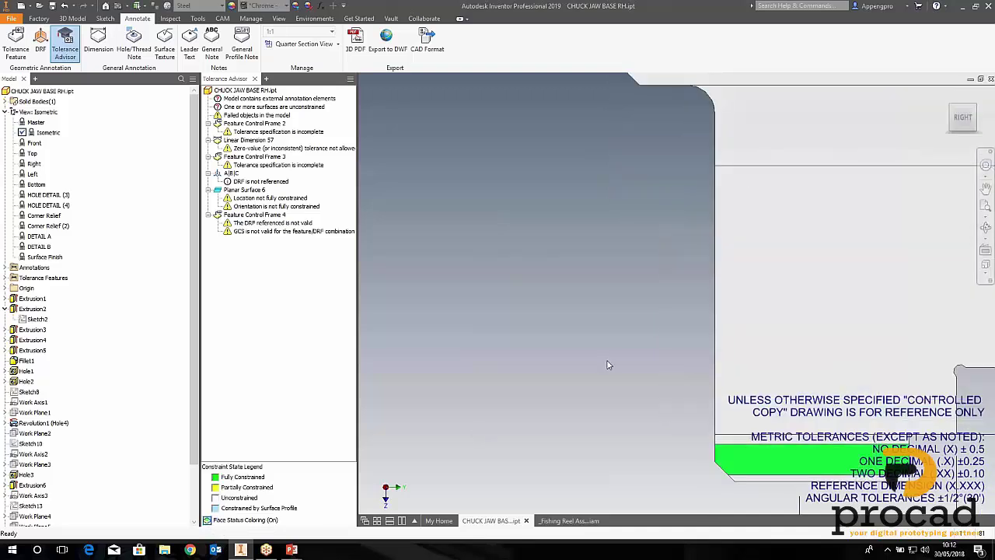
pyautogui.click(978, 109)
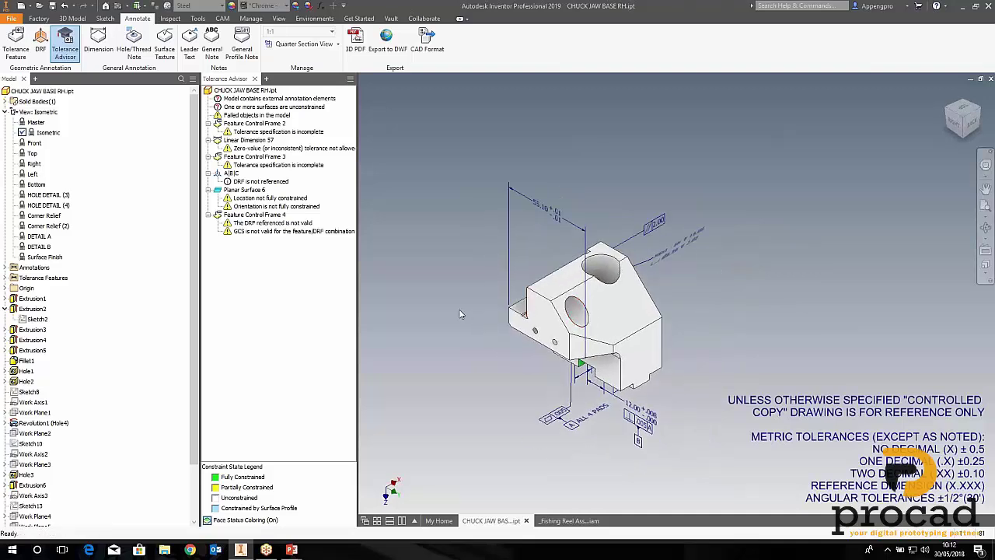
pyautogui.click(40, 91)
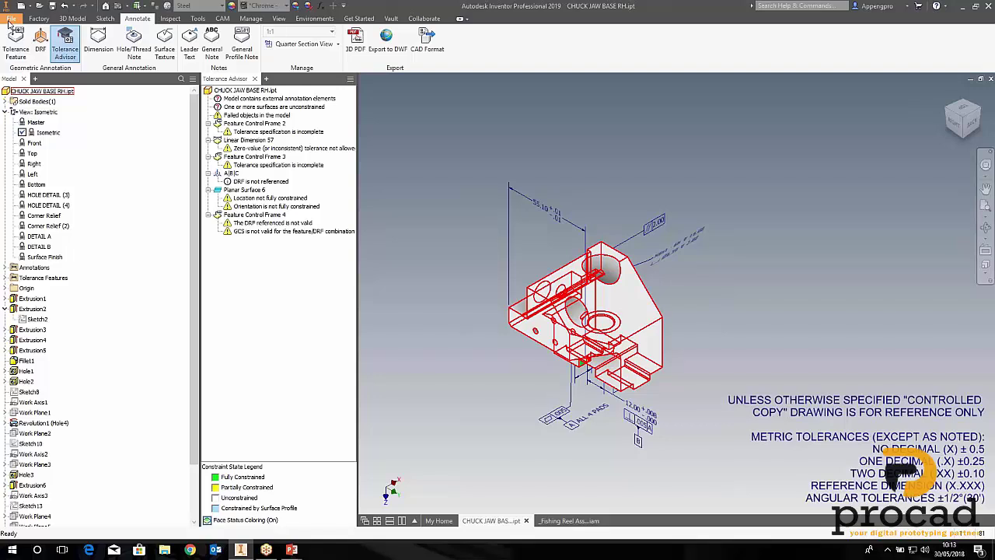
# Publish the part to DWF as CHUCK JAW BASE RH.dwfx, replacing the existing file
pyautogui.click(11, 18)
pyautogui.moveTo(37, 152)
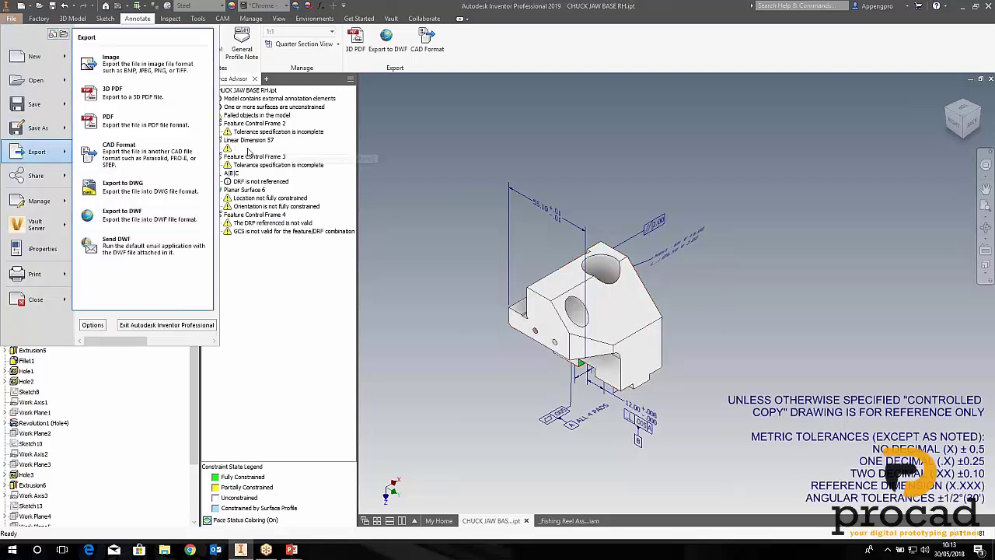
pyautogui.click(133, 212)
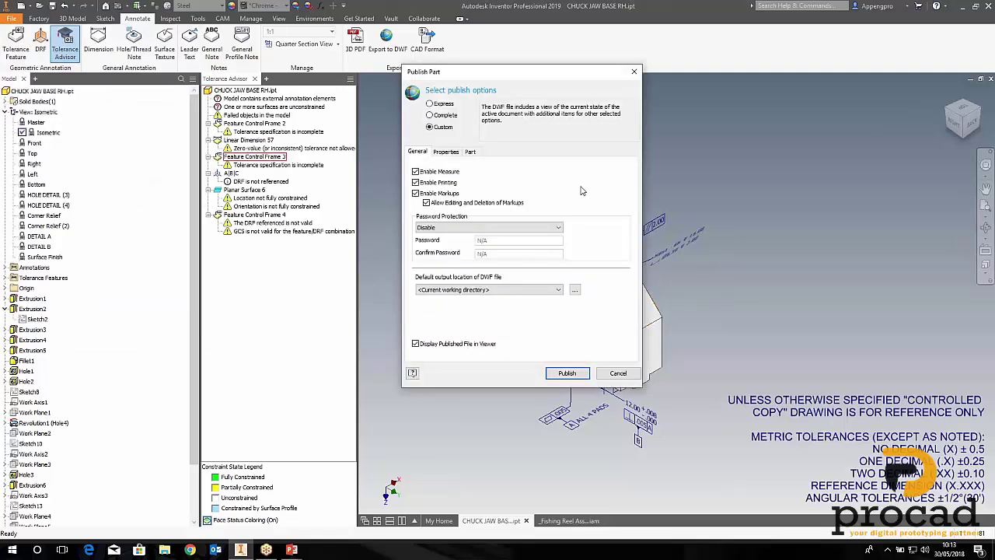
pyautogui.click(564, 373)
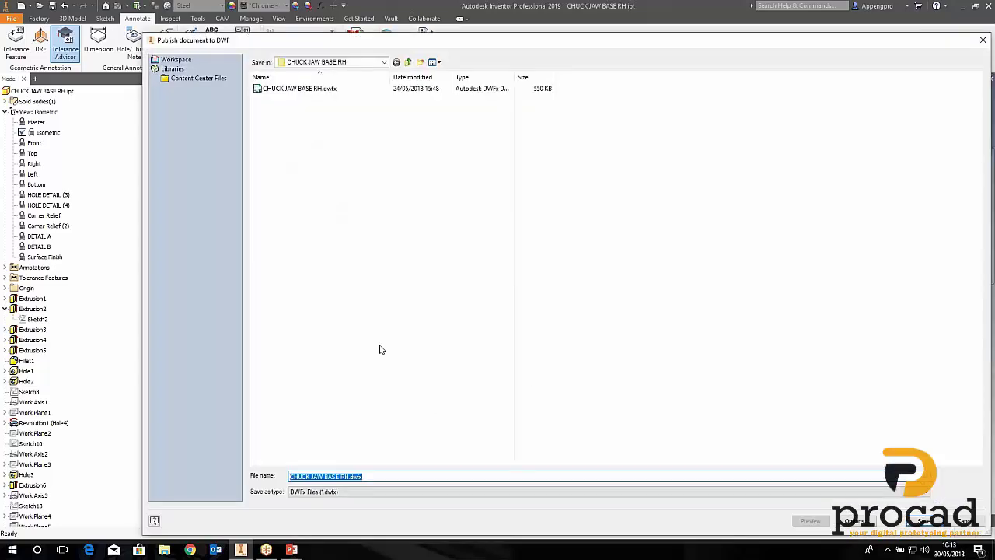
pyautogui.click(925, 520)
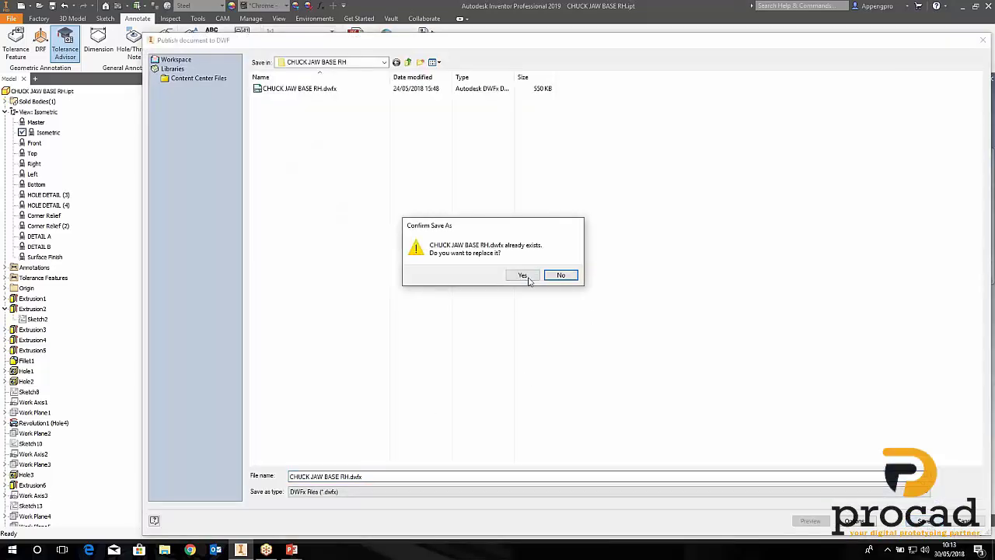
pyautogui.click(522, 275)
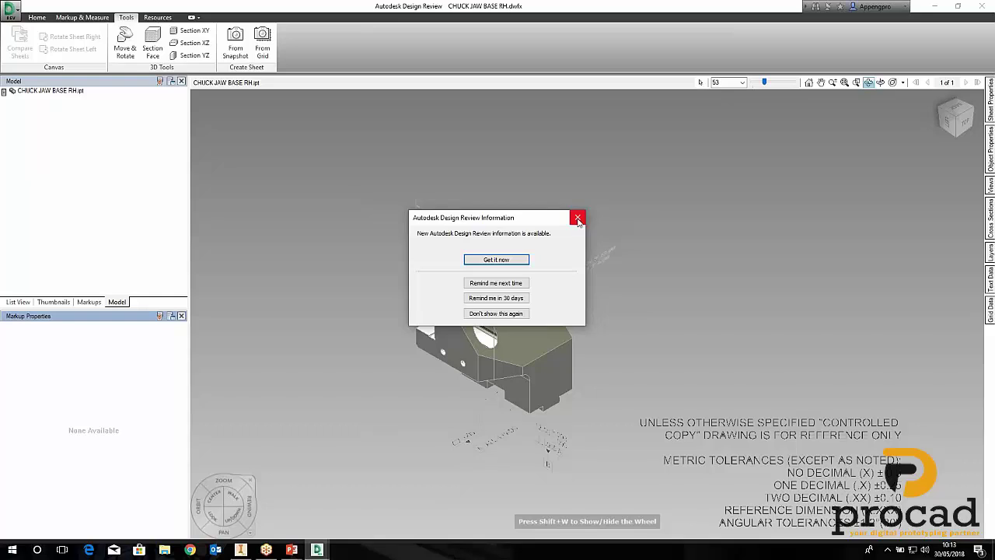
# Dismiss the update notice, orbit the model, and expand the Annotation list in the Model tree
pyautogui.click(577, 216)
pyautogui.moveTo(459, 328); pyautogui.dragTo(599, 336)
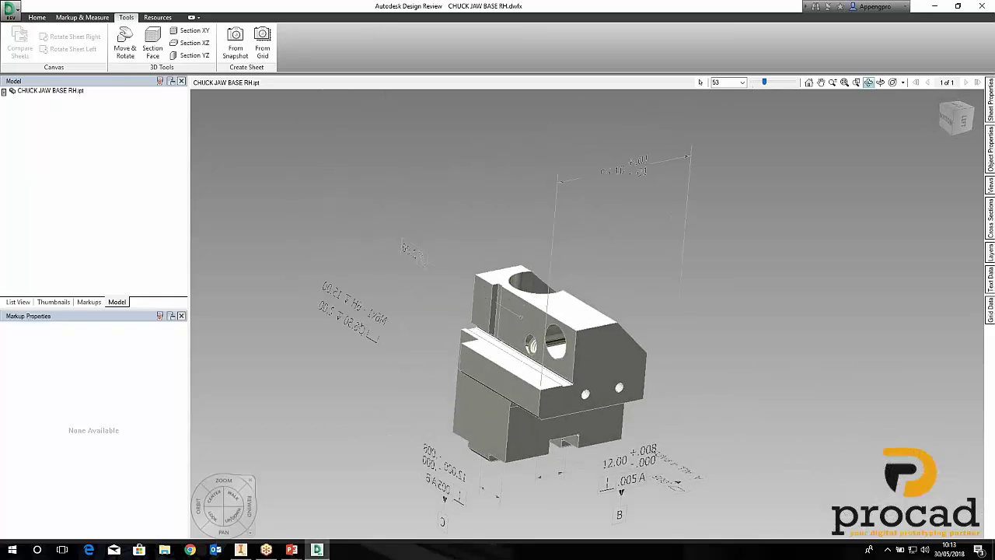
pyautogui.click(3, 91)
pyautogui.click(11, 111)
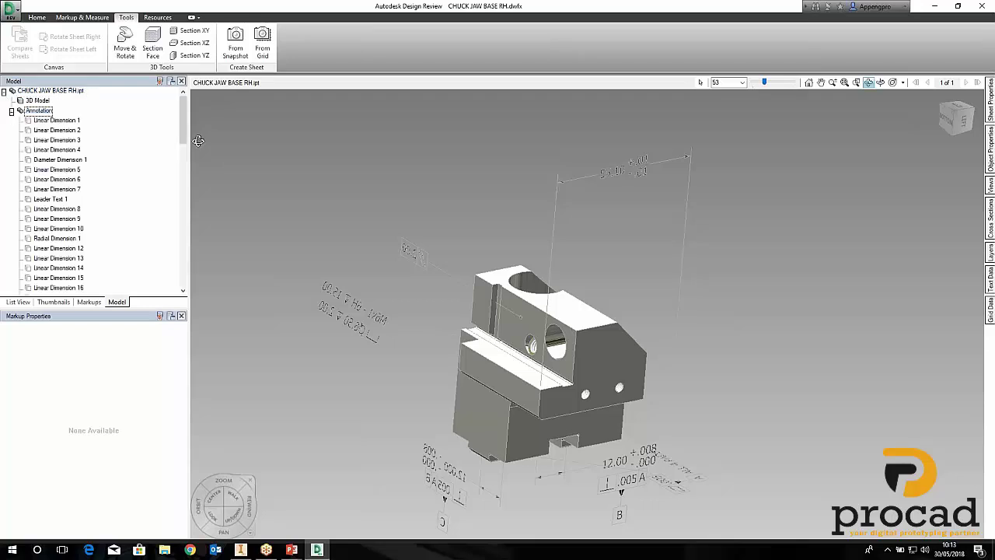
pyautogui.moveTo(185, 138); pyautogui.dragTo(187, 273)
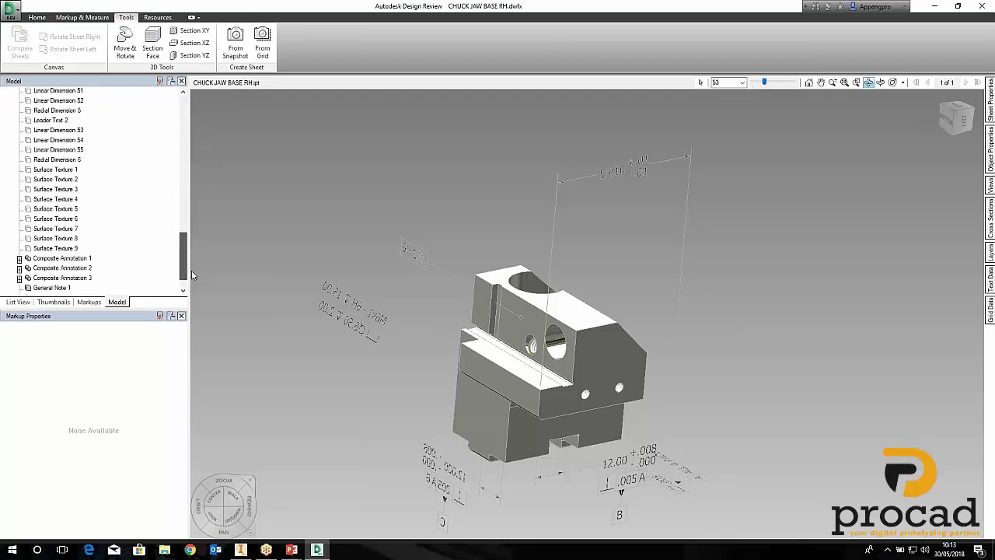
# Expand Composite Annotation 1 and highlight Leader Text 3, bringing the 56.10 dimension into view
pyautogui.click(47, 241)
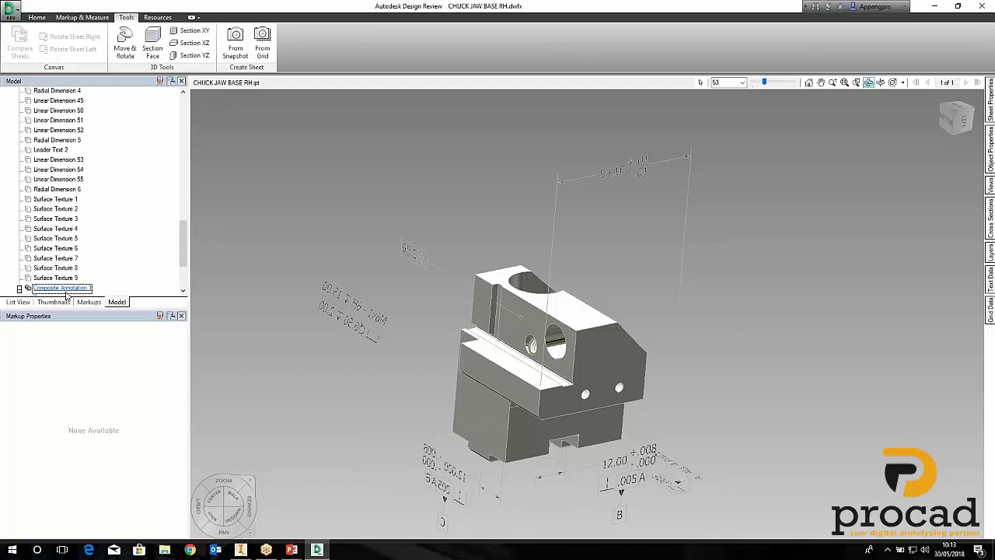
pyautogui.doubleClick(61, 287)
pyautogui.click(66, 227)
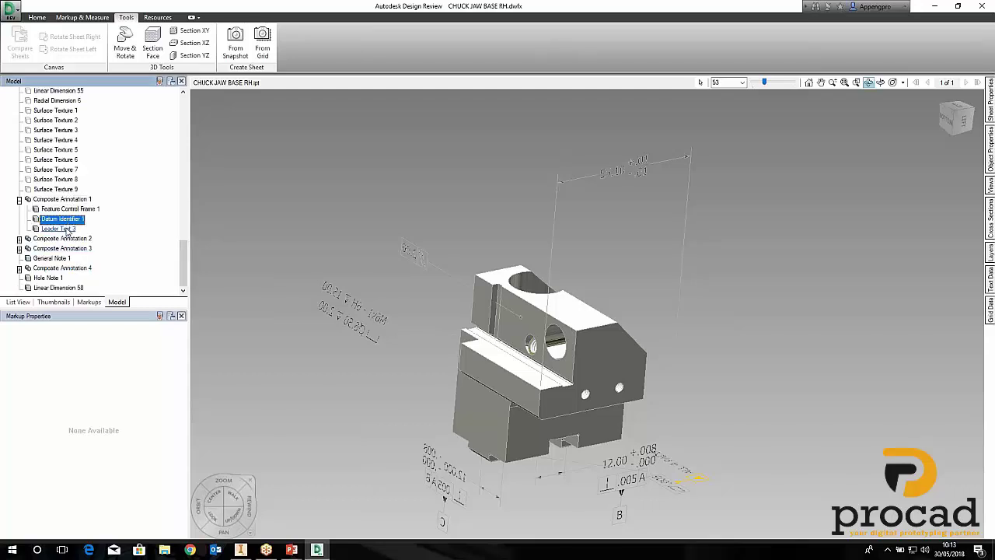
pyautogui.moveTo(593, 323); pyautogui.dragTo(564, 225, button='middle')
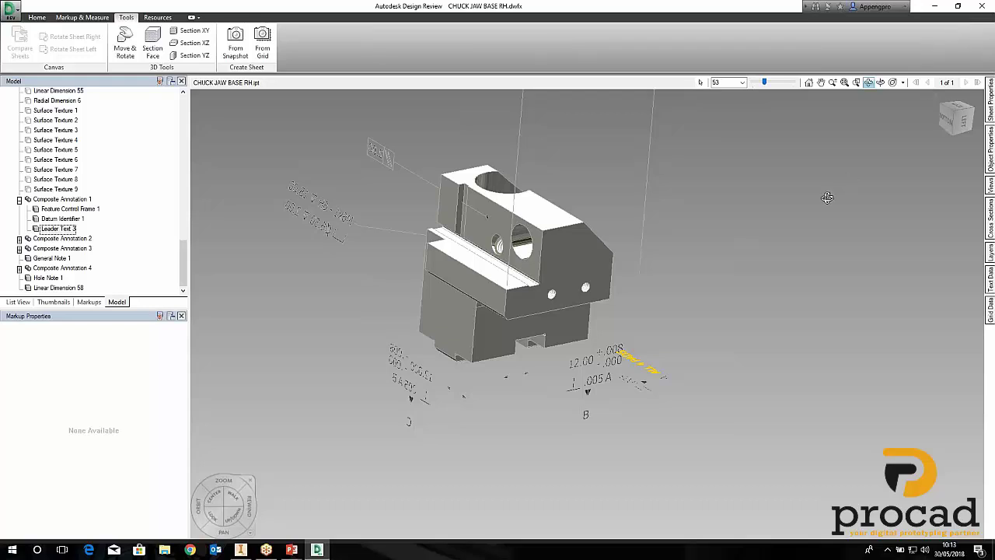
pyautogui.moveTo(827, 197); pyautogui.dragTo(815, 191)
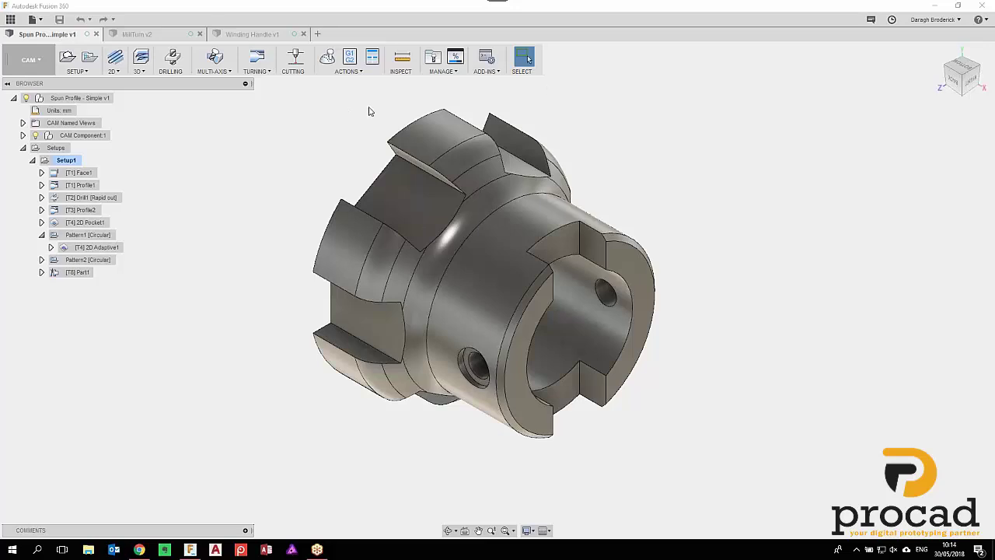
# Launch Simulate for Setup1 from its context menu in the browser
pyautogui.click(84, 160)
pyautogui.click(64, 161)
pyautogui.rightClick(65, 161)
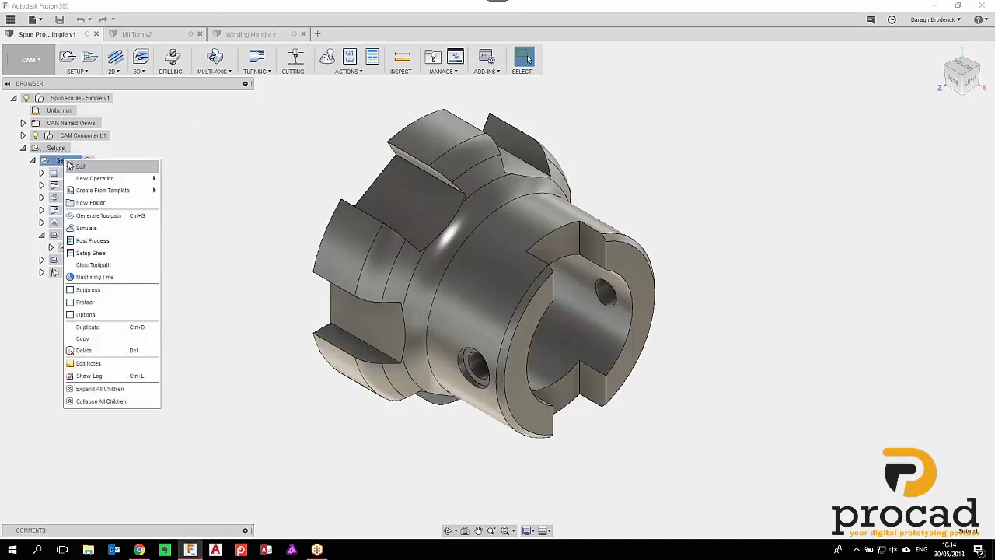
pyautogui.click(87, 228)
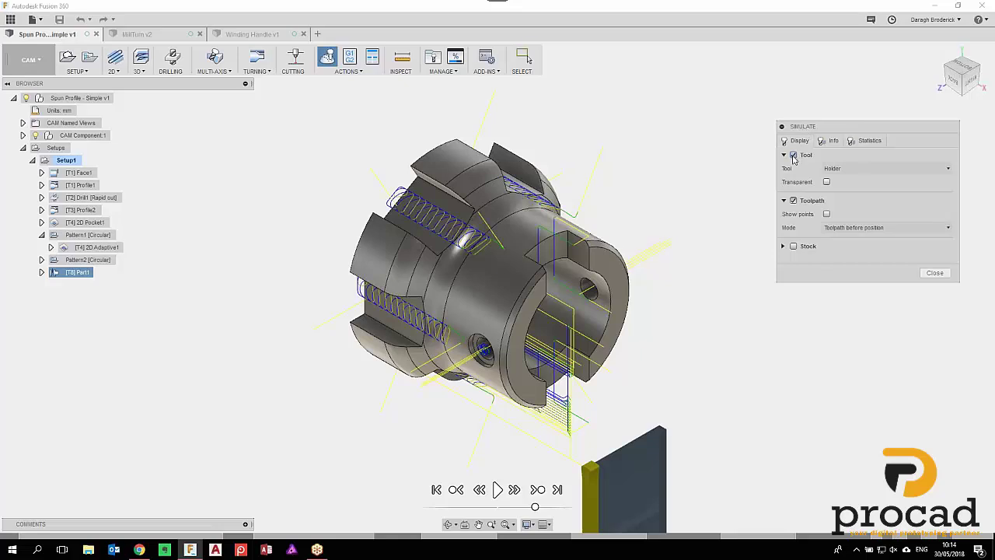
# Toggle the tool and toolpath display off and back on, then show the stock
pyautogui.click(793, 156)
pyautogui.click(793, 155)
pyautogui.click(793, 200)
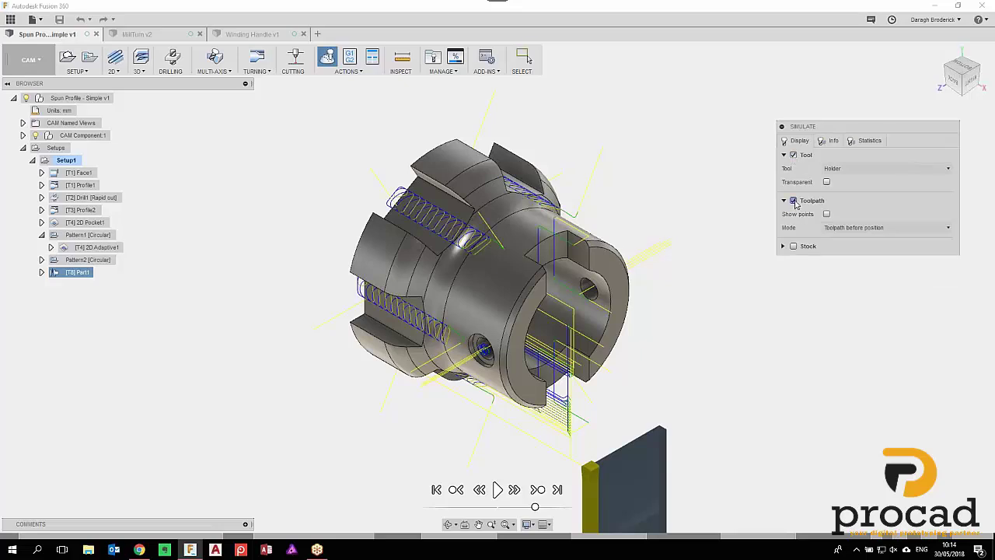
pyautogui.click(793, 200)
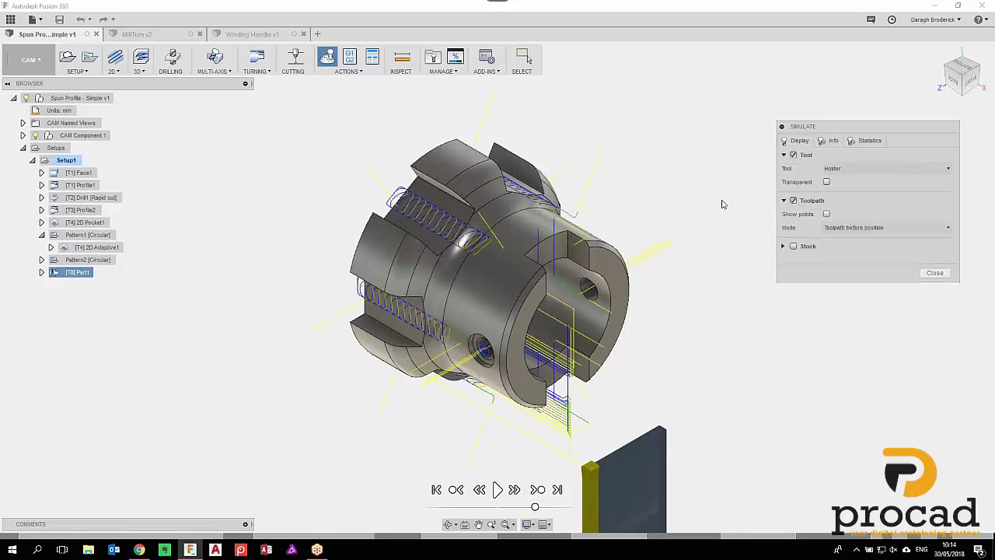
pyautogui.click(793, 246)
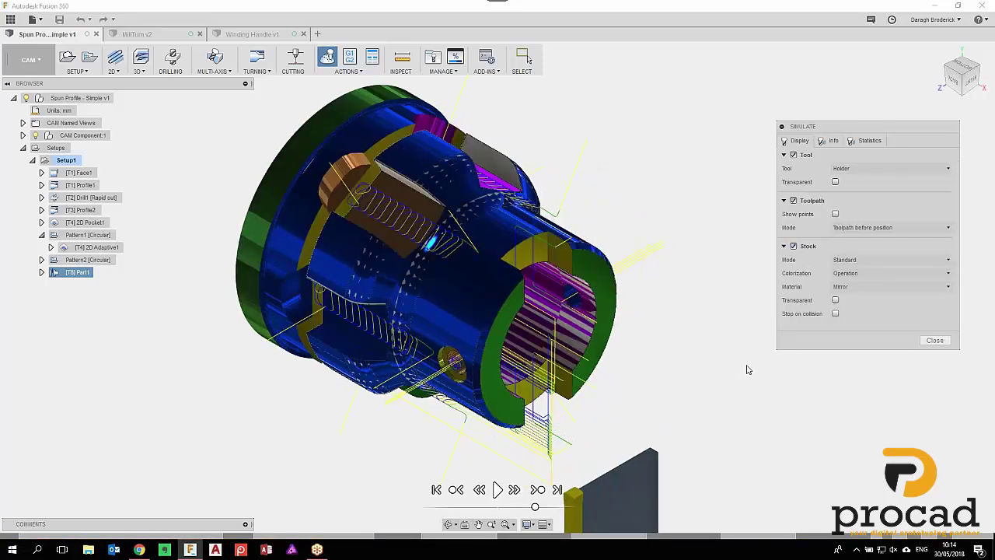
# Play the turning simulation at increased speed, then switch to the MillTurn v2 design
pyautogui.click(497, 490)
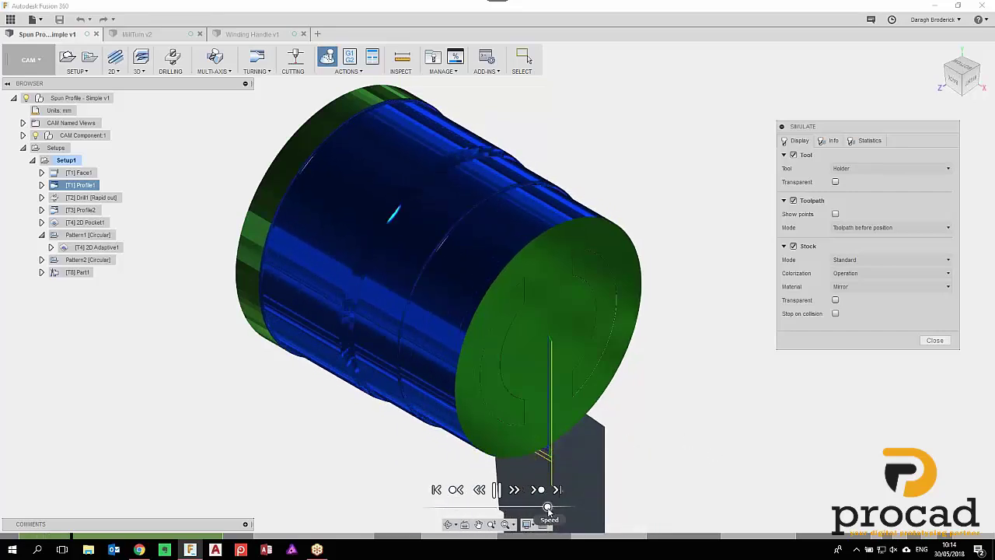
pyautogui.moveTo(549, 507); pyautogui.dragTo(559, 509)
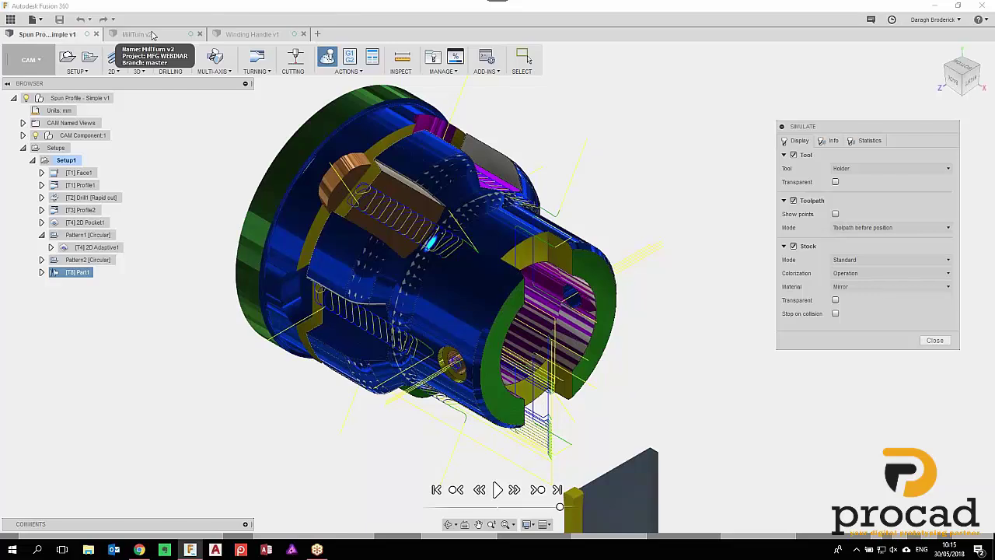
pyautogui.click(152, 37)
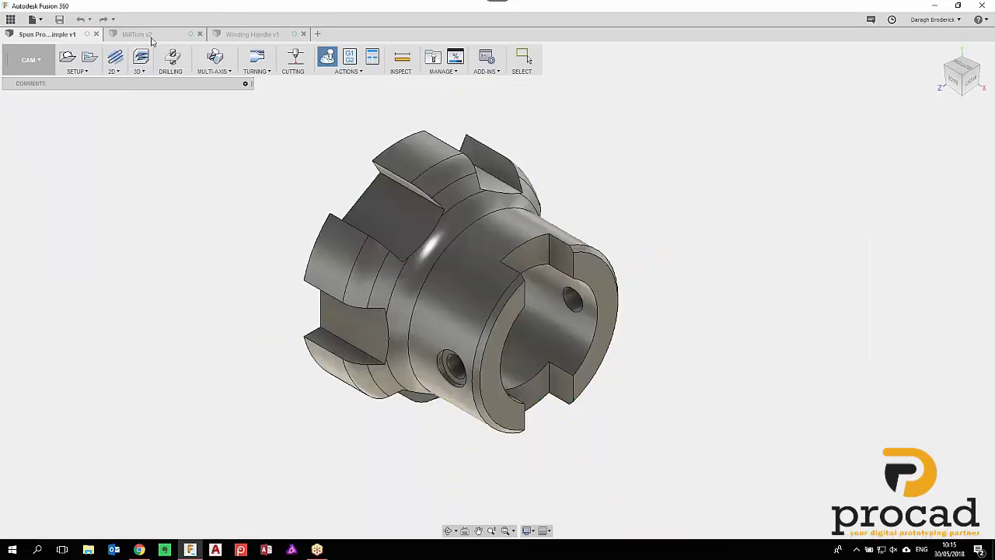
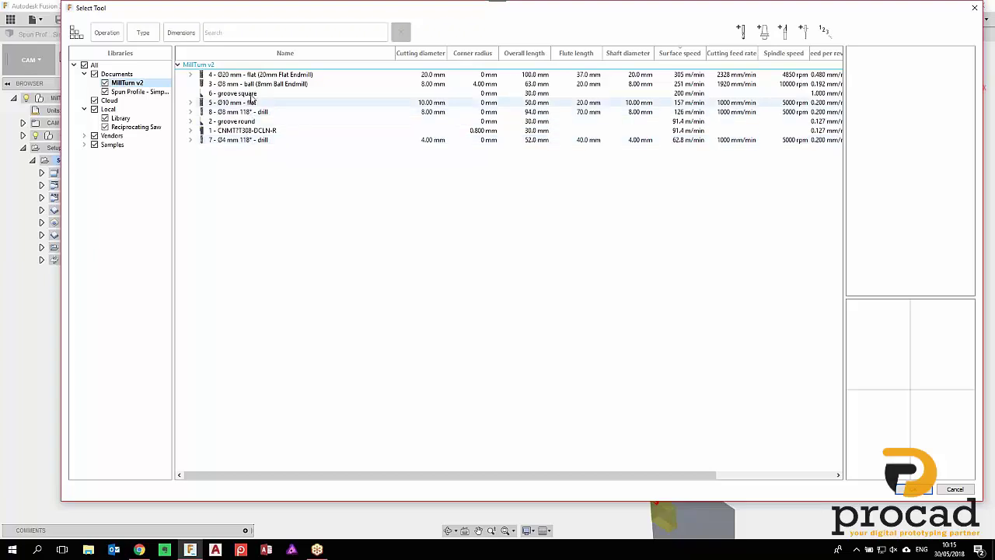
# List the tools from all libraries in Select Tool, then close it without choosing one
pyautogui.click(94, 65)
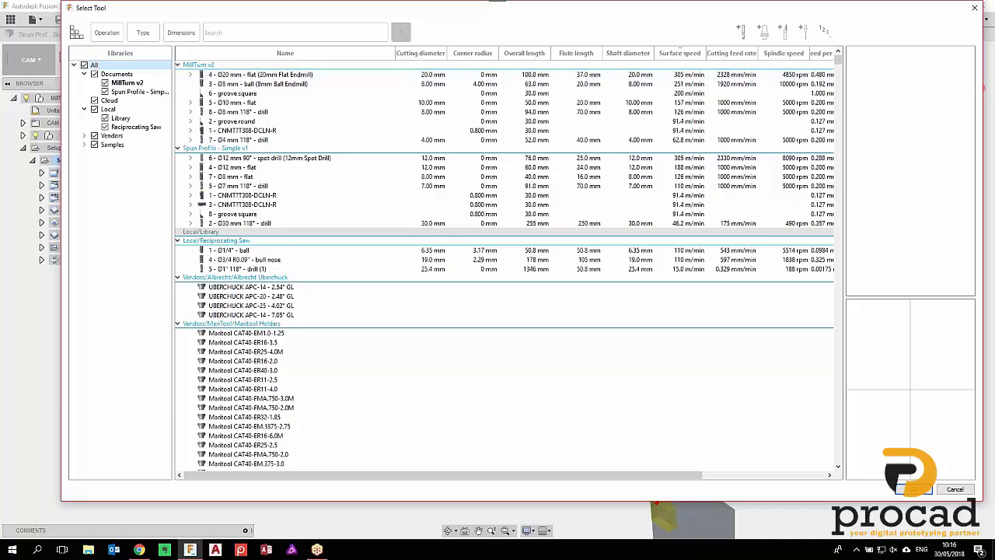
pyautogui.click(956, 490)
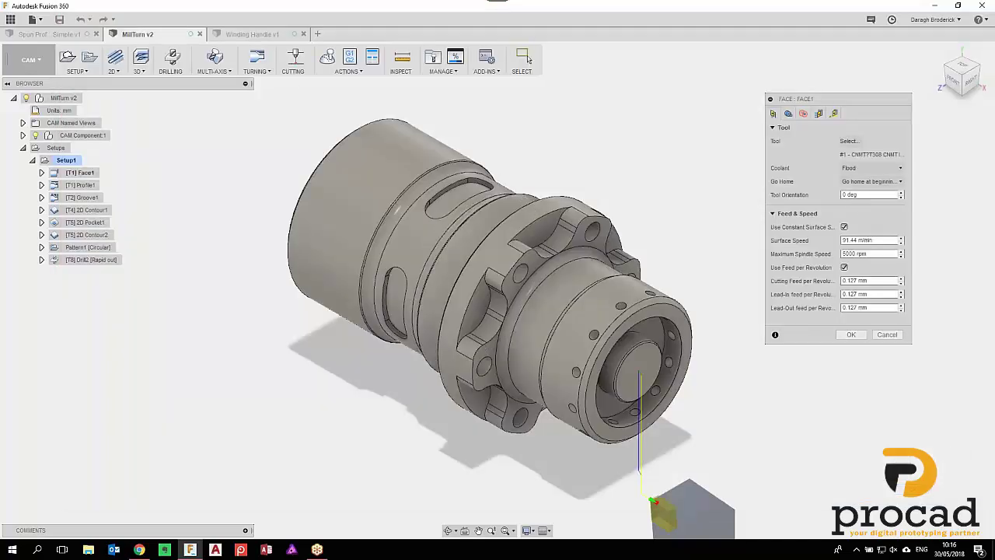
# Discard the Face edits and play Setup1's machining simulation
pyautogui.click(882, 335)
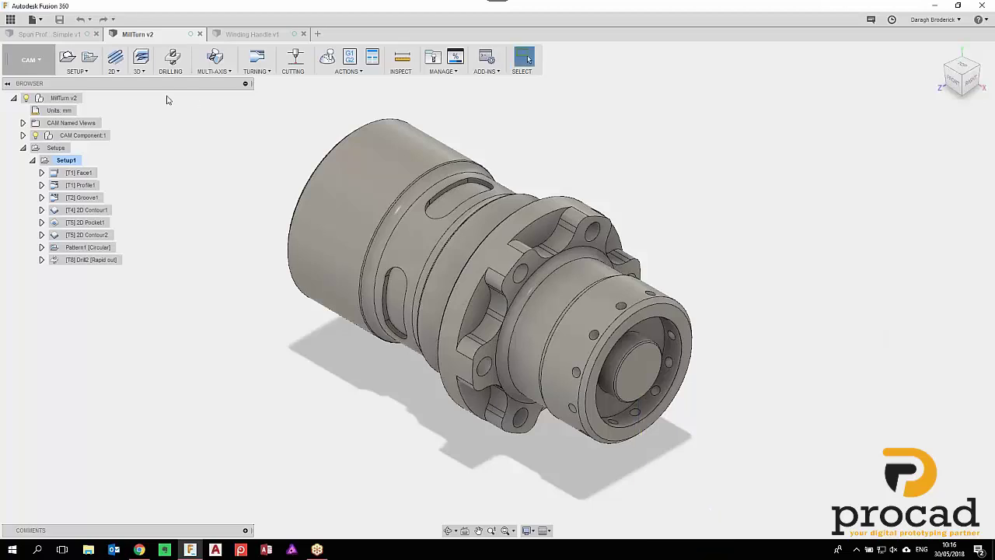
pyautogui.rightClick(60, 162)
pyautogui.click(84, 231)
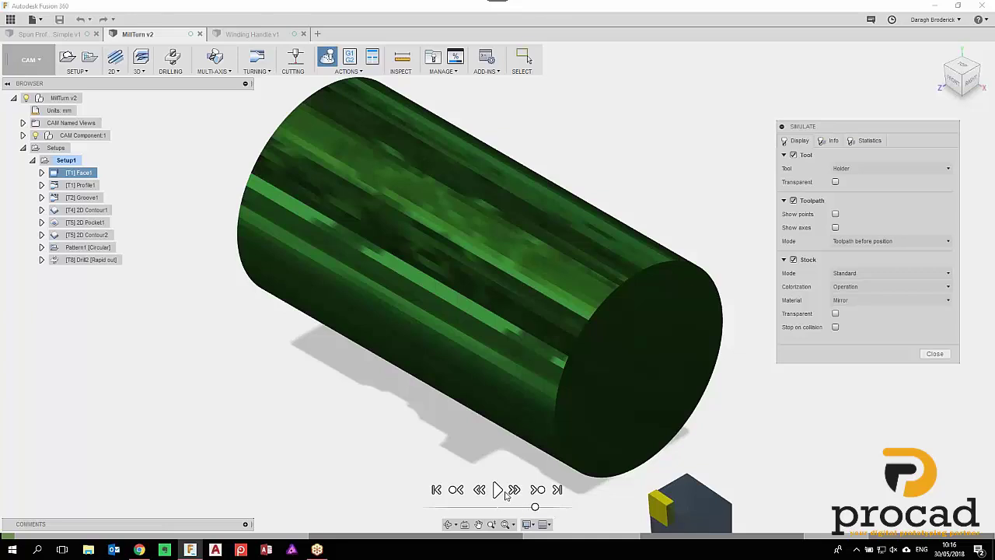
pyautogui.click(499, 490)
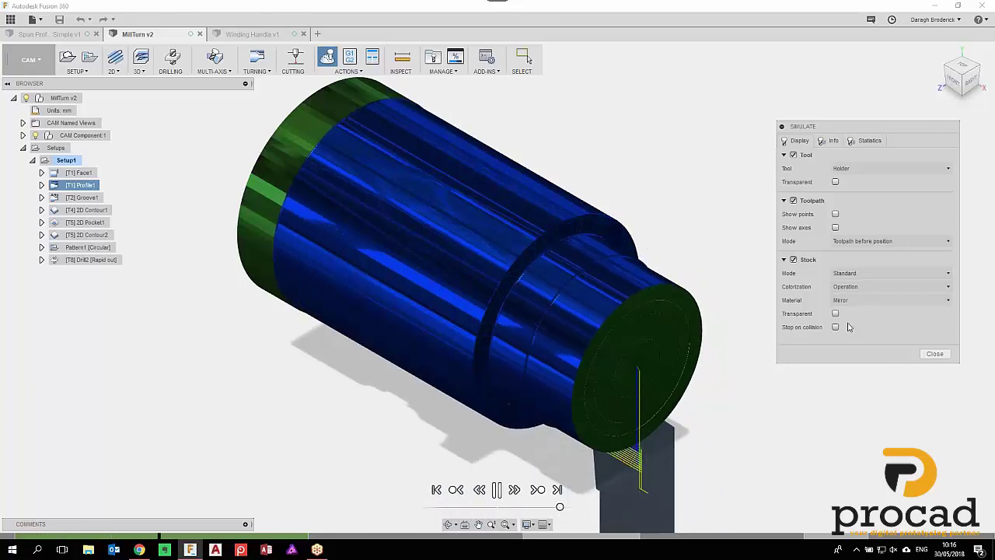
# Set the simulation's toolpath mode to All toolpath, then to Tail only
pyautogui.click(865, 242)
pyautogui.click(866, 255)
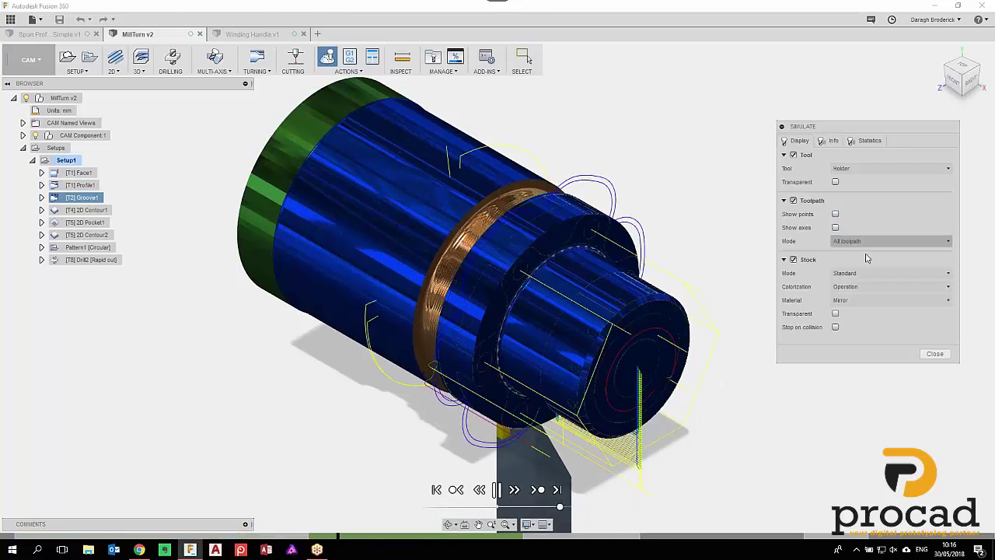
pyautogui.click(867, 242)
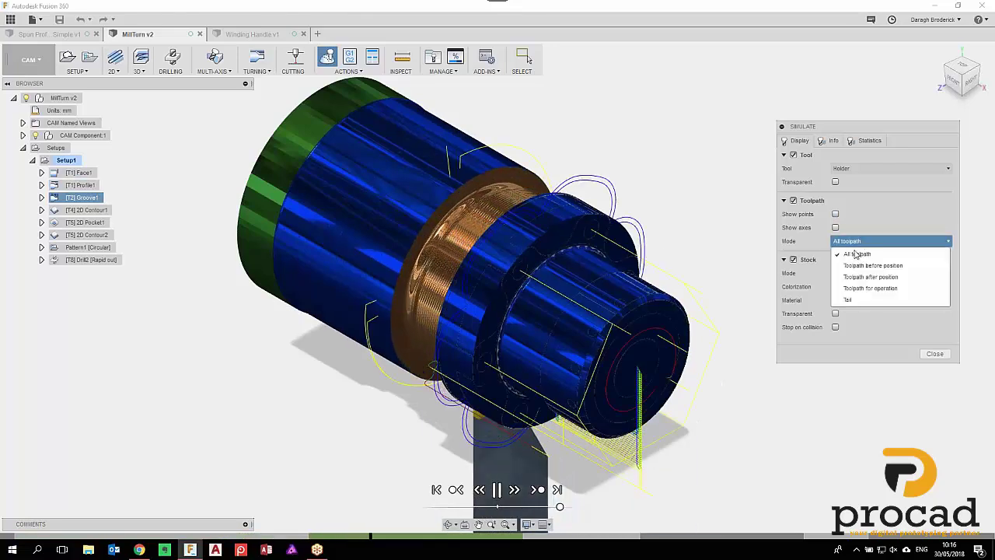
pyautogui.click(849, 301)
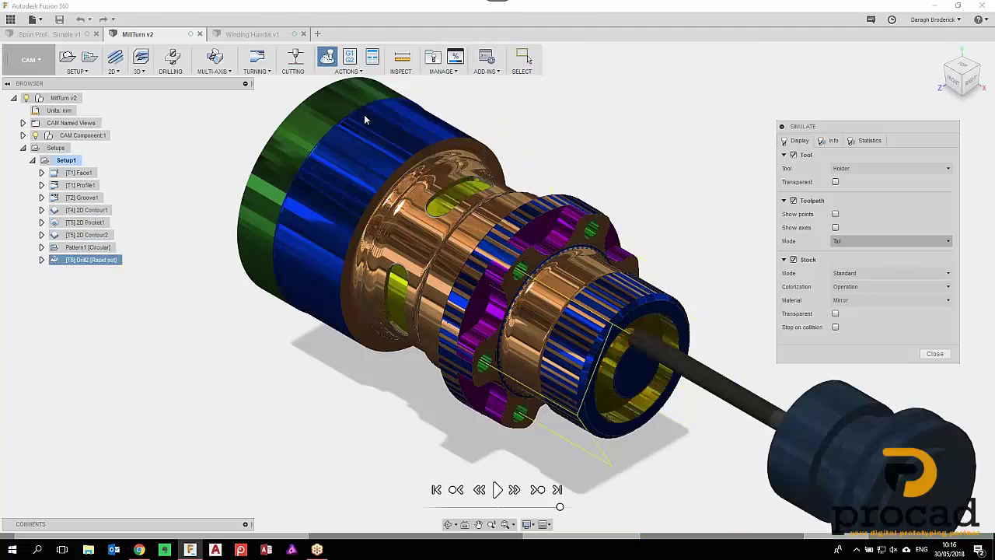
pyautogui.click(352, 60)
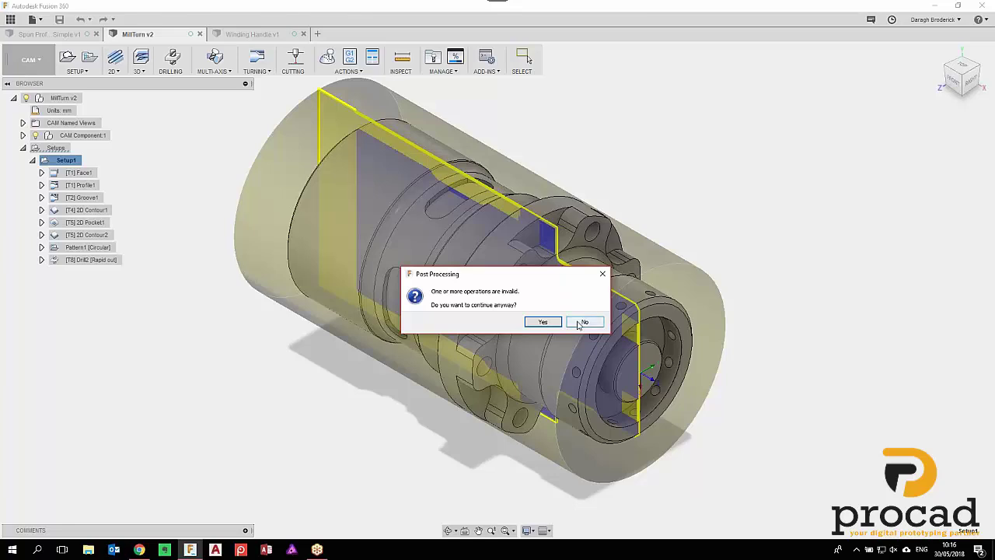
# Accept the invalid-operations warning, browse the machine vendors, and cancel post processing
pyautogui.click(544, 322)
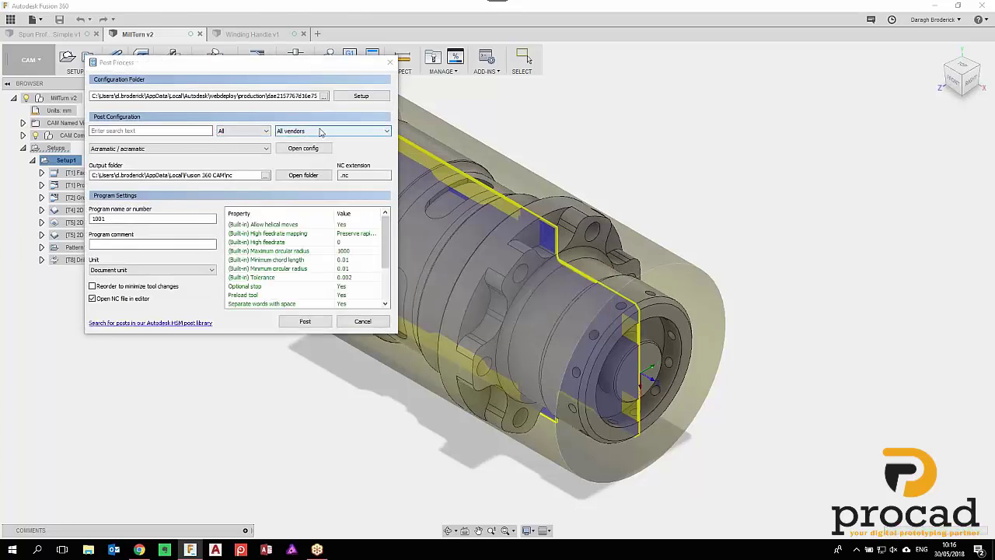
pyautogui.click(379, 133)
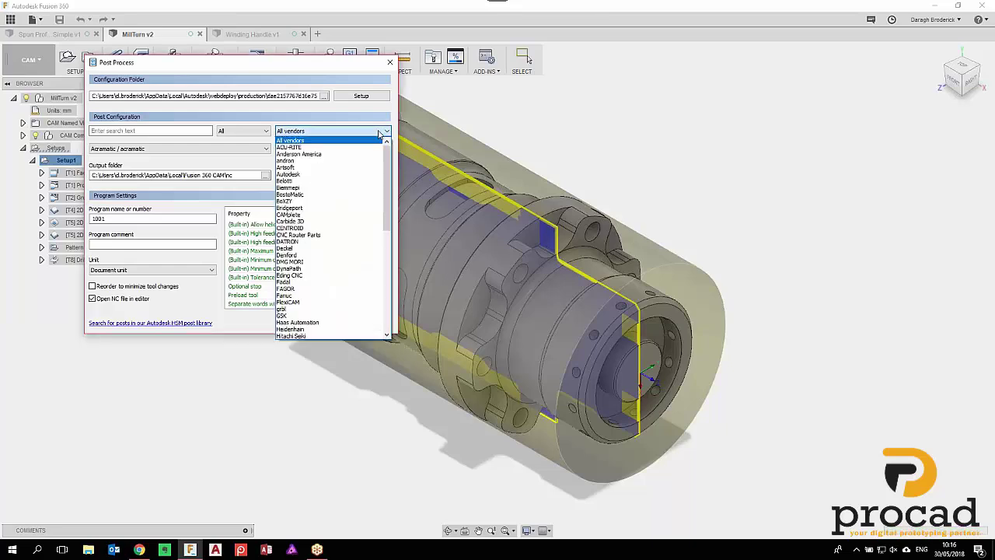
pyautogui.click(378, 133)
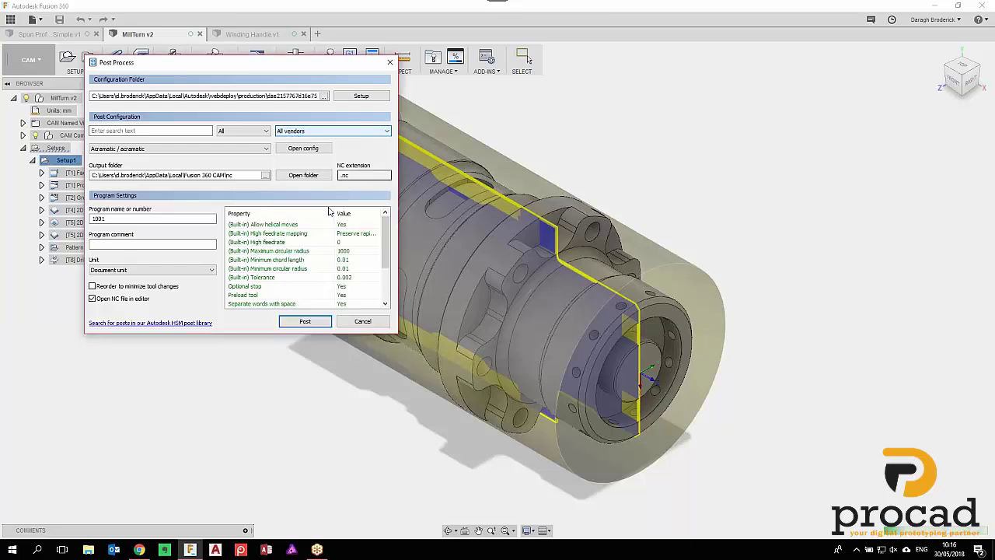
pyautogui.click(156, 243)
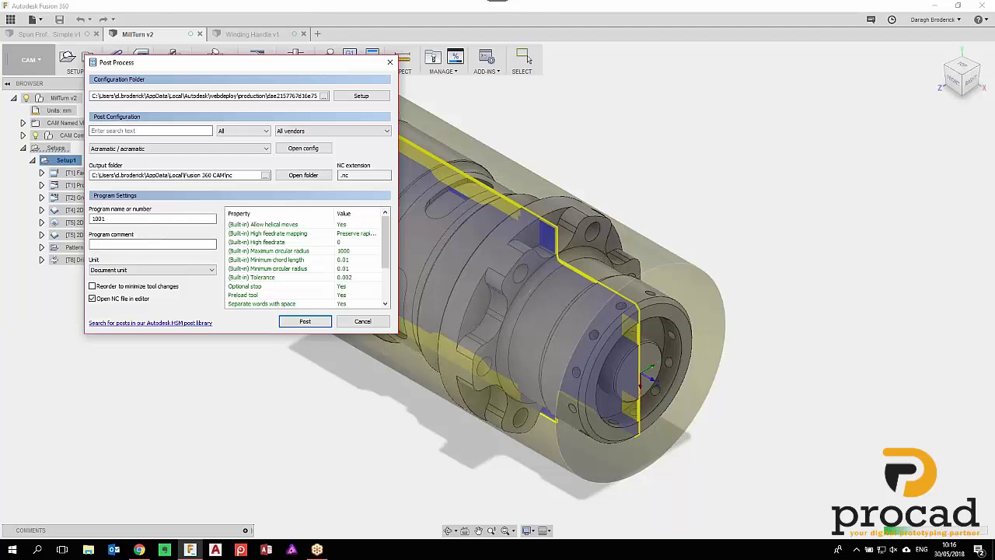
pyautogui.click(360, 323)
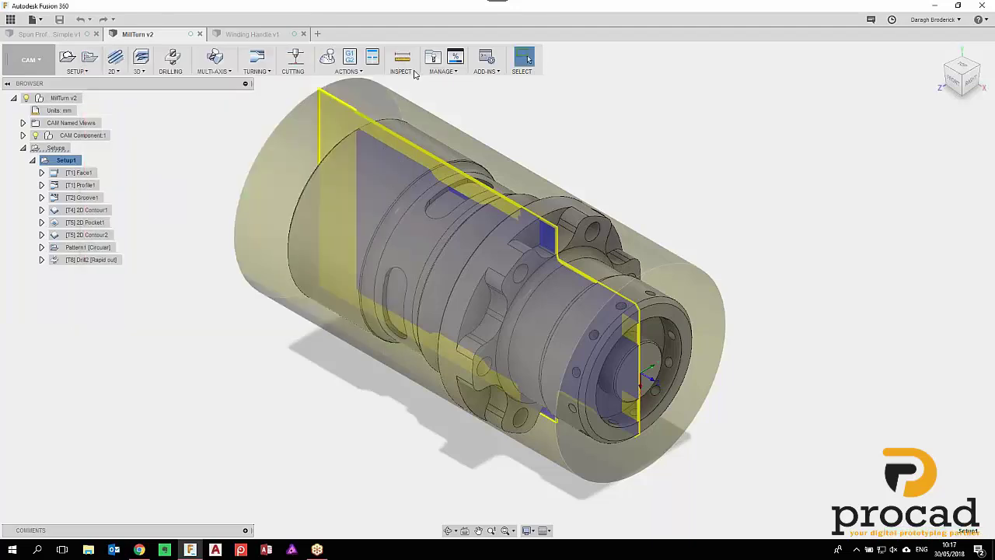
# Generate a setup sheet into the Fusion 360 CAM folder, accepting the invalid-operations warning
pyautogui.click(373, 63)
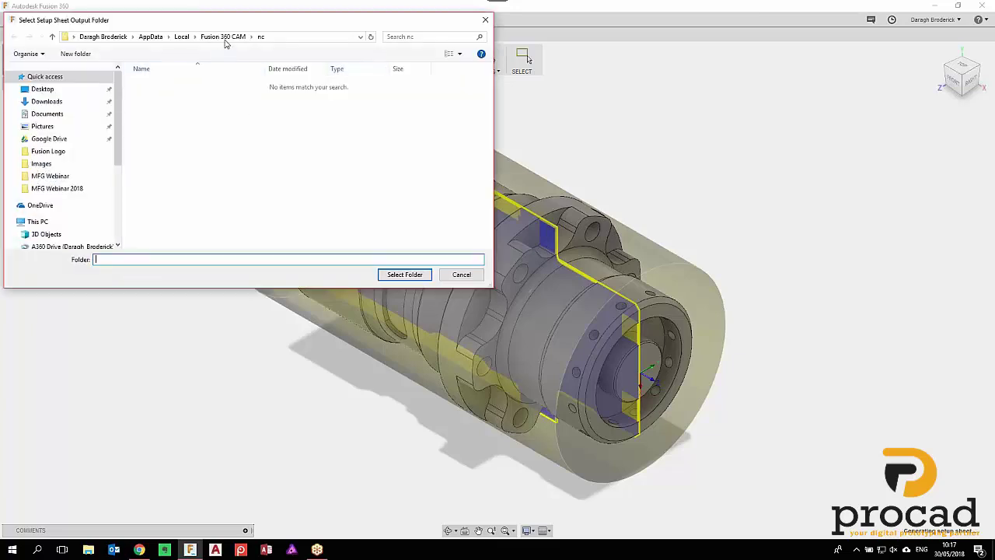
pyautogui.click(224, 38)
pyautogui.click(405, 274)
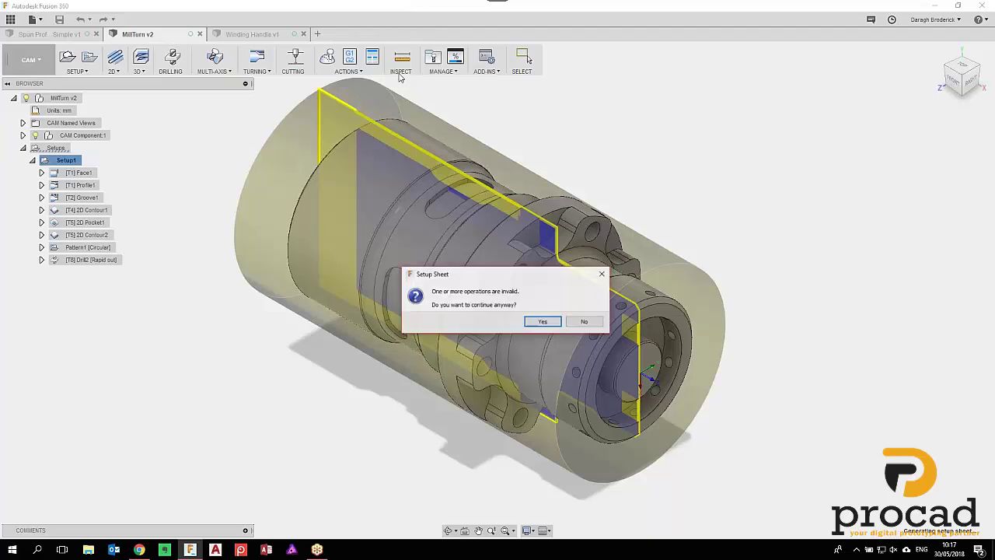
pyautogui.click(543, 321)
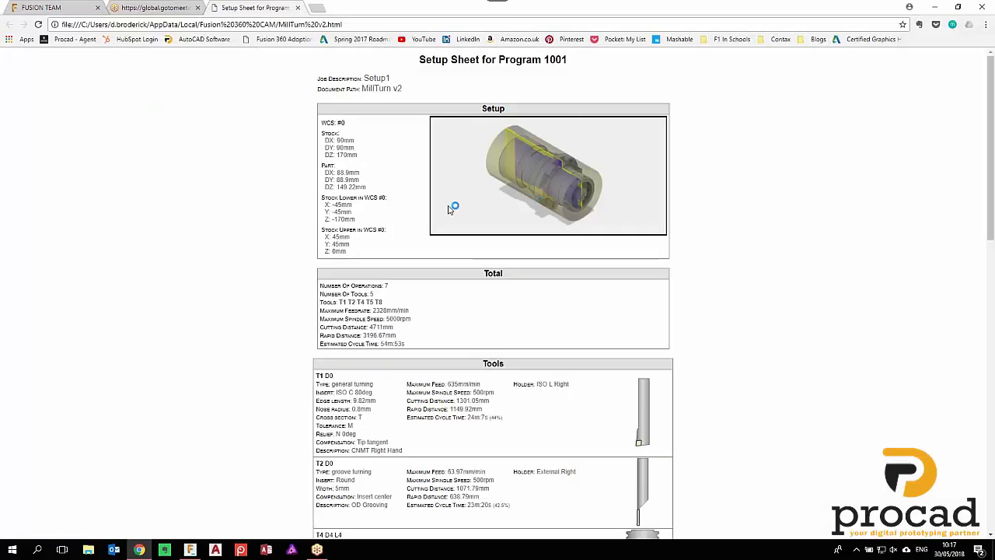
# Scroll the Program 1001 setup sheet down to the Operations section and back up
pyautogui.scroll(-1, 449, 209)
pyautogui.scroll(-4, 451, 272)
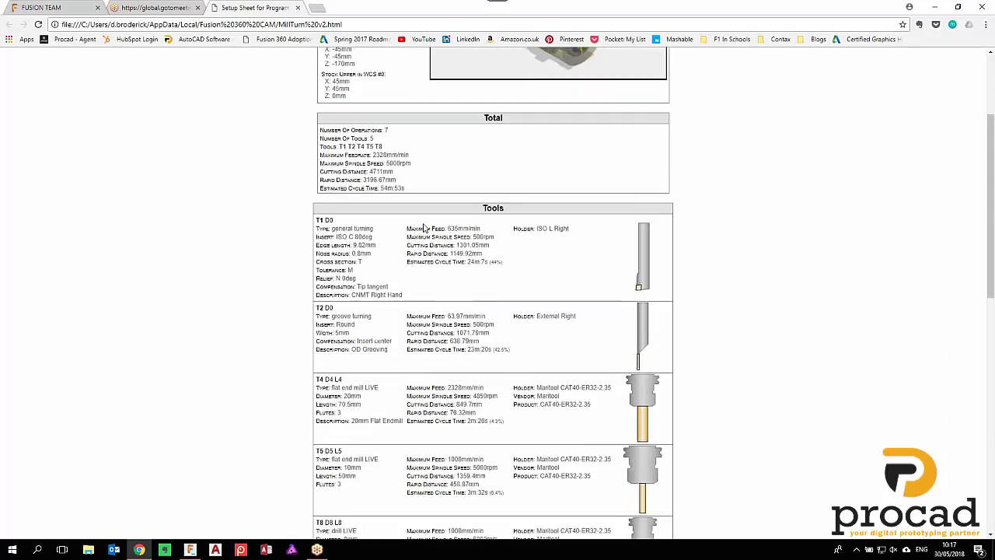
pyautogui.scroll(-5, 451, 272)
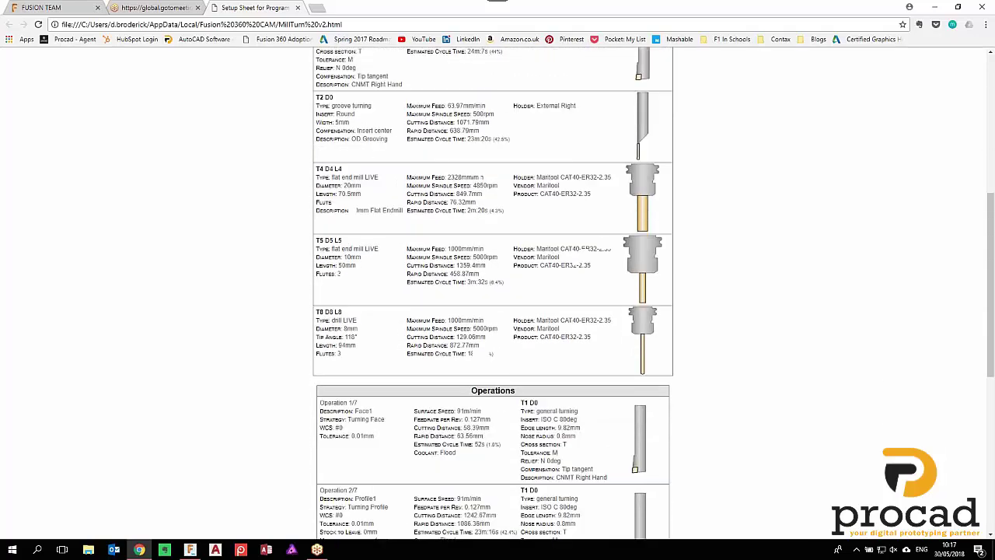
pyautogui.scroll(-6, 480, 285)
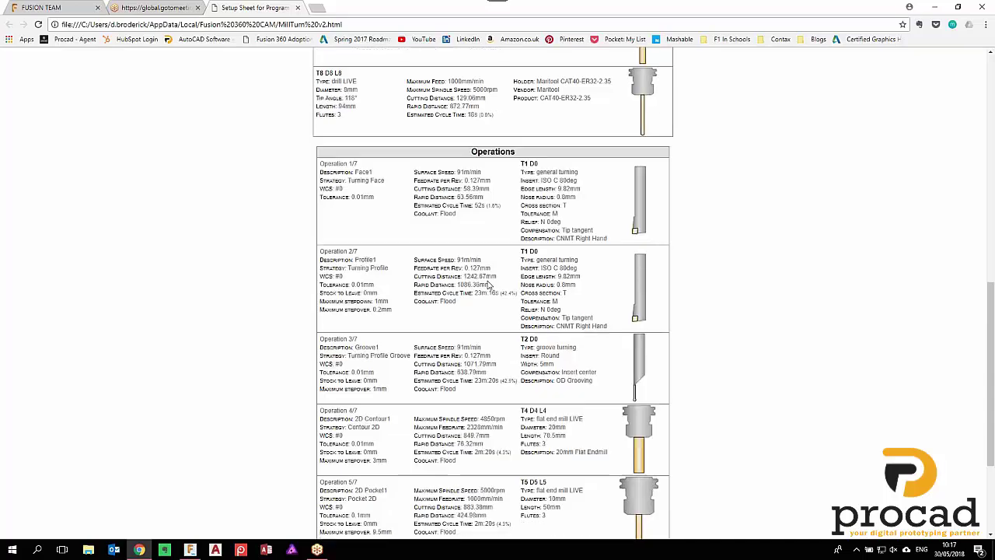
pyautogui.scroll(13, 489, 286)
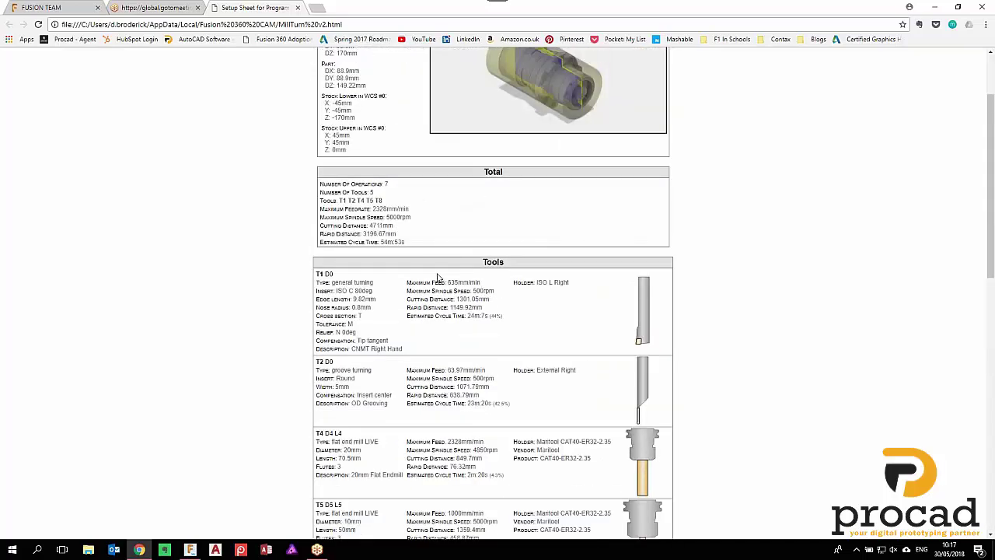
pyautogui.scroll(2, 454, 230)
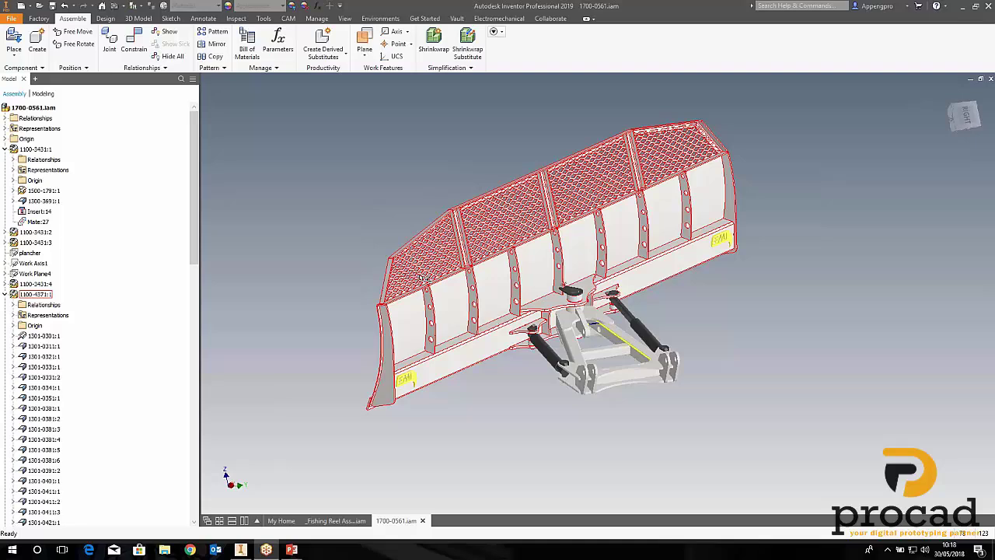
# Create a nest from the 1700-0561 top assembly using the Standard (mm).inest template
pyautogui.click(251, 253)
pyautogui.moveTo(731, 352); pyautogui.dragTo(712, 367, button='middle')
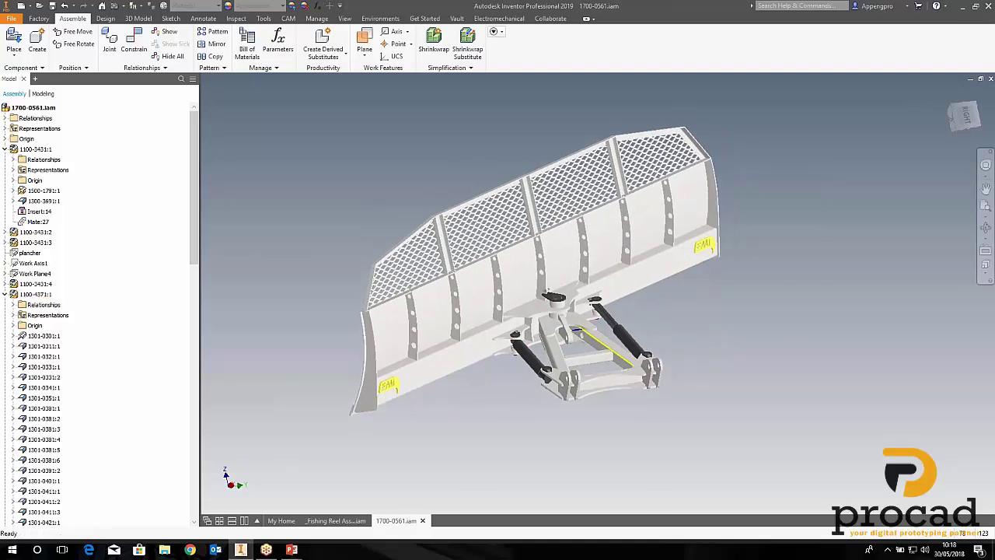
pyautogui.rightClick(35, 112)
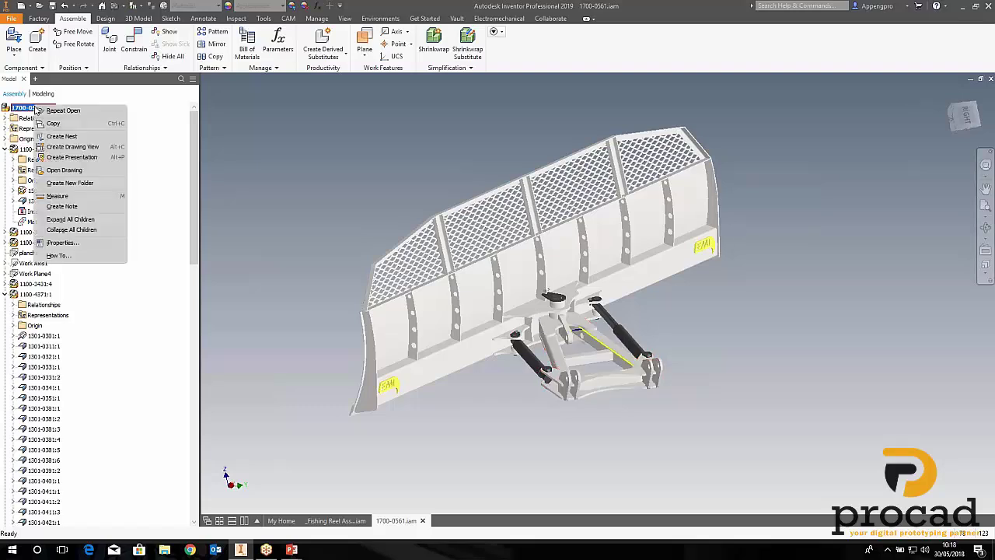
pyautogui.click(78, 142)
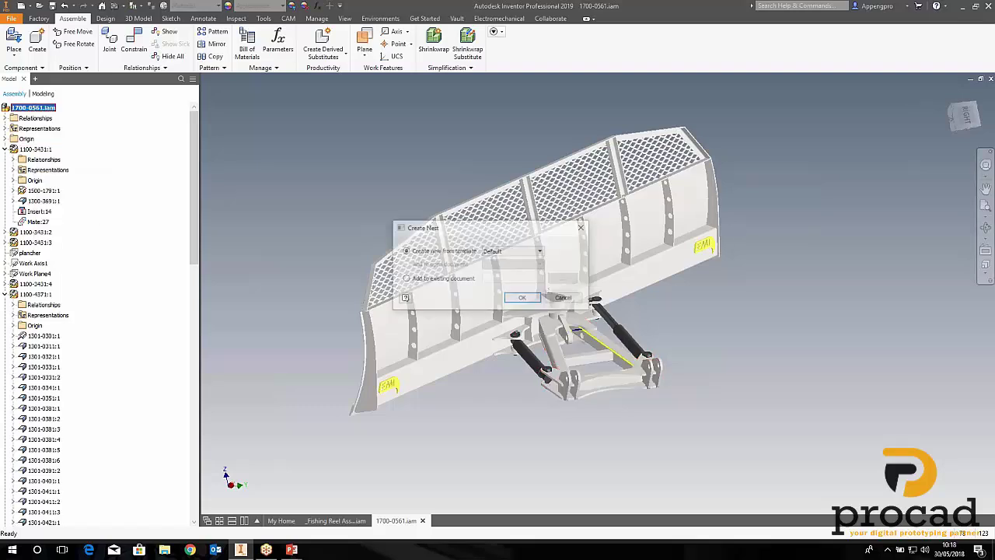
pyautogui.click(526, 252)
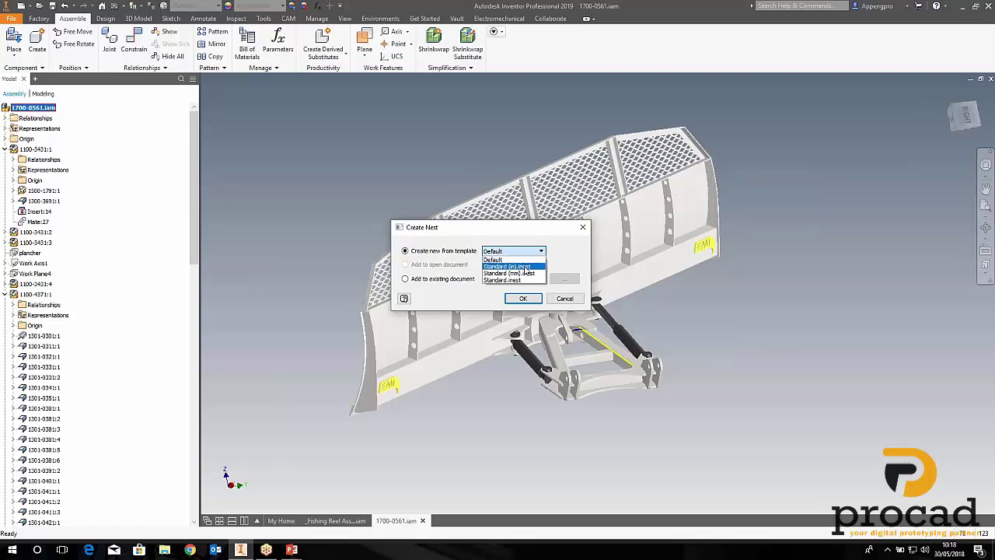
pyautogui.click(527, 273)
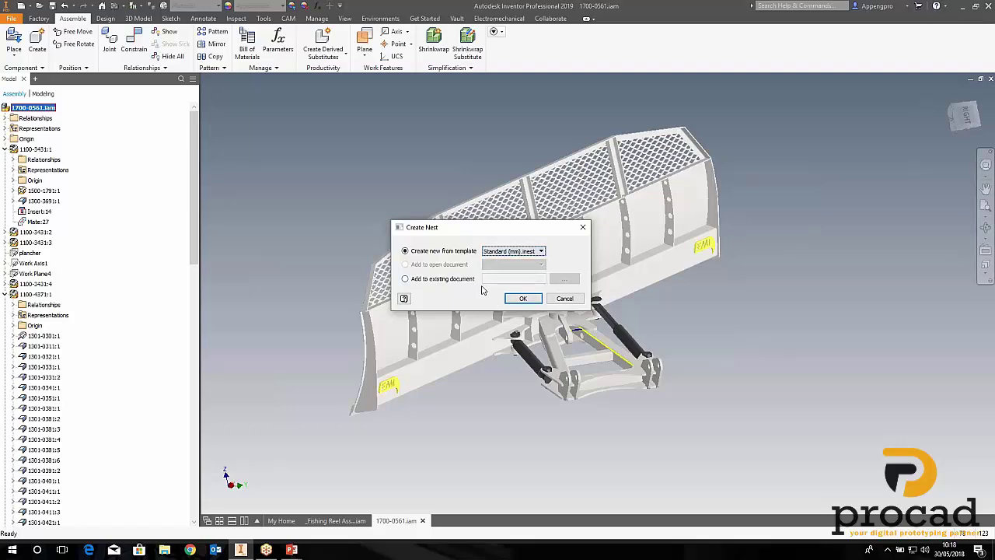
pyautogui.click(524, 300)
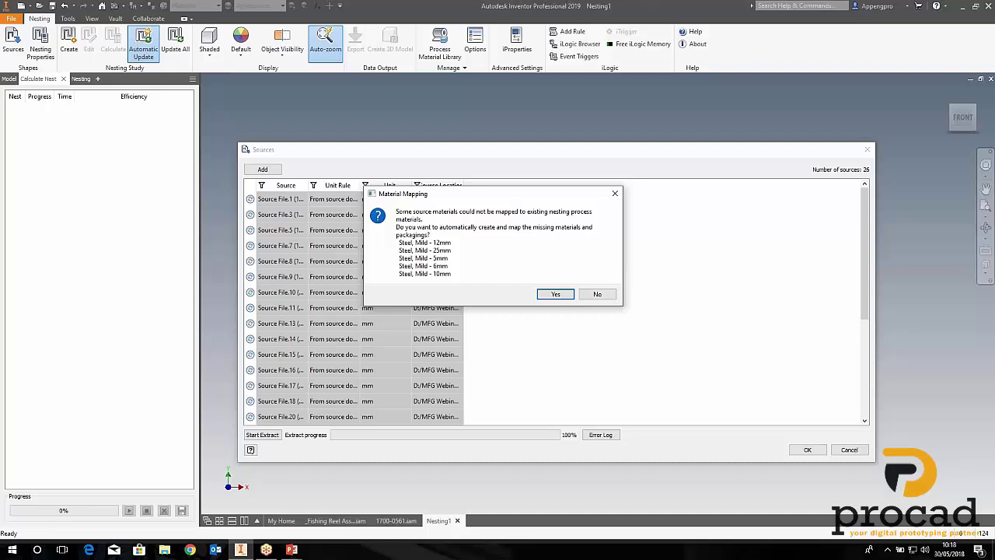
# Auto-create the missing mild-steel materials, then toggle the Nesting and Calculate Nest browser views
pyautogui.click(567, 295)
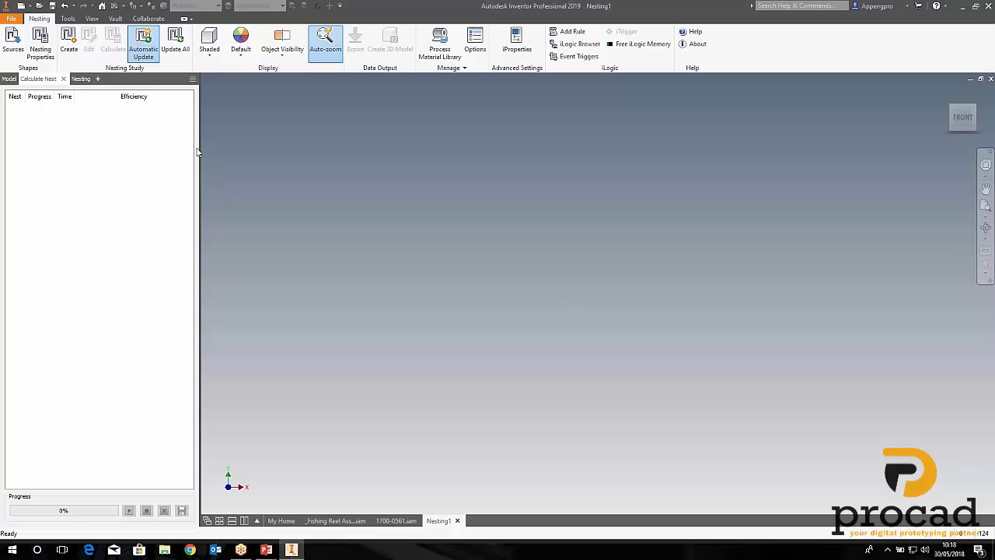
pyautogui.click(81, 79)
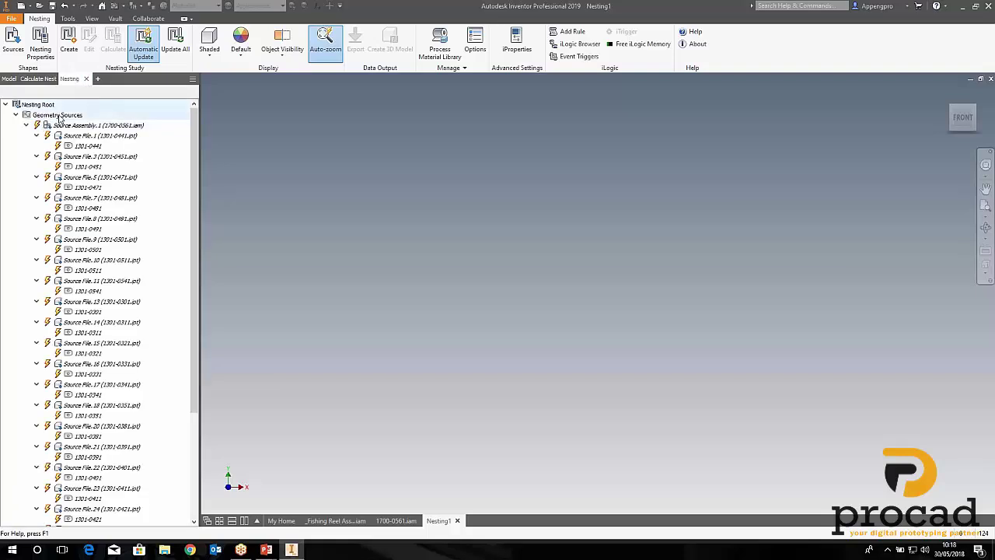
pyautogui.click(179, 43)
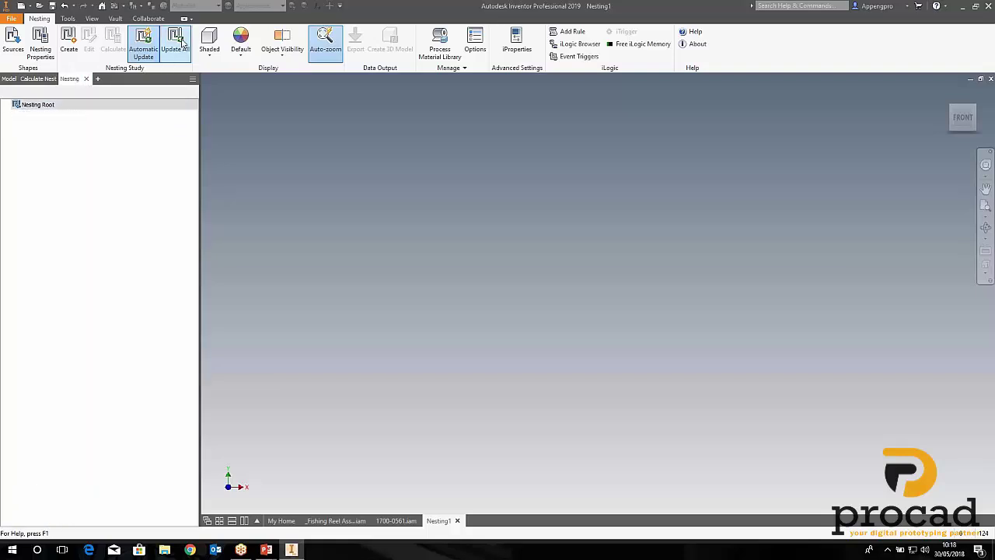
pyautogui.click(42, 80)
pyautogui.click(77, 79)
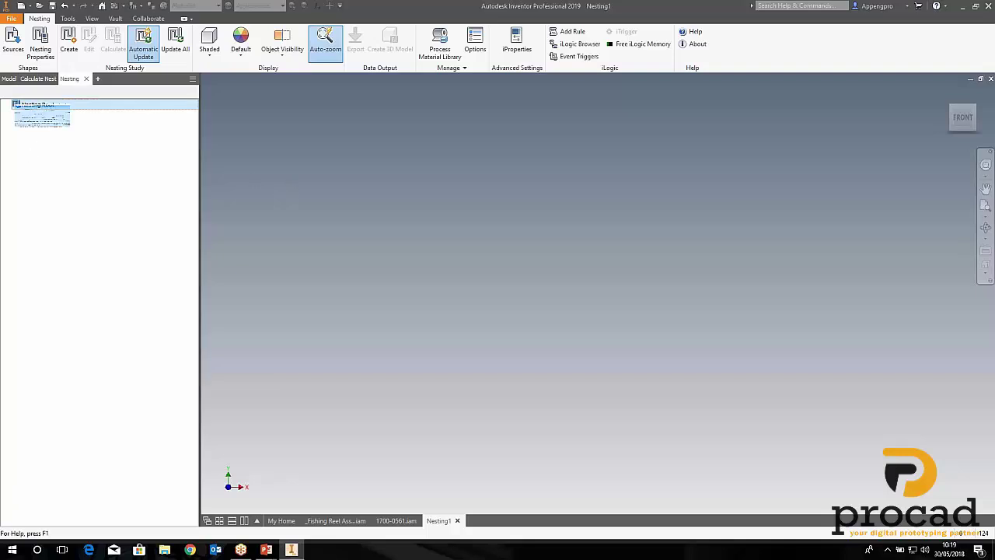
pyautogui.click(38, 79)
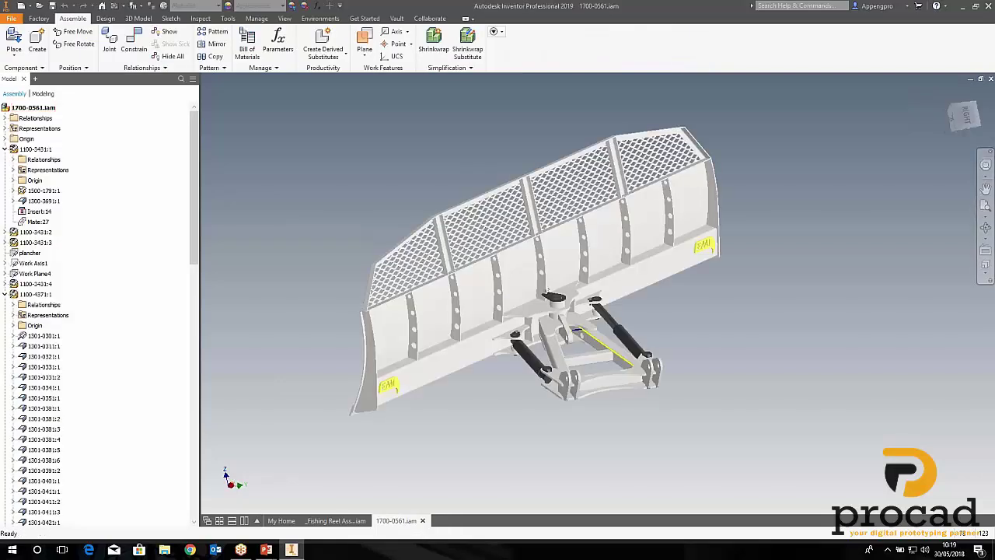
# Create Nesting2 from the assembly with another template, auto-mapping materials and importing all 26 sources
pyautogui.rightClick(31, 108)
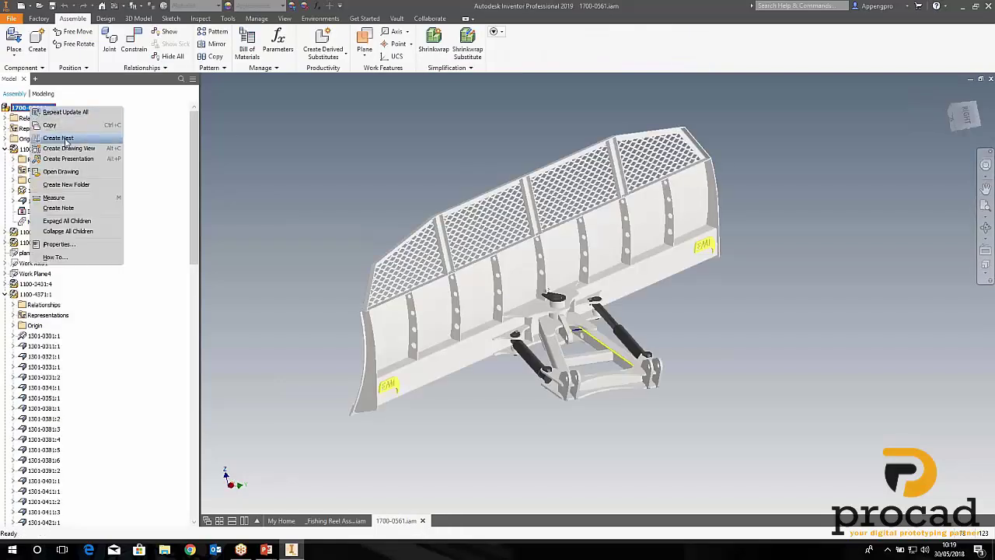
pyautogui.click(58, 137)
pyautogui.click(541, 251)
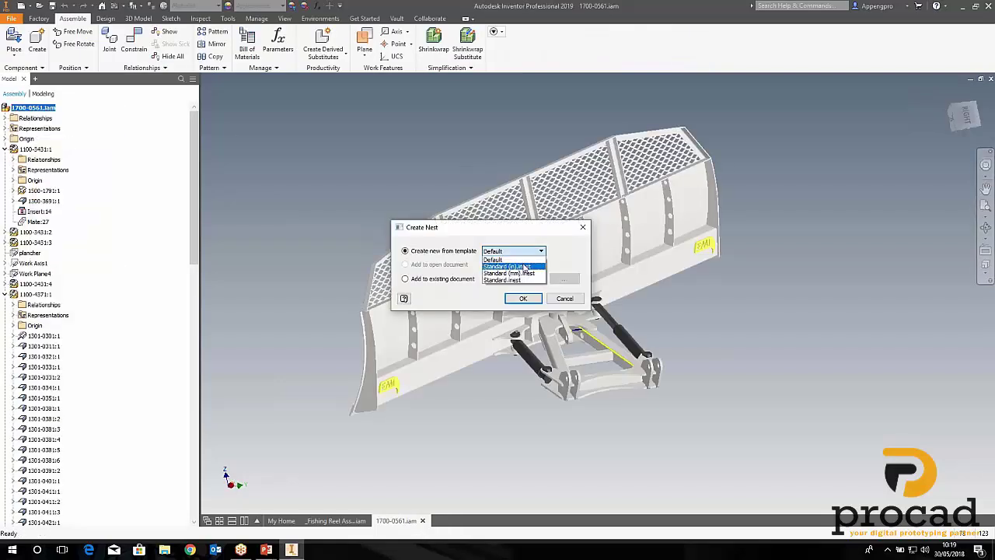
pyautogui.click(525, 276)
pyautogui.click(523, 299)
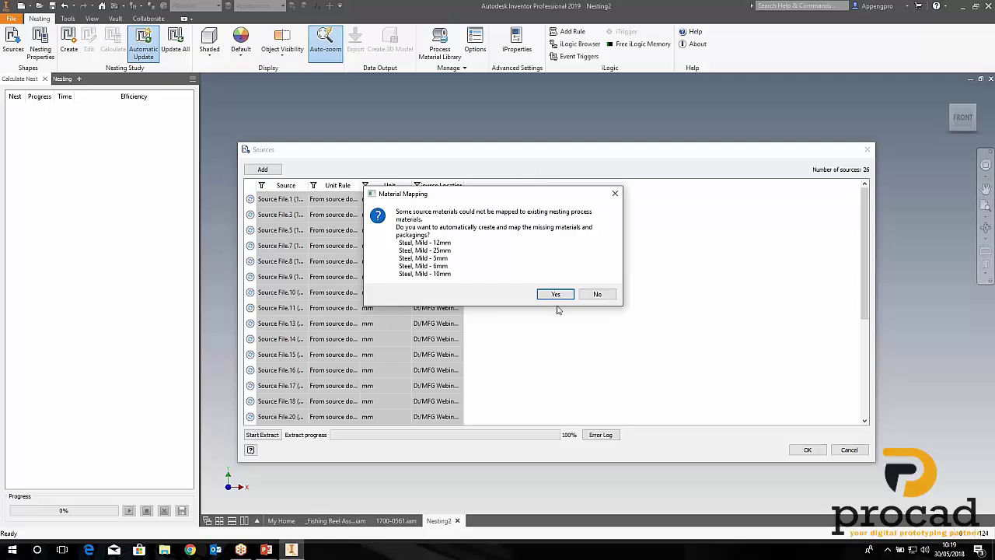
pyautogui.click(555, 292)
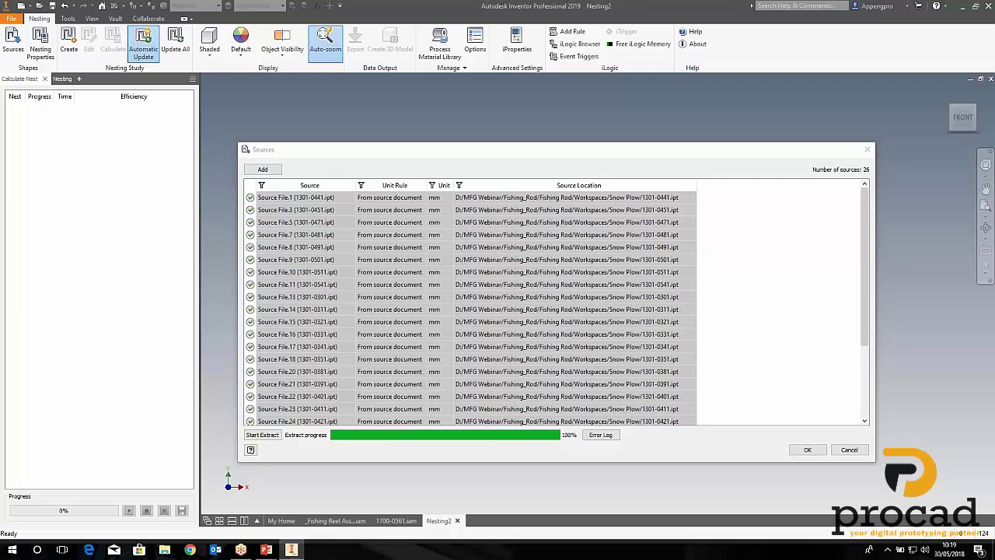
pyautogui.click(808, 451)
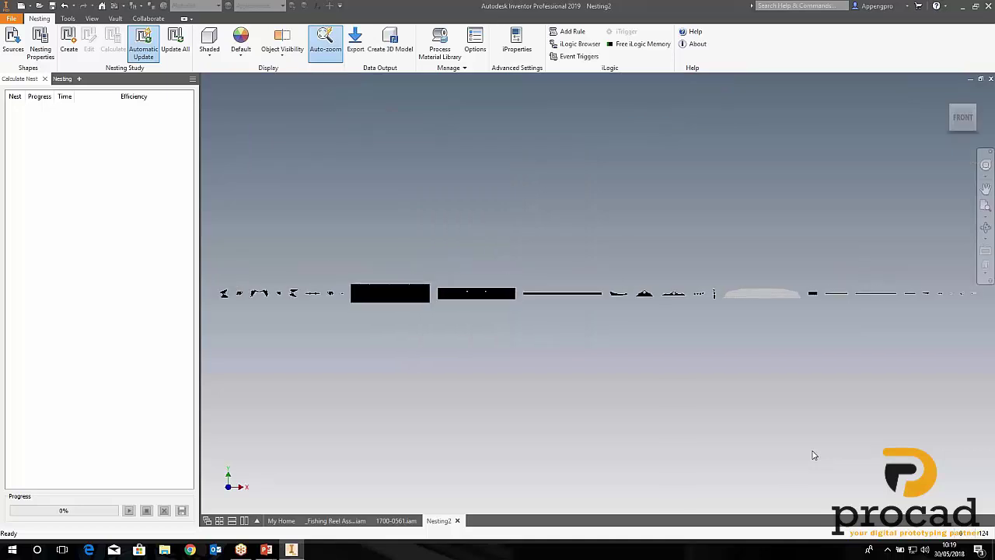
# Return to the Nesting2 document and pan and zoom along the row of flat part shapes
pyautogui.click(410, 521)
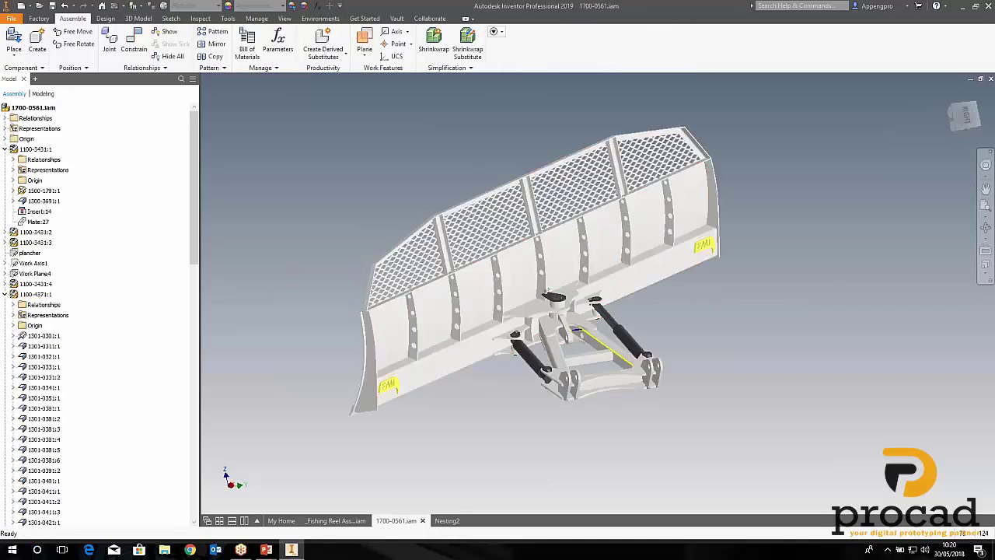
pyautogui.click(449, 521)
pyautogui.moveTo(399, 339); pyautogui.dragTo(422, 287, button='middle')
pyautogui.scroll(-3, 500, 267)
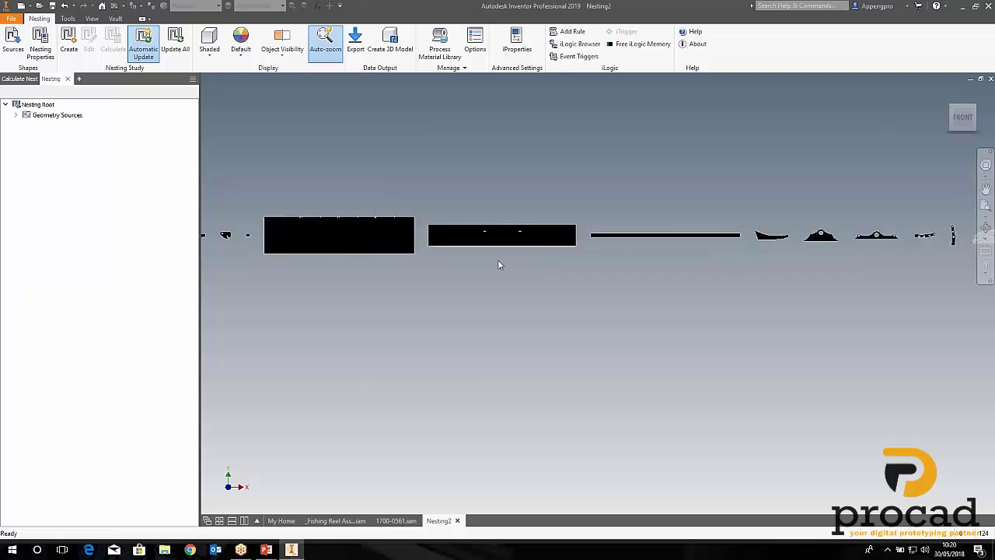
pyautogui.scroll(5, 249, 236)
pyautogui.moveTo(249, 236); pyautogui.dragTo(289, 225, button='middle')
pyautogui.scroll(-4, 289, 229)
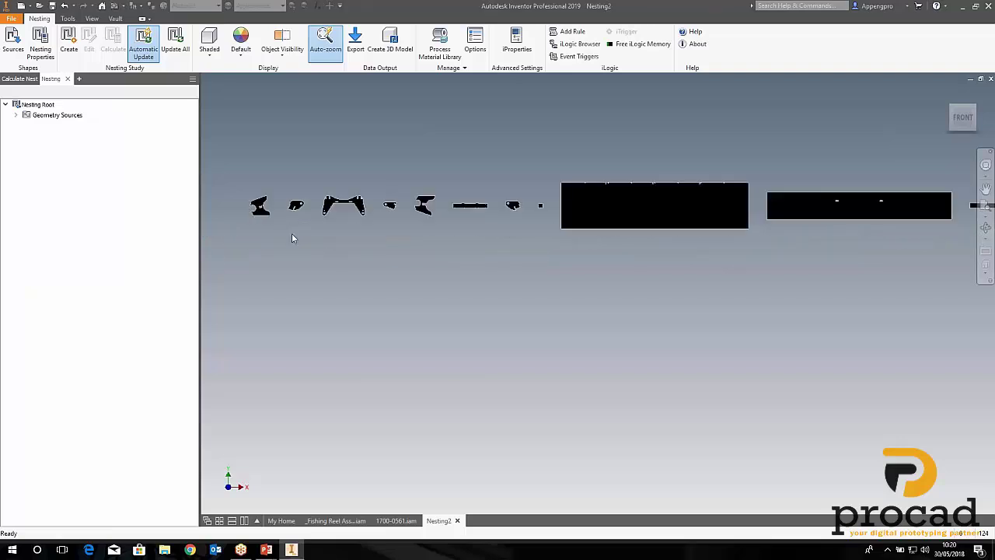
pyautogui.moveTo(500, 226); pyautogui.dragTo(233, 233, button='middle')
pyautogui.scroll(5, 259, 239)
pyautogui.scroll(-2, 544, 280)
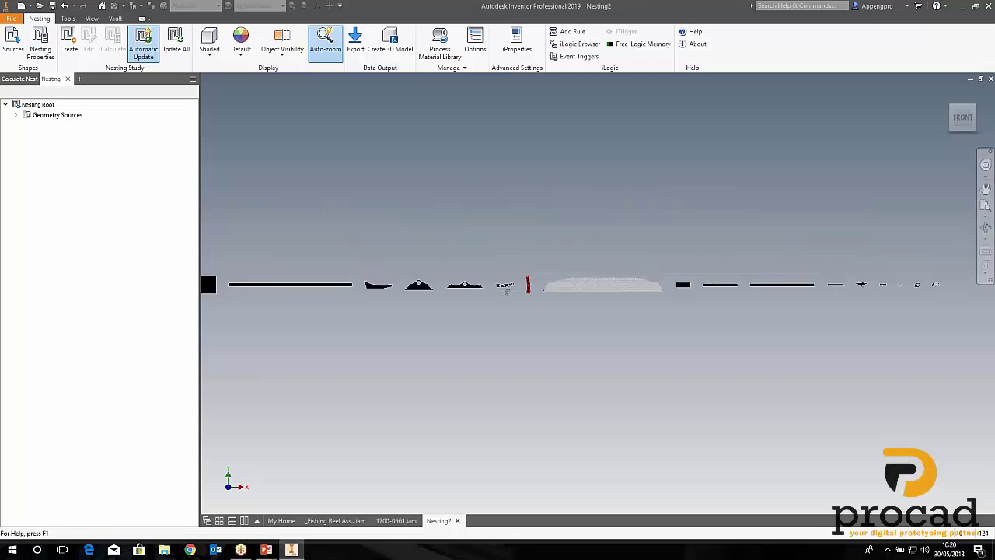
# Keep panning and zooming over the large rectangular plates and long strips
pyautogui.moveTo(628, 290); pyautogui.dragTo(529, 292, button='middle')
pyautogui.scroll(-2, 455, 308)
pyautogui.scroll(2, 438, 303)
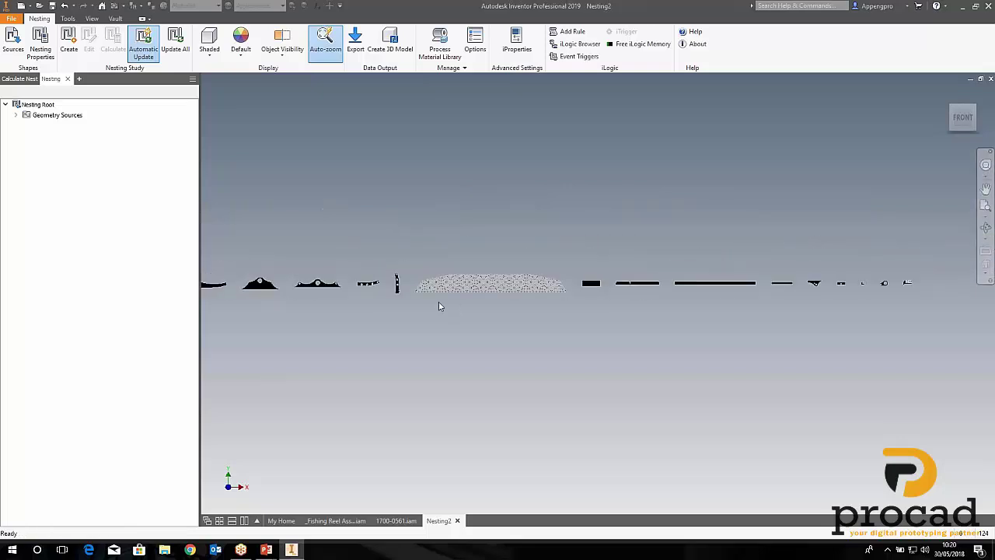
pyautogui.moveTo(439, 303); pyautogui.dragTo(728, 241, button='middle')
pyautogui.moveTo(208, 285); pyautogui.dragTo(831, 253, button='middle')
pyautogui.scroll(-3, 824, 249)
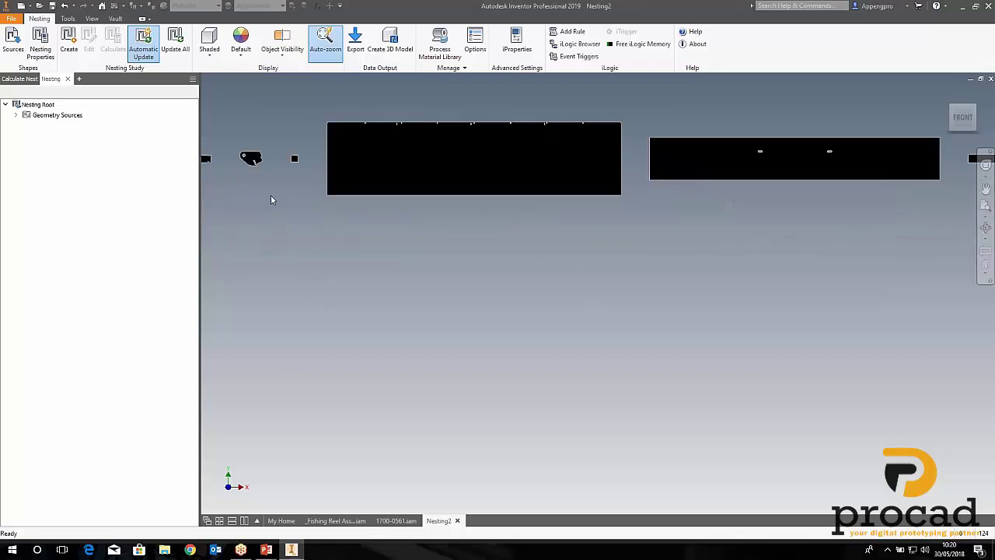
pyautogui.moveTo(271, 195); pyautogui.dragTo(274, 207, button='middle')
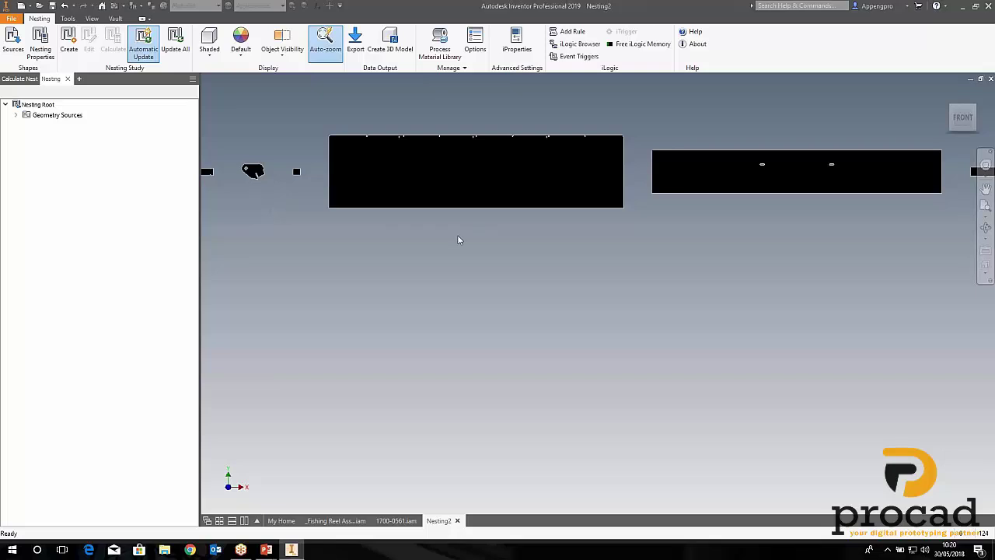
pyautogui.scroll(5, 458, 239)
pyautogui.moveTo(211, 201); pyautogui.dragTo(256, 174, button='middle')
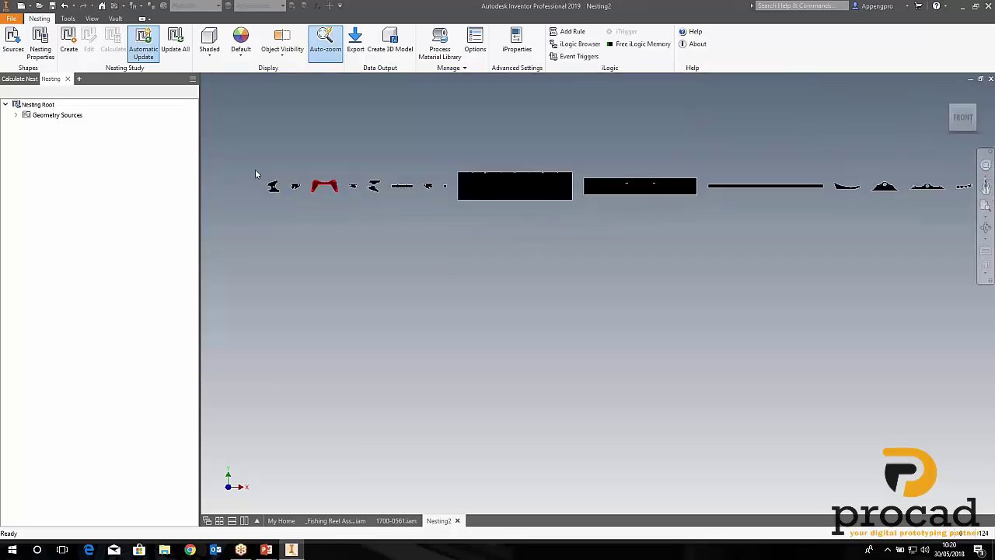
# Start a new nesting study and rename it Procad
pyautogui.click(69, 46)
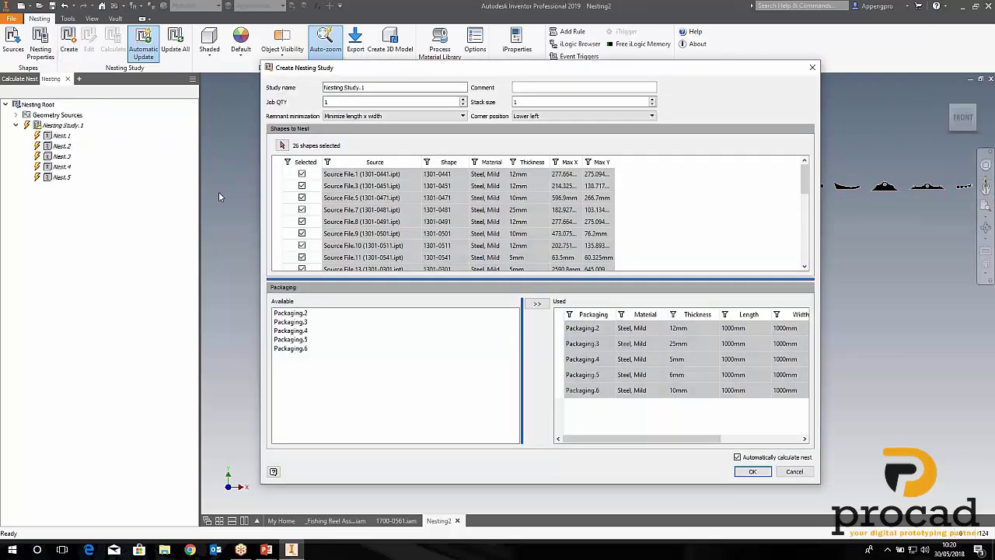
pyautogui.moveTo(418, 71); pyautogui.dragTo(296, 92)
pyautogui.click(332, 92)
pyautogui.press('BackSpace')
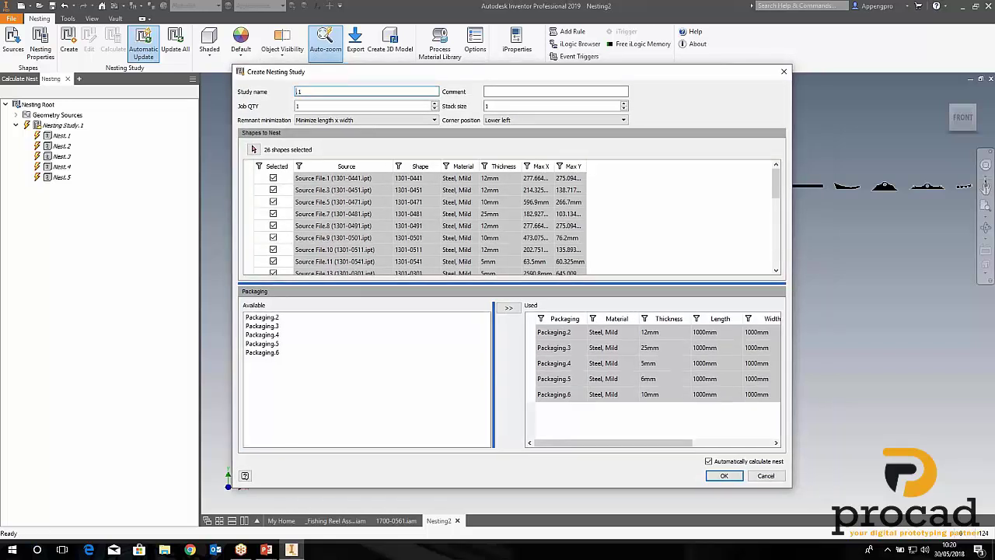
pyautogui.write('Procad.')
# Enter the comment Webinar and enlarge and reposition the study dialog
pyautogui.click(488, 91)
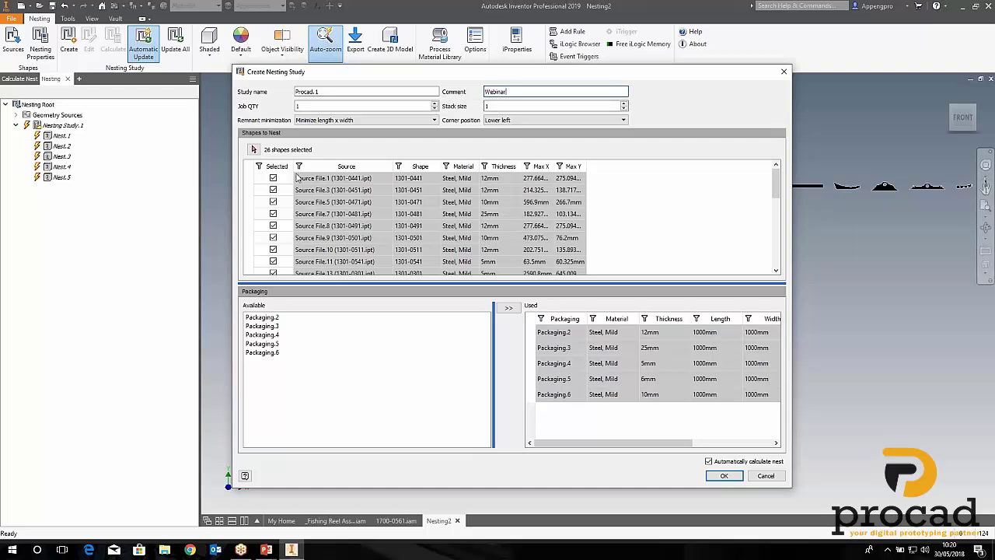
pyautogui.moveTo(773, 185)
pyautogui.mouseDown()
pyautogui.moveTo(781, 253)
pyautogui.moveTo(777, 177)
pyautogui.mouseUp()
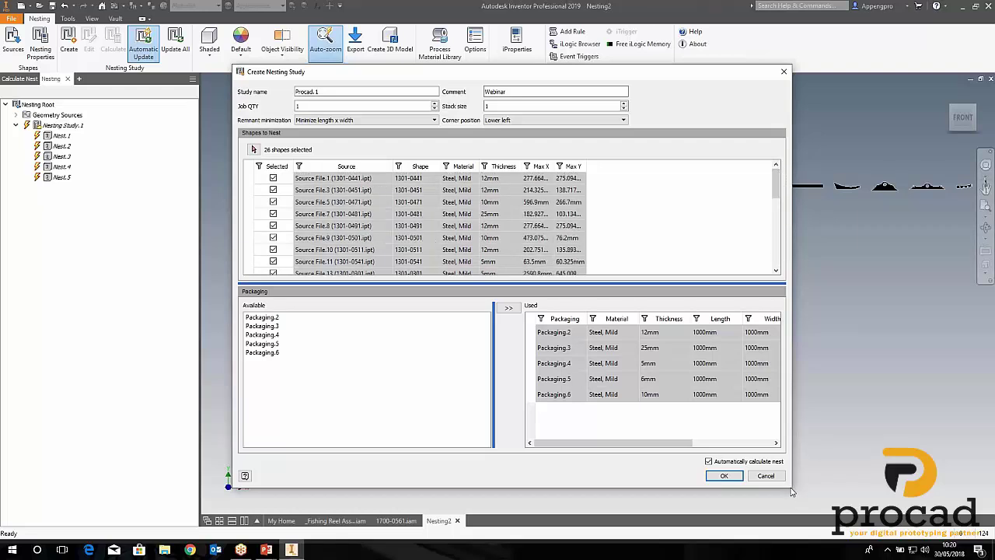
pyautogui.moveTo(793, 489); pyautogui.dragTo(925, 506)
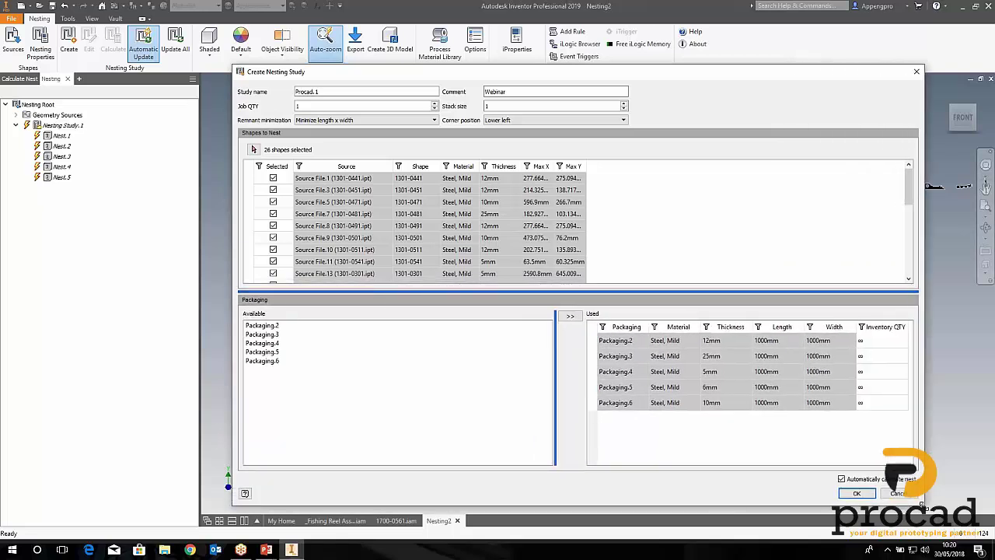
pyautogui.moveTo(630, 72); pyautogui.dragTo(623, 63)
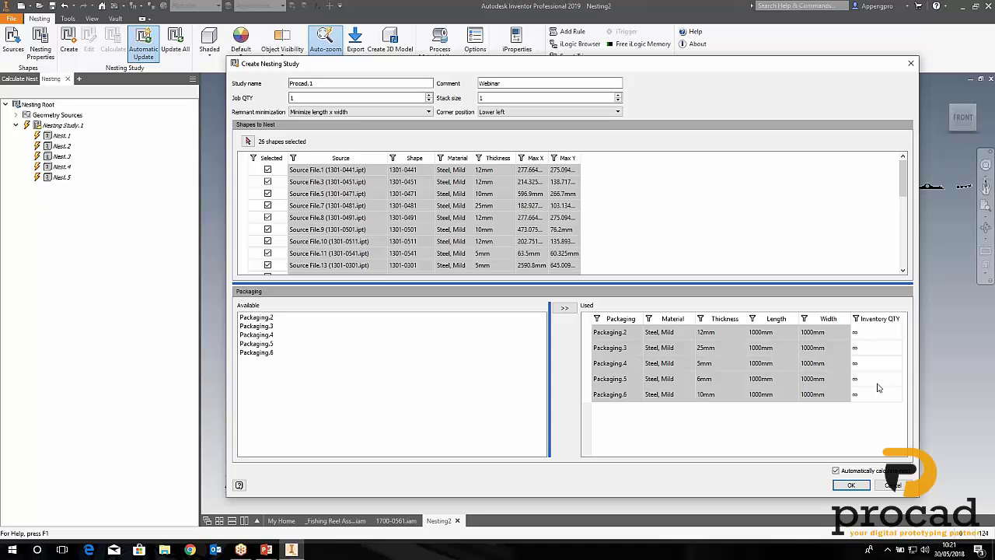
# Calculate Procad.1's five nests, dismiss the problems report, and show Nest.1's sheet layout
pyautogui.click(852, 485)
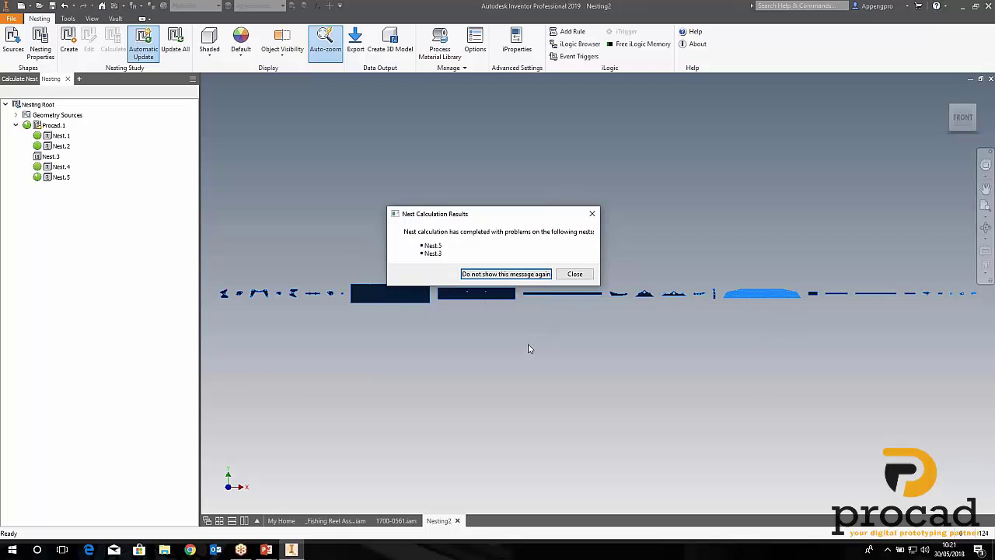
pyautogui.click(575, 274)
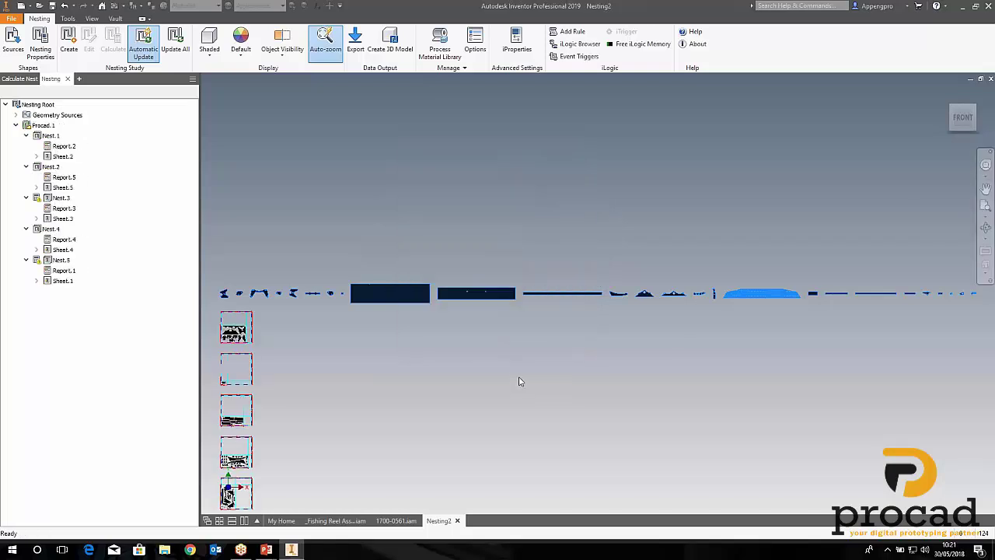
pyautogui.scroll(3, 453, 384)
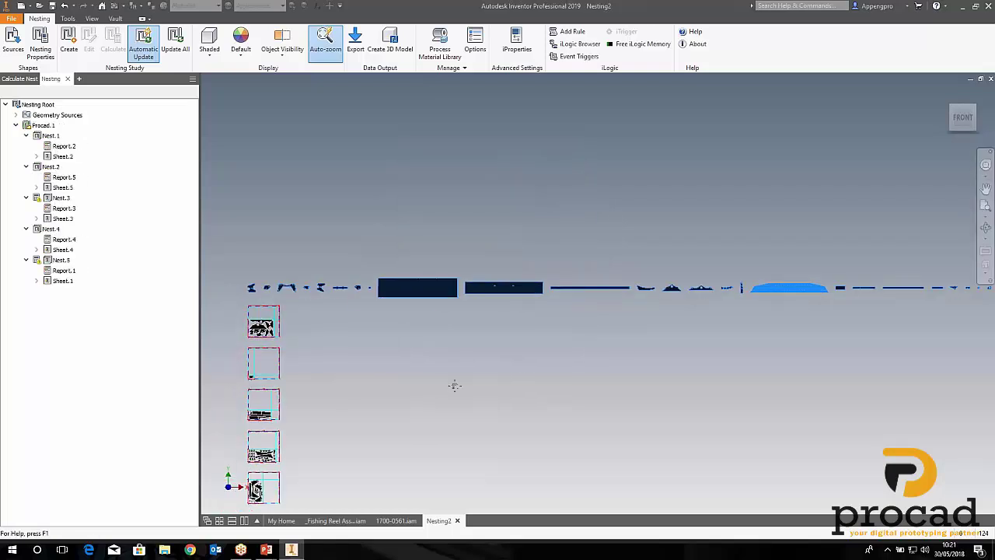
pyautogui.scroll(3, 401, 265)
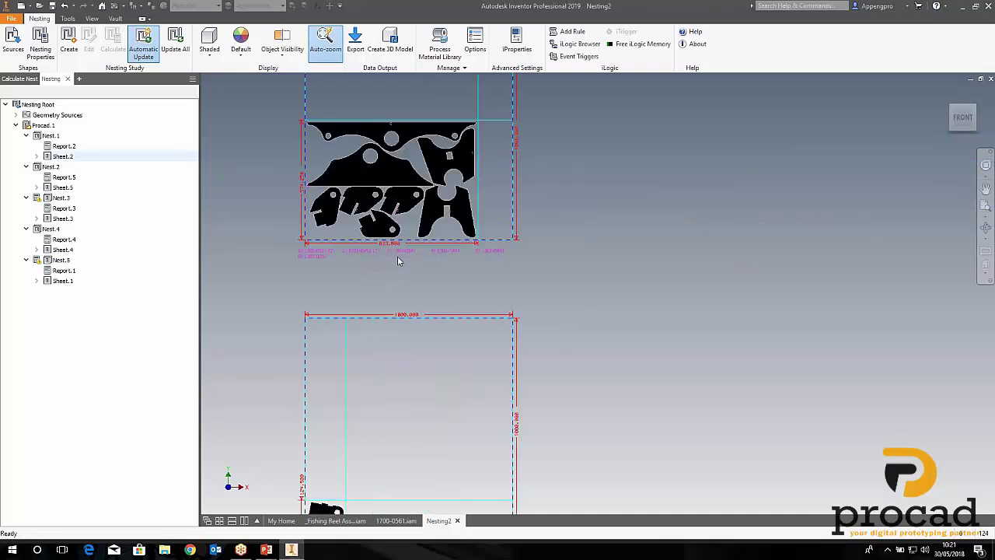
pyautogui.scroll(-5, 399, 259)
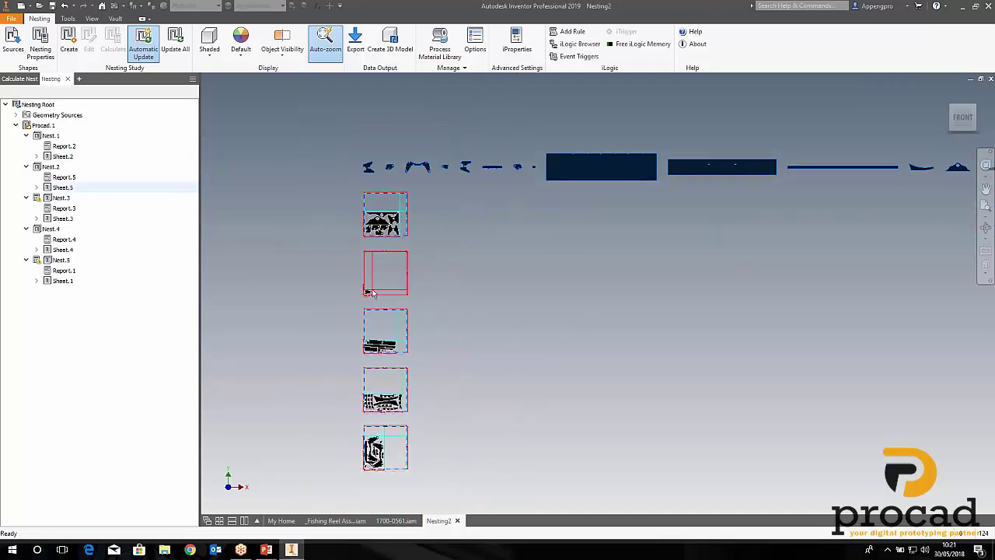
pyautogui.scroll(3, 437, 194)
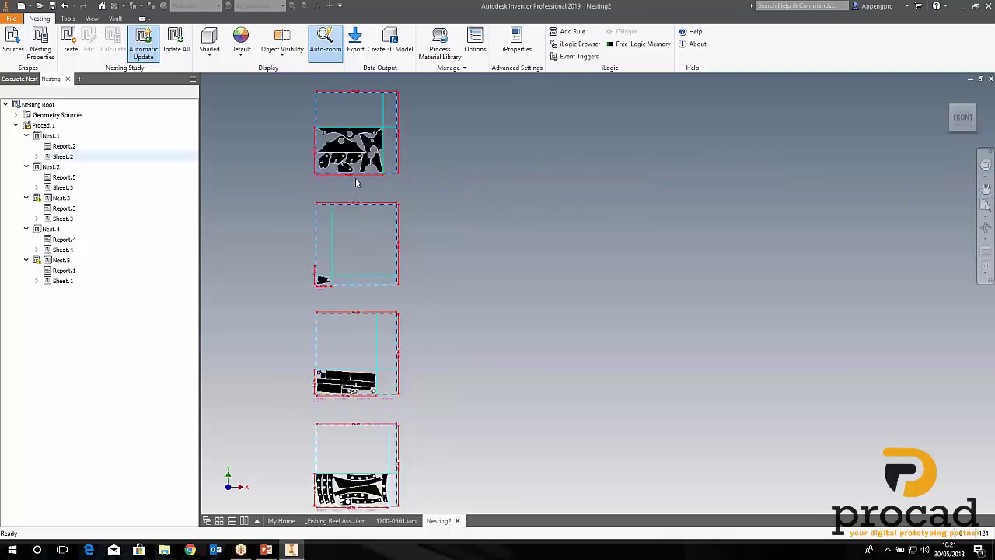
pyautogui.scroll(-2, 437, 195)
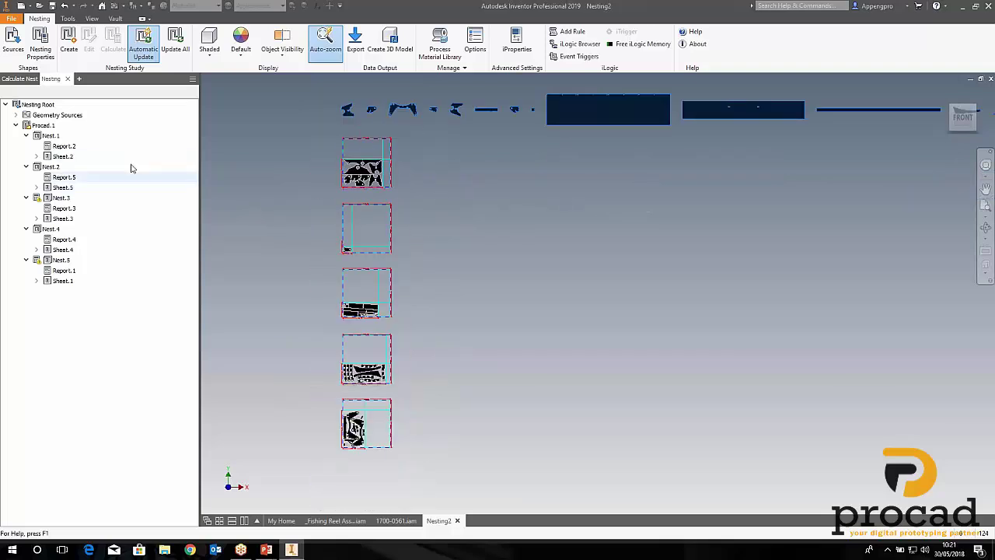
pyautogui.click(54, 137)
pyautogui.click(54, 137)
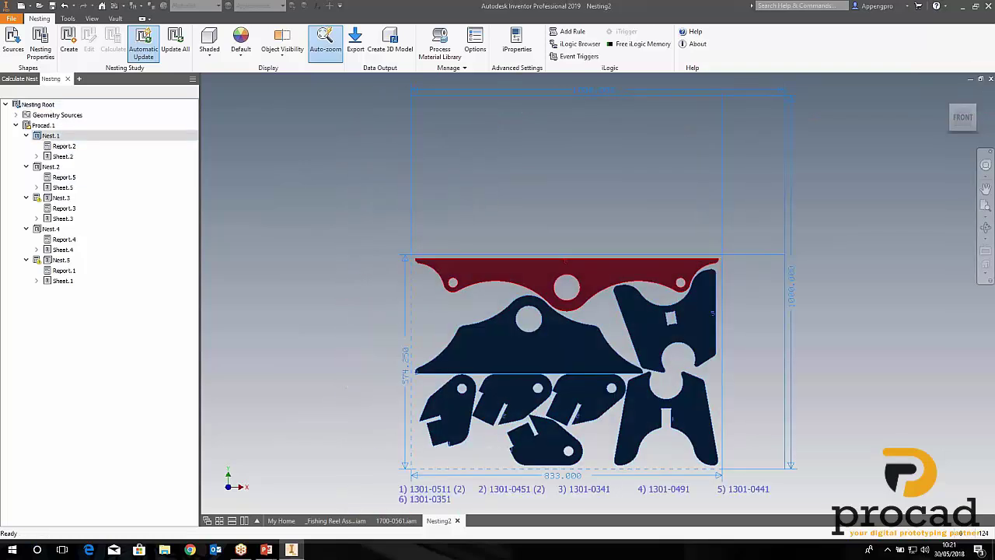
# Renest Nest.1 with 3 mm item separation and quantity 4 of part 1301-0511, then show all nests
pyautogui.rightClick(48, 138)
pyautogui.click(78, 141)
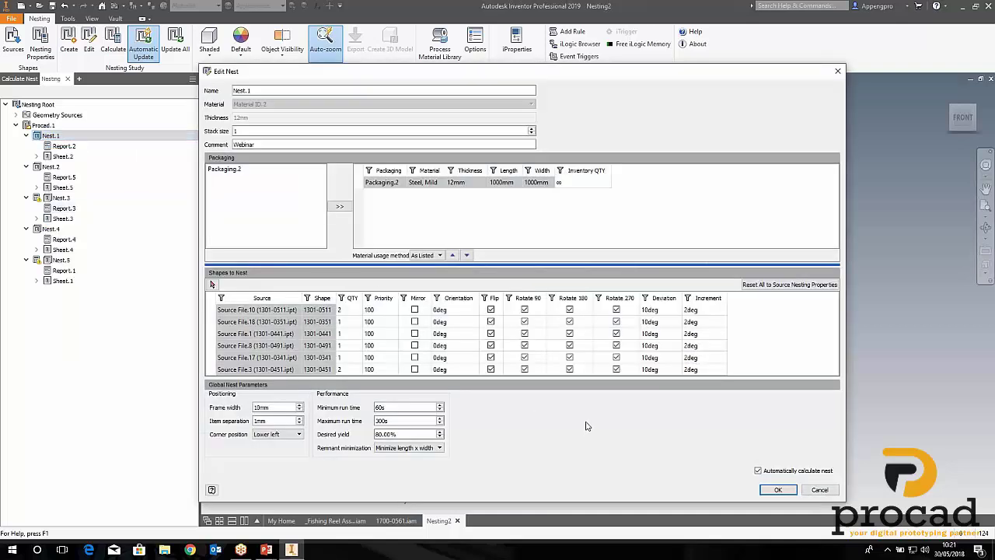
pyautogui.moveTo(593, 71); pyautogui.dragTo(617, 47)
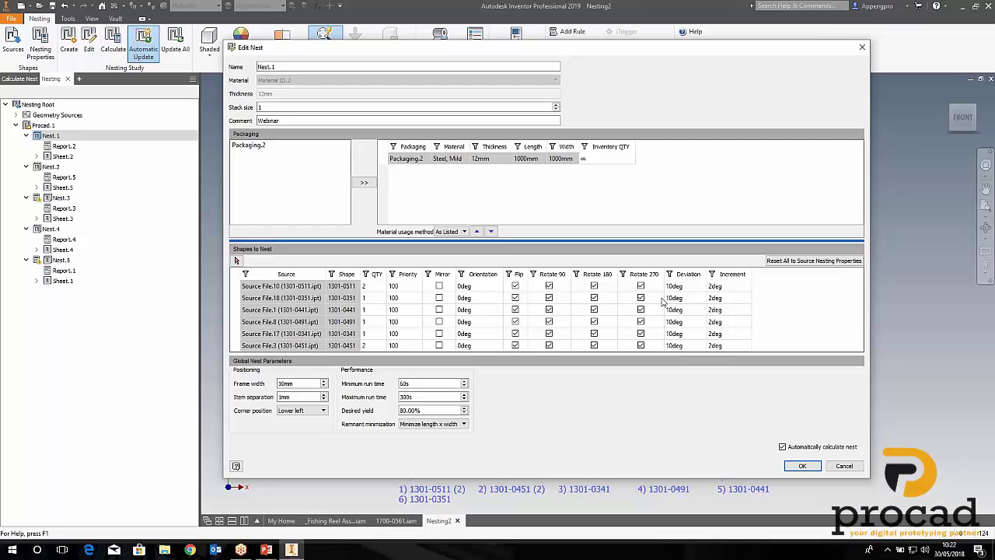
pyautogui.click(299, 383)
pyautogui.click(293, 397)
pyautogui.write('3')
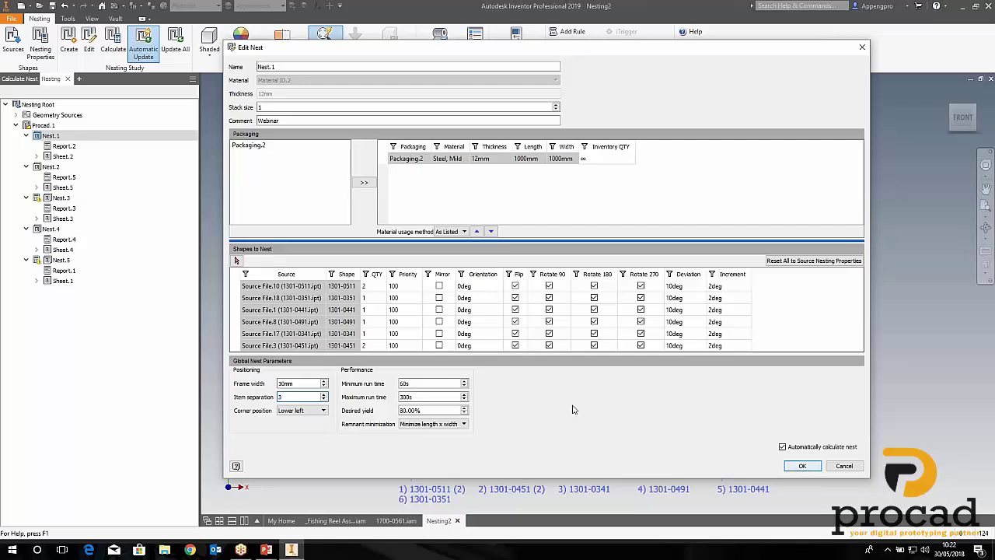
pyautogui.click(372, 288)
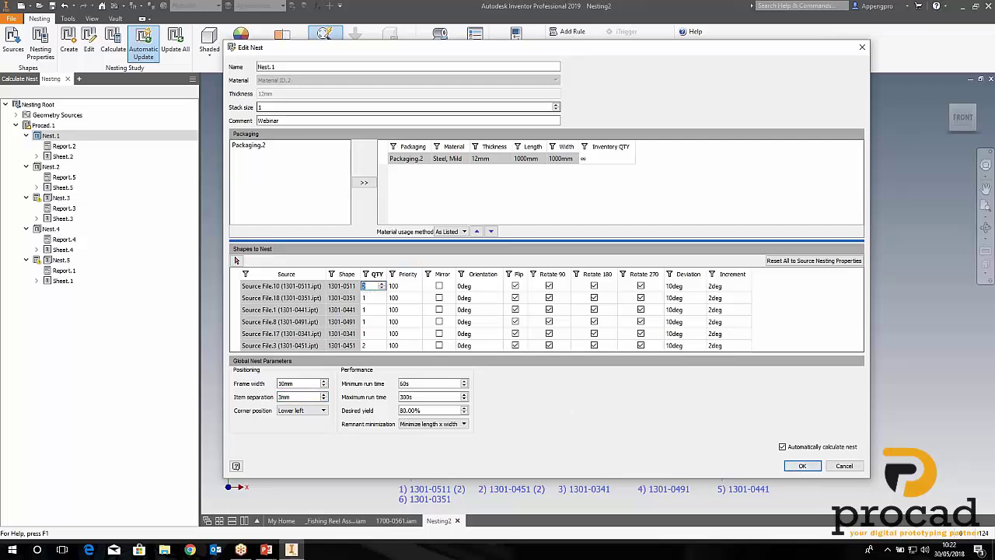
pyautogui.moveTo(570, 46); pyautogui.dragTo(637, 100)
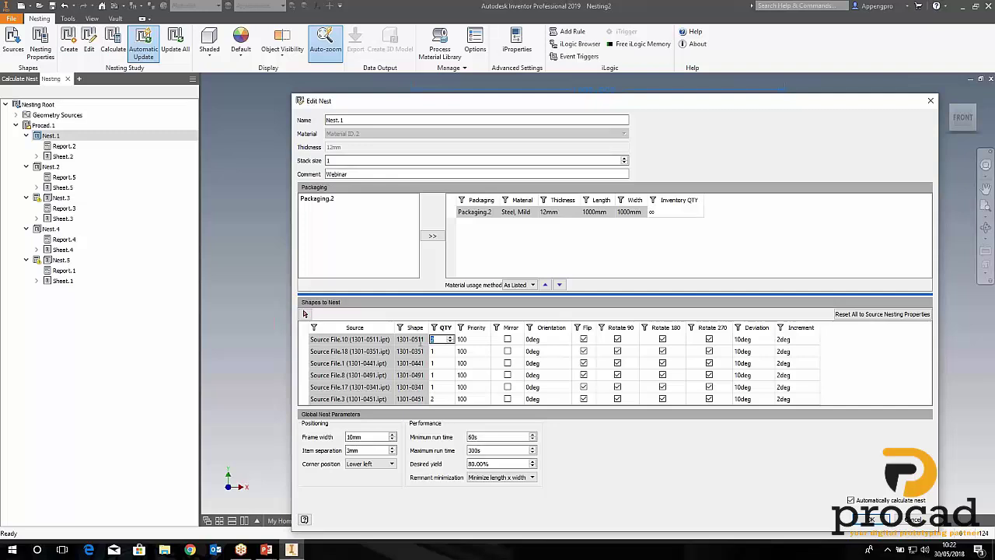
pyautogui.moveTo(653, 102); pyautogui.dragTo(752, 104)
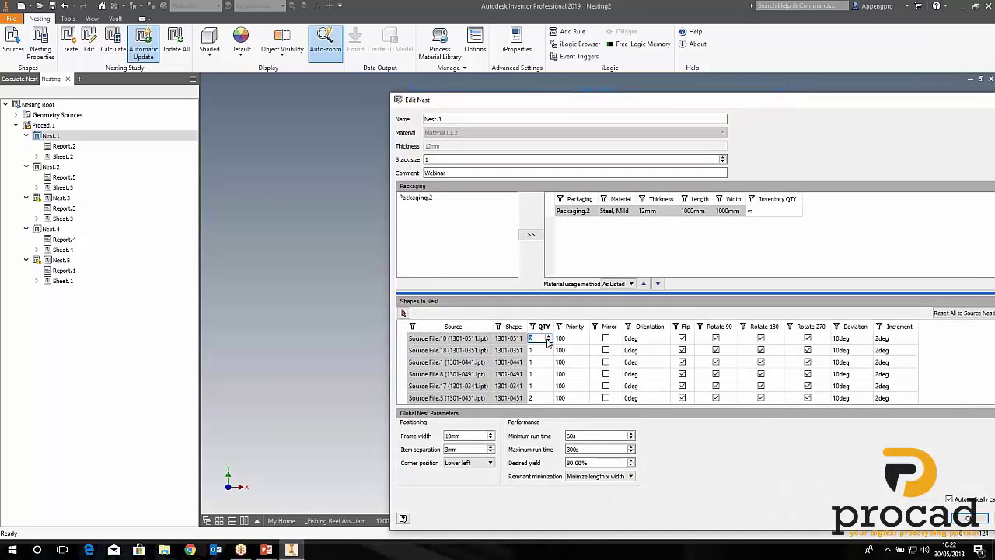
pyautogui.write('4')
pyautogui.click(968, 520)
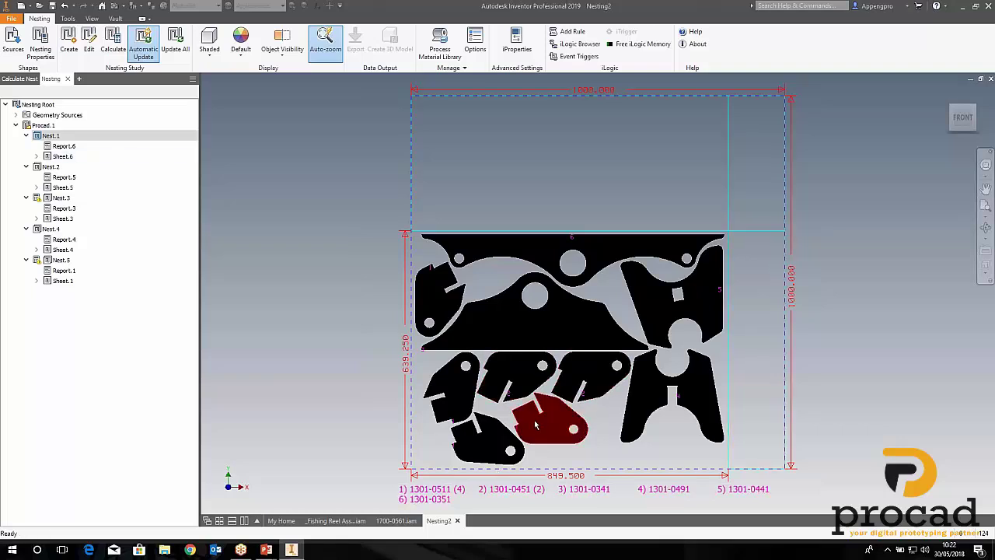
pyautogui.moveTo(545, 412); pyautogui.dragTo(478, 402, button='middle')
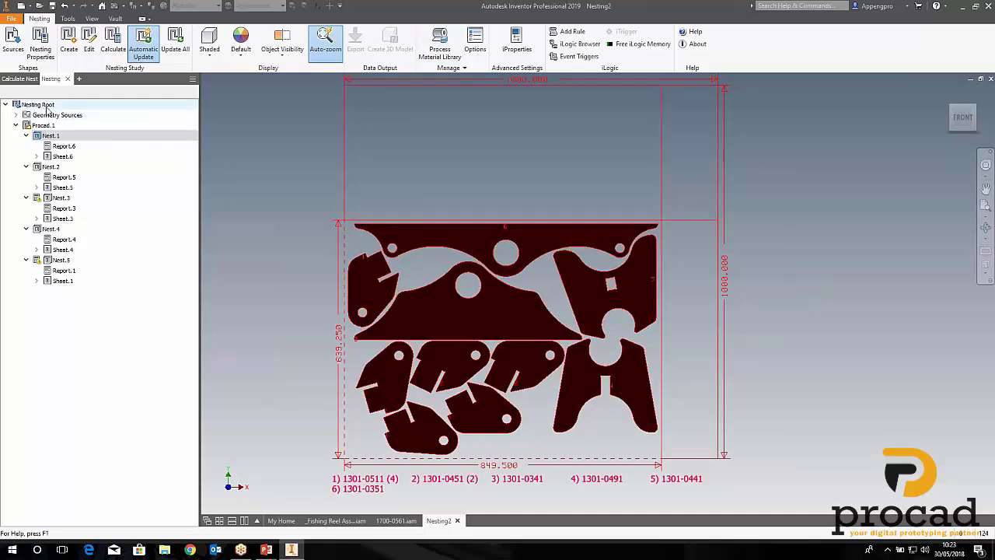
pyautogui.click(48, 111)
# Open the Process Material Library on its Packaging list
pyautogui.click(440, 44)
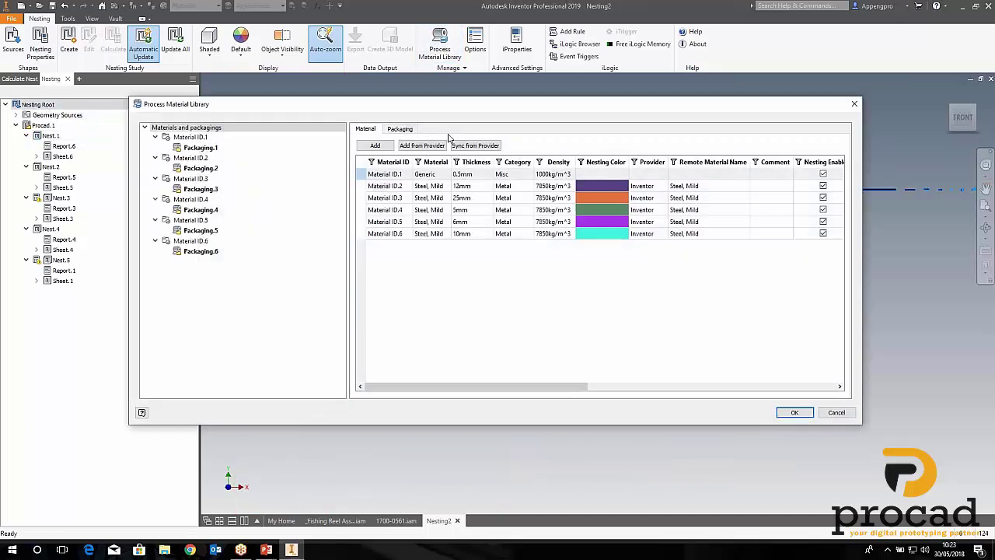
pyautogui.moveTo(444, 106); pyautogui.dragTo(464, 101)
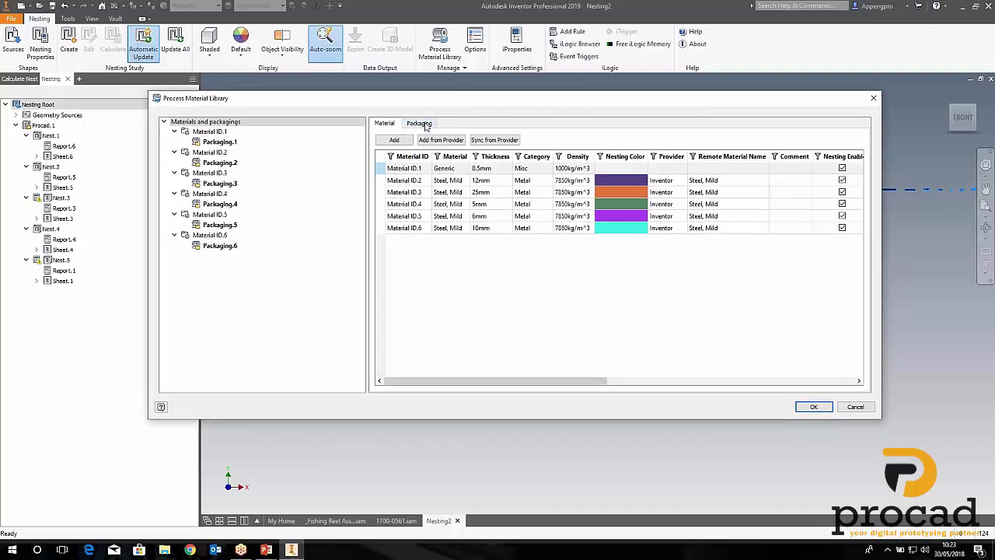
pyautogui.click(425, 125)
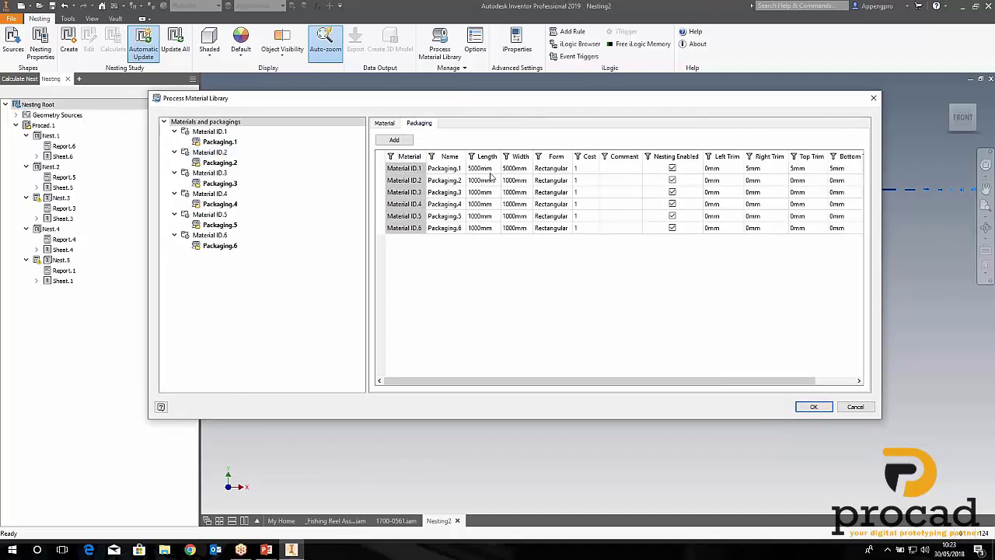
pyautogui.moveTo(546, 104); pyautogui.dragTo(638, 143)
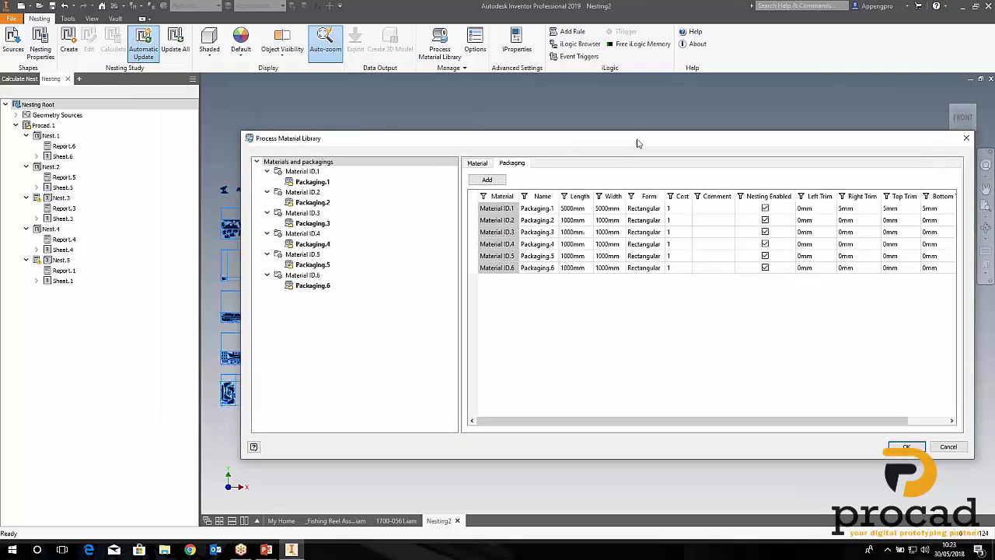
pyautogui.moveTo(569, 151); pyautogui.dragTo(554, 385)
pyautogui.scroll(3, 394, 264)
pyautogui.scroll(5, 386, 252)
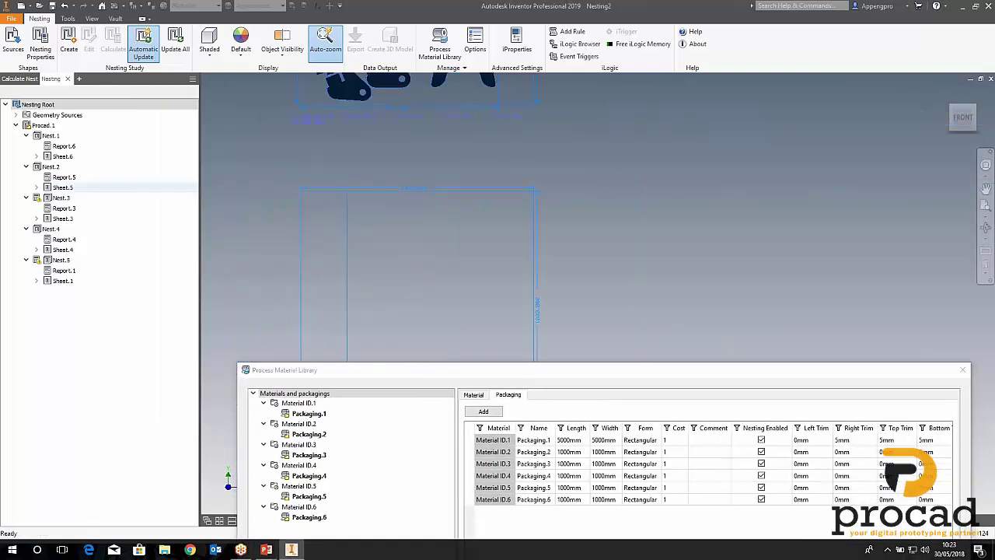
pyautogui.scroll(-3, 496, 232)
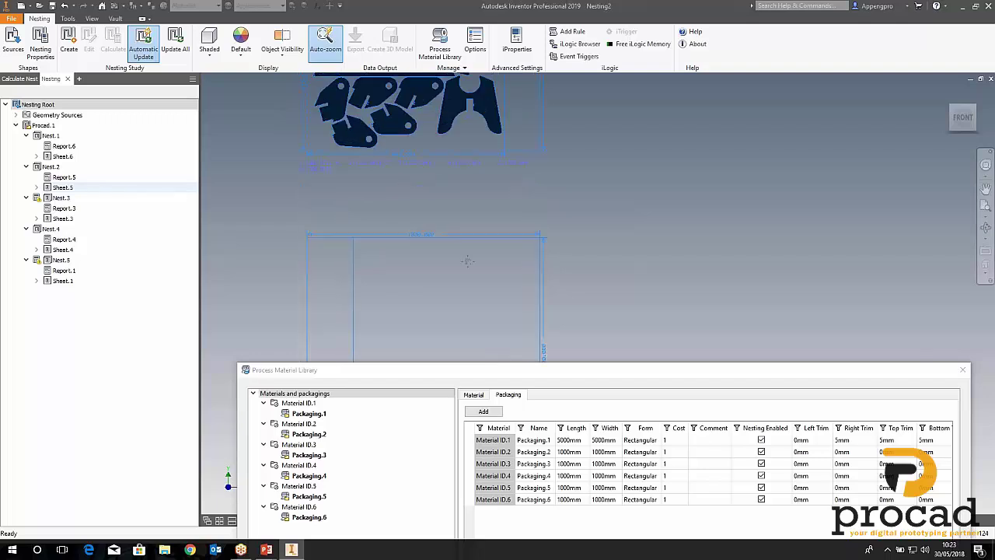
pyautogui.scroll(4, 462, 181)
pyautogui.scroll(-3, 499, 224)
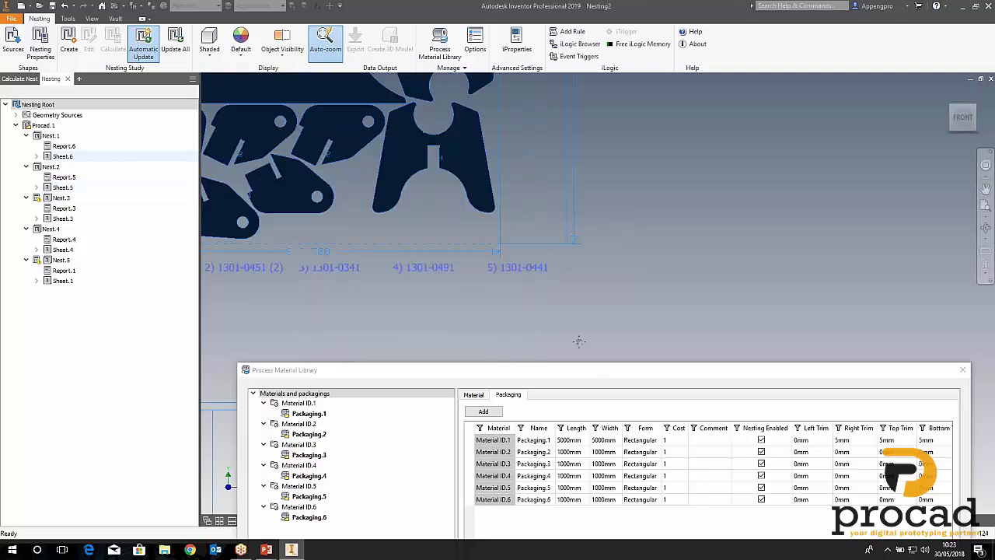
pyautogui.scroll(3, 499, 224)
pyautogui.moveTo(545, 306); pyautogui.dragTo(550, 251)
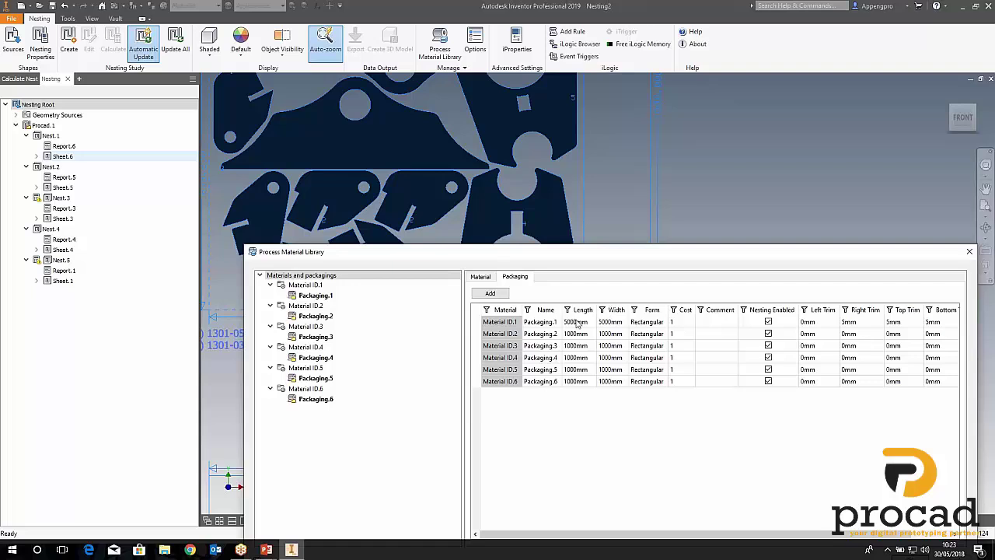
# Inspect Packaging.2's nesting trim settings and the Material ID.2 entry
pyautogui.click(313, 315)
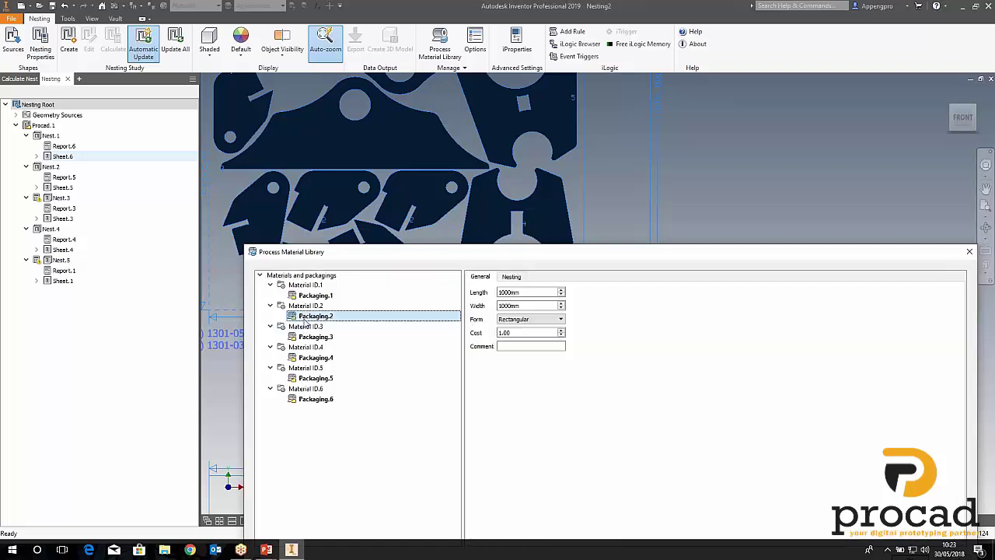
pyautogui.click(511, 277)
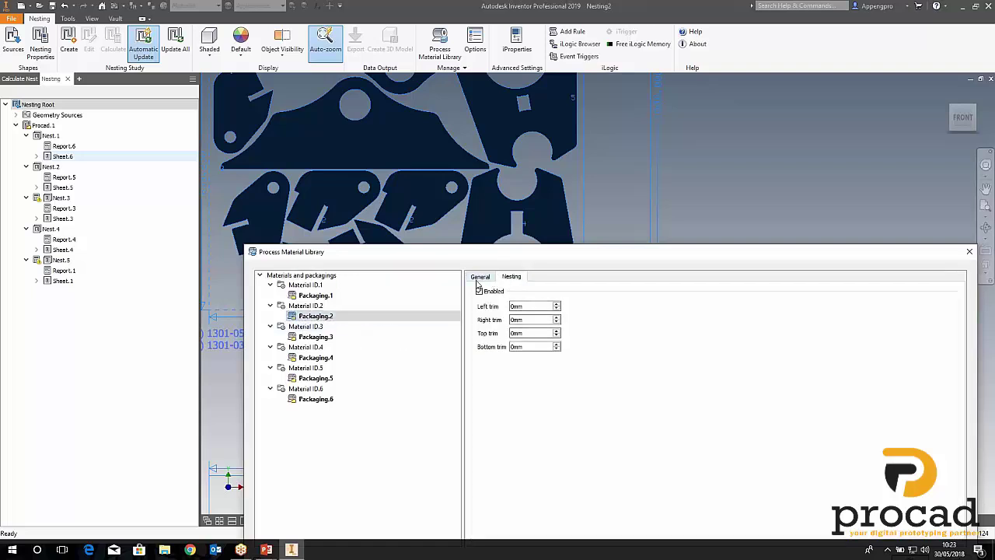
pyautogui.click(304, 276)
pyautogui.click(500, 335)
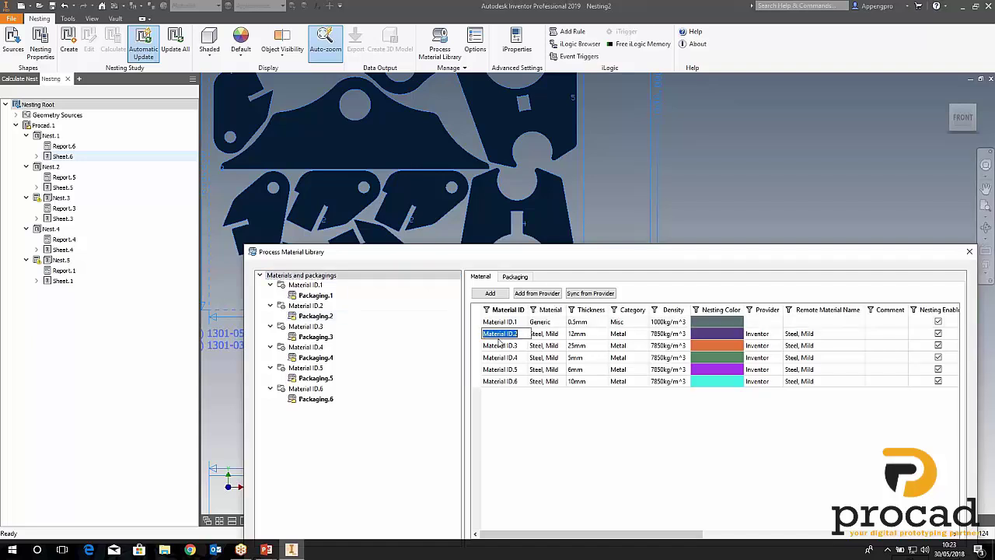
pyautogui.click(515, 277)
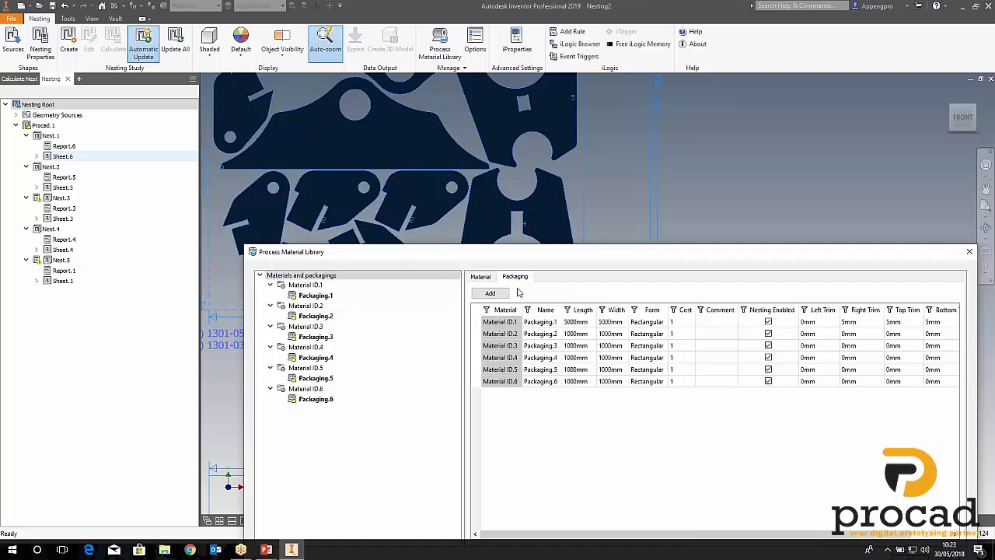
# Set Packaging.2's length and width to 1250 mm and save the library
pyautogui.click(545, 335)
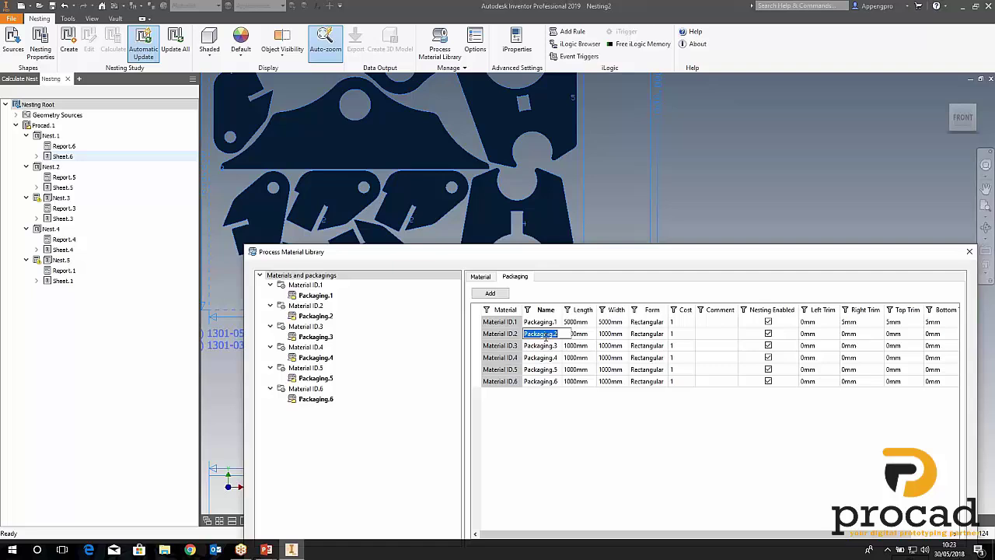
pyautogui.click(594, 334)
pyautogui.click(575, 334)
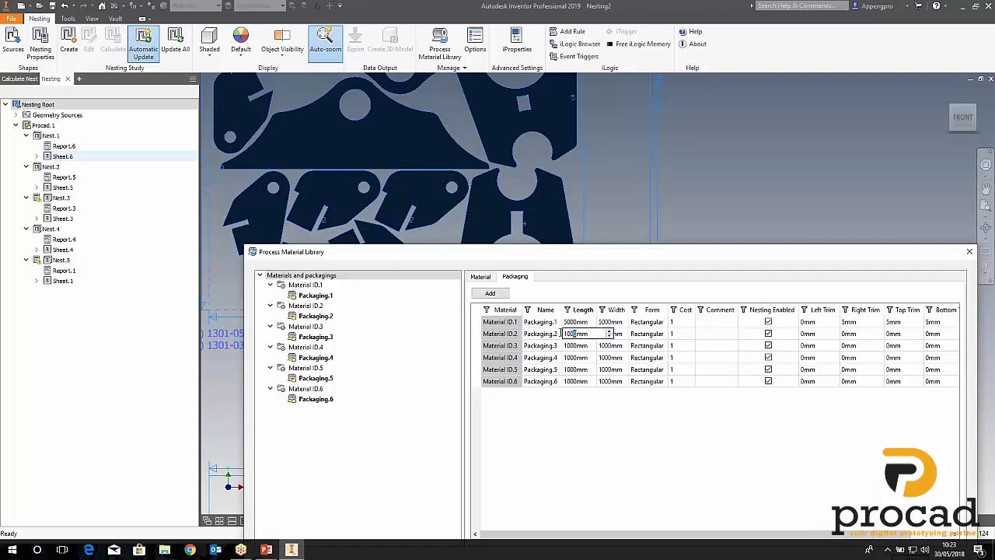
pyautogui.doubleClick(574, 333)
pyautogui.write('1250')
pyautogui.click(610, 333)
pyautogui.click(599, 334)
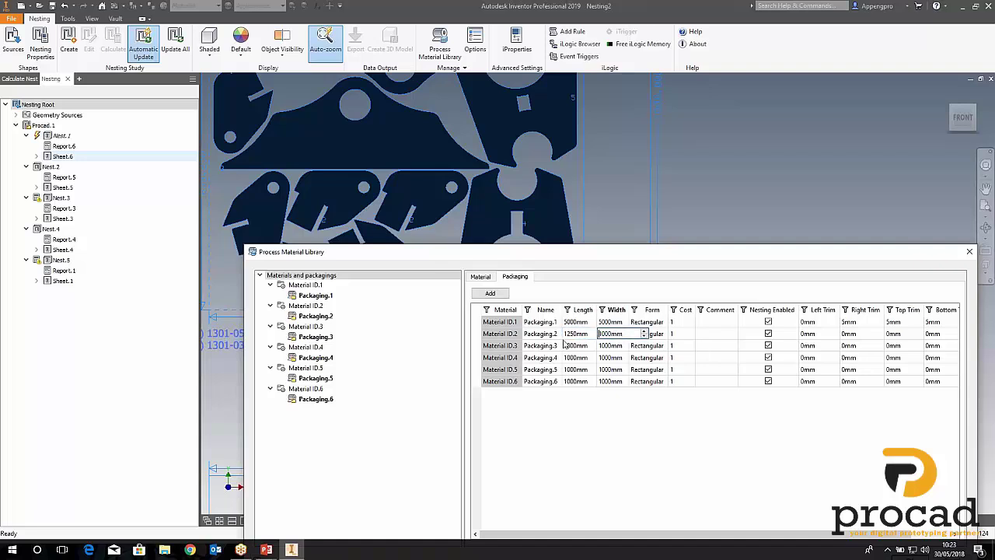
pyautogui.write('1250')
pyautogui.press('Delete')
pyautogui.press('Delete')
pyautogui.press('Delete')
pyautogui.press('Delete')
pyautogui.moveTo(639, 257); pyautogui.dragTo(572, 150)
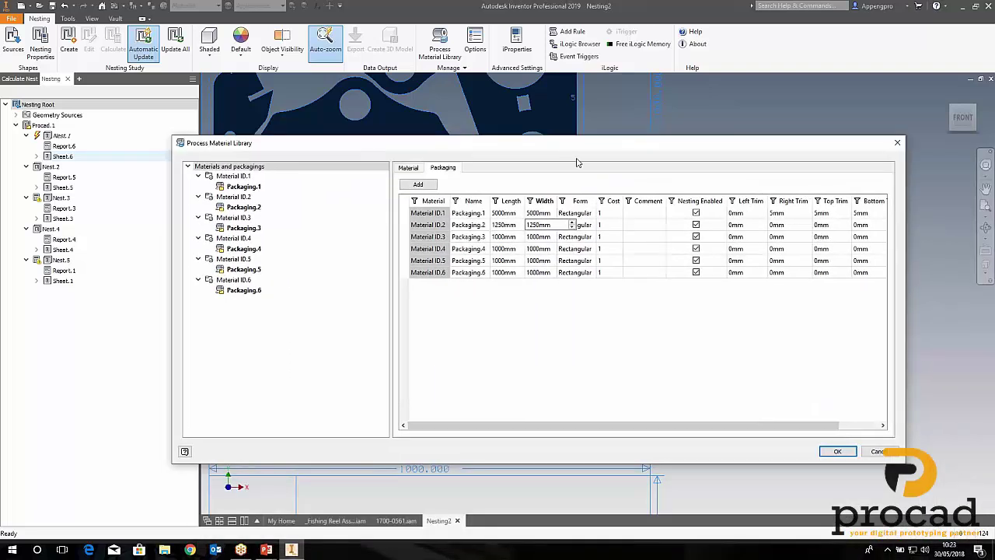
pyautogui.click(835, 450)
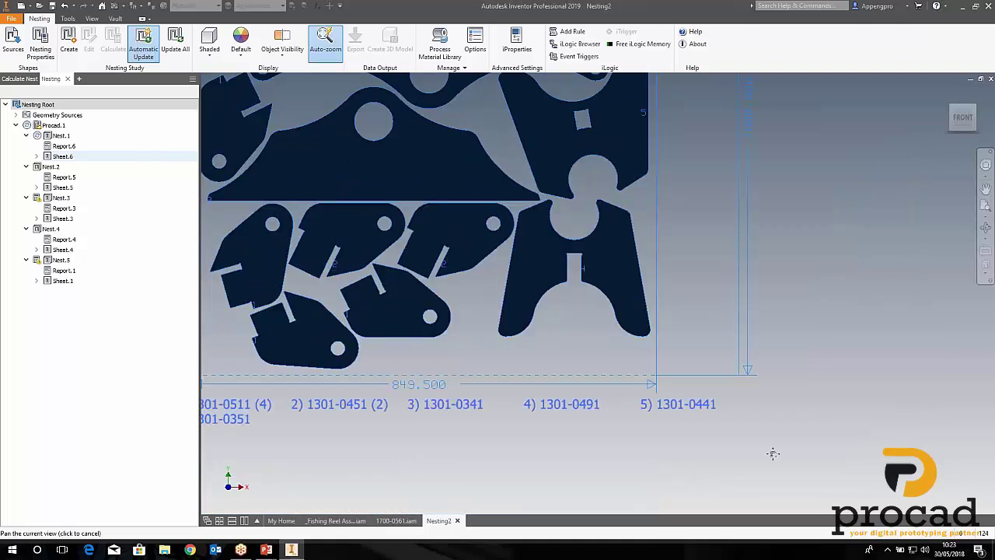
# Update all nests, turn on automatic updates, and calculate every nest in Procad.1
pyautogui.click(174, 42)
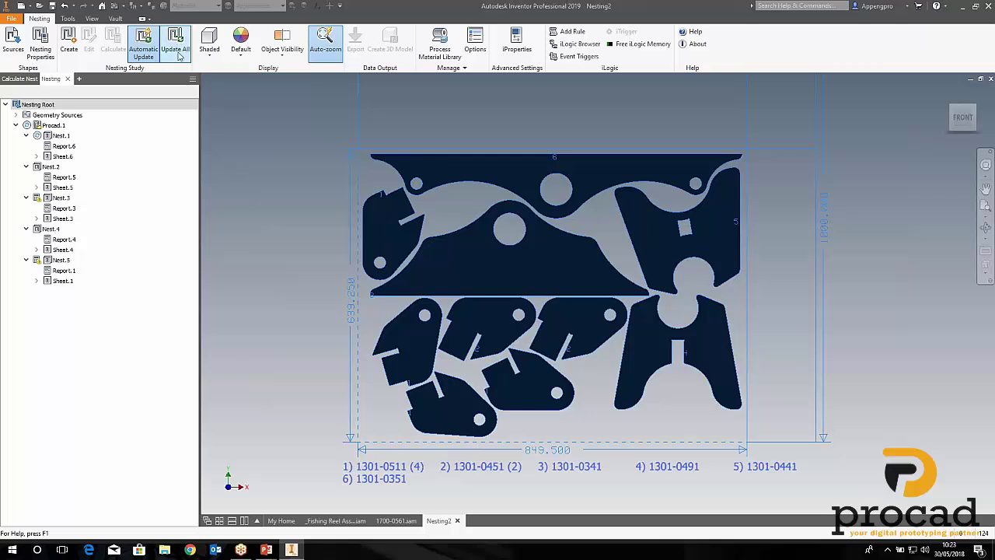
pyautogui.click(146, 47)
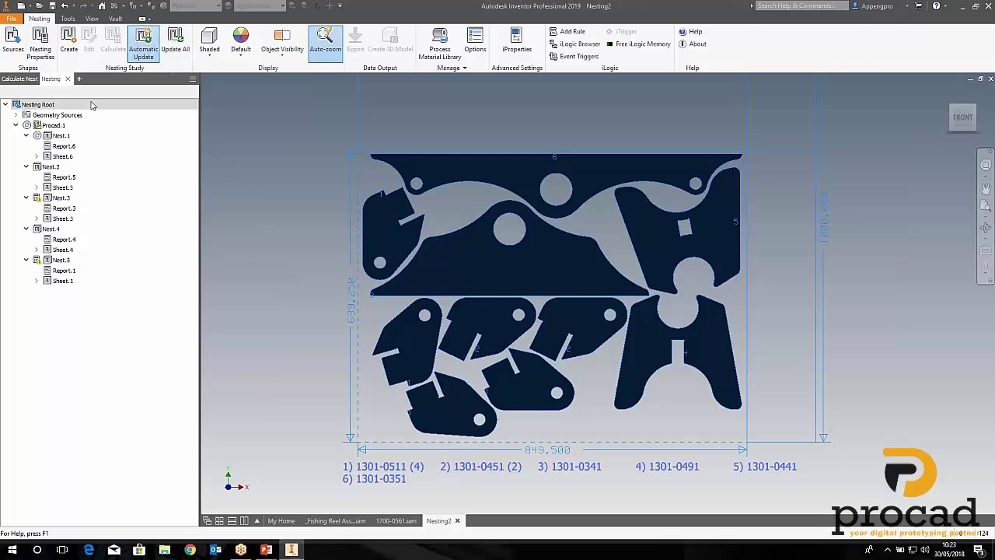
pyautogui.click(53, 126)
pyautogui.rightClick(53, 129)
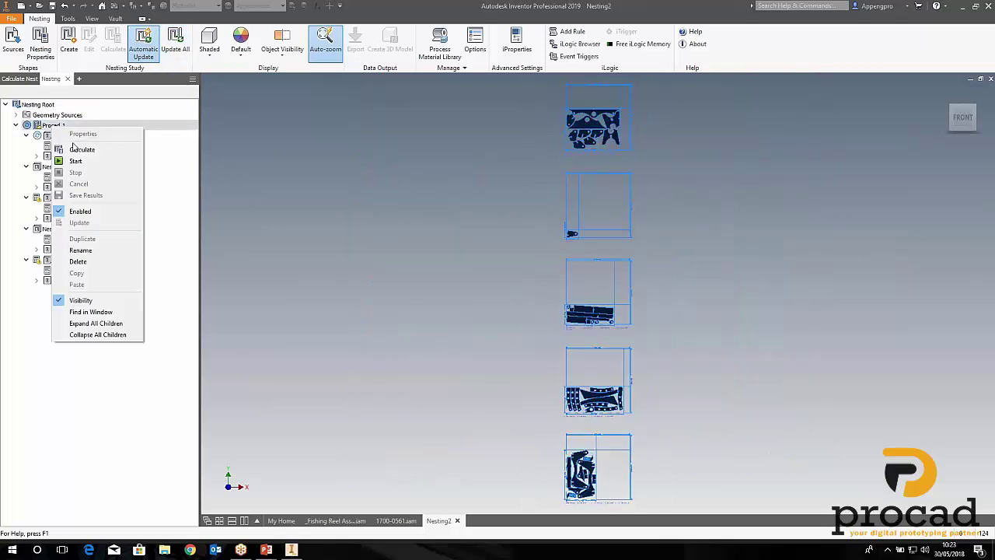
pyautogui.click(81, 148)
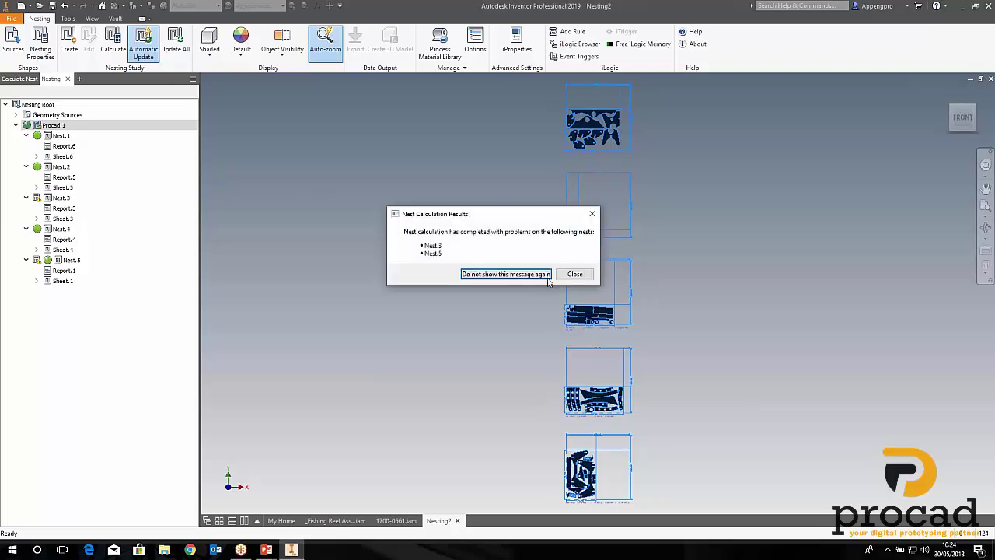
# Accept the nest calculation results, then open Nest.1's Sheet.7 layout and Report.7
pyautogui.click(576, 275)
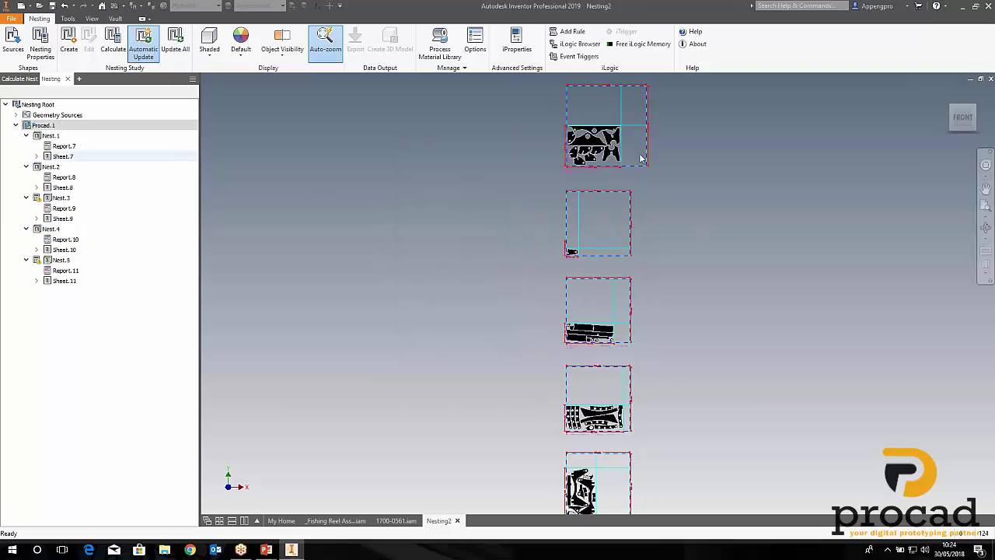
pyautogui.scroll(3, 466, 288)
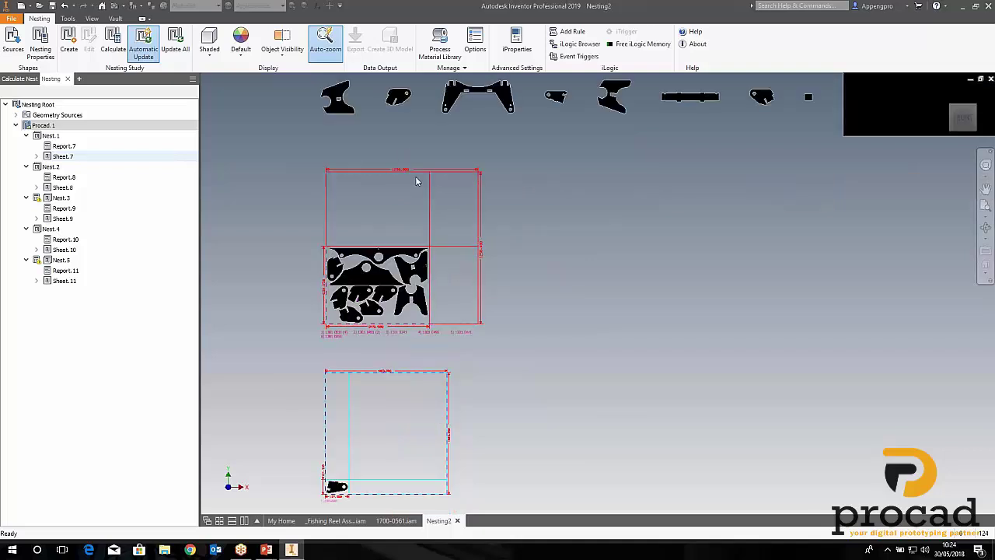
pyautogui.scroll(3, 416, 177)
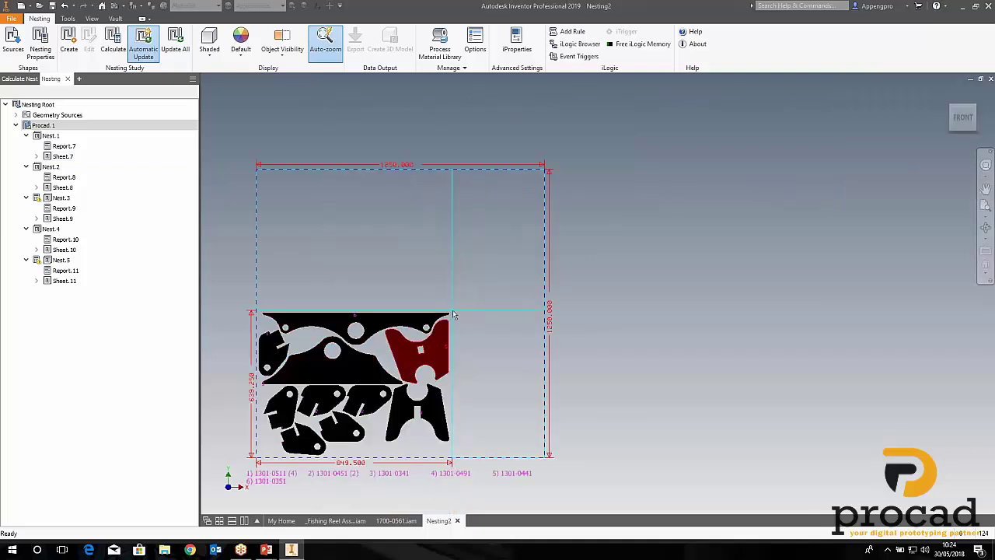
pyautogui.scroll(-5, 451, 288)
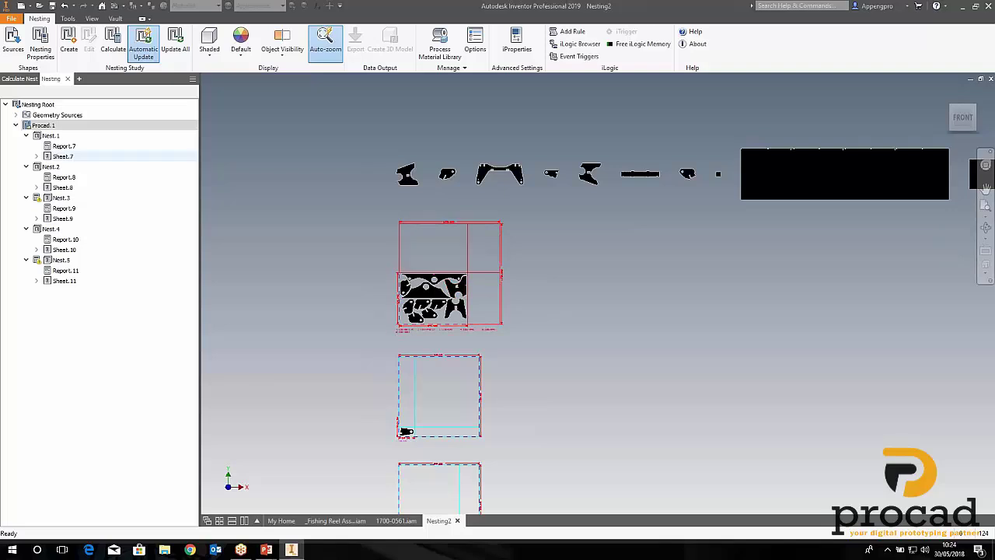
pyautogui.scroll(2, 466, 279)
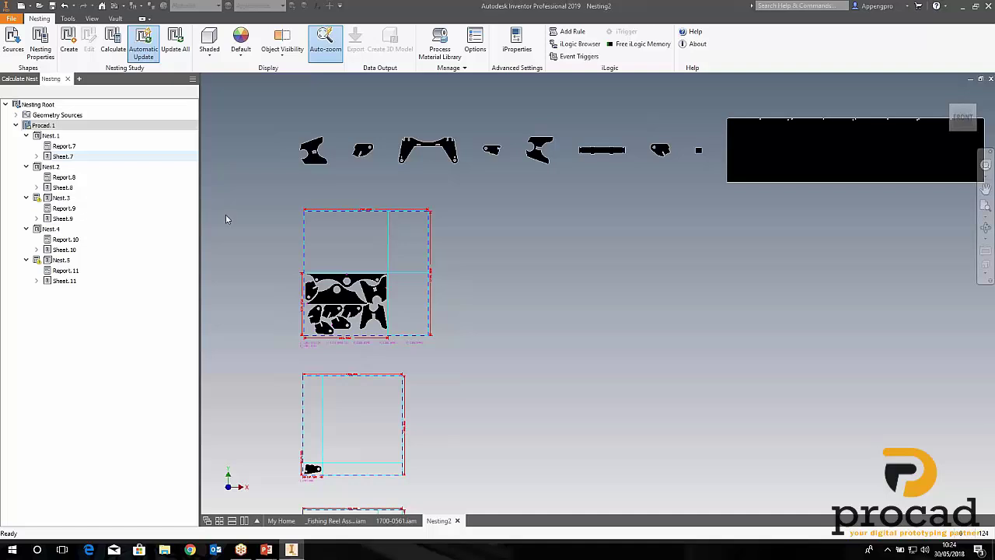
pyautogui.click(62, 156)
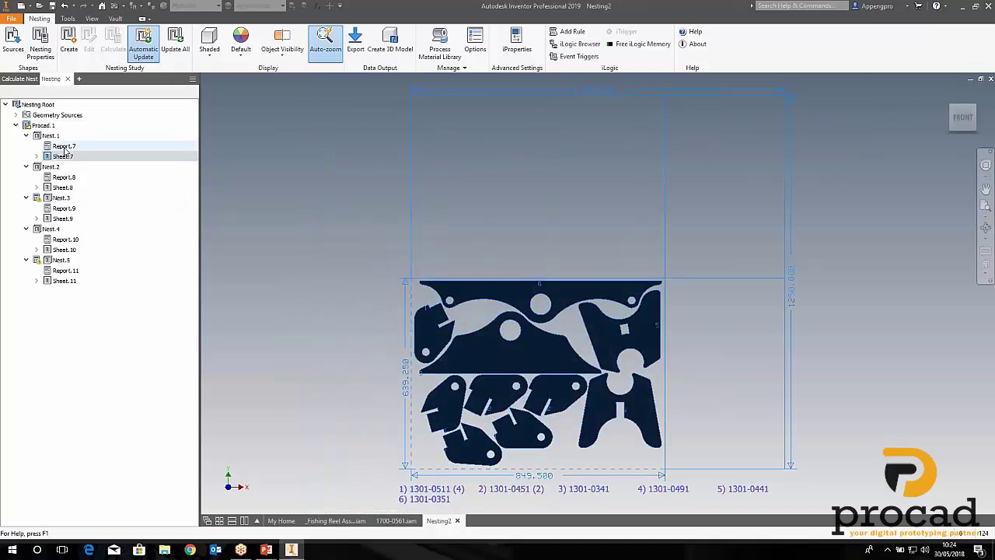
pyautogui.click(66, 147)
pyautogui.doubleClick(64, 148)
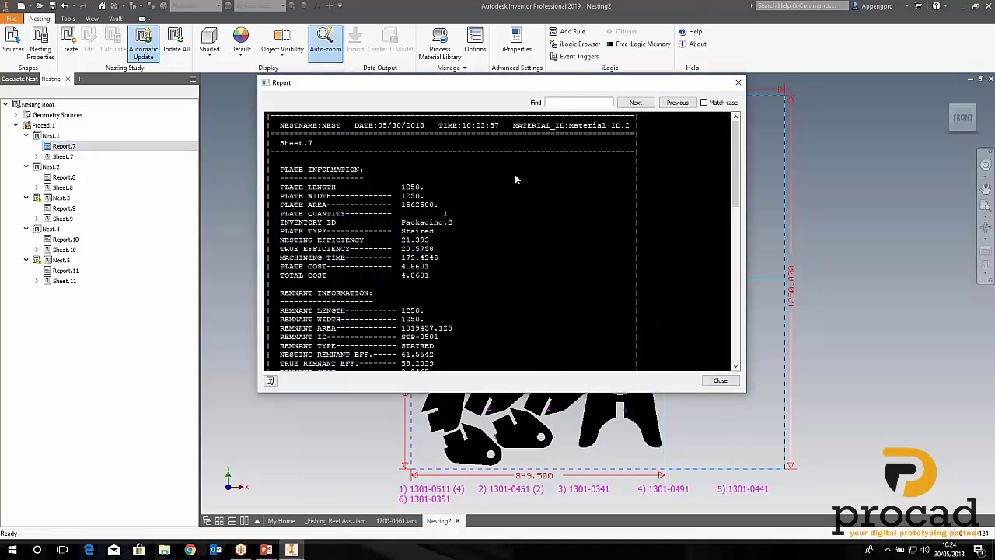
pyautogui.moveTo(739, 193); pyautogui.dragTo(744, 259)
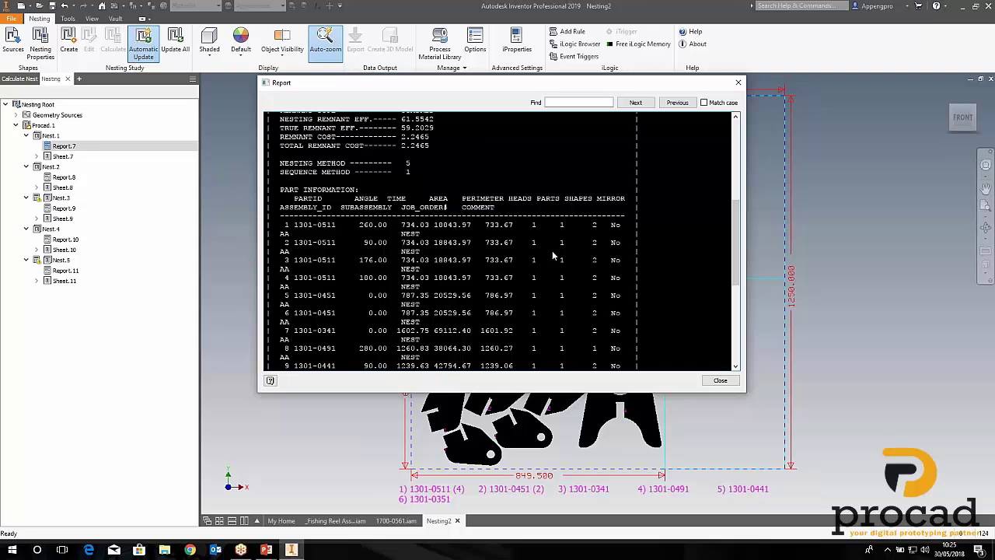
pyautogui.click(737, 82)
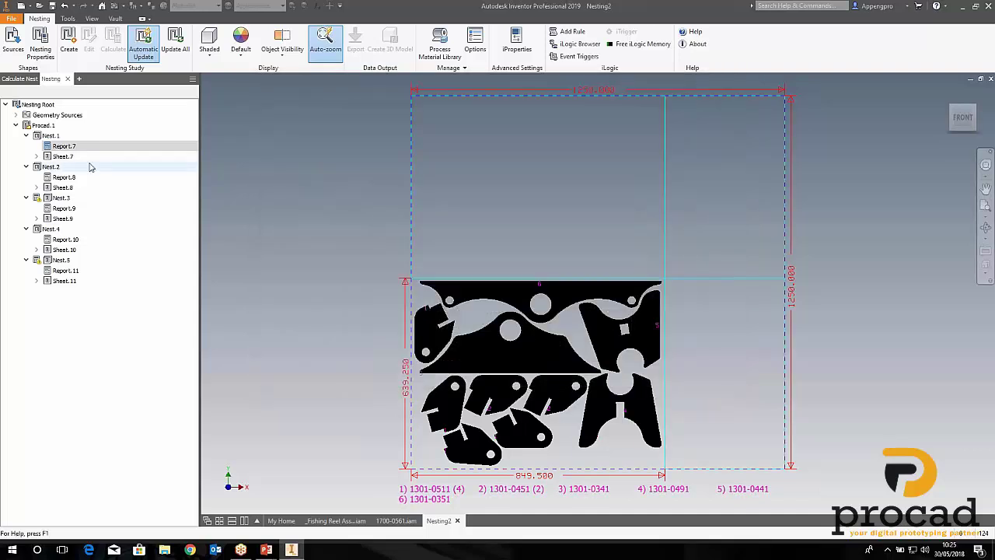
pyautogui.click(74, 159)
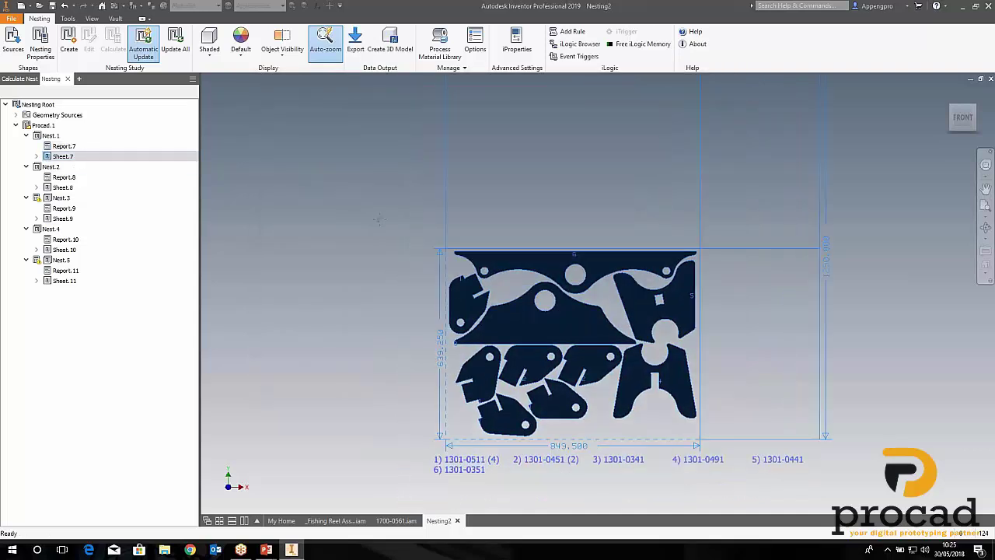
# Create a 3D model of the Sheet.7 nest and orbit it to an isometric view
pyautogui.click(387, 49)
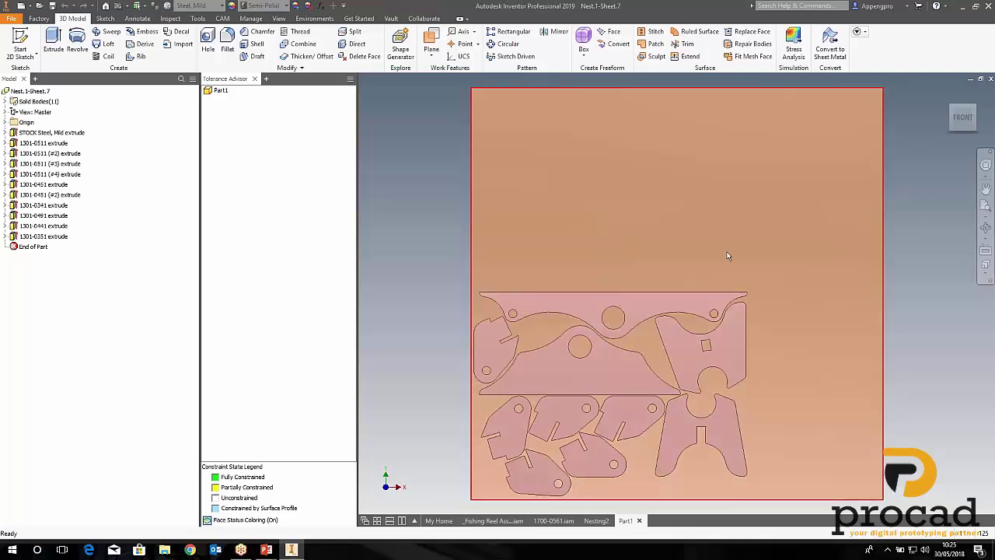
pyautogui.moveTo(766, 237); pyautogui.dragTo(723, 237, button='middle')
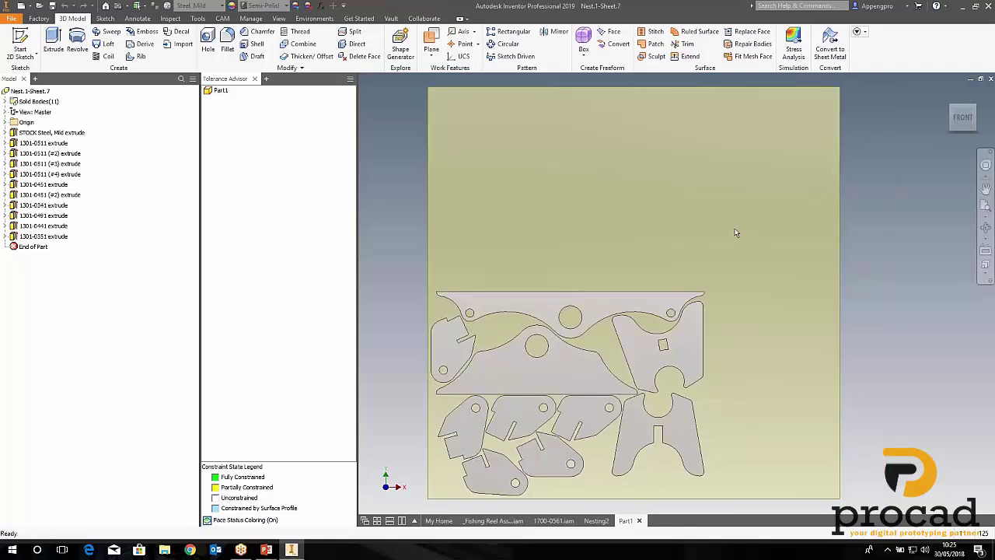
pyautogui.click(986, 227)
pyautogui.moveTo(576, 334); pyautogui.dragTo(564, 278)
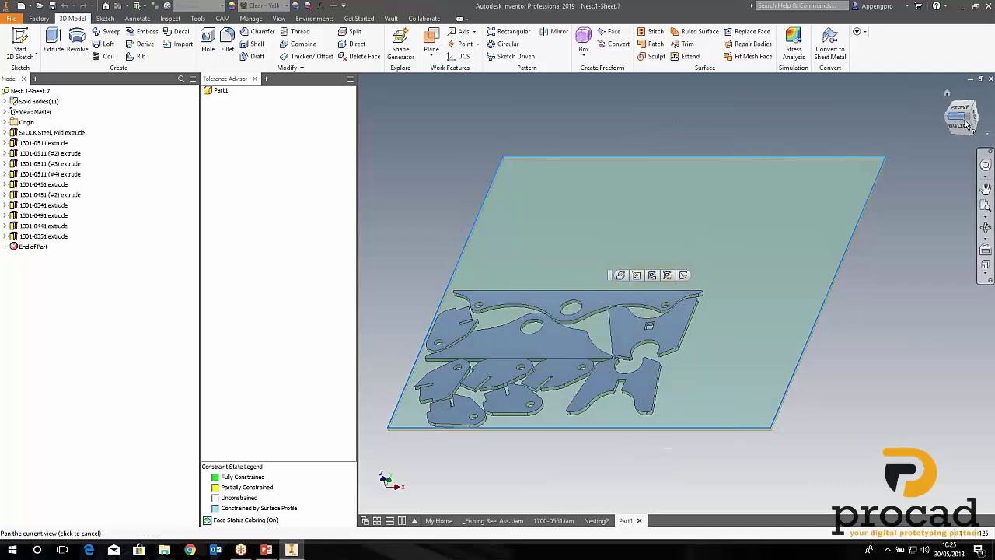
pyautogui.click(966, 125)
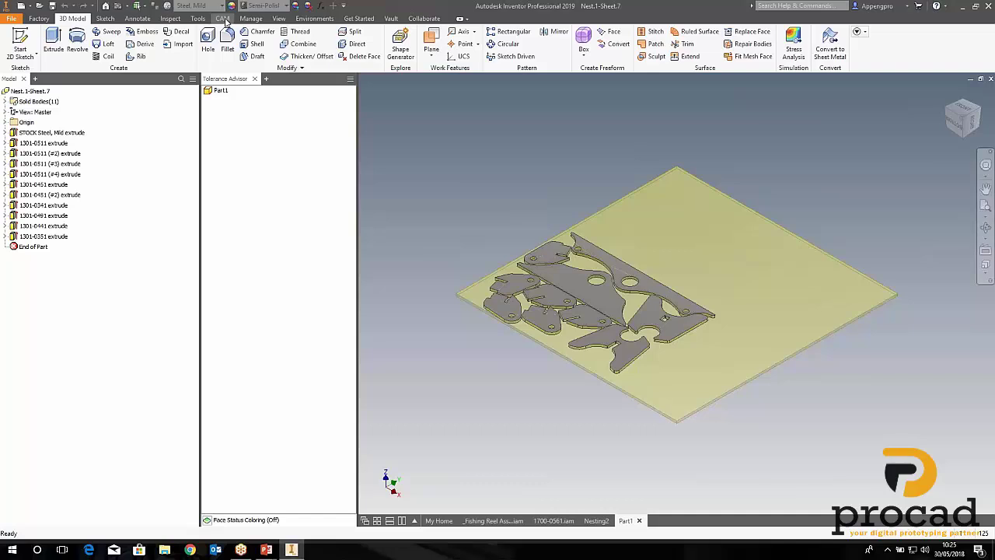
pyautogui.click(223, 18)
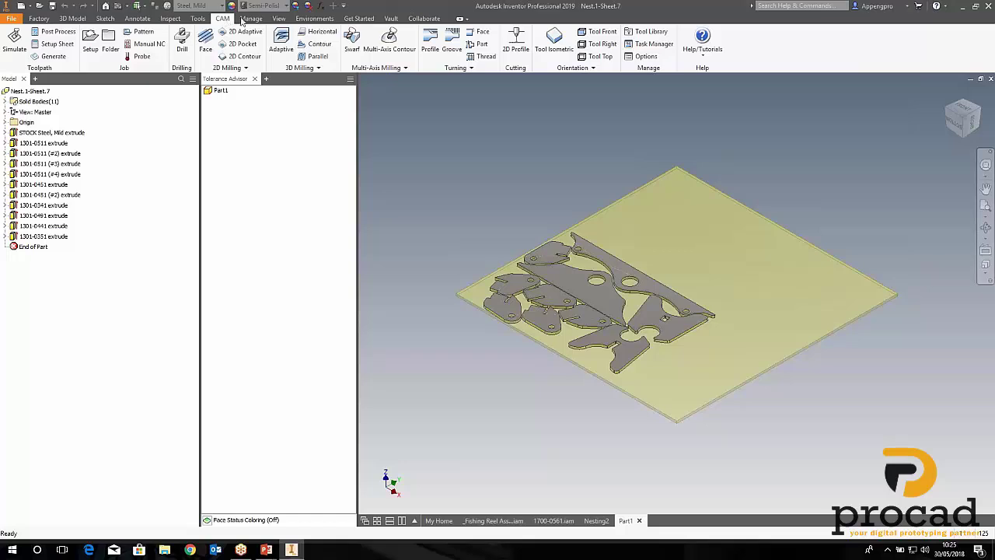
# Start a 2D Profile operation with the tool type set to Laser cutting
pyautogui.click(516, 53)
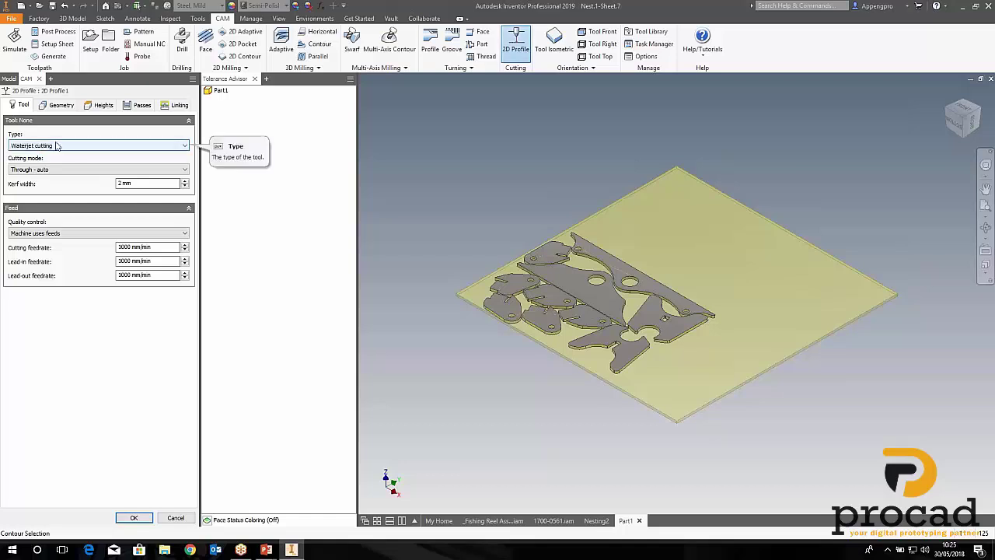
pyautogui.click(62, 150)
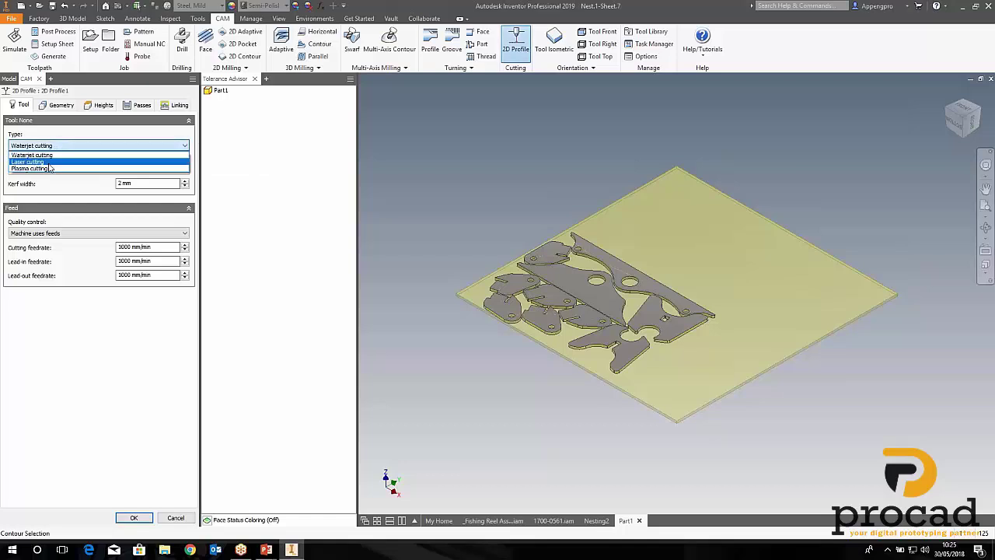
pyautogui.click(35, 159)
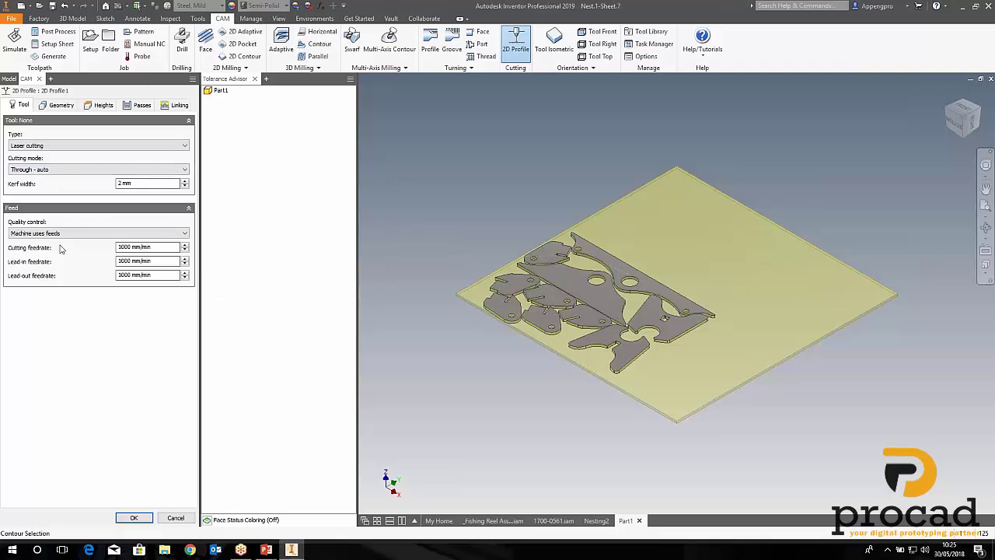
pyautogui.click(61, 107)
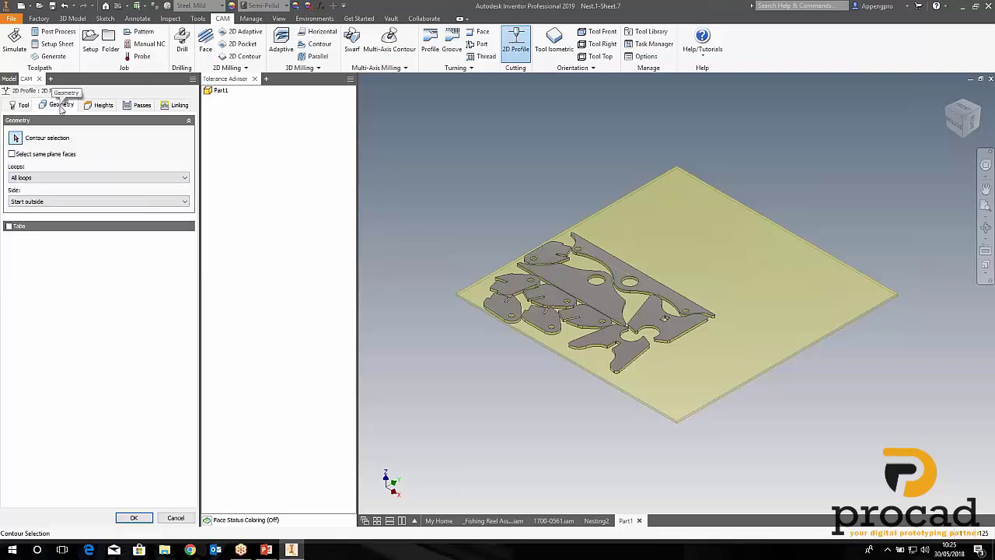
# Select every nested part's contour as cutting geometry and confirm the operation
pyautogui.scroll(-1, 451, 362)
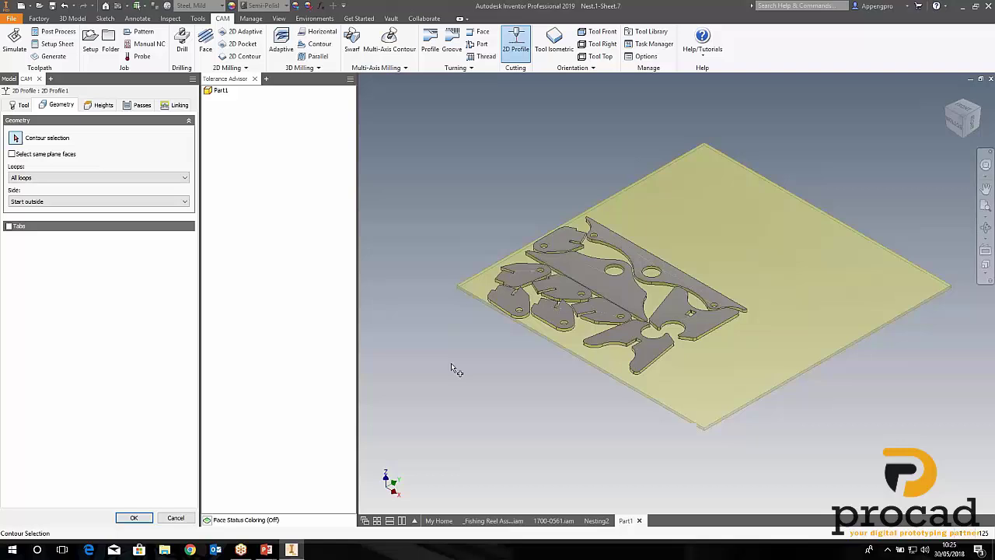
pyautogui.click(505, 294)
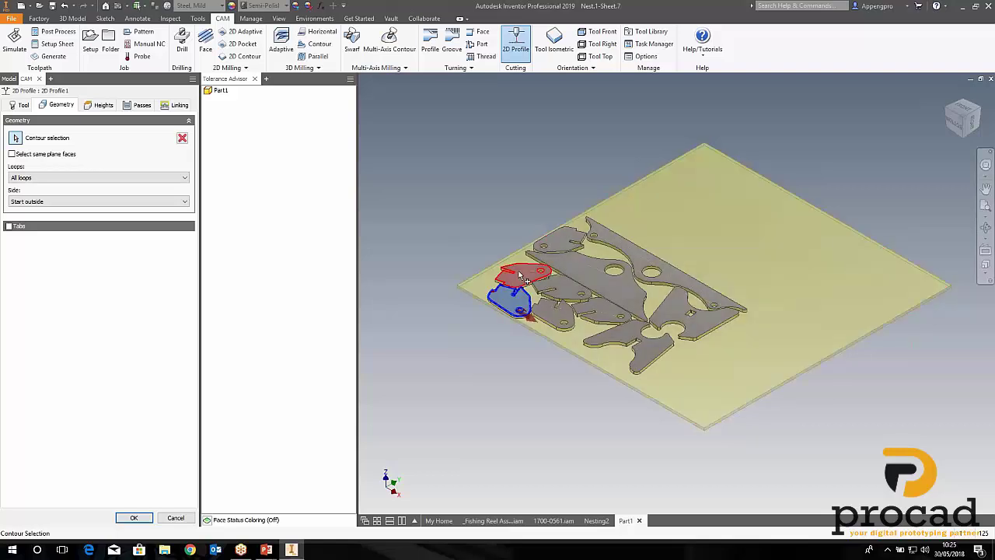
pyautogui.click(519, 273)
pyautogui.click(556, 244)
pyautogui.click(605, 258)
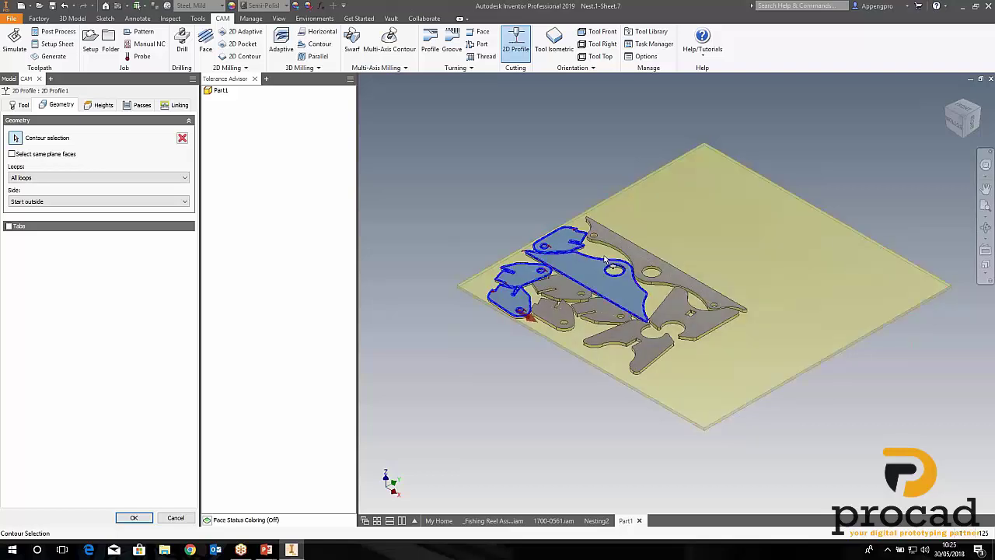
pyautogui.click(645, 259)
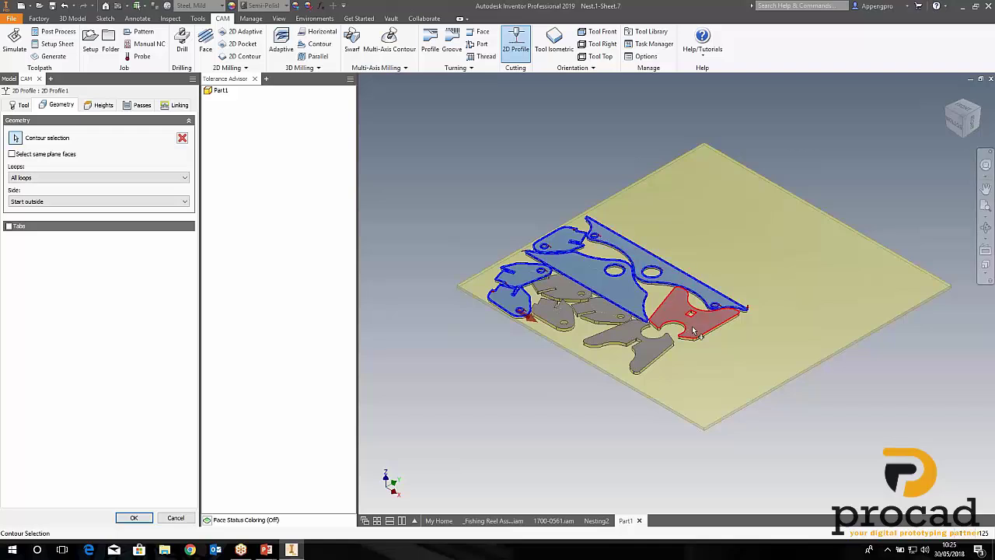
pyautogui.click(644, 355)
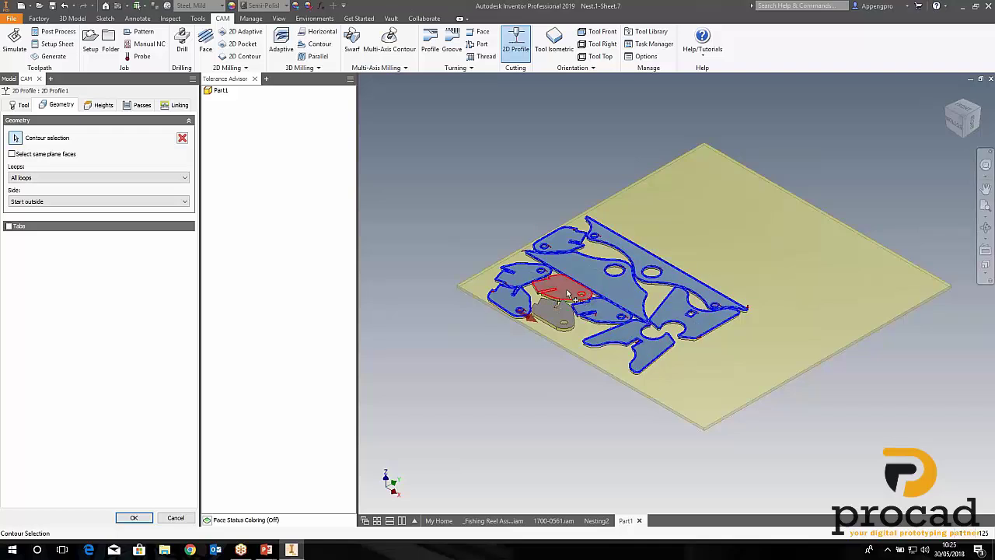
pyautogui.click(550, 307)
pyautogui.moveTo(504, 389); pyautogui.dragTo(458, 406, button='middle')
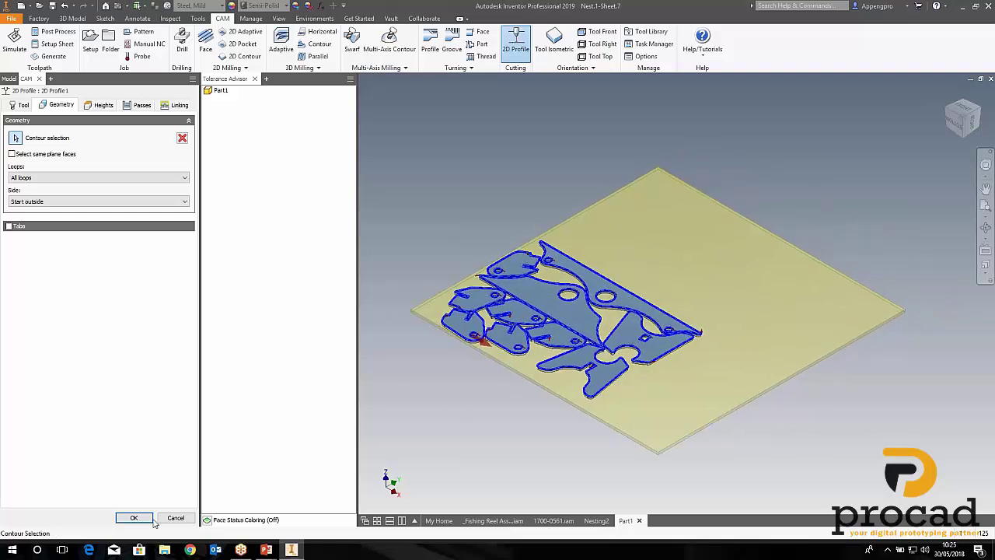
pyautogui.click(134, 517)
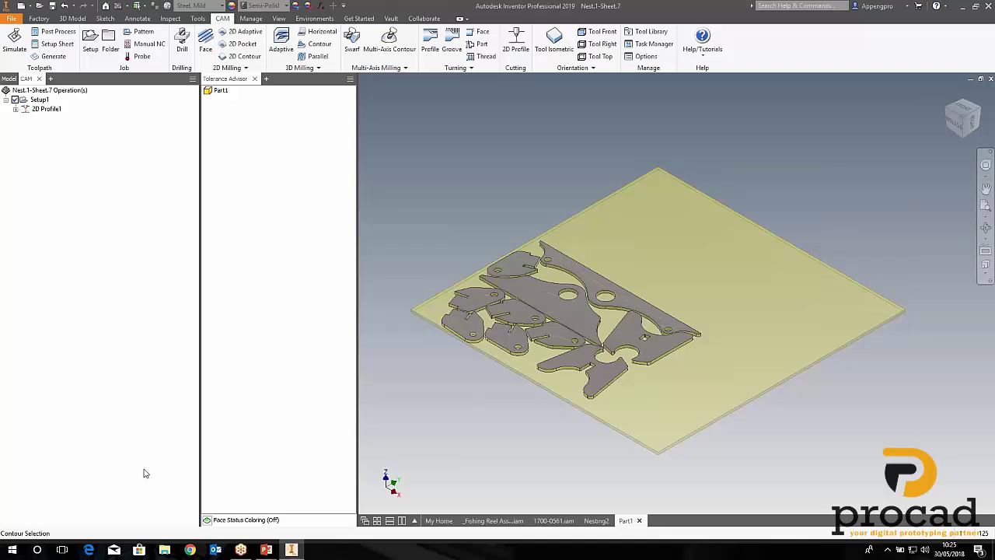
# Expand 2D Profile1 in the CAM browser and launch its toolpath simulation
pyautogui.click(16, 110)
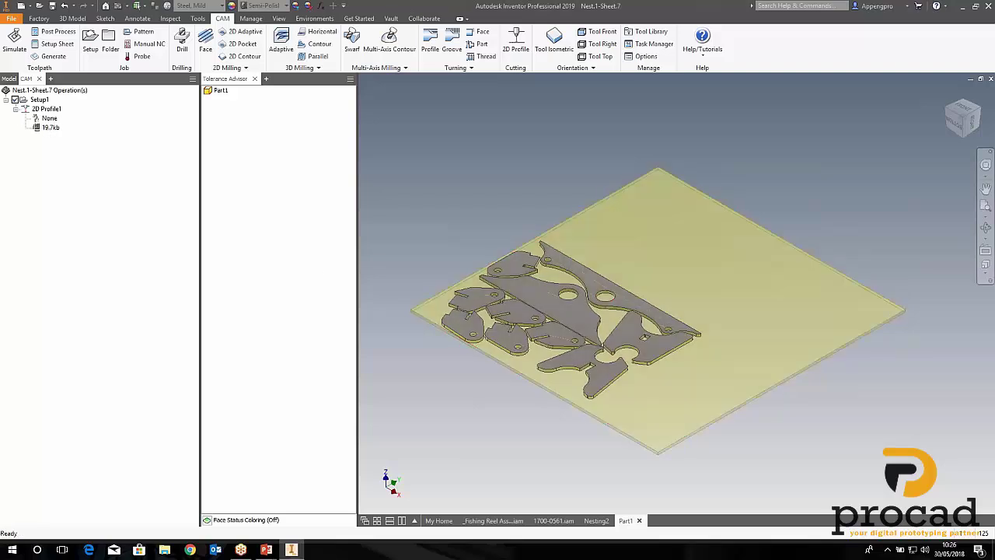
pyautogui.scroll(5, 503, 412)
pyautogui.scroll(-2, 521, 398)
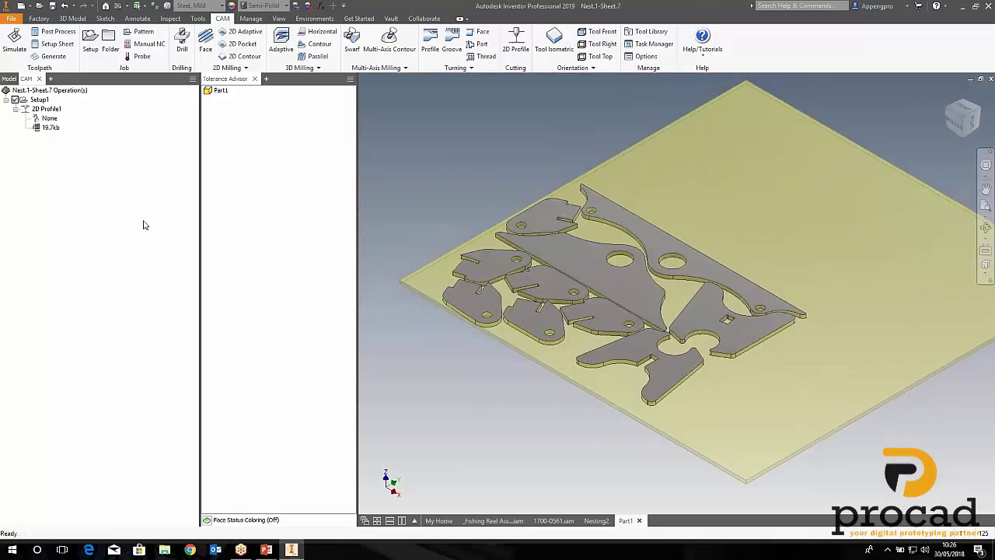
pyautogui.click(13, 47)
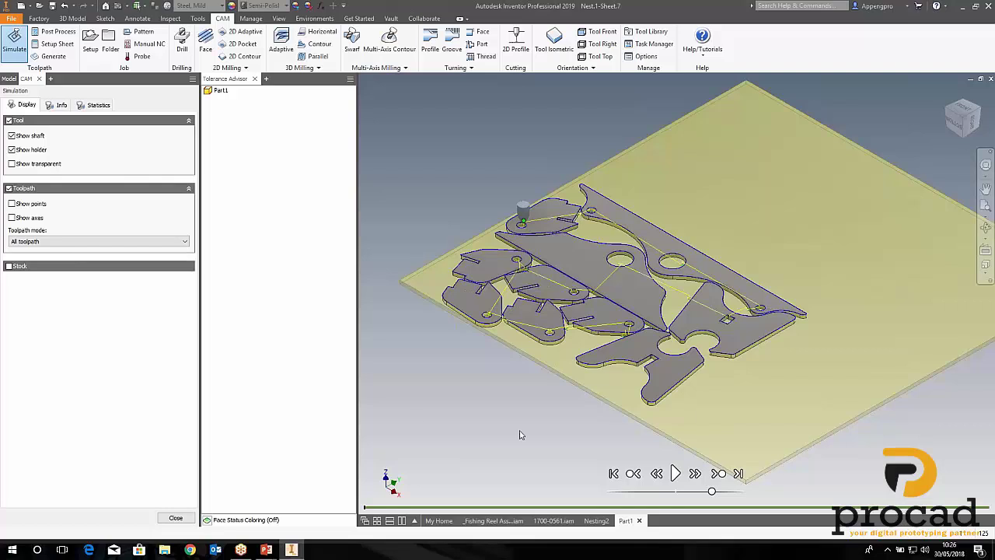
# Play the laser cutting simulation at increased speed until the toolpath finishes
pyautogui.click(676, 473)
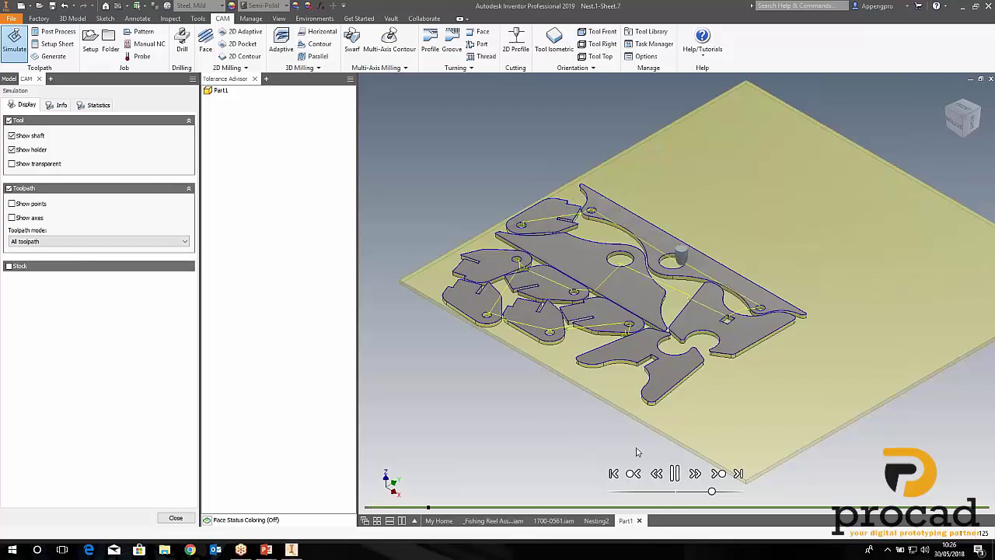
pyautogui.moveTo(713, 492); pyautogui.dragTo(723, 492)
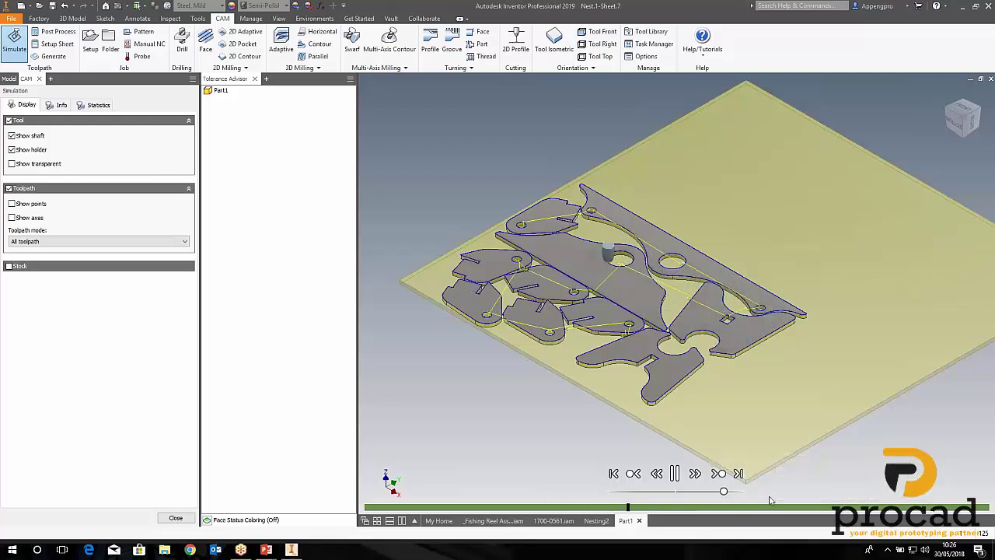
pyautogui.moveTo(723, 491); pyautogui.dragTo(735, 491)
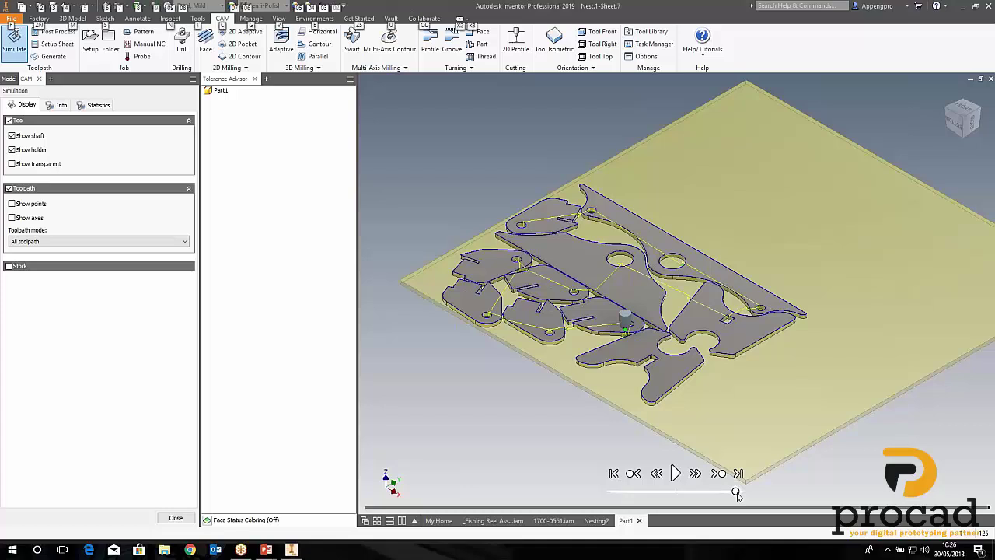
# Switch to the PowerPoint slide show and advance two slides to the product performance slide
pyautogui.hotkey('alt', 'Tab')
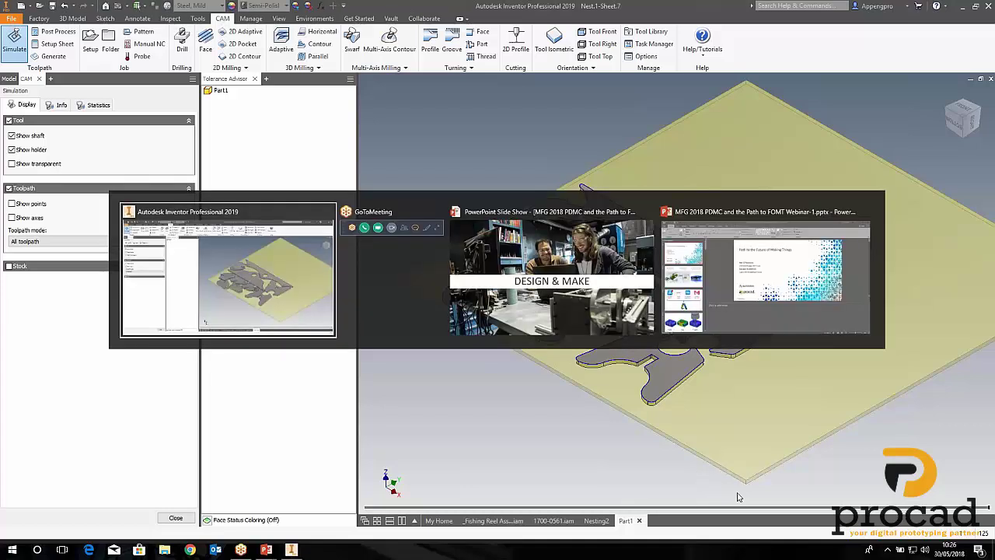
pyautogui.hotkey('alt', 'Tab')
pyautogui.hotkey('alt', 'Tab')
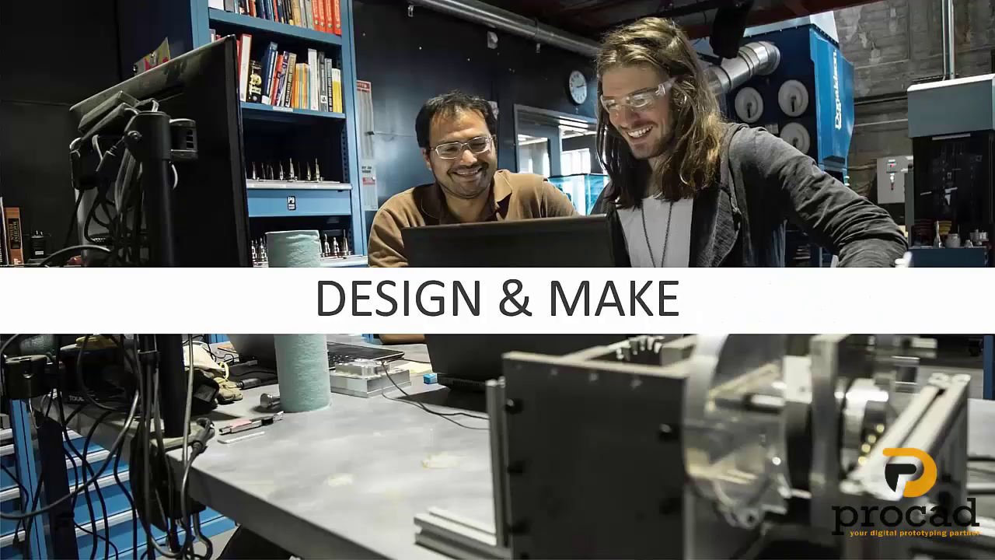
pyautogui.press('Right')
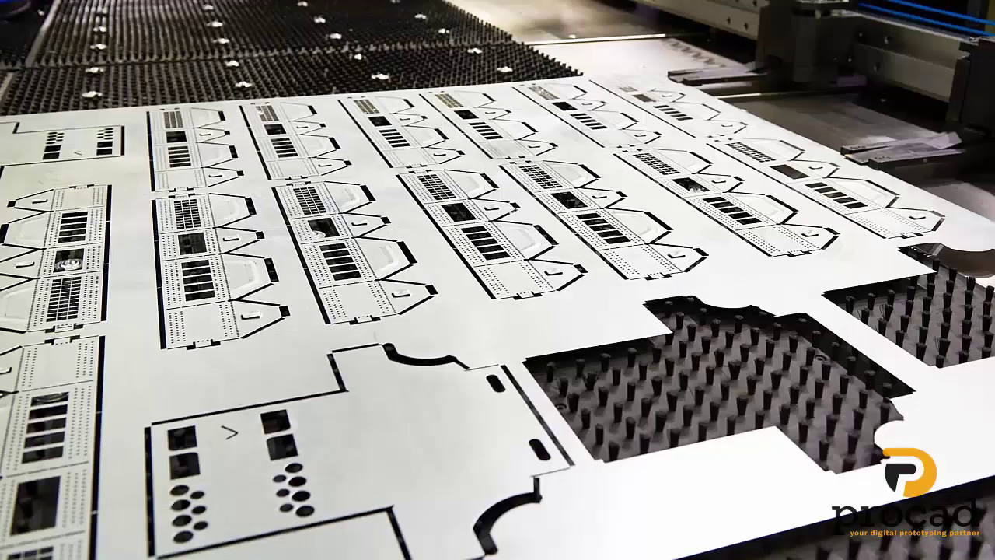
pyautogui.press('Right')
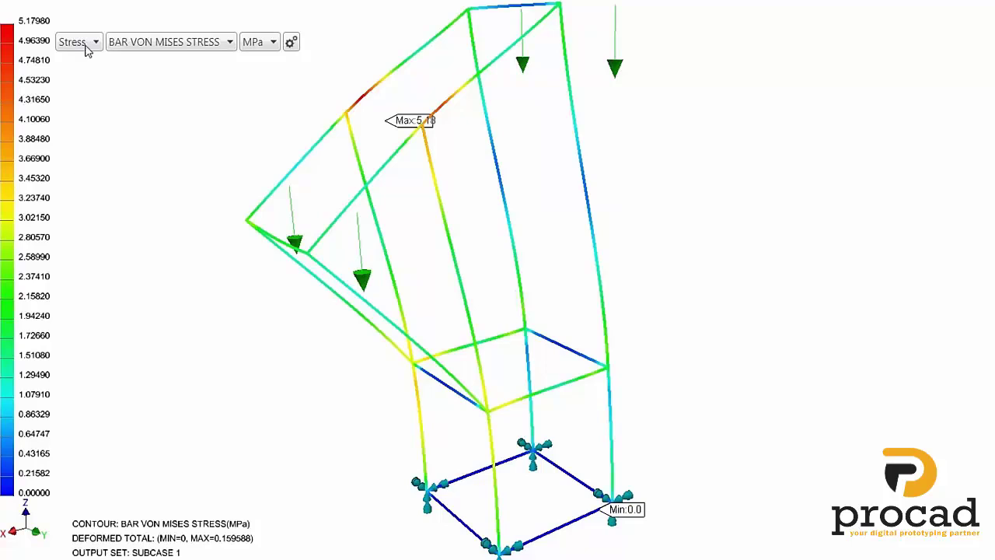
# Cycle the frame results through displacement, stress, bar max, bar min and von Mises stress
pyautogui.click(86, 42)
pyautogui.click(87, 59)
pyautogui.click(89, 42)
pyautogui.click(82, 88)
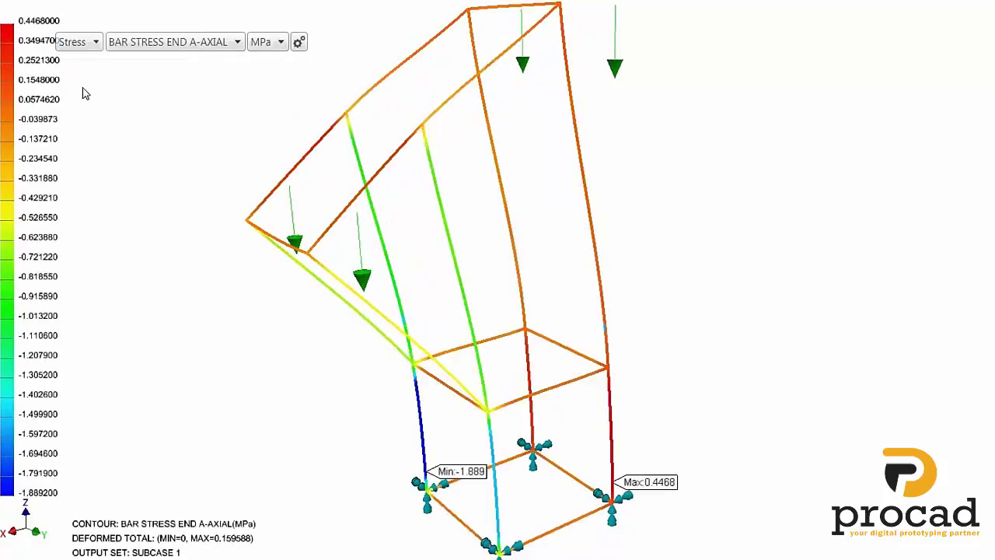
pyautogui.click(161, 45)
pyautogui.click(154, 254)
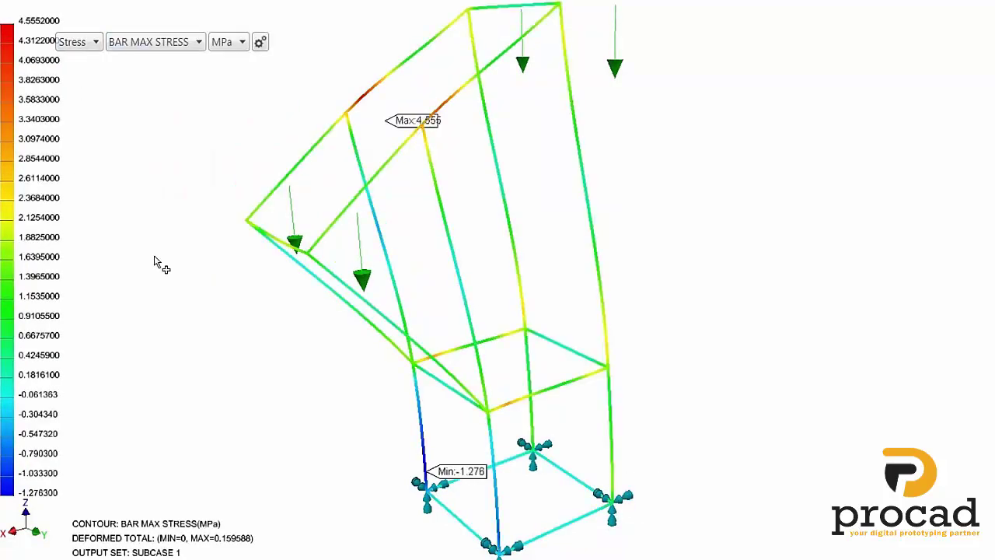
pyautogui.click(151, 45)
pyautogui.click(148, 266)
pyautogui.click(153, 42)
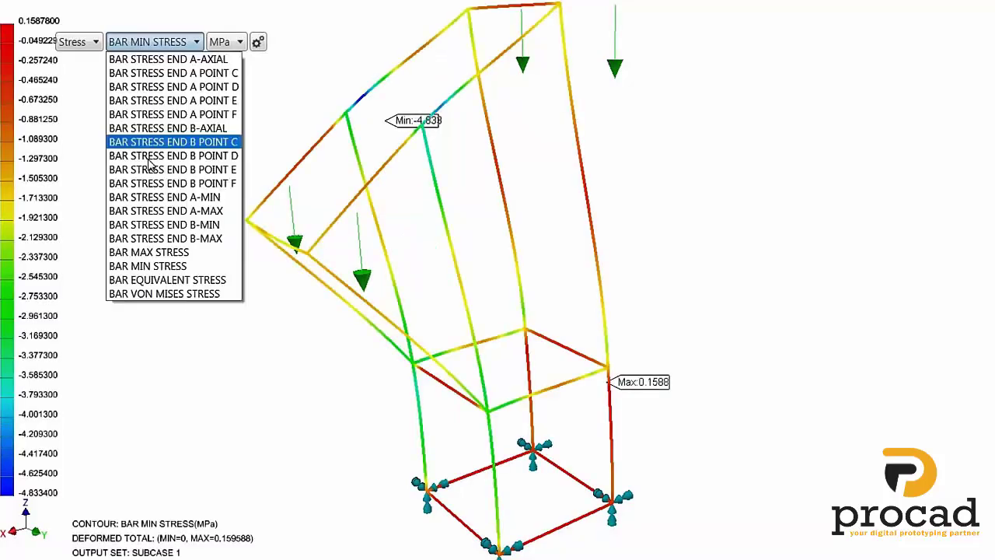
pyautogui.click(129, 291)
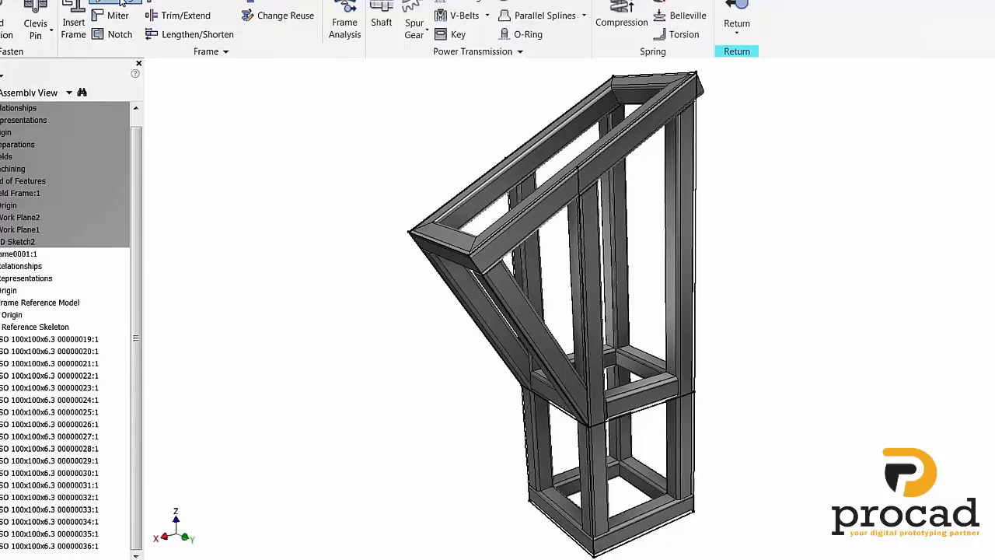
# Resize all frame members to 80x80x5 and show the resulting displacement
pyautogui.click(117, 2)
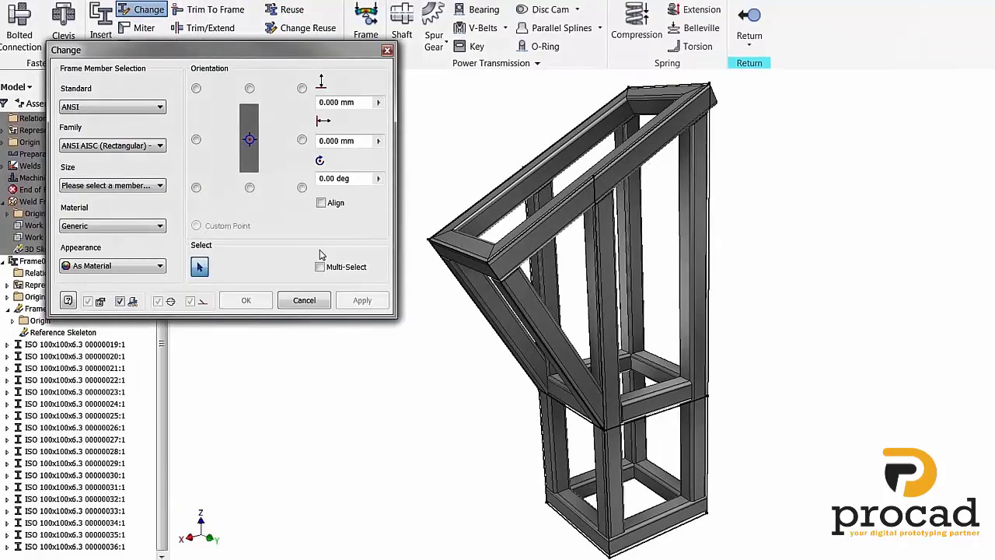
pyautogui.click(320, 267)
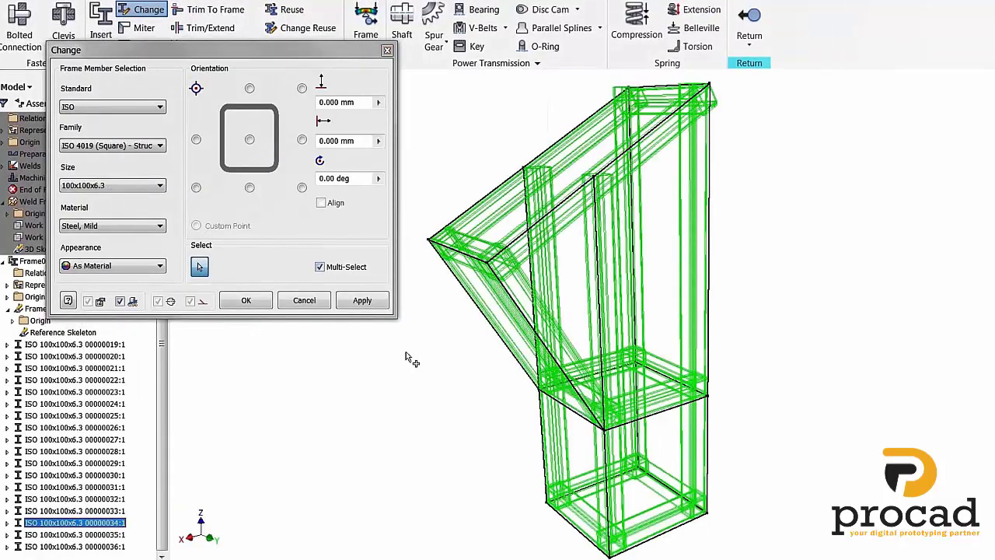
pyautogui.click(156, 188)
pyautogui.click(111, 202)
pyautogui.click(245, 300)
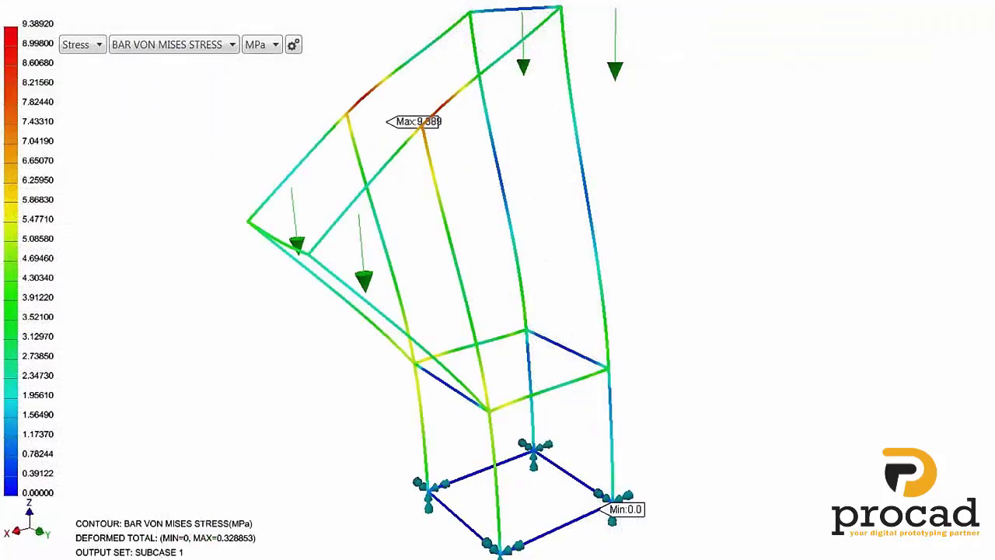
pyautogui.click(85, 45)
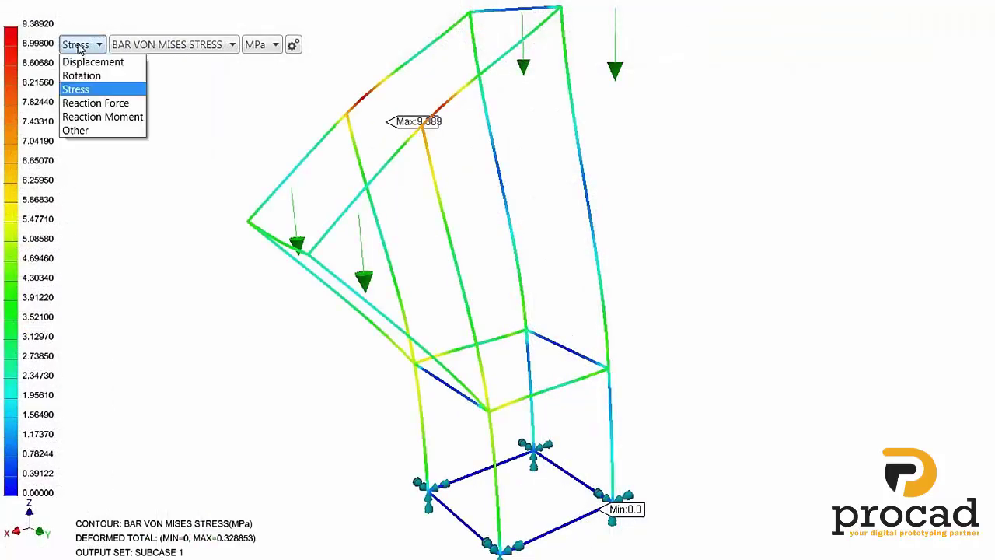
pyautogui.click(80, 64)
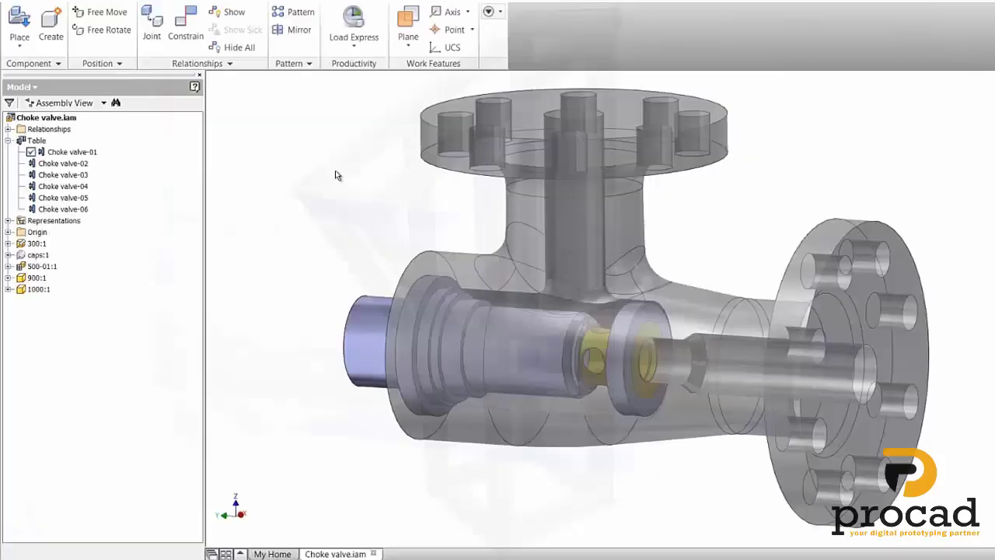
pyautogui.scroll(10, 335, 170)
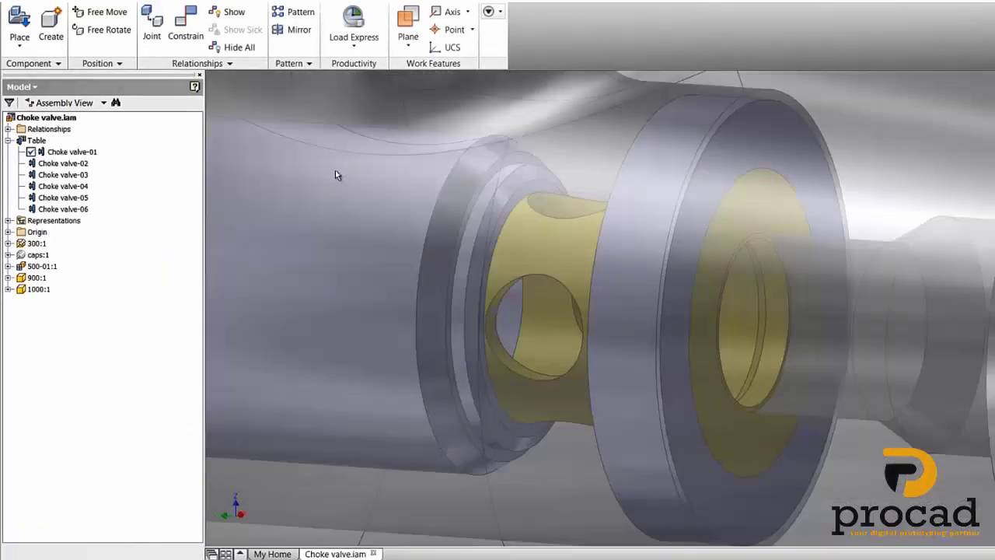
# Step through Choke valve cage variants 02–06, return to the round-hole Choke valve-01, and fit the view
pyautogui.doubleClick(66, 163)
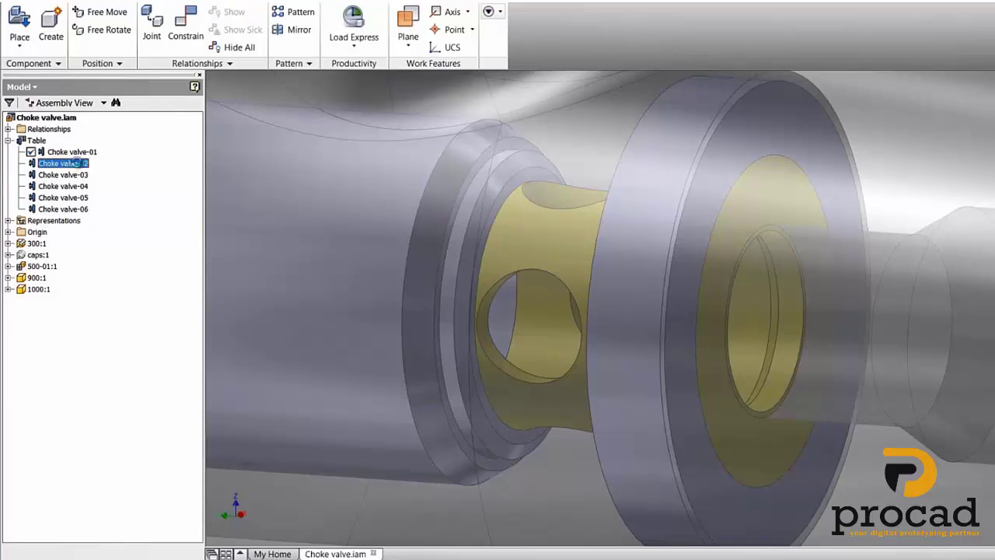
pyautogui.click(70, 174)
pyautogui.doubleClick(65, 186)
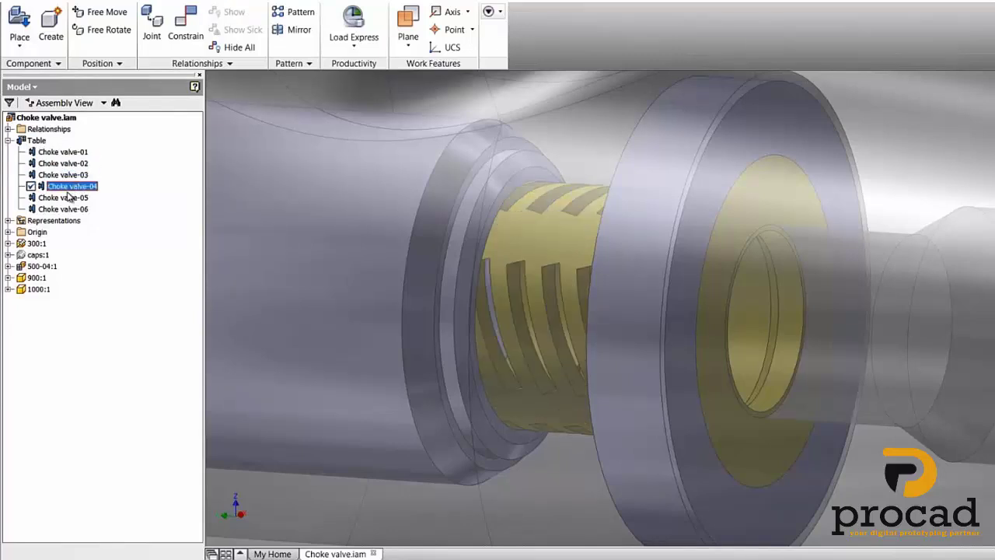
pyautogui.doubleClick(69, 197)
pyautogui.doubleClick(70, 209)
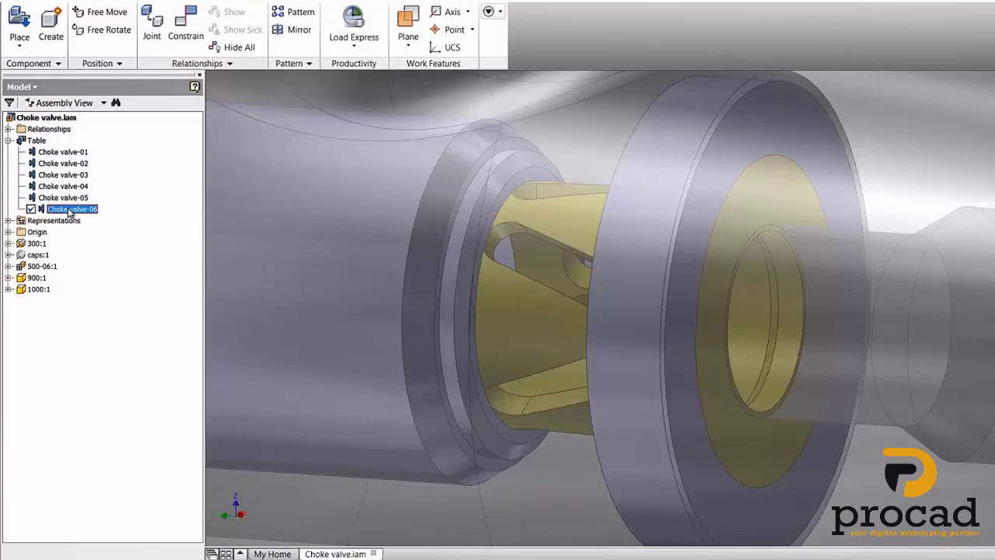
pyautogui.doubleClick(70, 152)
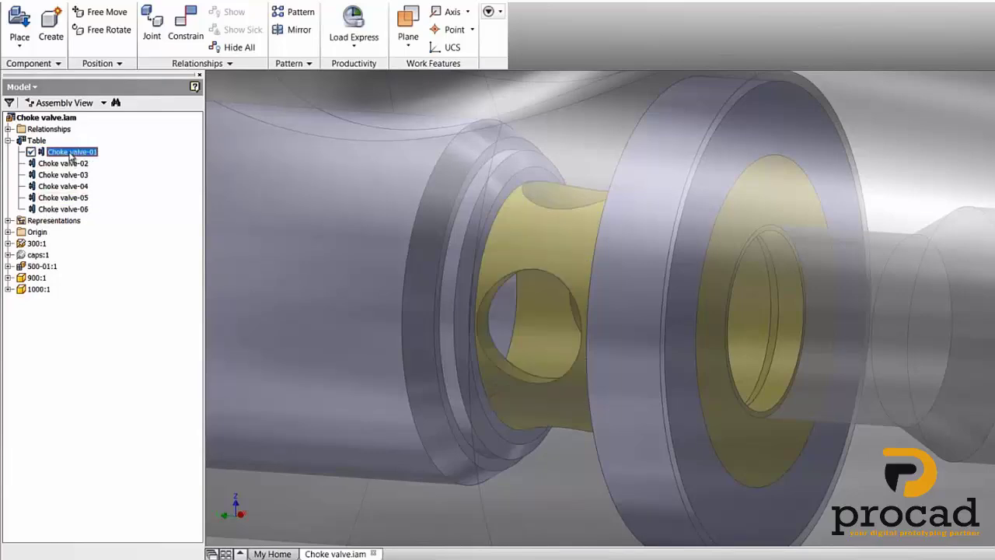
pyautogui.press('F6')
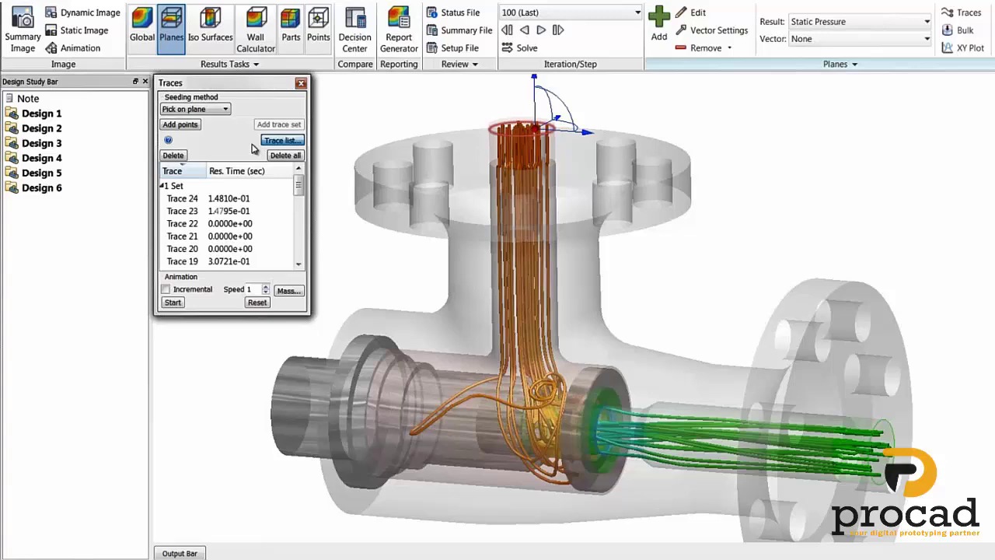
# Apply a new appearance style to the trace set
pyautogui.rightClick(216, 185)
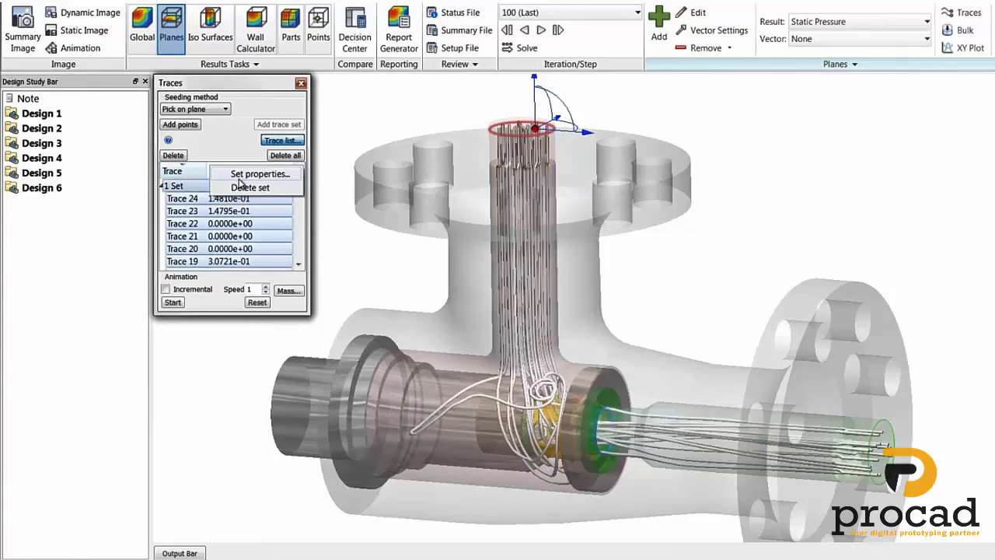
pyautogui.click(257, 177)
pyautogui.click(416, 191)
pyautogui.click(396, 224)
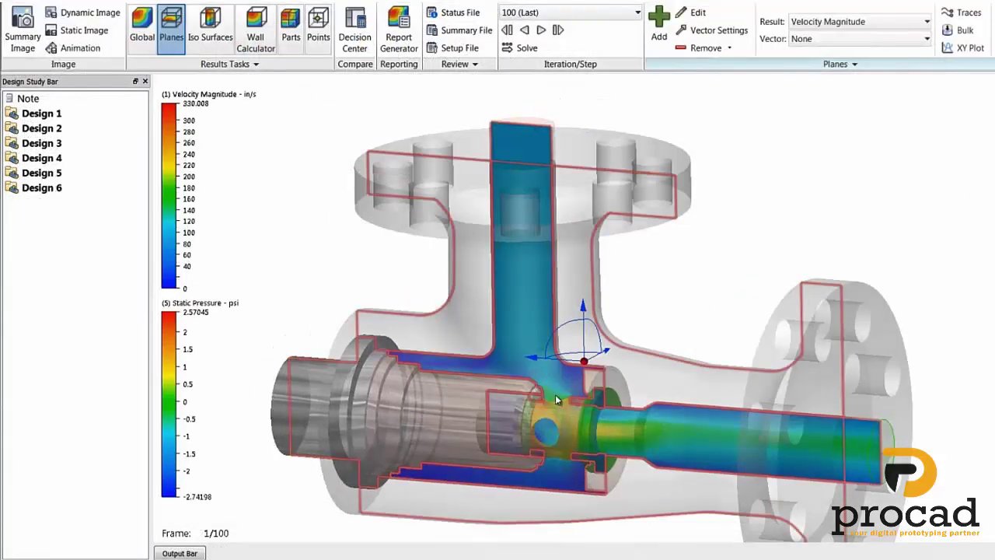
# Plot Velocity Magnitude along an XY plot line through the valve to the outlet end
pyautogui.click(623, 433)
pyautogui.click(964, 47)
pyautogui.doubleClick(846, 447)
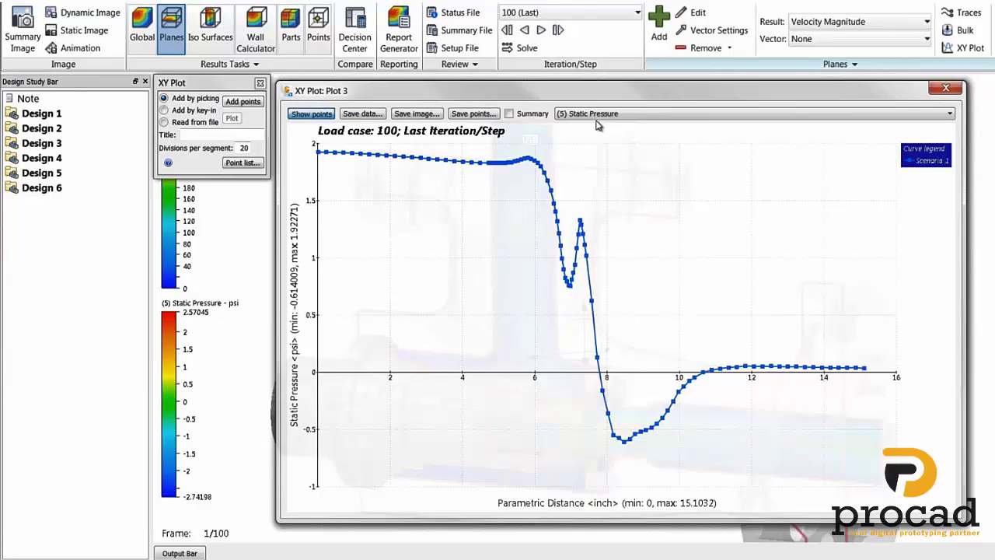
pyautogui.click(597, 117)
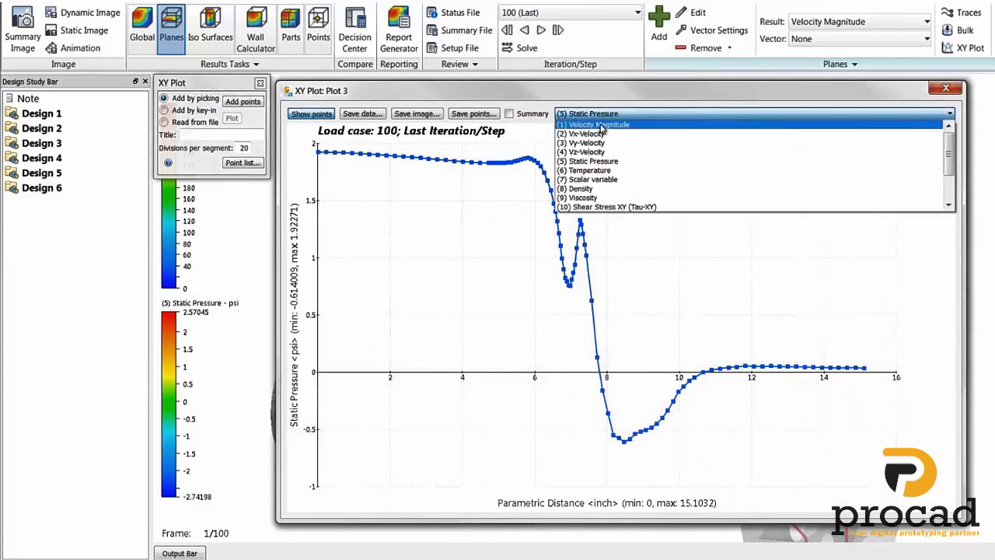
pyautogui.click(600, 127)
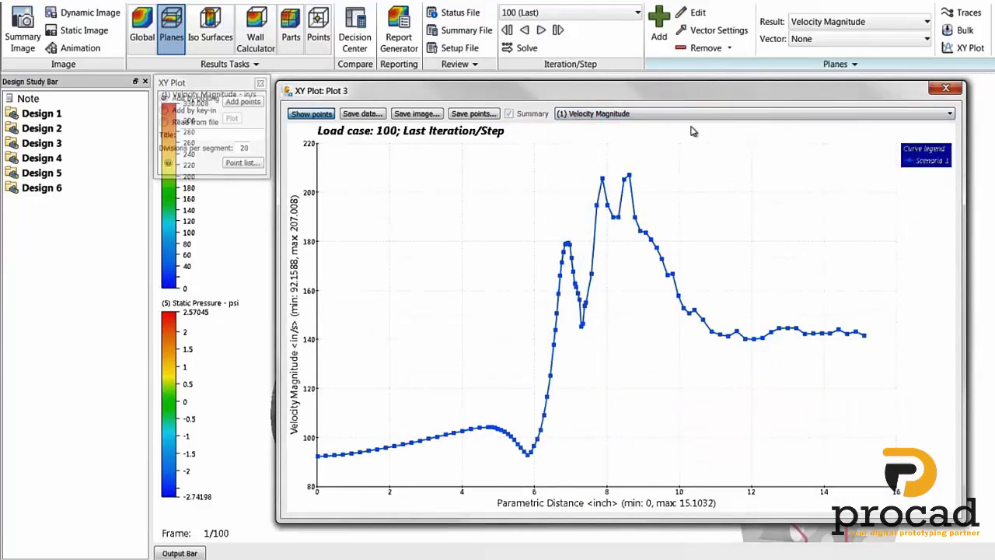
pyautogui.click(946, 87)
# Show velocity vectors on the result plane and display the plane as an outline
pyautogui.click(246, 100)
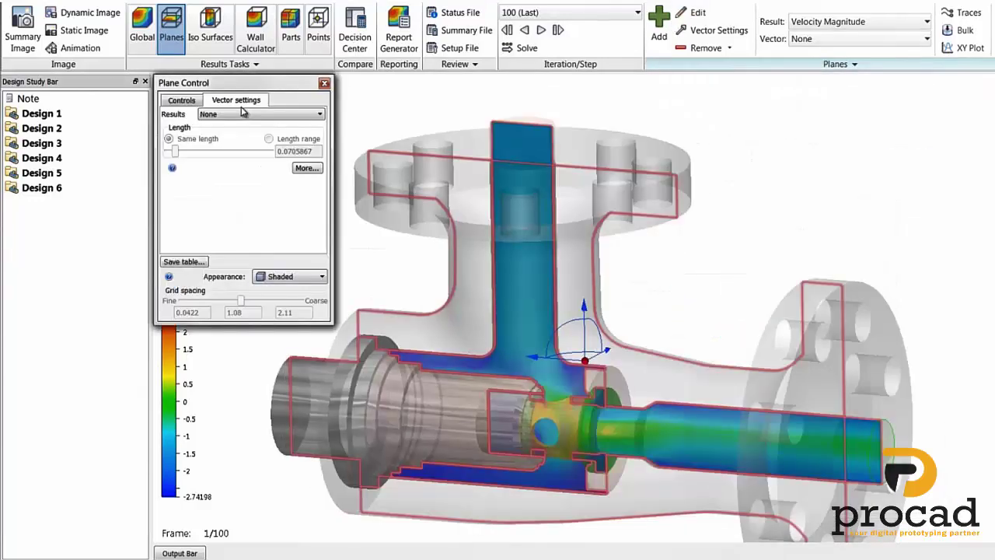
pyautogui.click(260, 115)
pyautogui.click(241, 136)
pyautogui.click(289, 276)
pyautogui.click(272, 294)
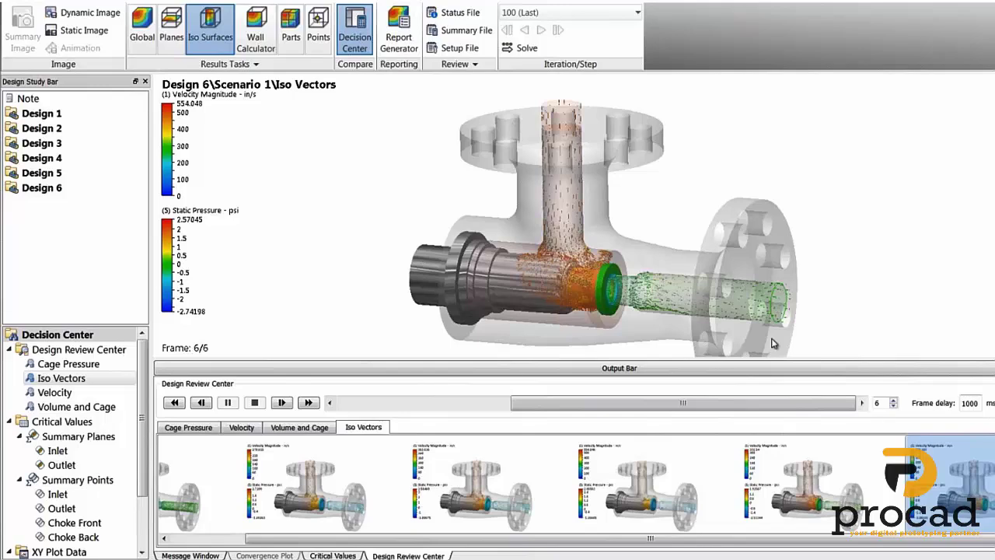
# In Decision Center, show Velocity results in four viewports and zoom into Design 1's cage
pyautogui.moveTo(722, 407); pyautogui.dragTo(564, 426)
pyautogui.click(55, 391)
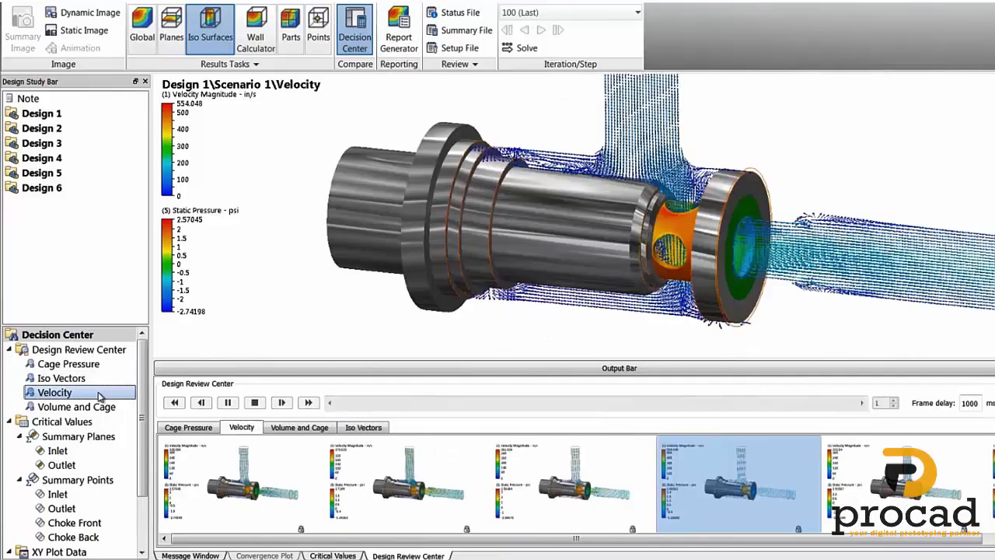
pyautogui.click(144, 2)
pyautogui.click(494, 37)
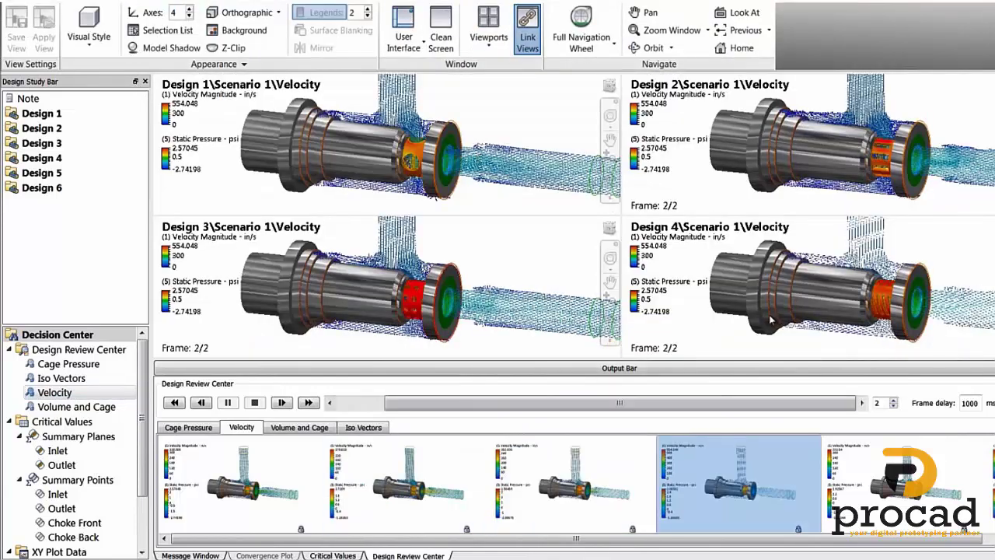
pyautogui.click(612, 154)
pyautogui.moveTo(468, 115); pyautogui.dragTo(388, 179)
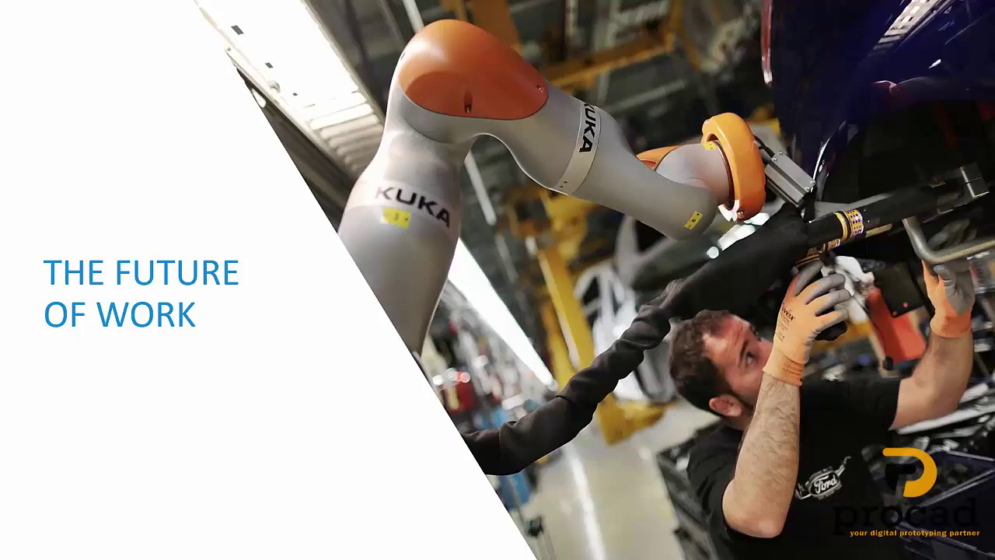
# Back in Inventor, close Nest.1-Sheet.7, Nesting2 and 1700-0561.iam without saving
pyautogui.hotkey('alt', 'Tab')
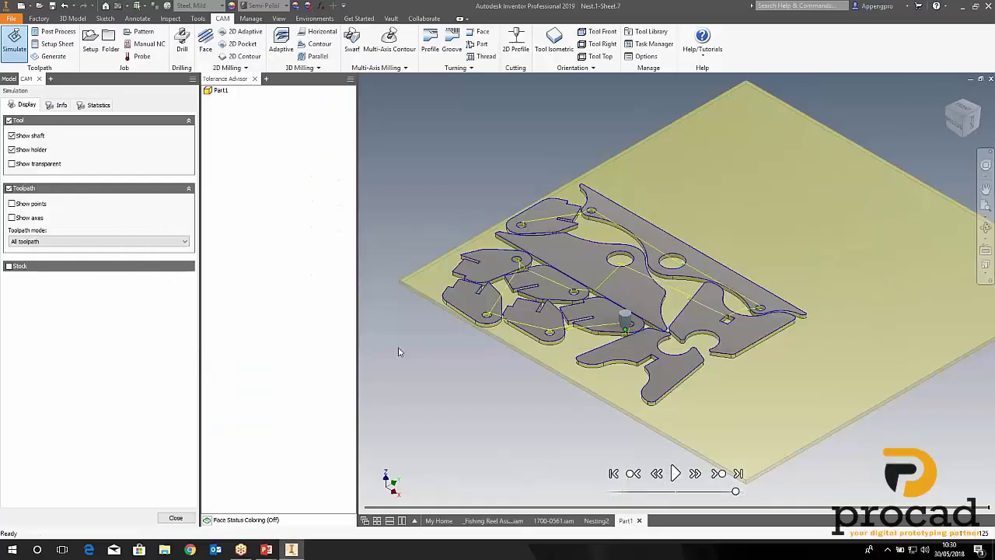
pyautogui.click(176, 517)
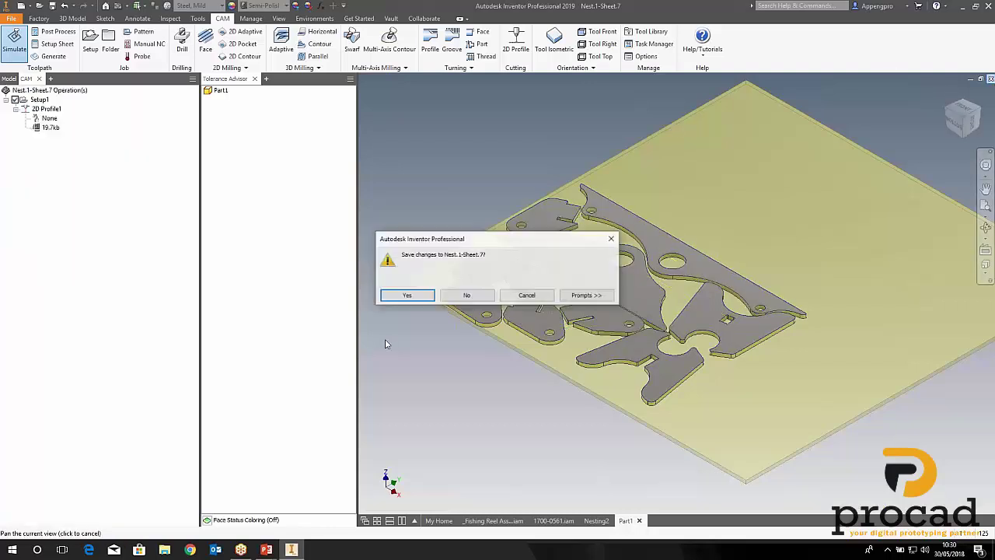
pyautogui.click(466, 299)
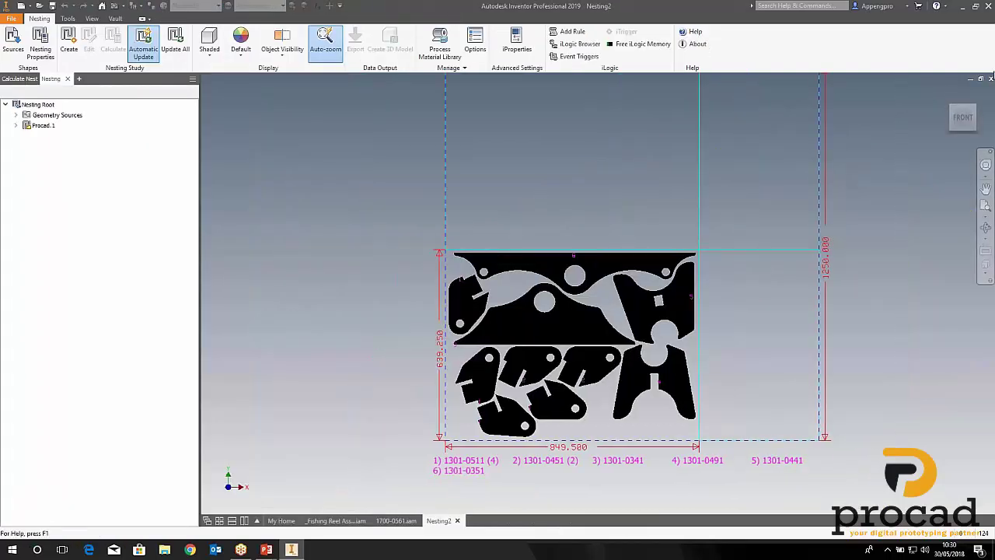
pyautogui.click(991, 80)
pyautogui.click(467, 293)
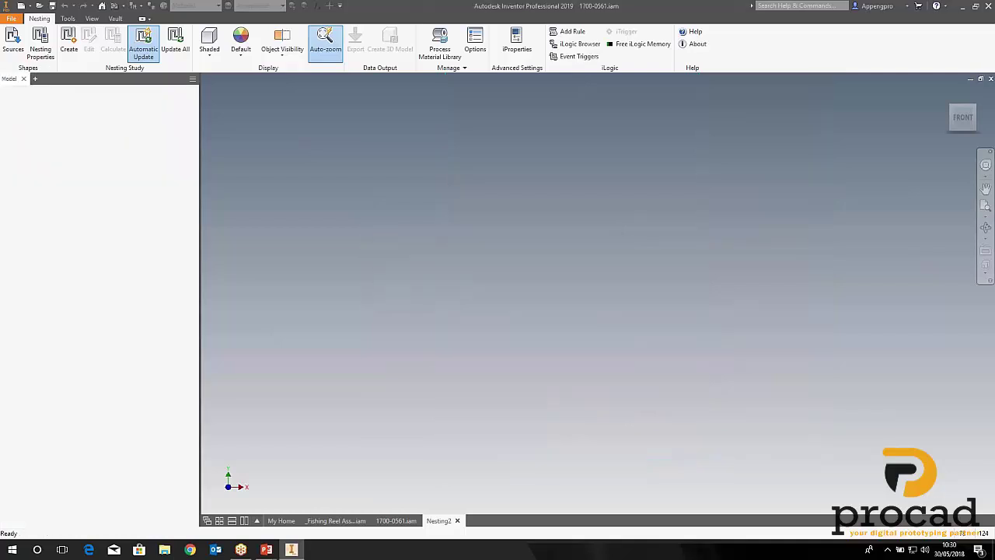
pyautogui.click(991, 80)
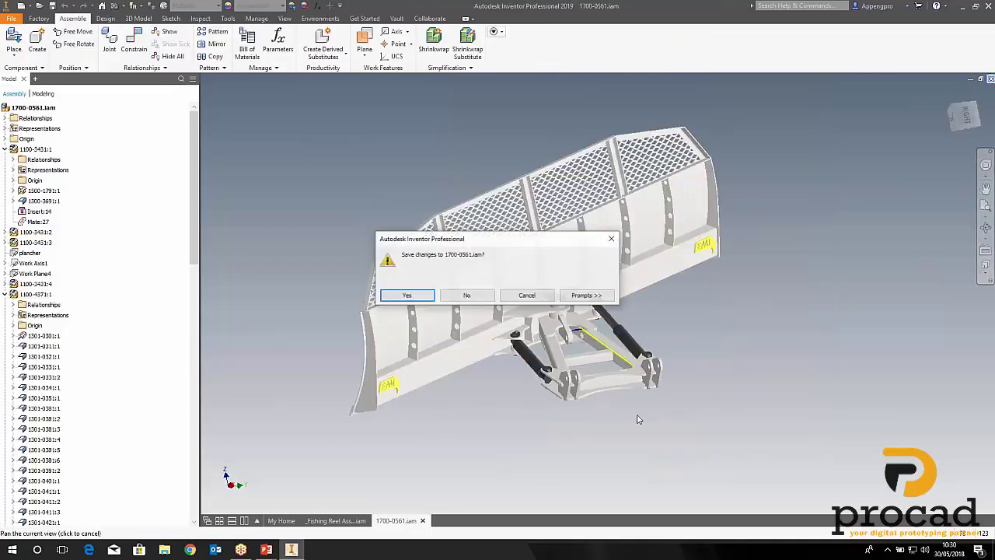
pyautogui.click(467, 296)
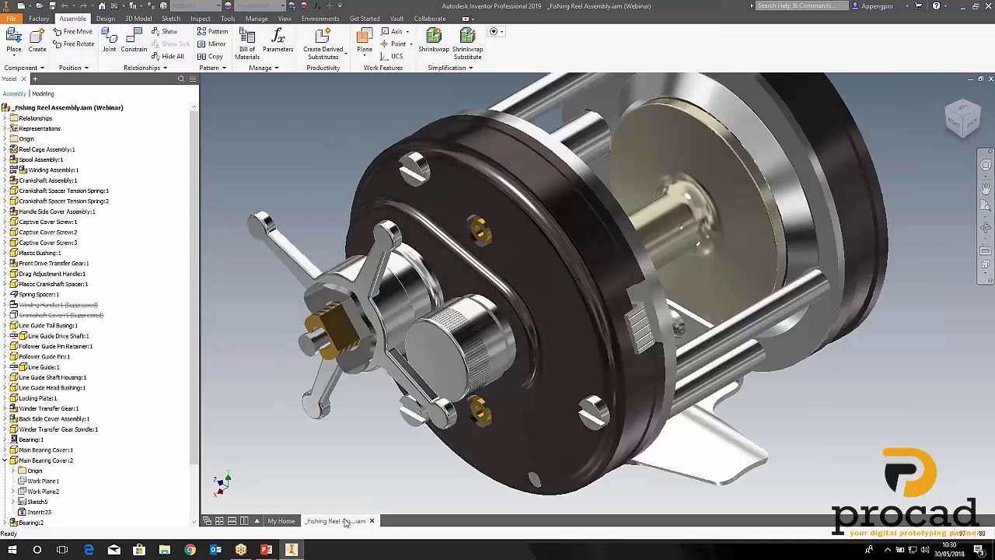
# Free-drag the Drag Adjustment Handle to rotate it about its axis on the reel
pyautogui.moveTo(389, 475); pyautogui.dragTo(372, 482, button='middle')
pyautogui.press('F6')
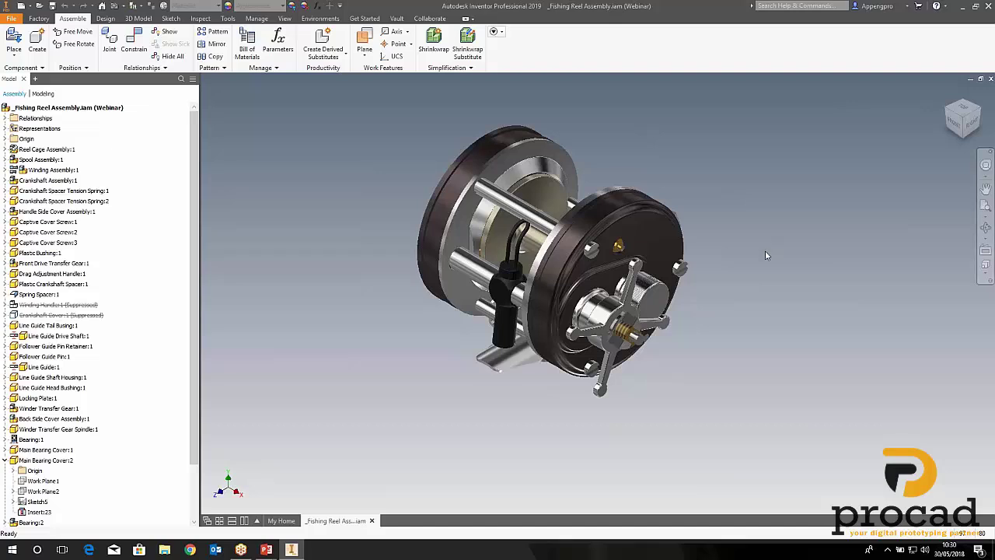
pyautogui.click(633, 286)
pyautogui.moveTo(634, 286); pyautogui.dragTo(634, 365)
pyautogui.scroll(3, 647, 400)
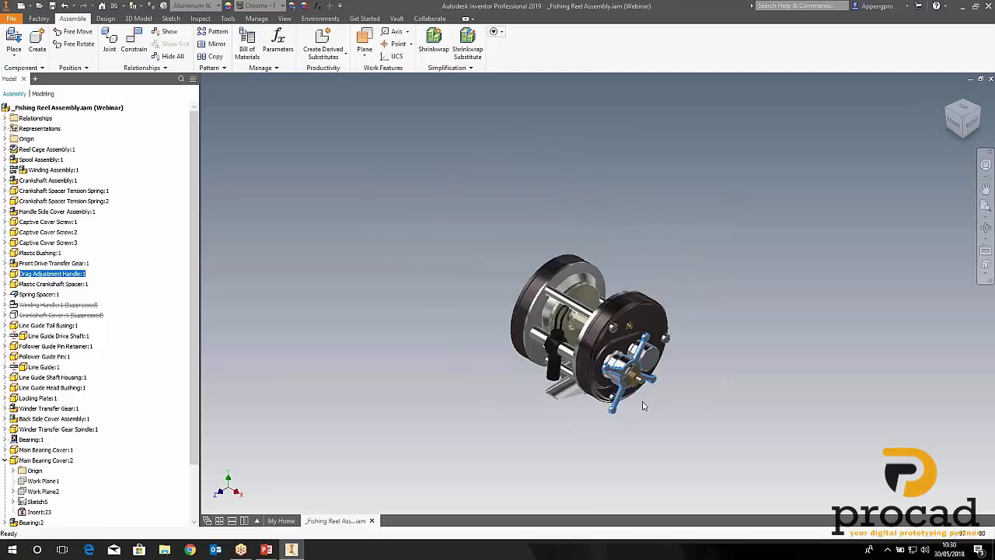
pyautogui.scroll(-5, 643, 405)
pyautogui.moveTo(361, 373); pyautogui.dragTo(365, 382, button='middle')
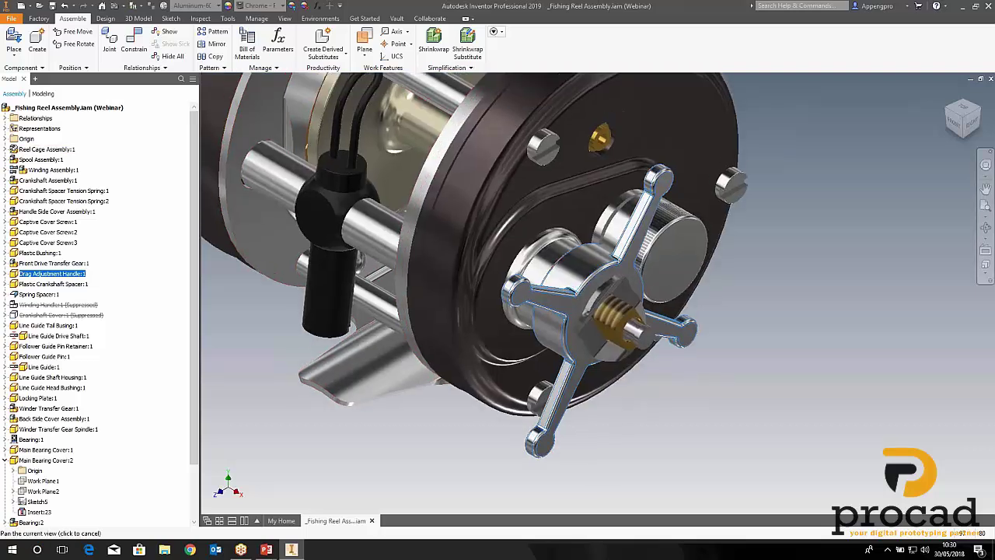
pyautogui.moveTo(265, 299); pyautogui.dragTo(402, 349, button='middle')
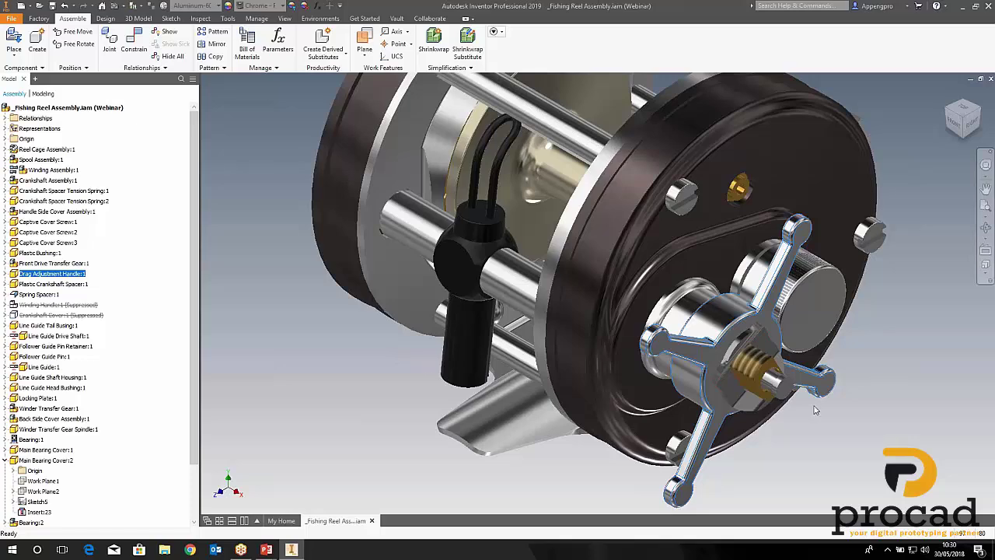
pyautogui.scroll(-2, 815, 410)
pyautogui.scroll(5, 801, 397)
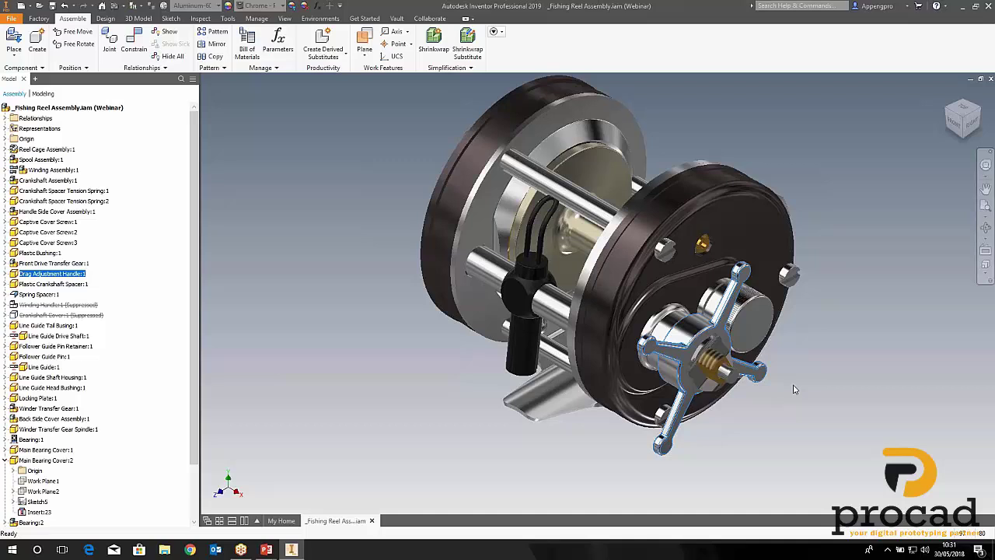
# Deselect the Drag Adjustment Handle and pan the reel view to the left
pyautogui.click(750, 412)
pyautogui.moveTo(797, 428); pyautogui.dragTo(745, 432, button='middle')
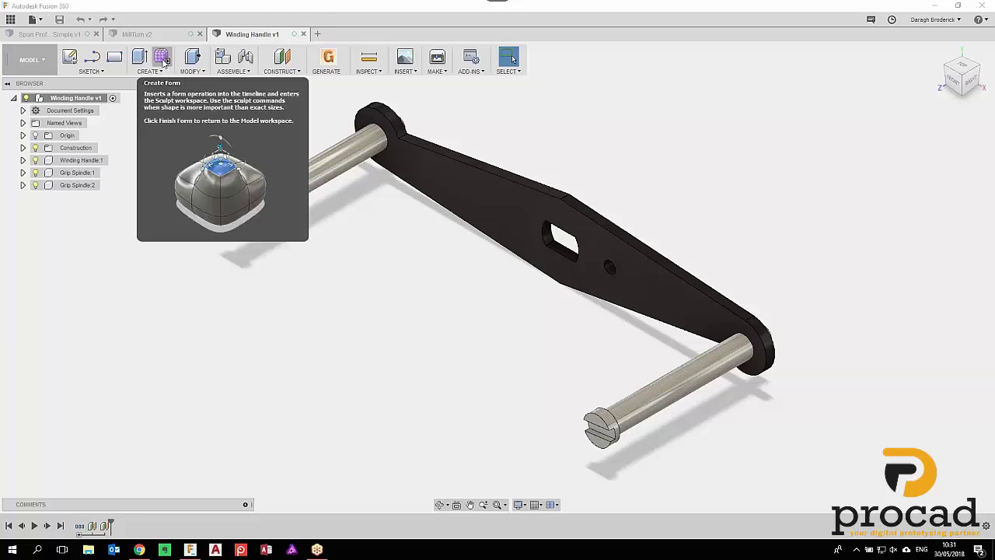
# Start a sculpt form and make Plane1 and Plane2 visible
pyautogui.click(163, 60)
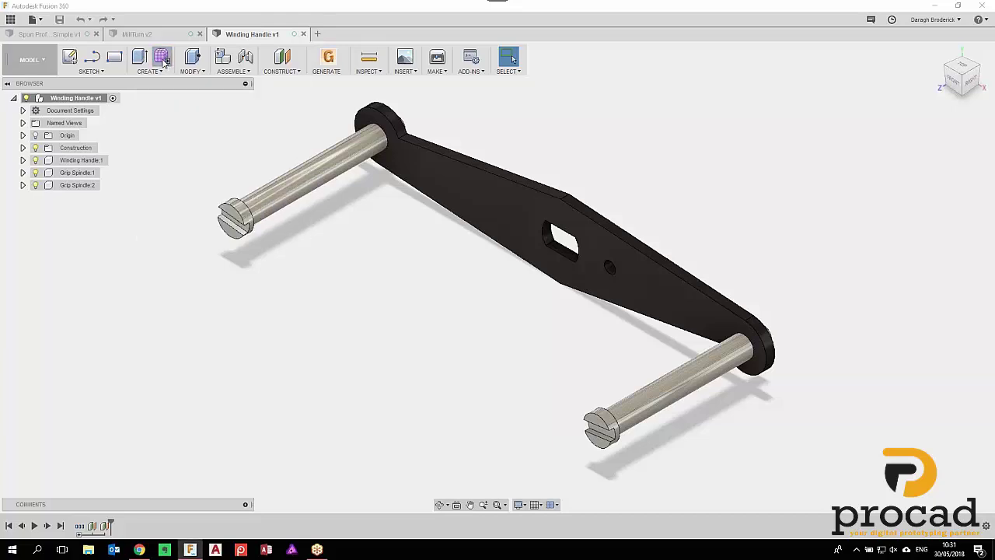
pyautogui.click(22, 147)
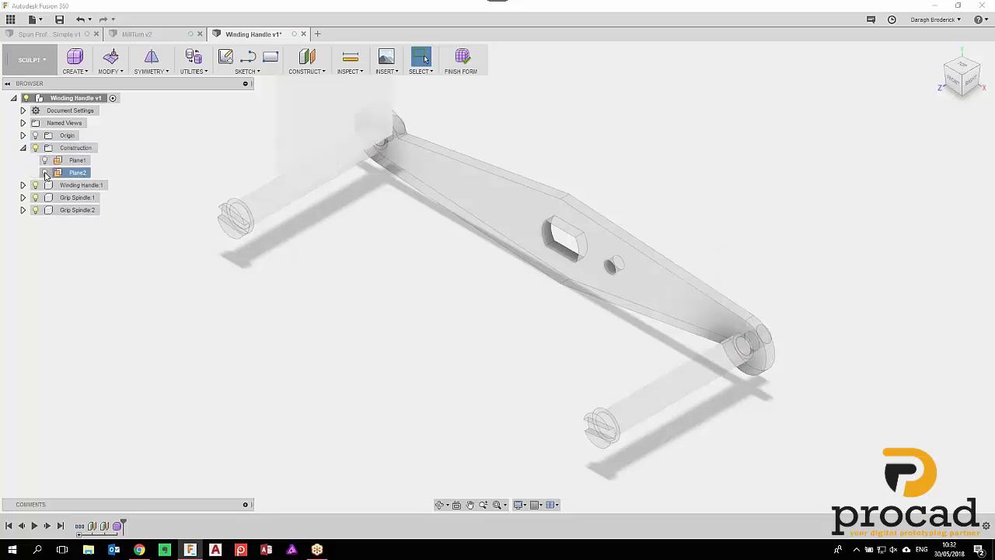
pyautogui.click(44, 172)
pyautogui.click(45, 160)
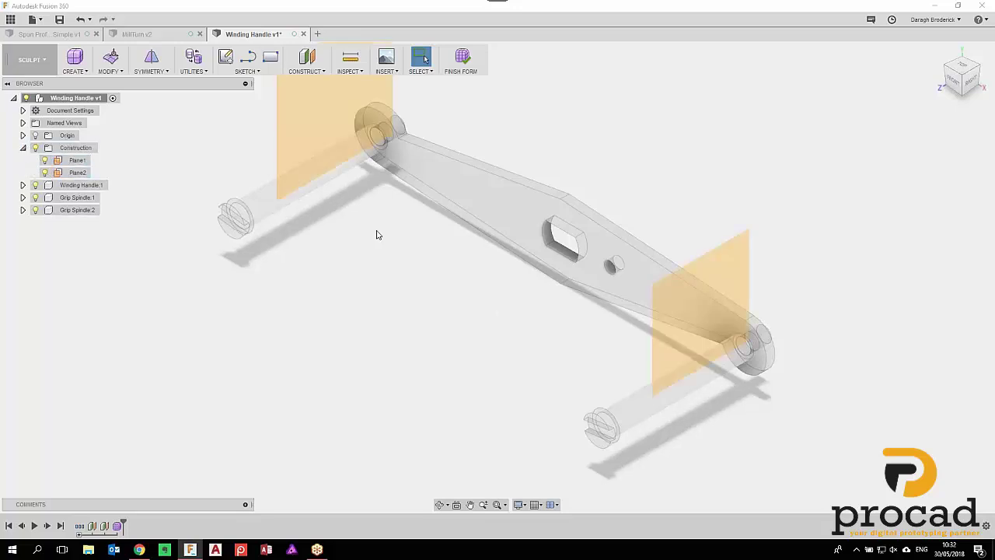
# Start a T-spline Box with the 2-Point rectangle type
pyautogui.click(76, 71)
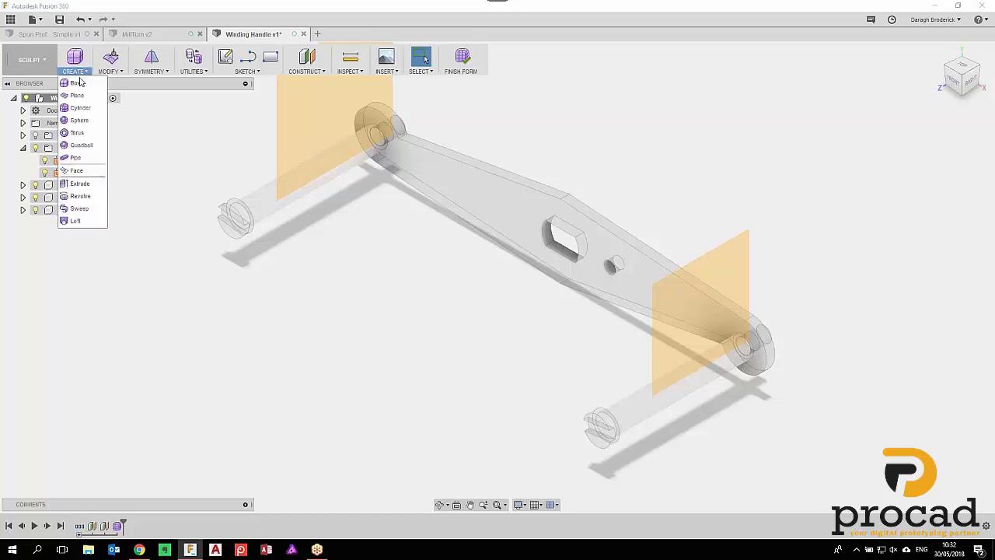
pyautogui.click(77, 83)
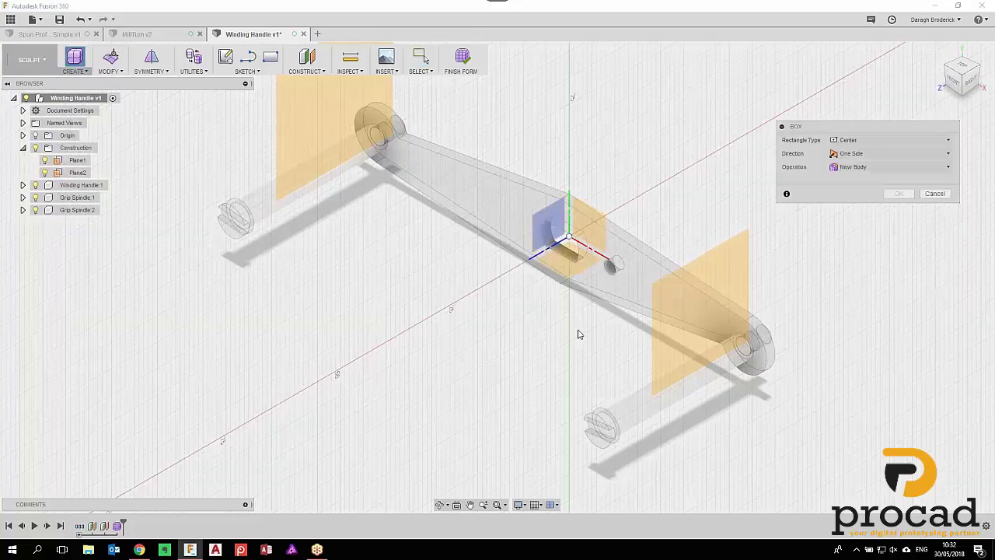
pyautogui.click(855, 140)
pyautogui.click(851, 167)
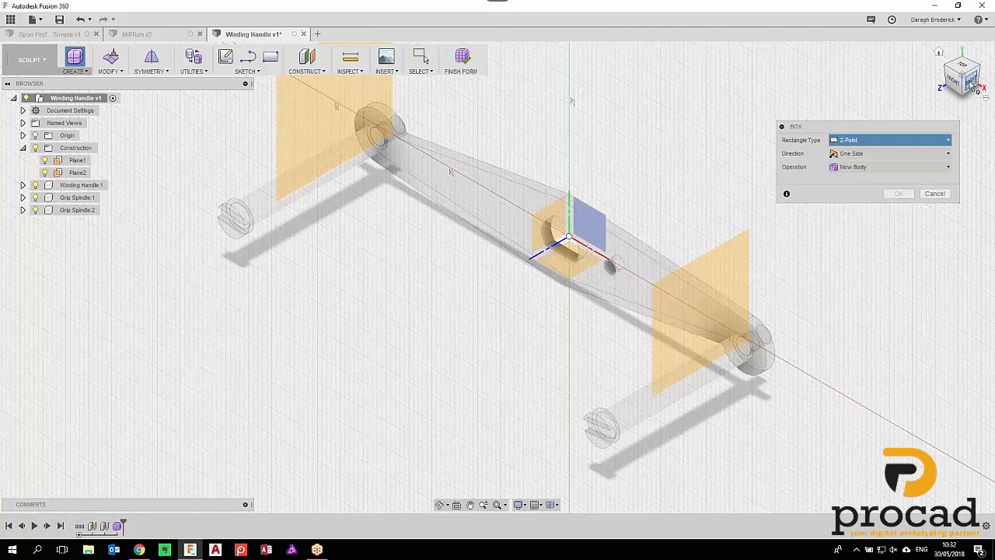
# From the Right view, draw the box's base rectangle 15 mm by 25 mm
pyautogui.click(970, 83)
pyautogui.keyDown('shift'); pyautogui.moveTo(734, 289); pyautogui.dragTo(788, 322, button='middle'); pyautogui.keyUp('shift')
pyautogui.click(963, 77)
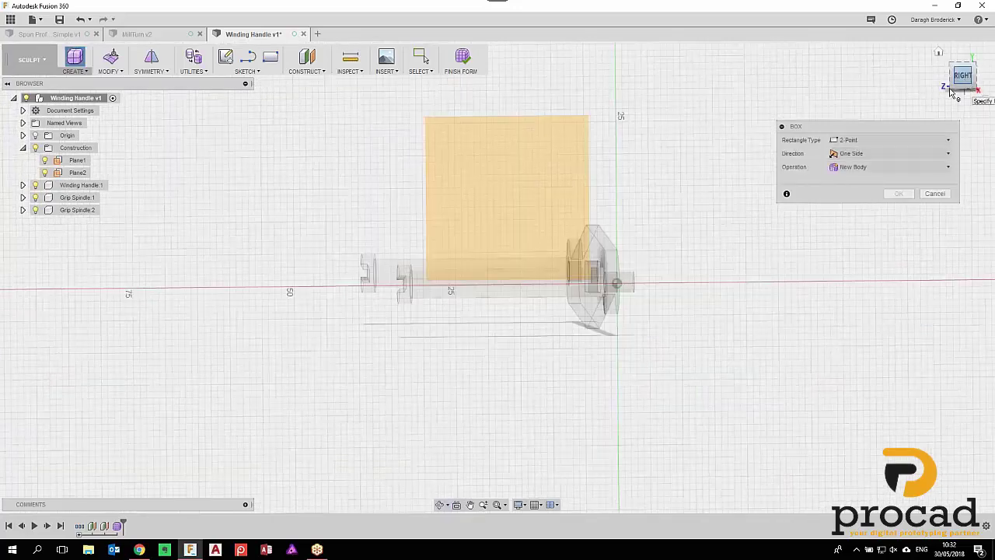
pyautogui.scroll(5, 384, 172)
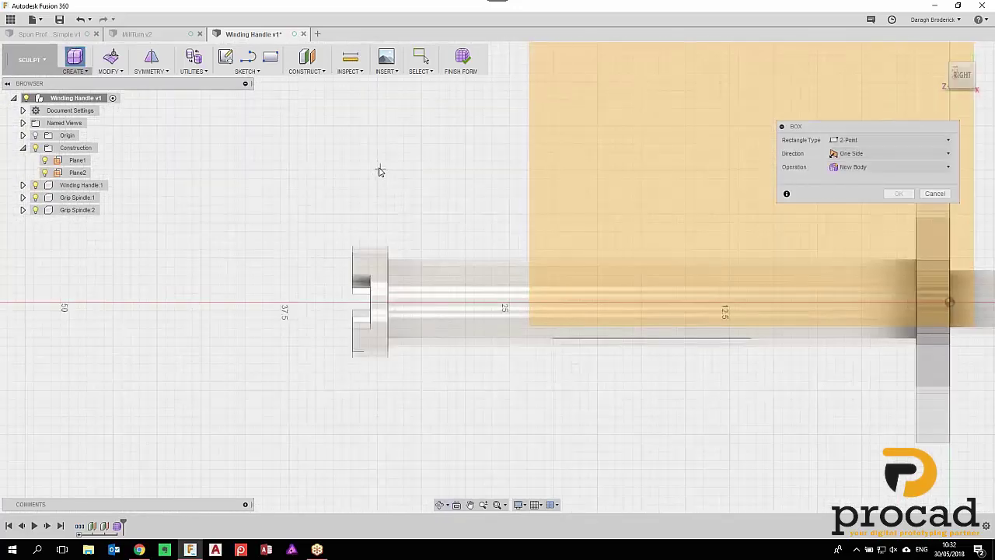
pyautogui.click(379, 167)
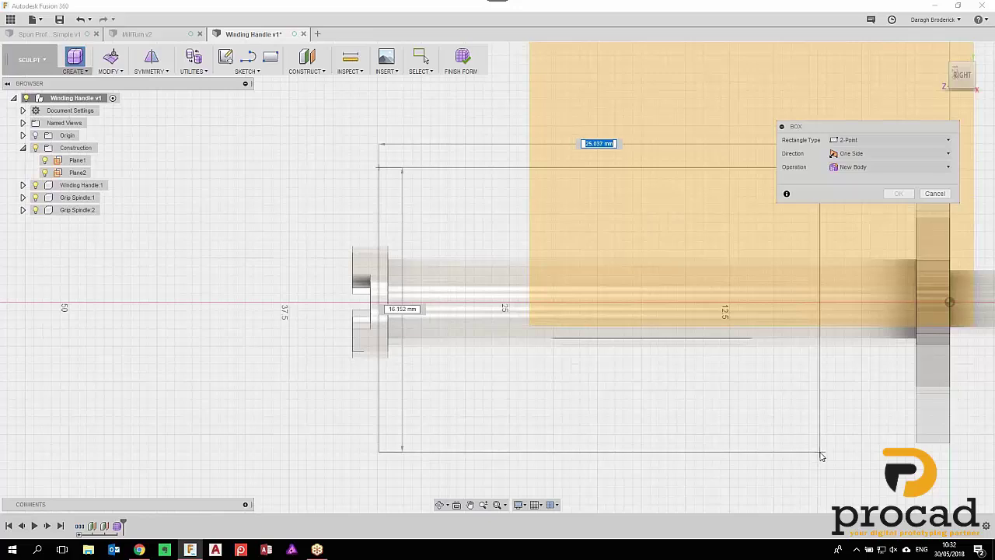
pyautogui.press('Tab')
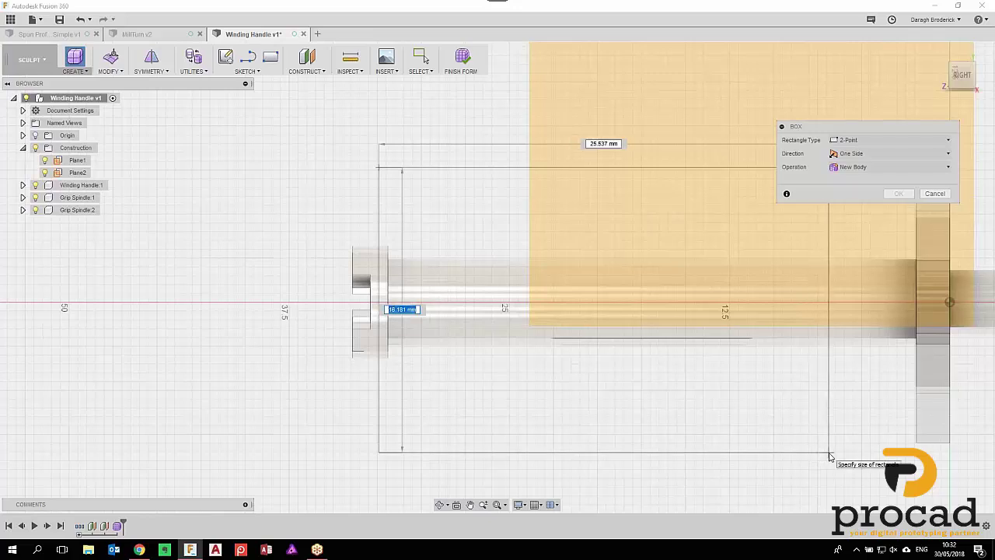
pyautogui.write('15')
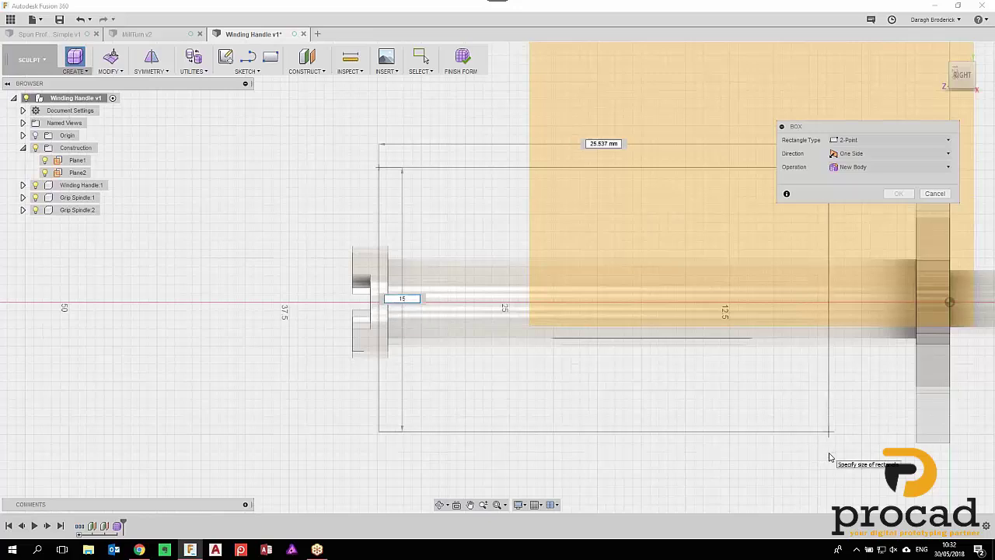
pyautogui.press('Tab')
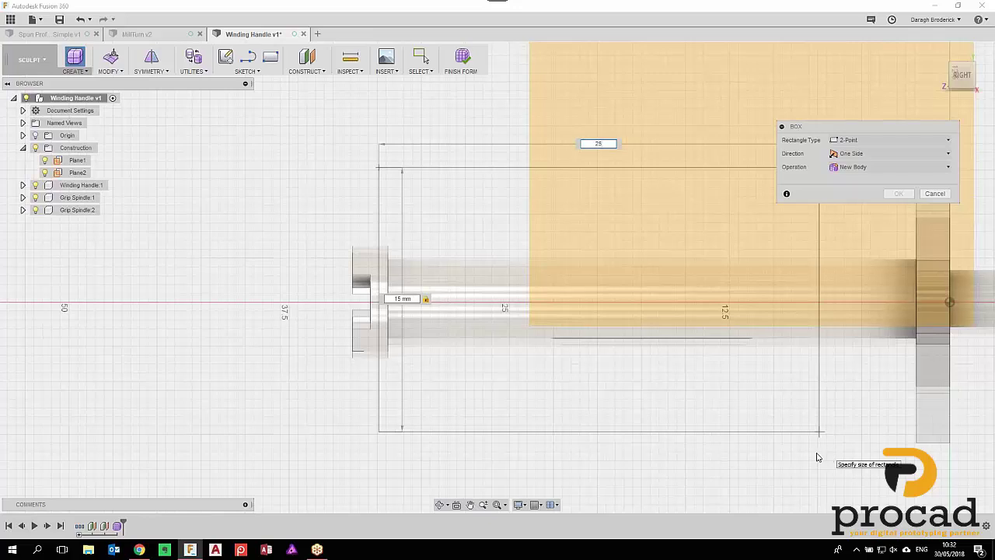
pyautogui.click(766, 402)
pyautogui.keyDown('shift'); pyautogui.moveTo(767, 402); pyautogui.dragTo(800, 416, button='middle'); pyautogui.keyUp('shift')
pyautogui.moveTo(657, 386); pyautogui.dragTo(296, 322, button='middle')
pyautogui.click(873, 154)
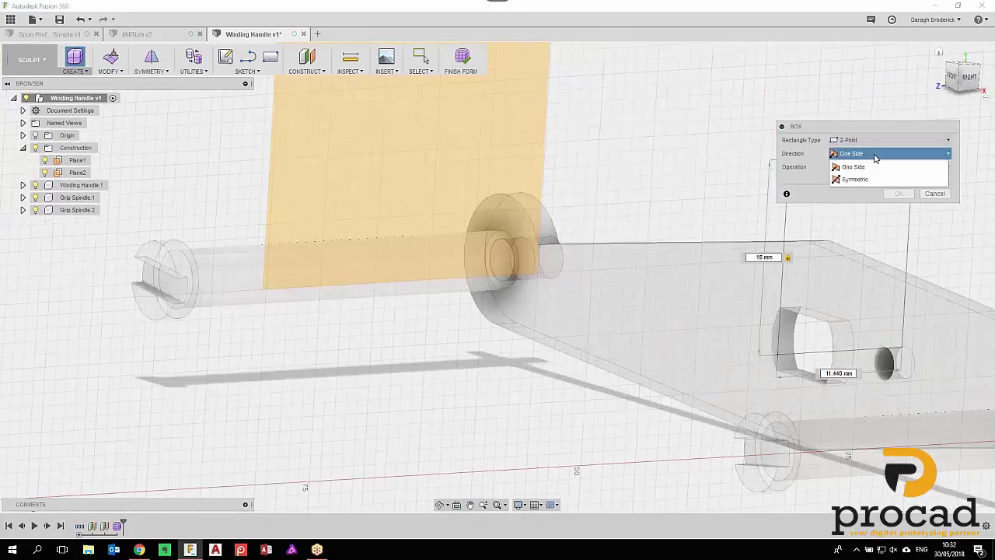
pyautogui.click(857, 178)
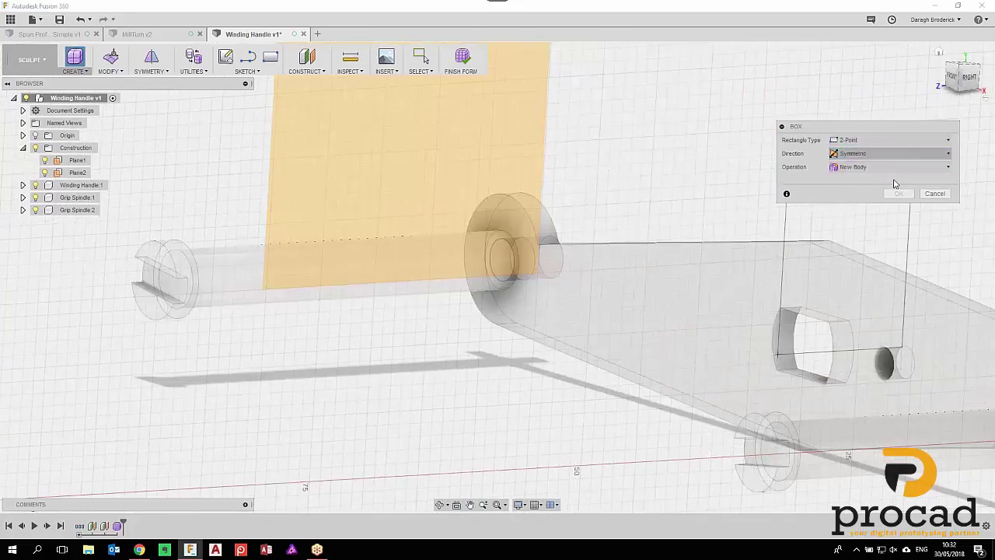
pyautogui.keyDown('shift'); pyautogui.moveTo(785, 366); pyautogui.dragTo(692, 323, button='middle'); pyautogui.keyUp('shift')
pyautogui.scroll(-5, 604, 307)
pyautogui.scroll(5, 693, 323)
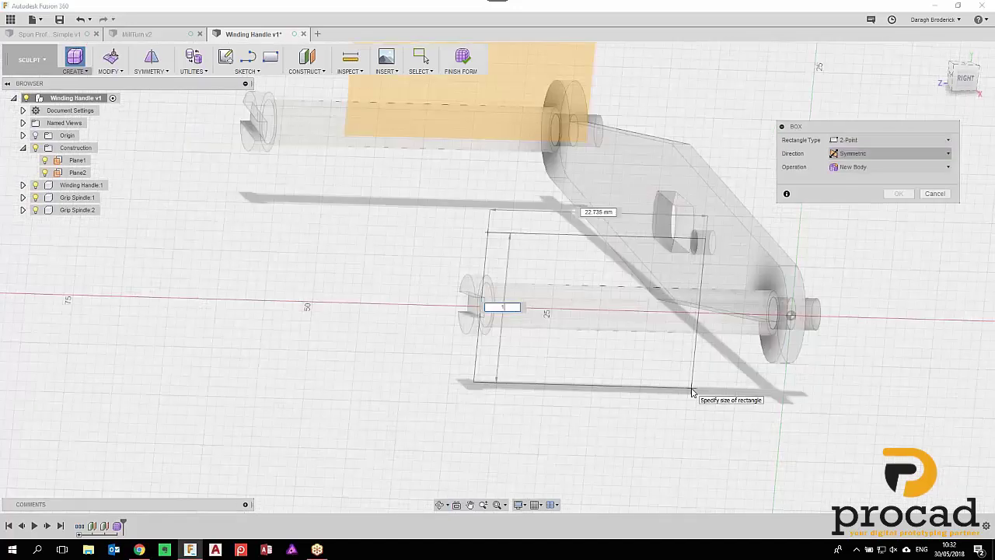
pyautogui.press('Tab')
pyautogui.write('25')
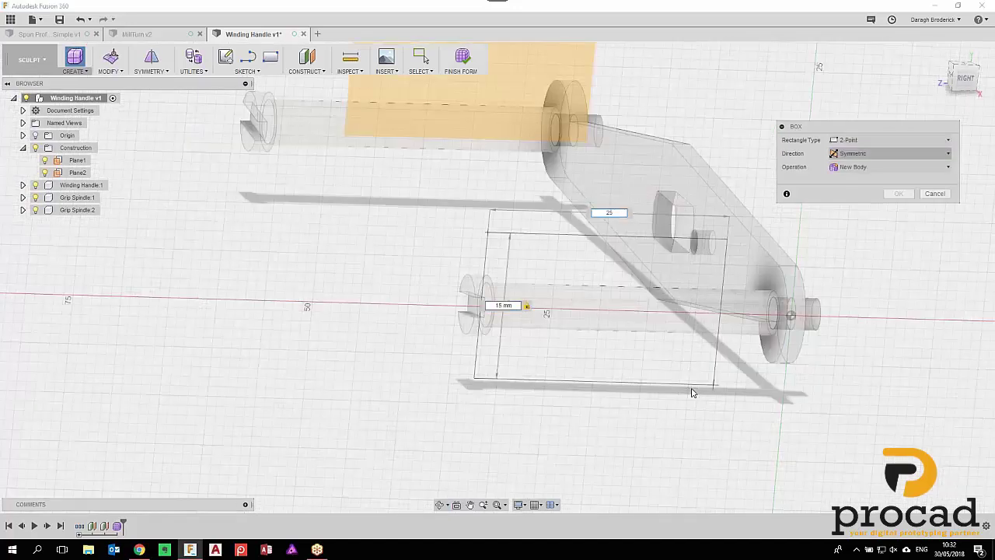
pyautogui.press('Return')
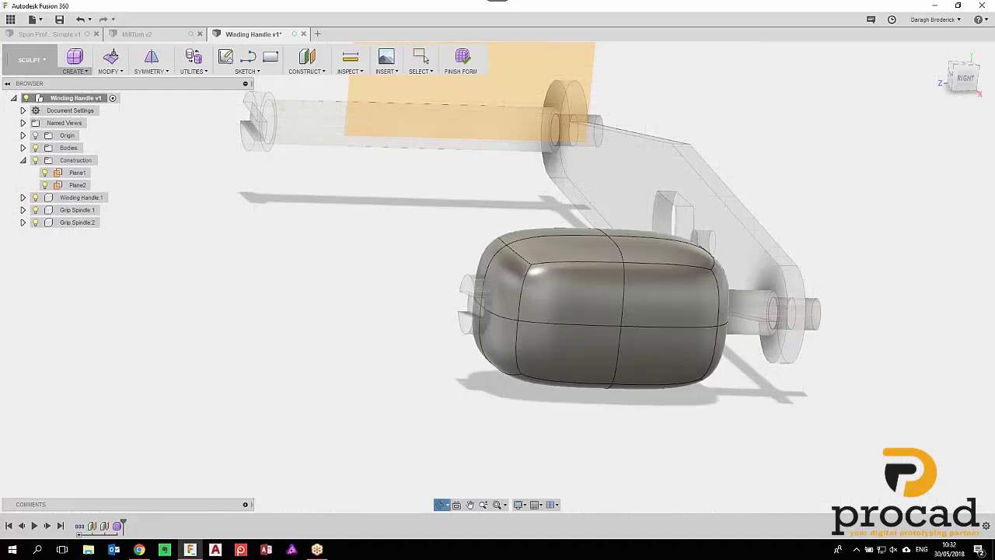
pyautogui.moveTo(402, 323)
pyautogui.keyDown('shift'); pyautogui.mouseDown(button='middle')
pyautogui.moveTo(439, 333)
pyautogui.moveTo(411, 333)
pyautogui.mouseUp(button='middle'); pyautogui.keyUp('shift')
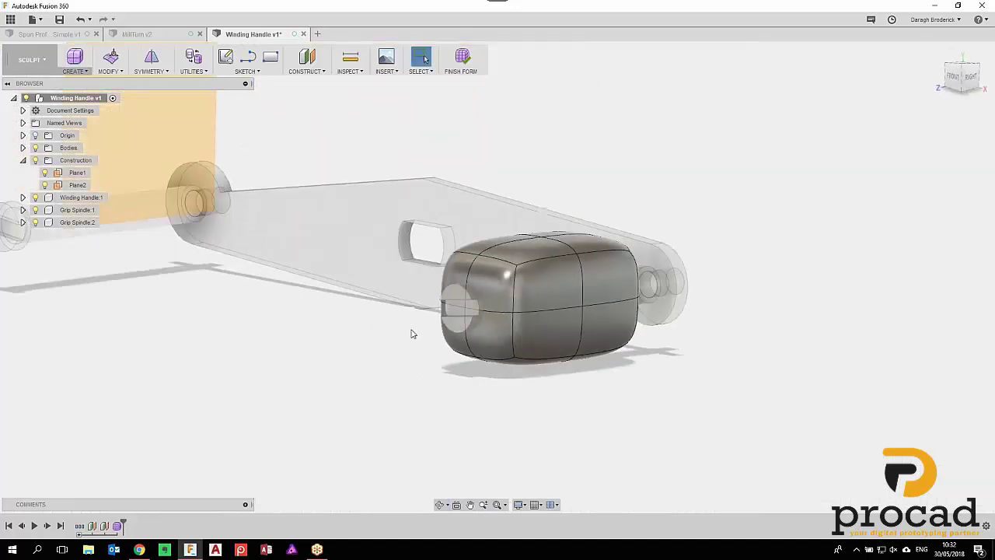
pyautogui.scroll(-3, 416, 332)
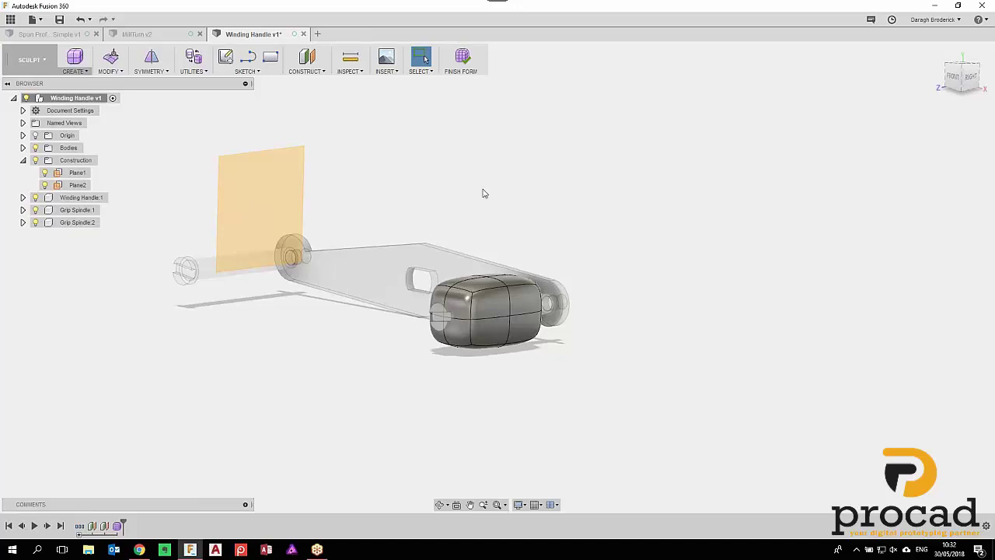
pyautogui.scroll(4, 571, 272)
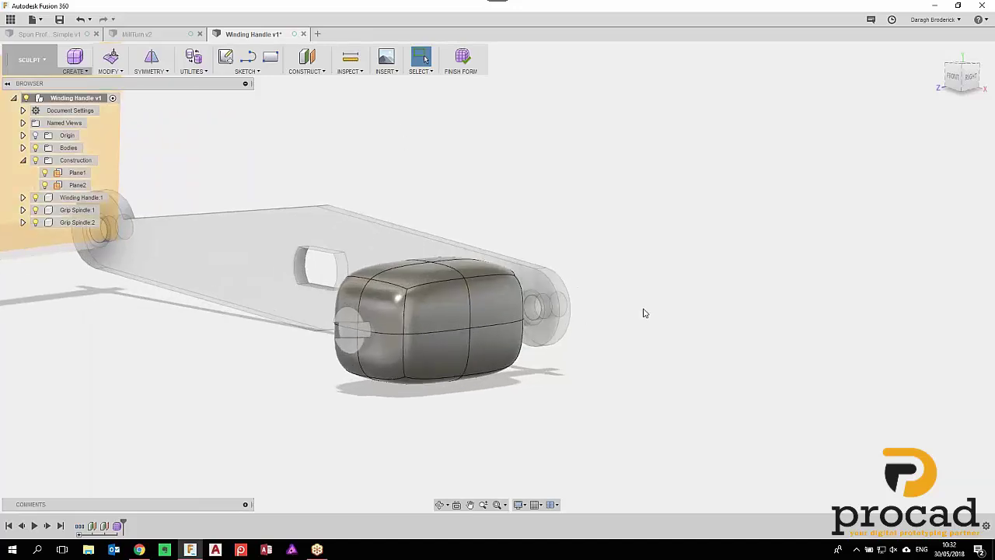
# Begin an Edit Form on three grip faces, then cancel it and clear the selection
pyautogui.rightClick(426, 160)
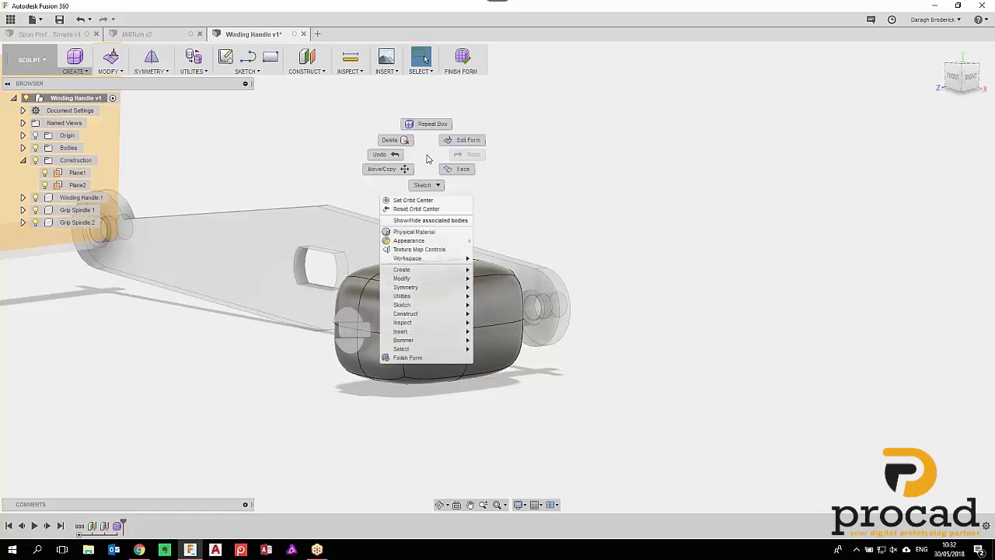
pyautogui.click(469, 141)
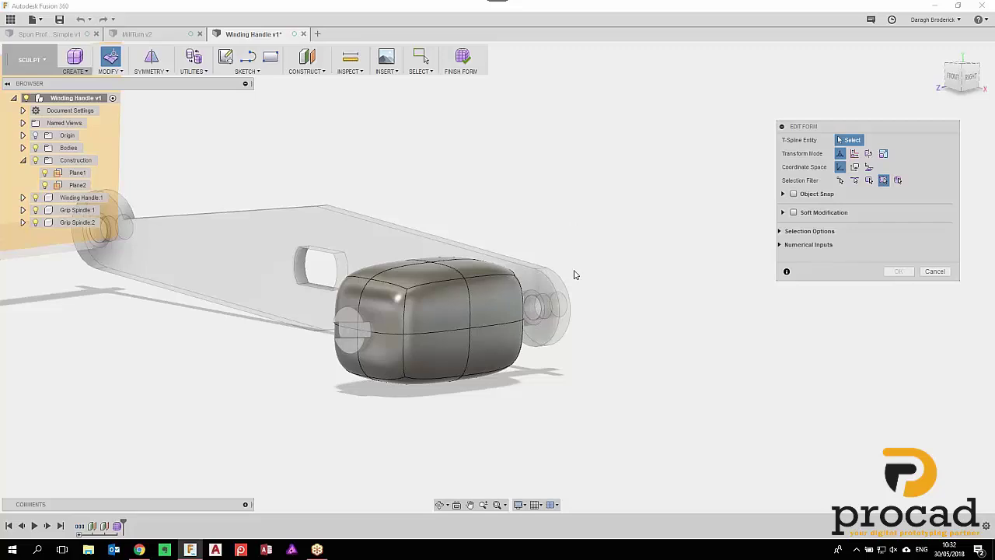
pyautogui.click(441, 300)
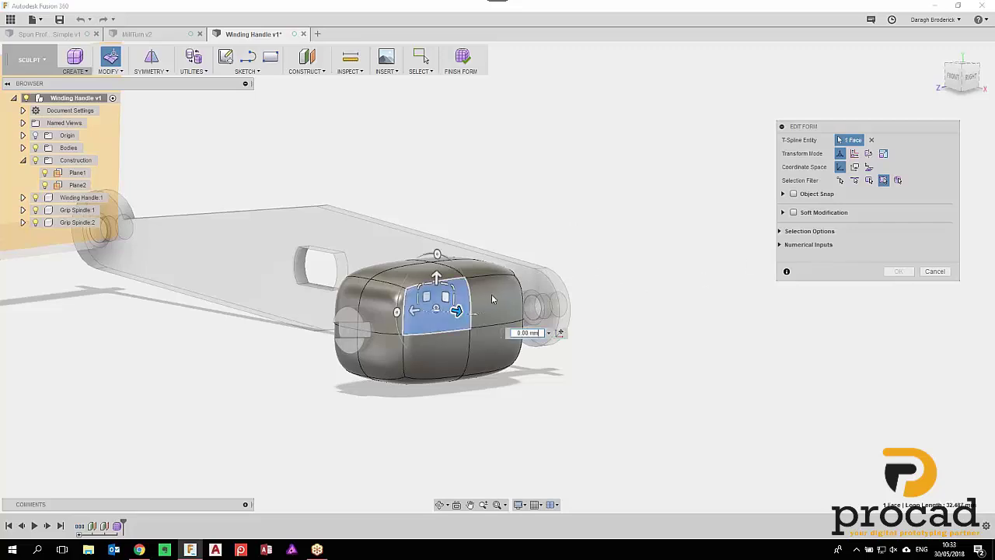
pyautogui.keyDown('shift'); pyautogui.click(491, 294); pyautogui.keyUp('shift')
pyautogui.keyDown('shift'); pyautogui.click(489, 342); pyautogui.keyUp('shift')
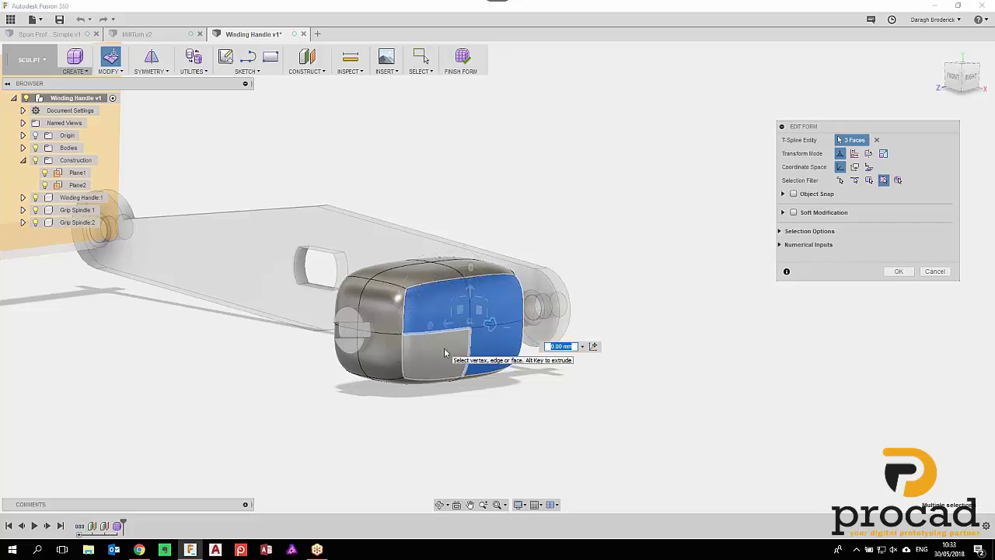
pyautogui.click(935, 272)
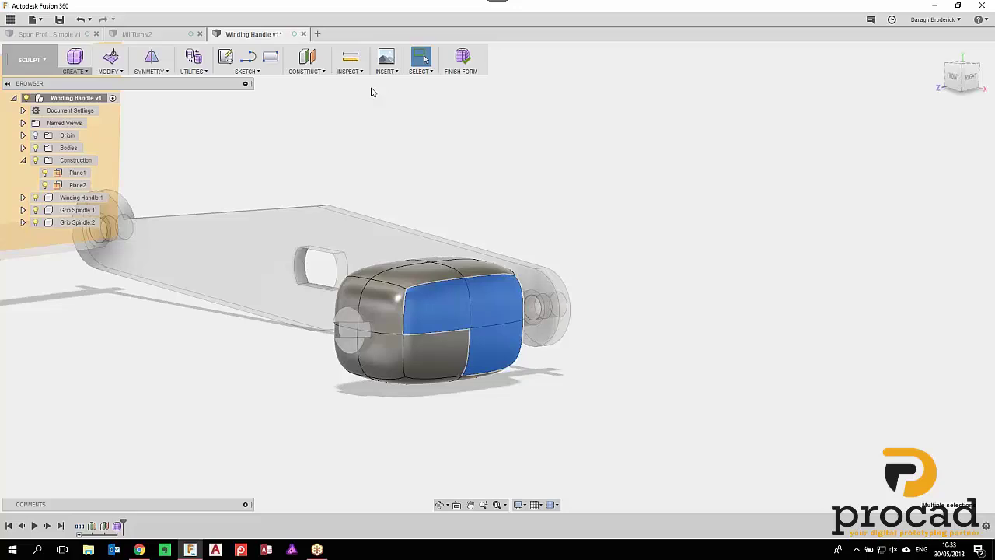
pyautogui.click(515, 192)
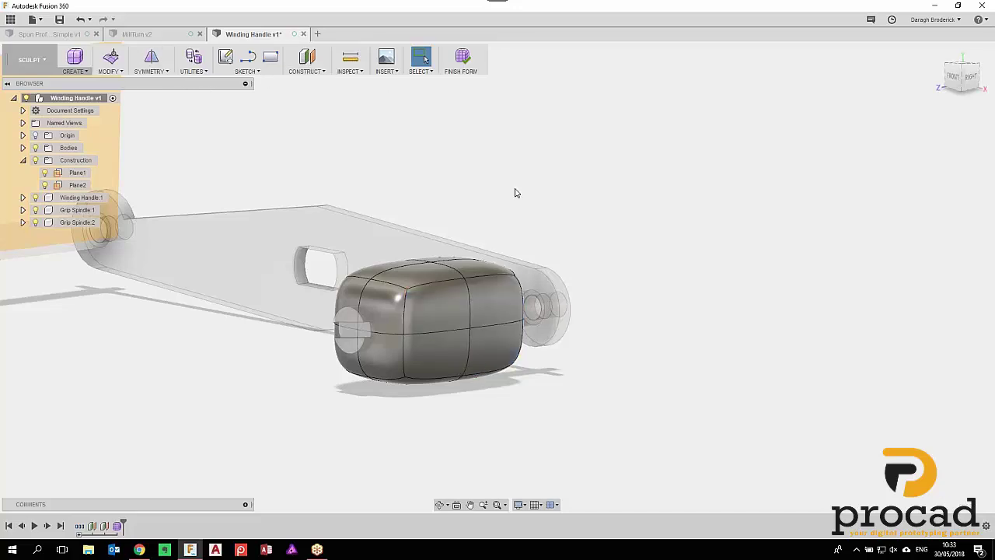
# Apply Mirror - Internal symmetry across the grip's two top faces
pyautogui.click(156, 71)
pyautogui.click(173, 83)
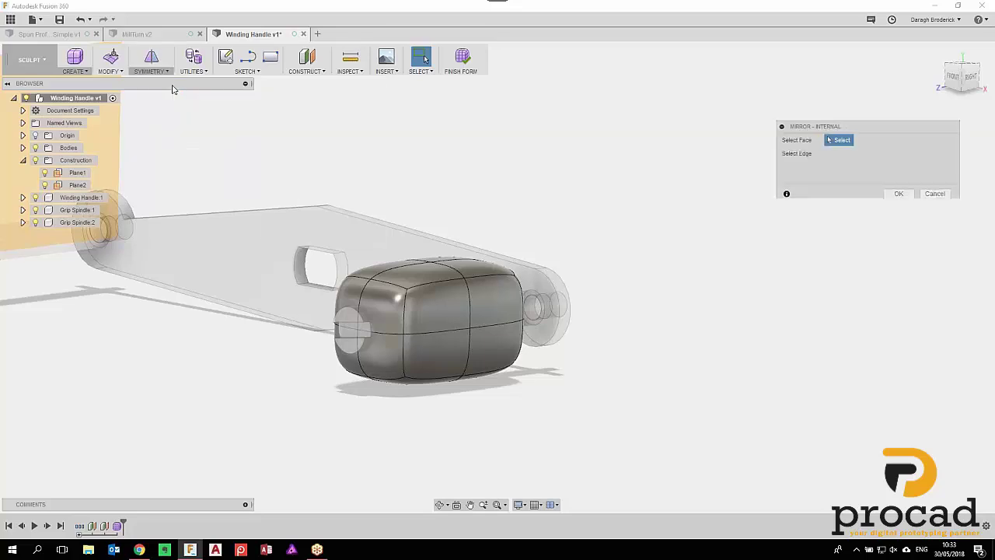
pyautogui.moveTo(501, 240)
pyautogui.keyDown('shift'); pyautogui.mouseDown(button='middle')
pyautogui.moveTo(515, 224)
pyautogui.moveTo(534, 229)
pyautogui.moveTo(506, 257)
pyautogui.mouseUp(button='middle'); pyautogui.keyUp('shift')
pyautogui.click(459, 286)
pyautogui.click(504, 295)
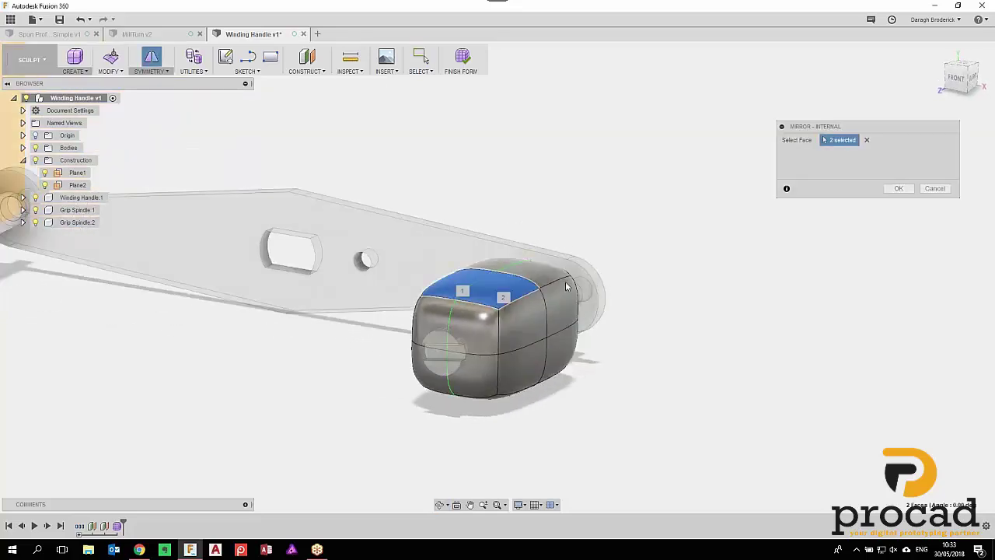
pyautogui.click(898, 189)
# Apply a second Mirror - Internal symmetry across the upper and lower front faces
pyautogui.keyDown('shift'); pyautogui.moveTo(660, 275); pyautogui.dragTo(381, 301, button='middle'); pyautogui.keyUp('shift')
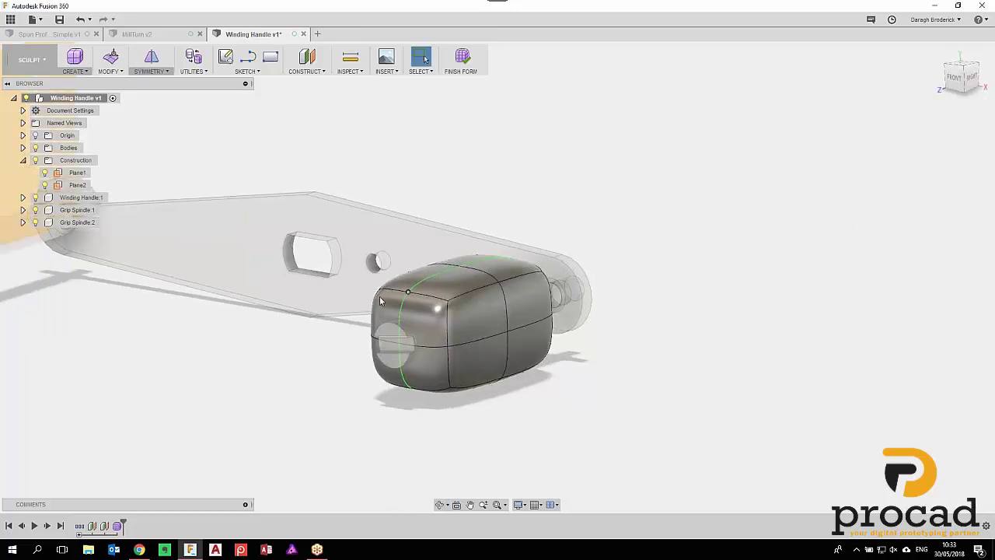
pyautogui.rightClick(673, 312)
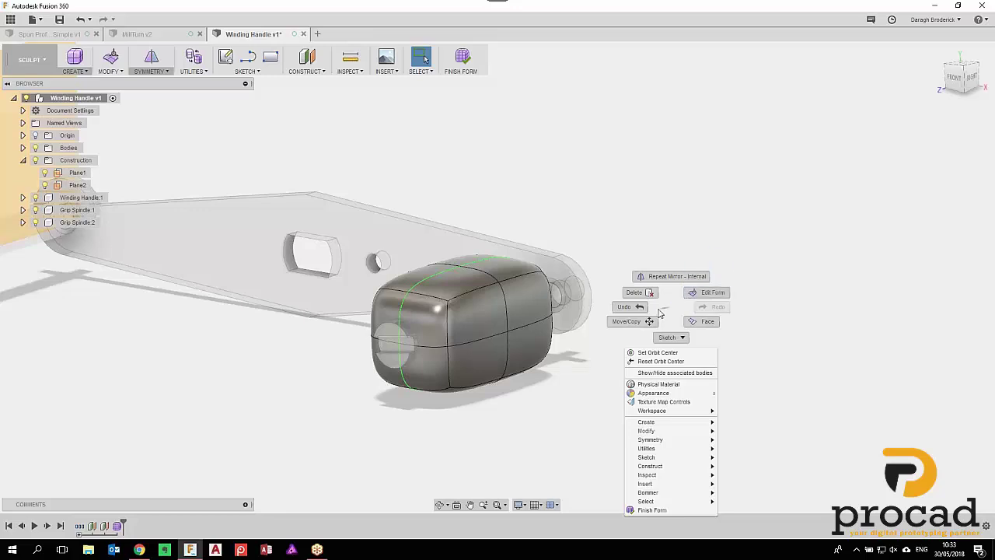
pyautogui.click(666, 275)
pyautogui.click(462, 318)
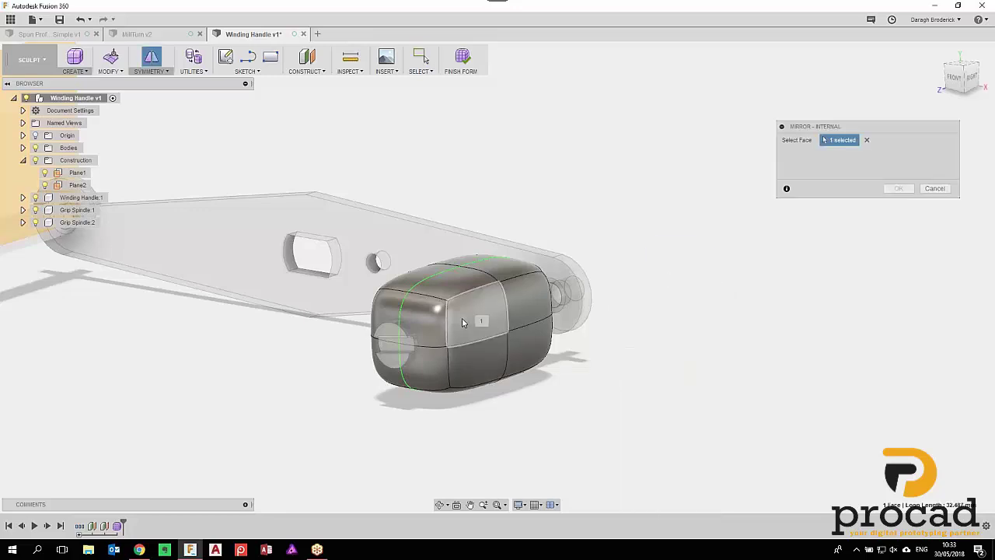
pyautogui.click(468, 363)
pyautogui.click(898, 189)
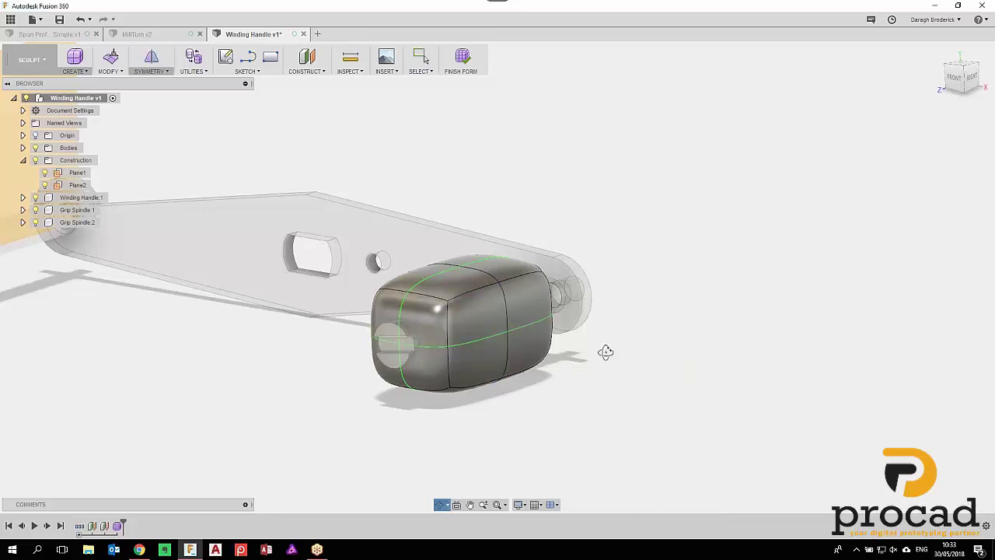
# Shift two grip faces by -3.672 mm with Edit Form, then finish the form as a solid
pyautogui.keyDown('shift'); pyautogui.moveTo(604, 349); pyautogui.dragTo(698, 316, button='middle'); pyautogui.keyUp('shift')
pyautogui.rightClick(697, 315)
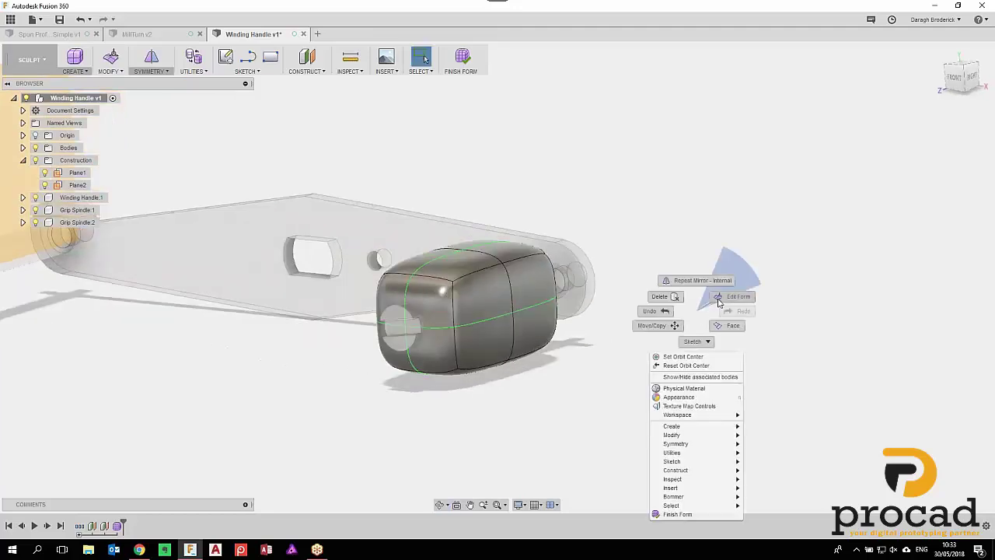
pyautogui.click(718, 302)
pyautogui.click(485, 292)
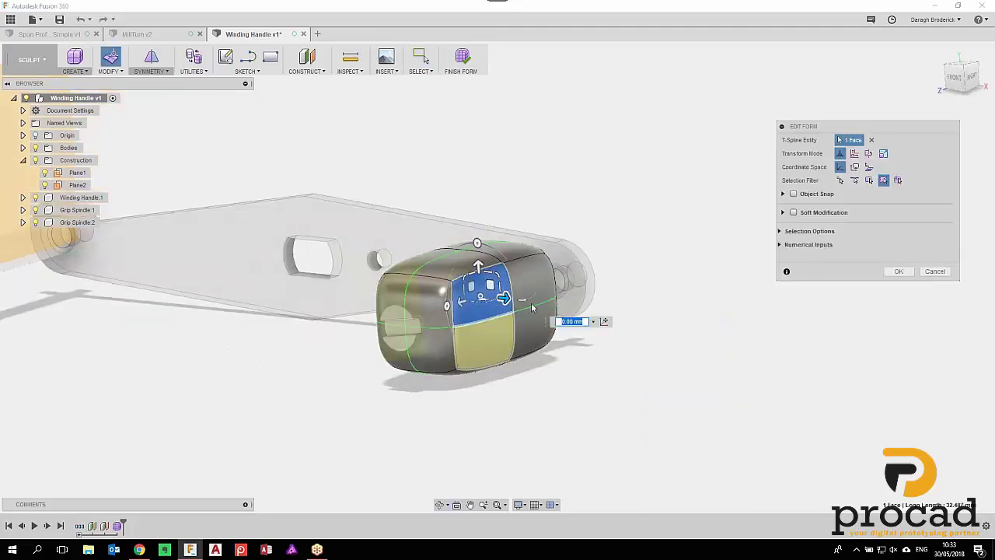
pyautogui.click(531, 273)
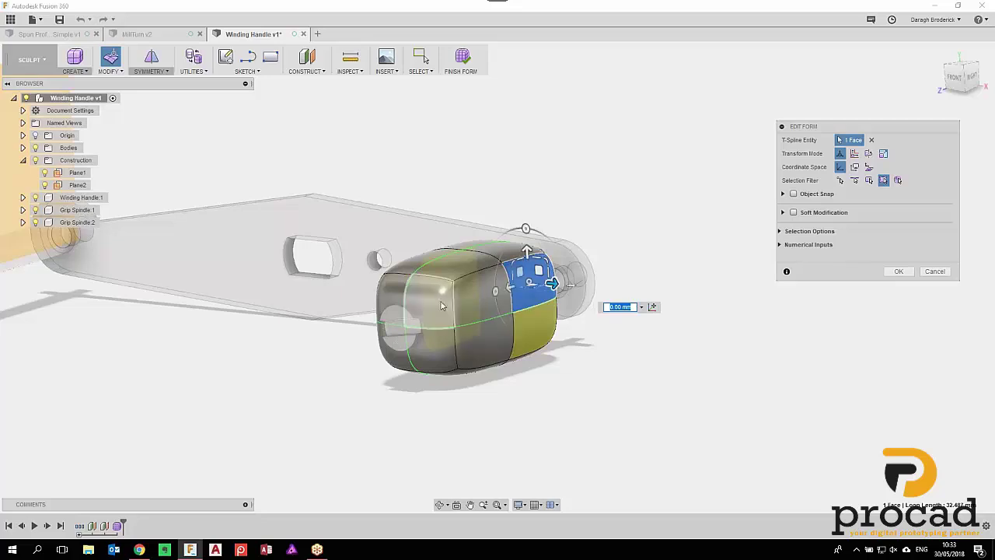
pyautogui.keyDown('shift'); pyautogui.click(466, 303); pyautogui.keyUp('shift')
pyautogui.keyDown('shift'); pyautogui.moveTo(466, 302); pyautogui.dragTo(404, 307, button='middle'); pyautogui.keyUp('shift')
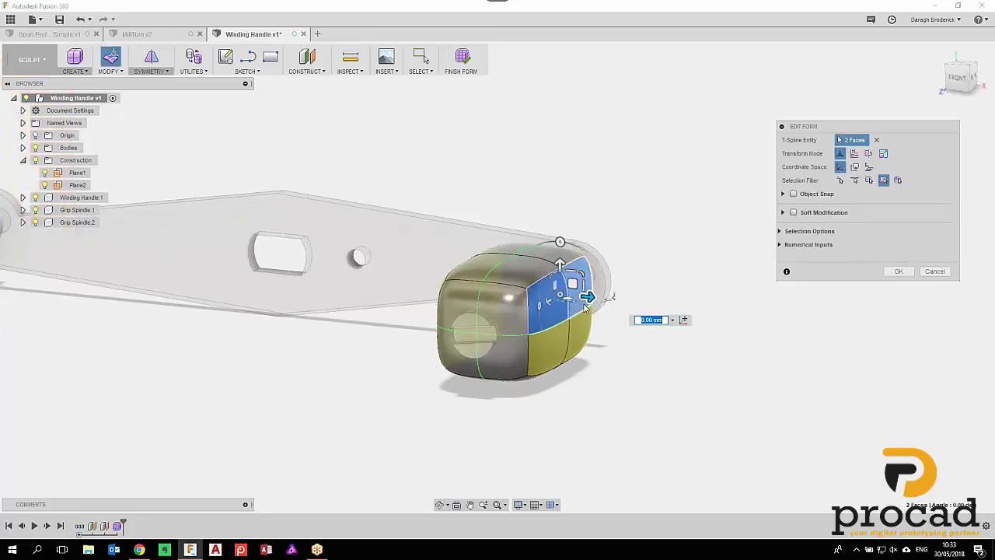
pyautogui.moveTo(585, 296)
pyautogui.mouseDown()
pyautogui.moveTo(561, 293)
pyautogui.moveTo(571, 288)
pyautogui.mouseUp()
pyautogui.keyDown('shift'); pyautogui.moveTo(576, 318); pyautogui.dragTo(556, 342, button='middle'); pyautogui.keyUp('shift')
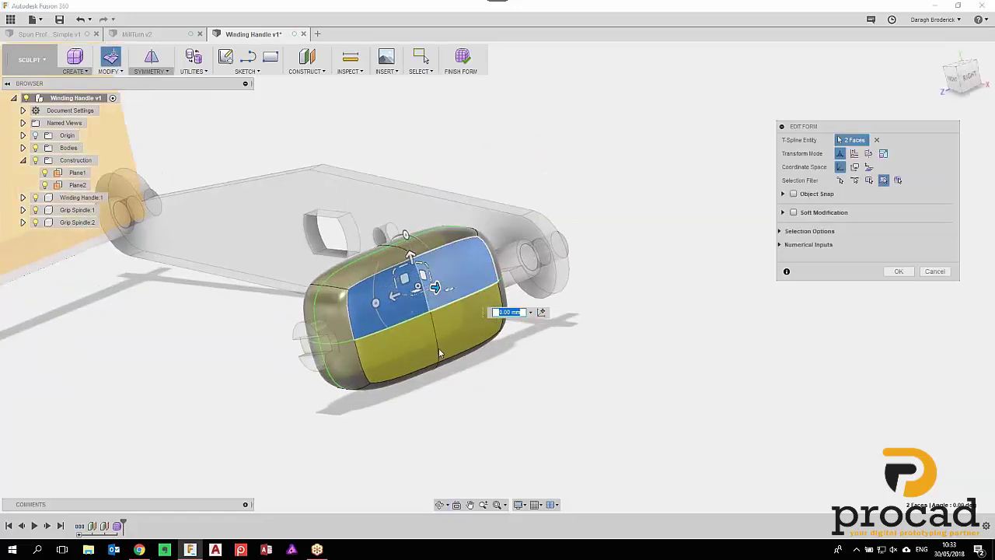
pyautogui.click(899, 272)
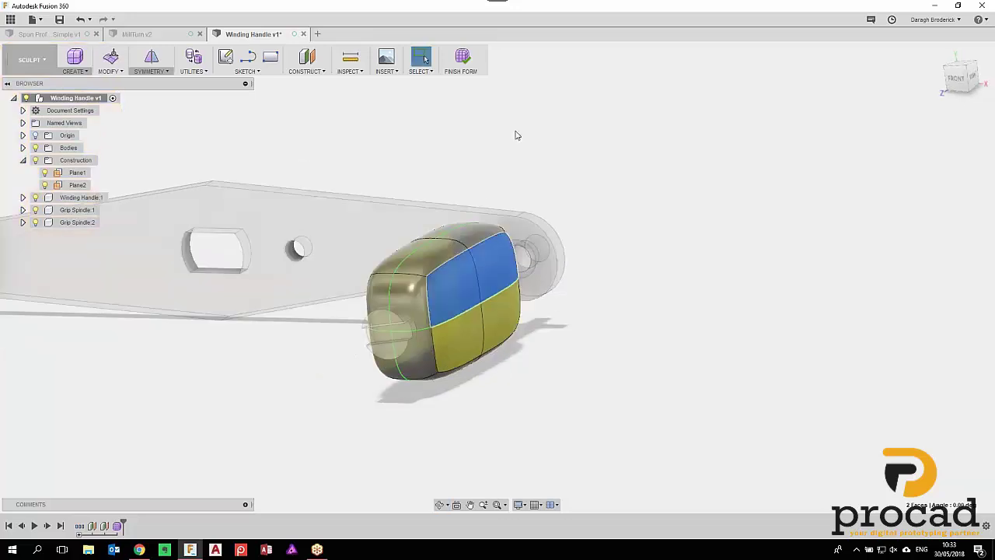
pyautogui.click(463, 59)
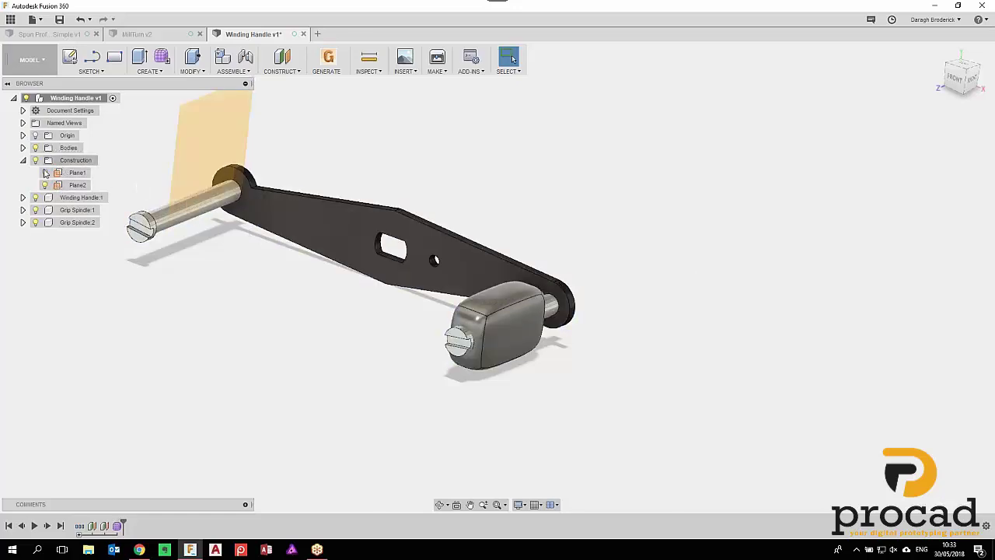
# Hide Plane1 and Plane2, then copy Body8 -80 mm along X onto the upper spindle
pyautogui.click(44, 172)
pyautogui.click(45, 185)
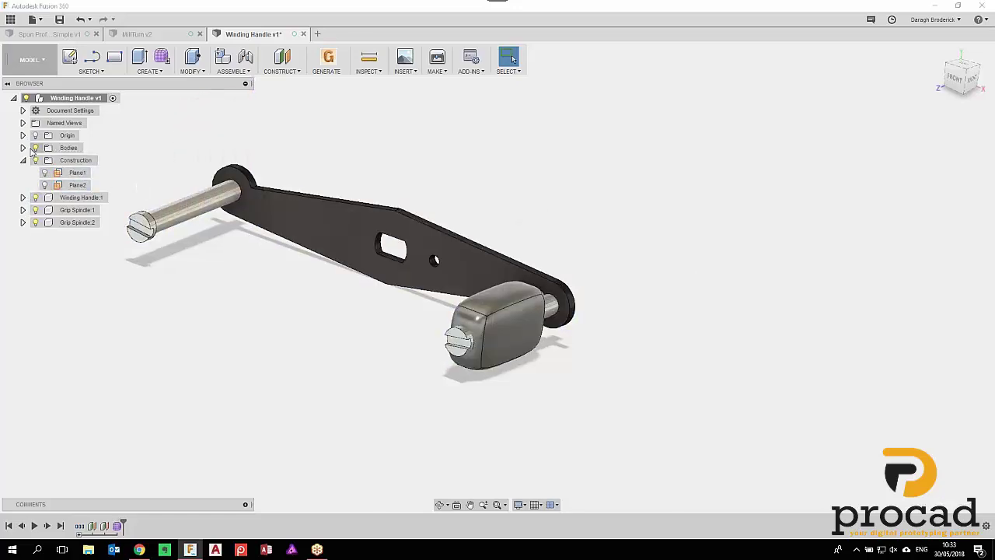
pyautogui.click(23, 148)
pyautogui.rightClick(64, 161)
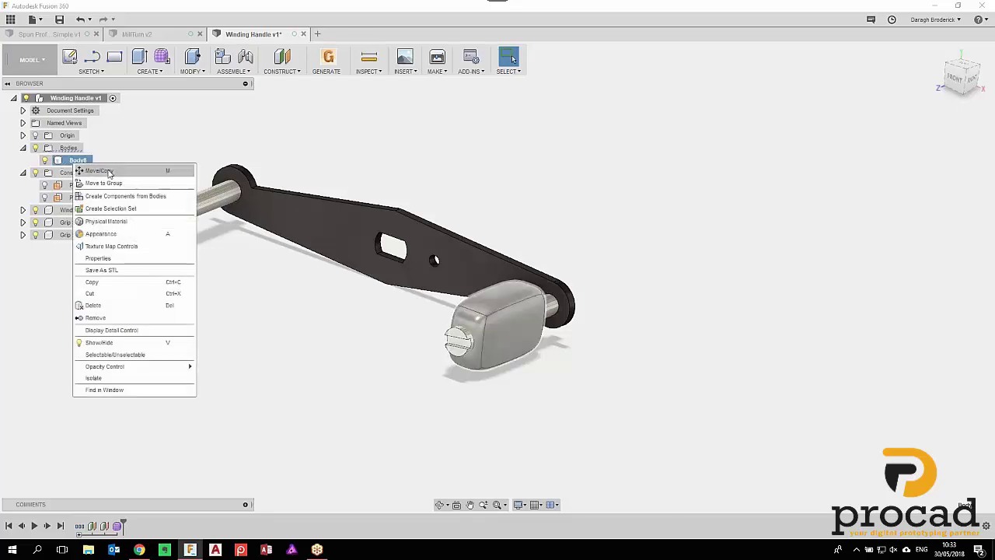
pyautogui.click(110, 172)
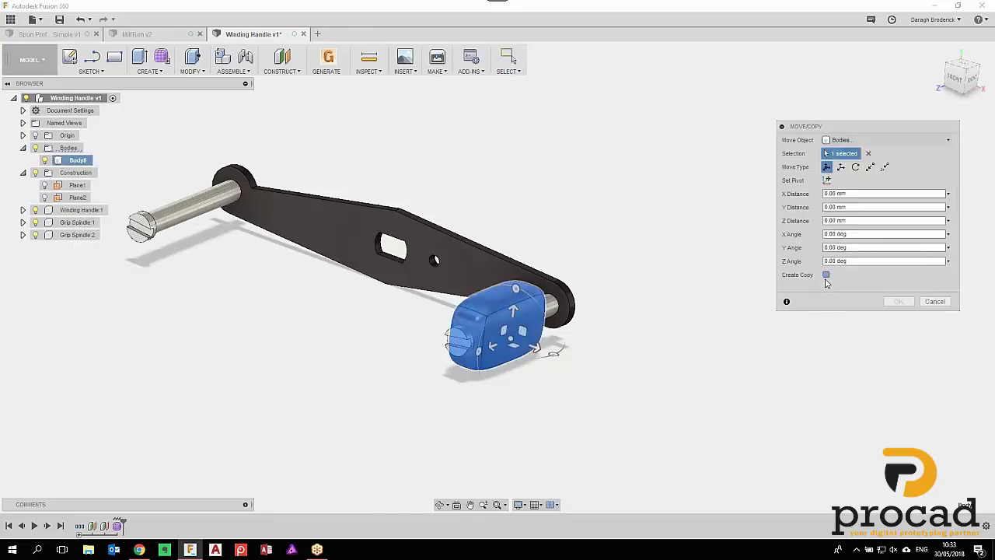
pyautogui.click(826, 274)
pyautogui.click(953, 79)
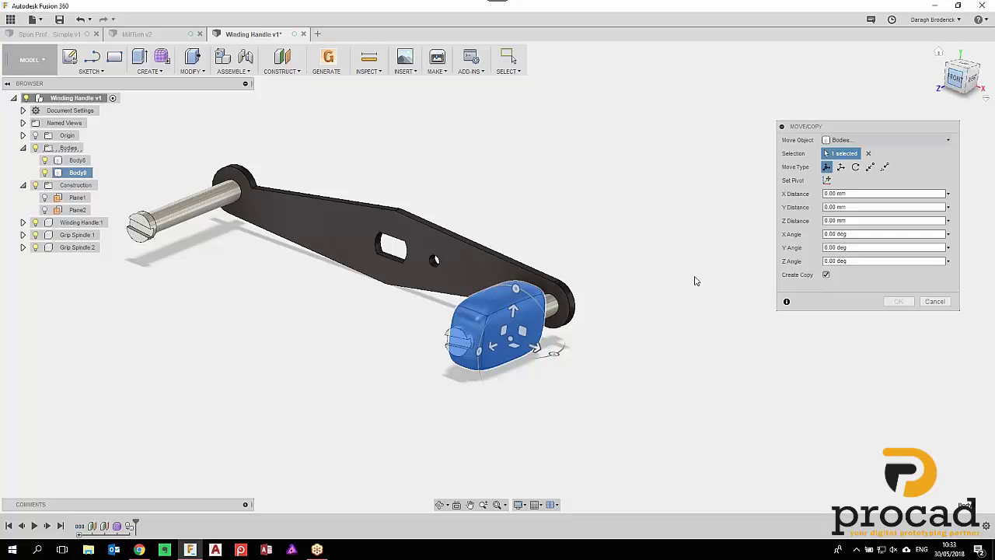
pyautogui.click(538, 345)
pyautogui.moveTo(538, 344); pyautogui.dragTo(146, 360)
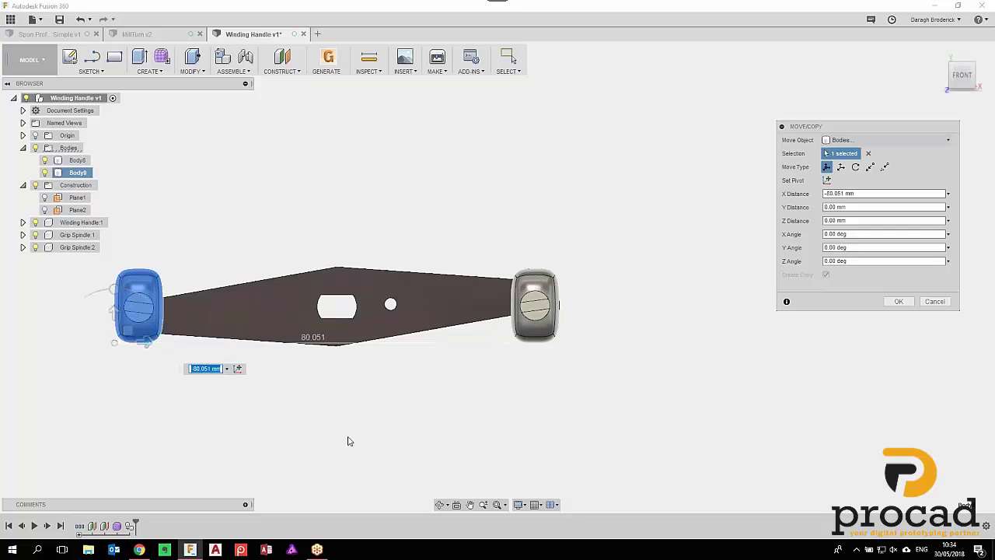
pyautogui.keyDown('shift'); pyautogui.moveTo(349, 440); pyautogui.dragTo(333, 415, button='middle'); pyautogui.keyUp('shift')
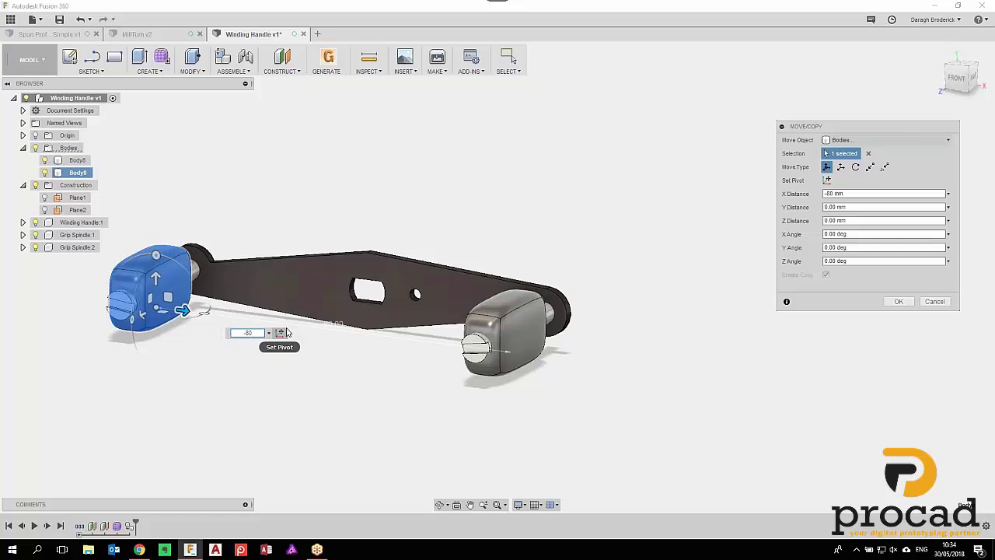
pyautogui.press('Return')
pyautogui.keyDown('shift'); pyautogui.moveTo(377, 440); pyautogui.dragTo(346, 416, button='middle'); pyautogui.keyUp('shift')
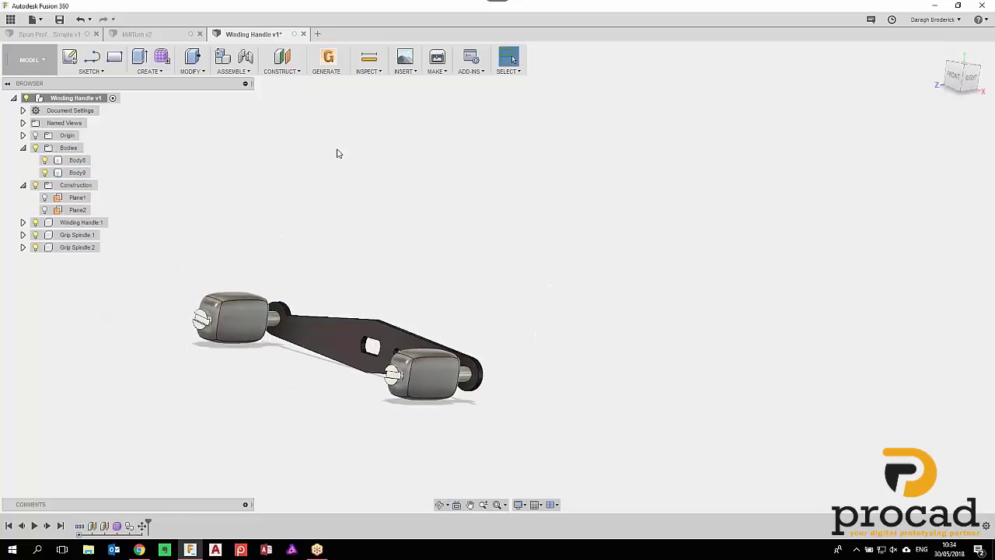
# Combine-cut the right grip with its spindle, keeping the spindle, and inspect the bore
pyautogui.click(199, 74)
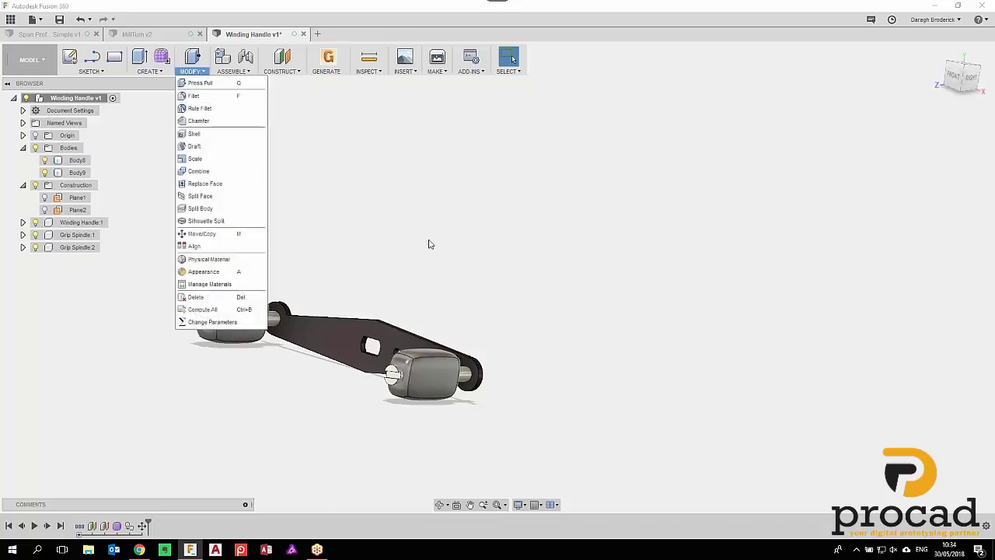
pyautogui.scroll(5, 400, 366)
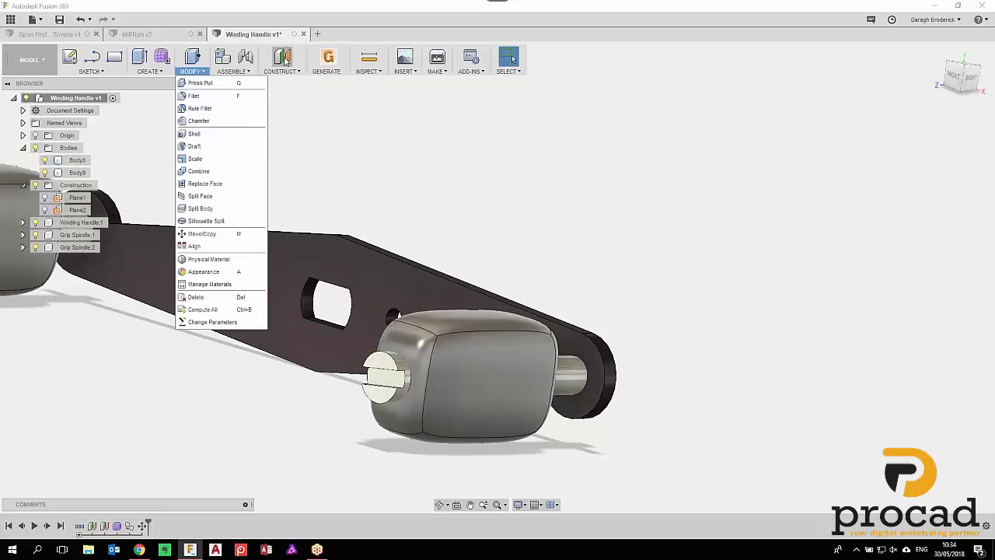
pyautogui.click(210, 172)
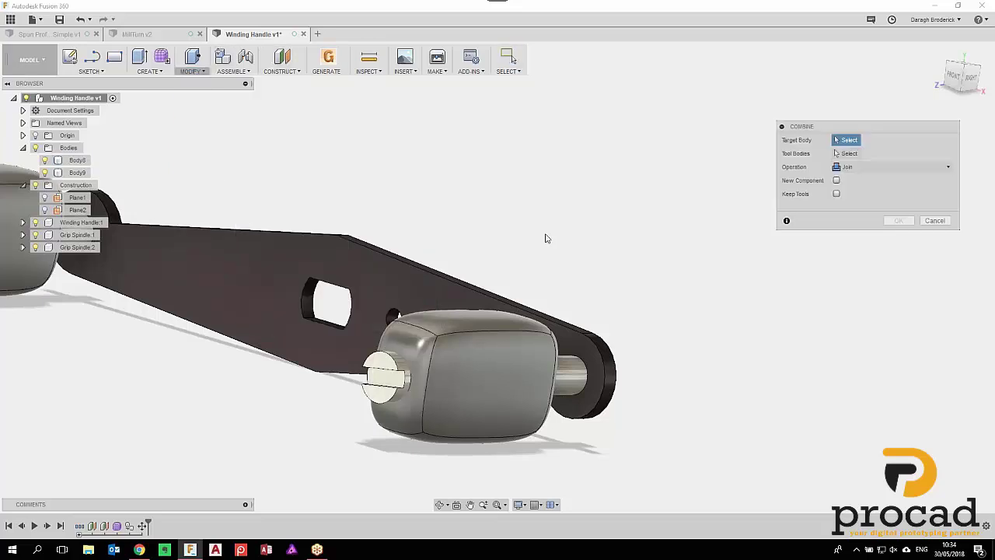
pyautogui.scroll(-3, 485, 347)
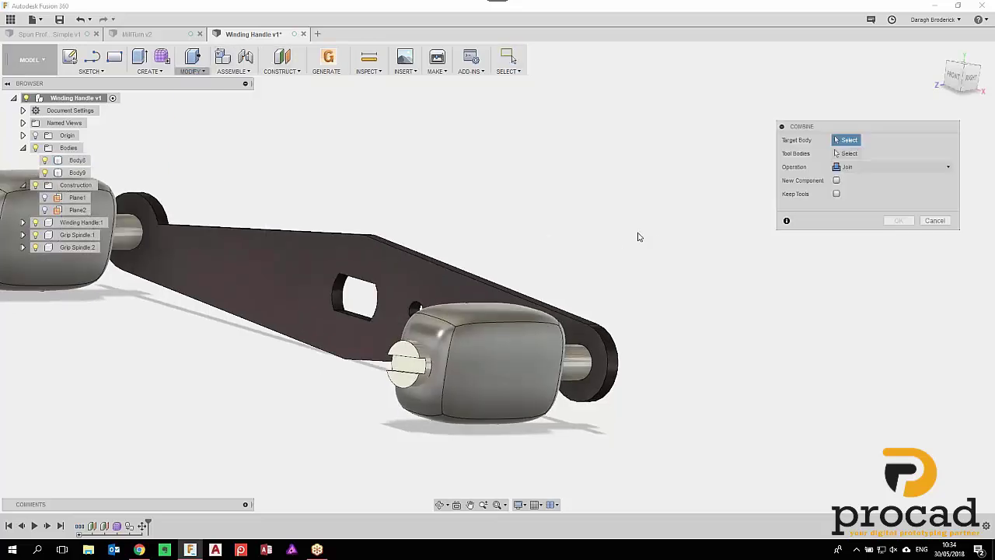
pyautogui.click(513, 327)
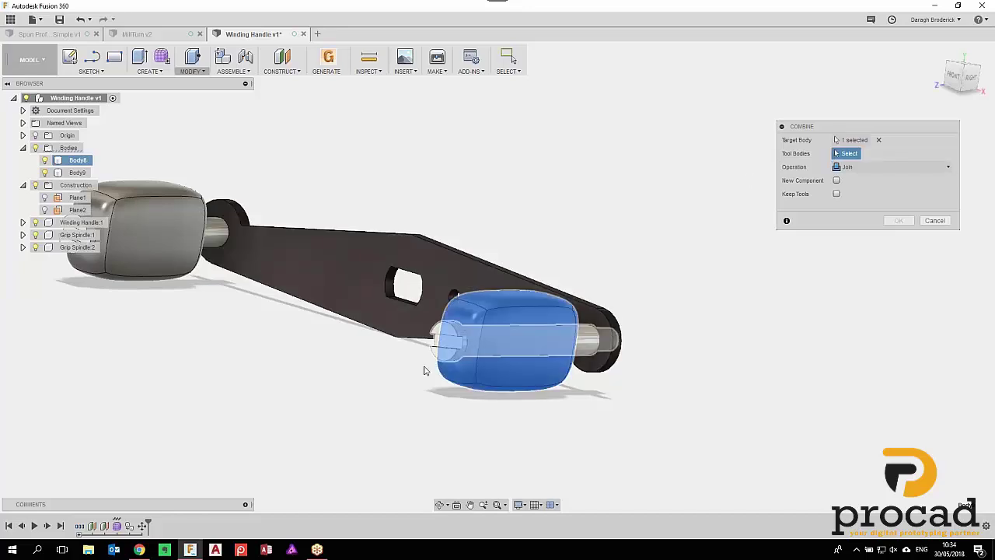
pyautogui.click(445, 350)
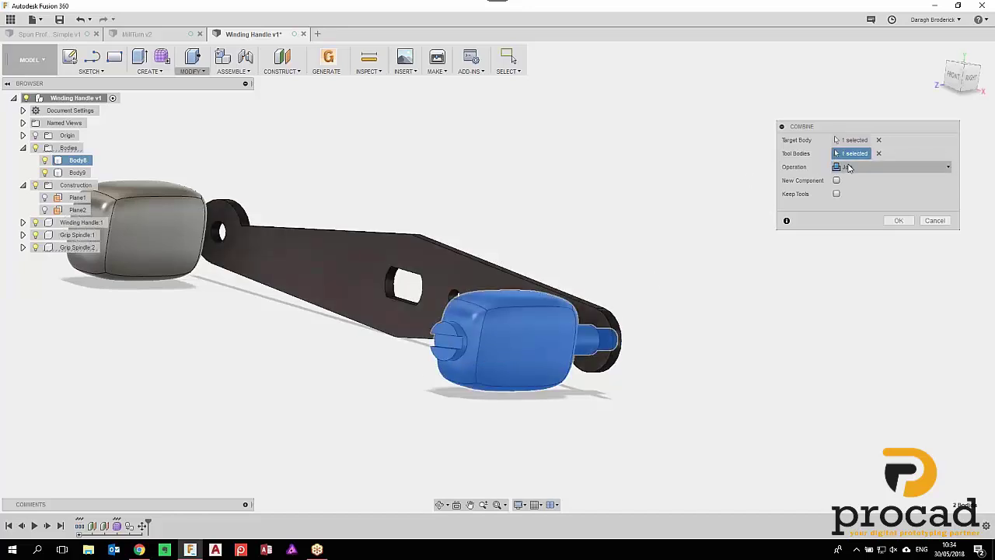
pyautogui.click(849, 167)
pyautogui.click(850, 192)
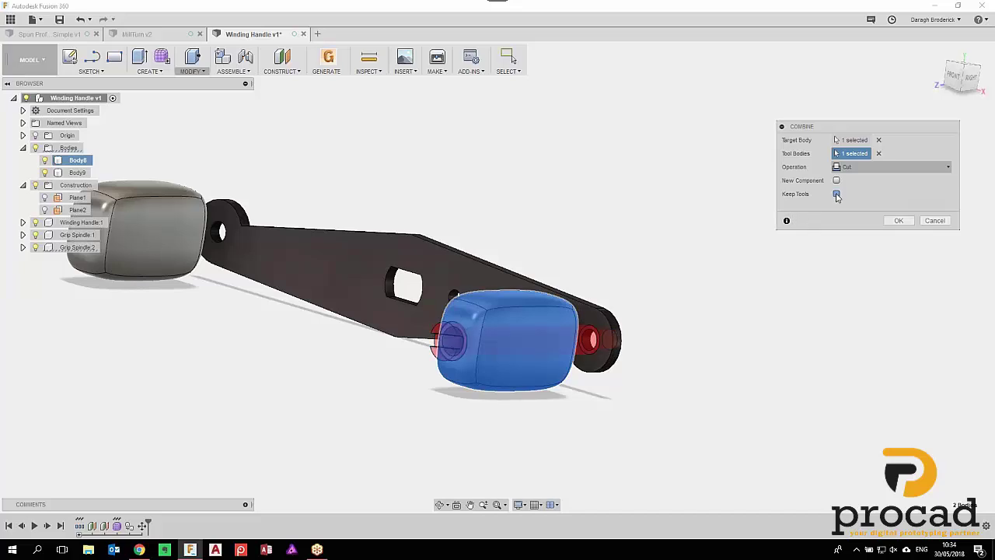
pyautogui.click(900, 220)
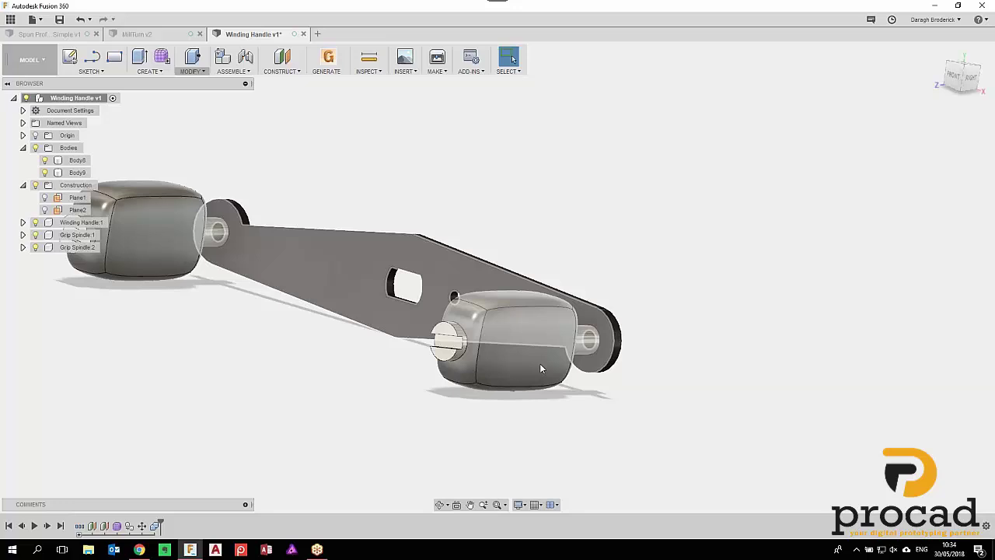
pyautogui.click(34, 248)
pyautogui.keyDown('shift'); pyautogui.moveTo(241, 381); pyautogui.dragTo(311, 373, button='middle'); pyautogui.keyUp('shift')
pyautogui.click(48, 249)
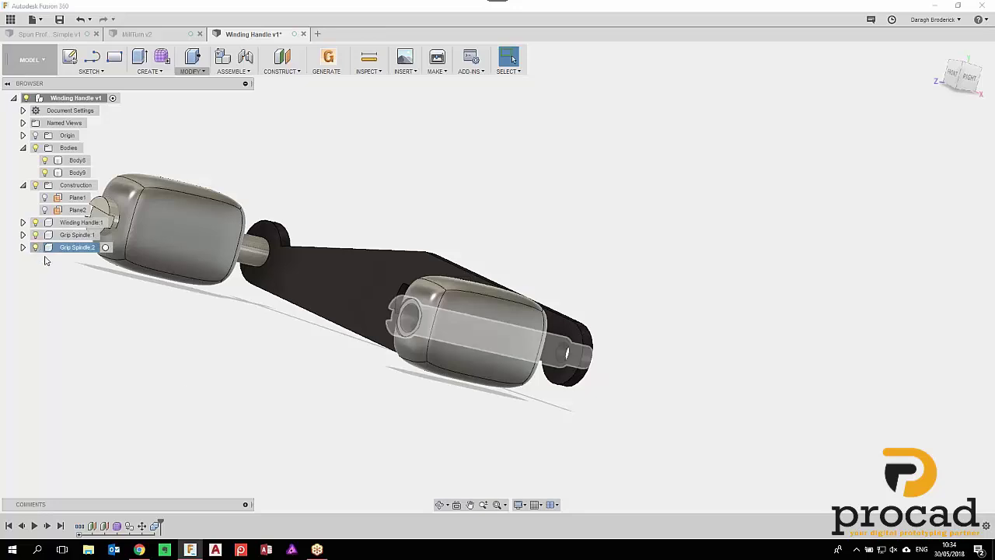
pyautogui.click(45, 260)
# Repeat the Combine cut on the left grip using the left spindle as the tool
pyautogui.rightClick(200, 384)
pyautogui.click(200, 356)
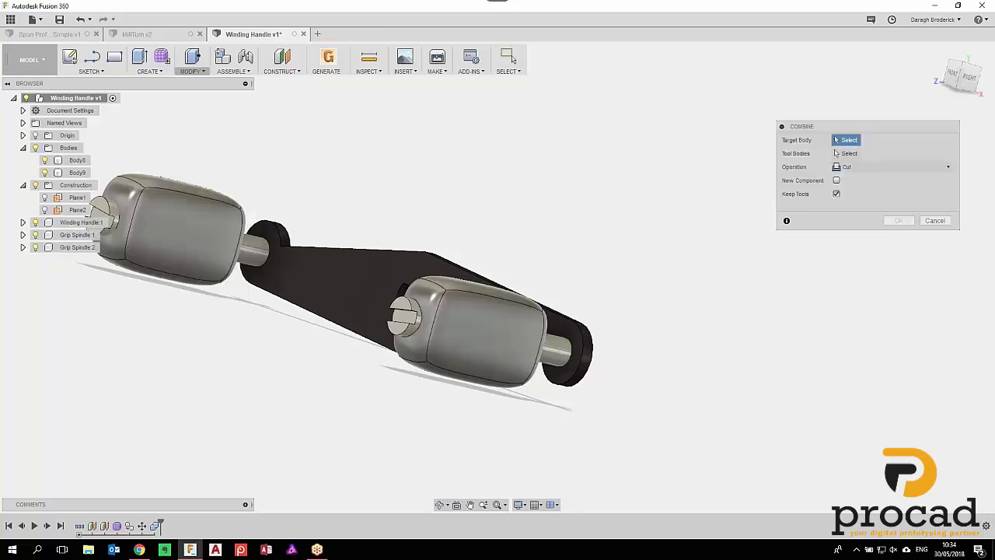
pyautogui.moveTo(158, 239); pyautogui.dragTo(318, 345, button='middle')
pyautogui.click(317, 344)
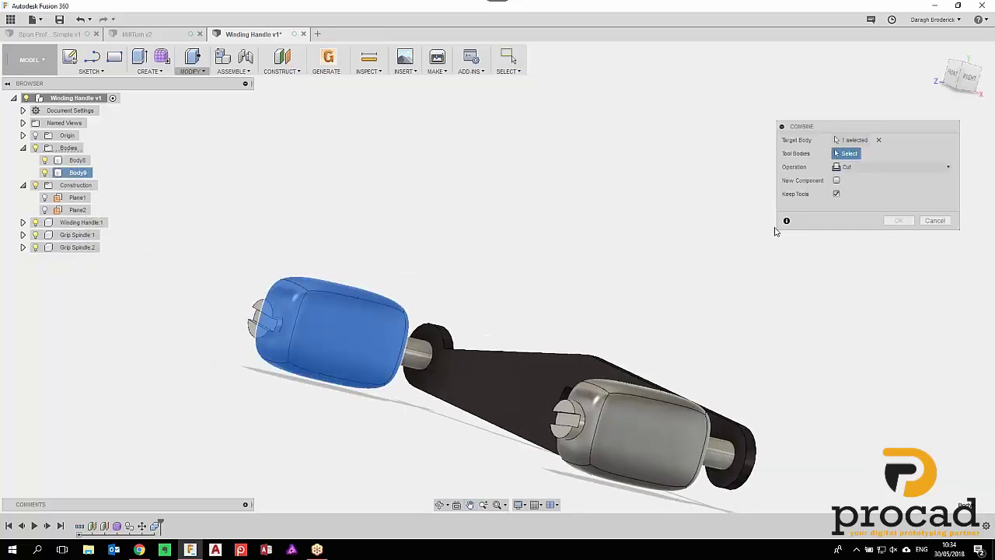
pyautogui.click(280, 325)
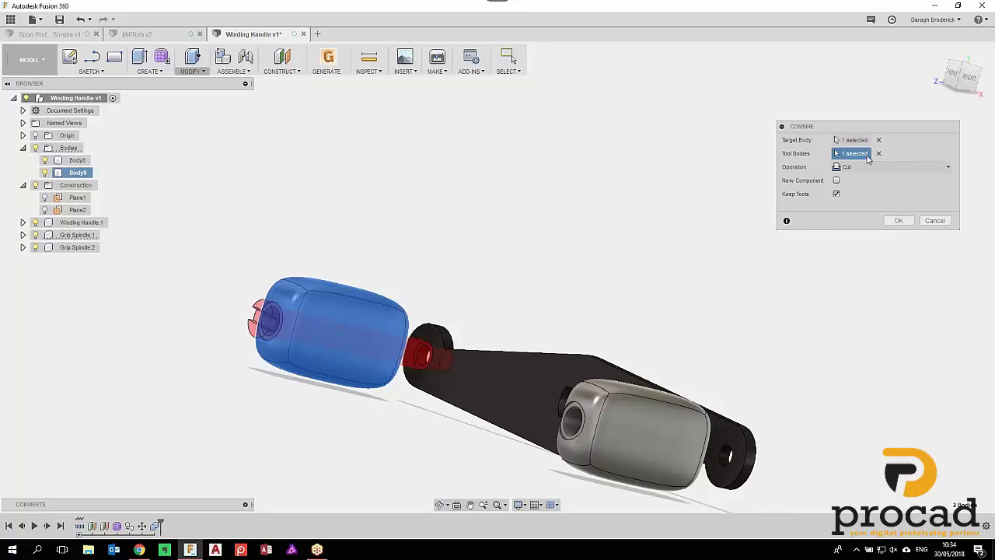
pyautogui.click(899, 221)
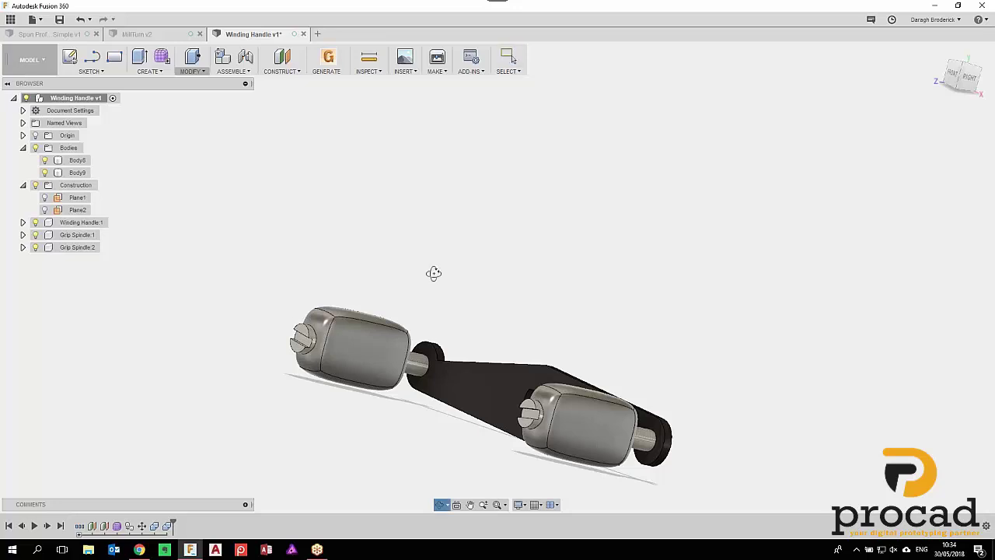
pyautogui.keyDown('shift'); pyautogui.moveTo(433, 272); pyautogui.dragTo(328, 273, button='middle'); pyautogui.keyUp('shift')
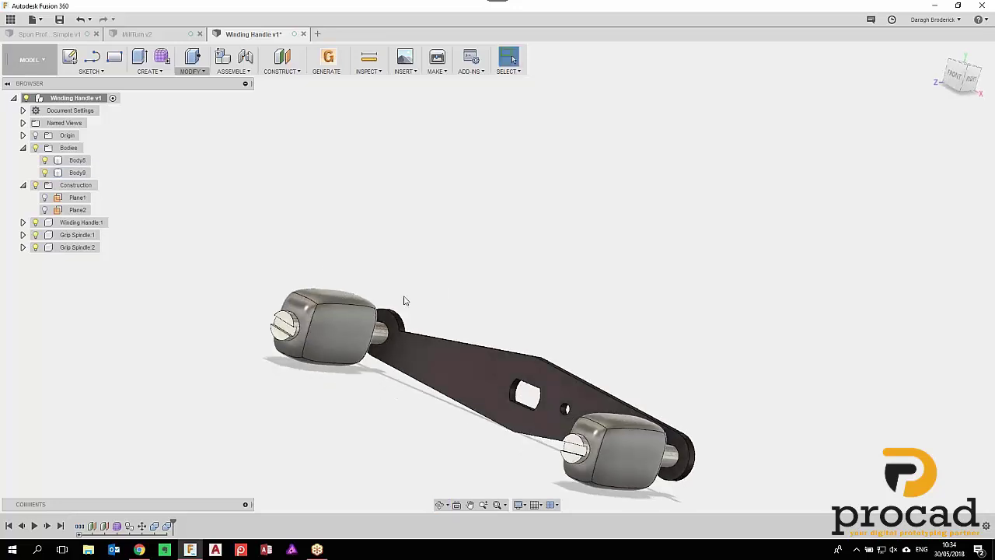
# Turn Body8 and Body9 into components, then undo the test move of the left grip
pyautogui.keyDown('shift'); pyautogui.moveTo(404, 301); pyautogui.dragTo(346, 373, button='middle'); pyautogui.keyUp('shift')
pyautogui.click(77, 160)
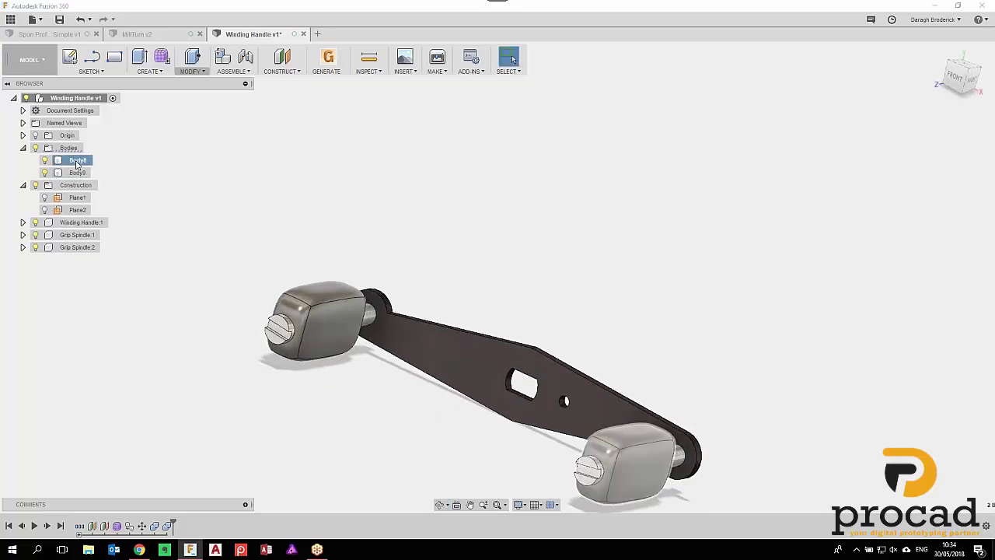
pyautogui.keyDown('shift'); pyautogui.click(77, 173); pyautogui.keyUp('shift')
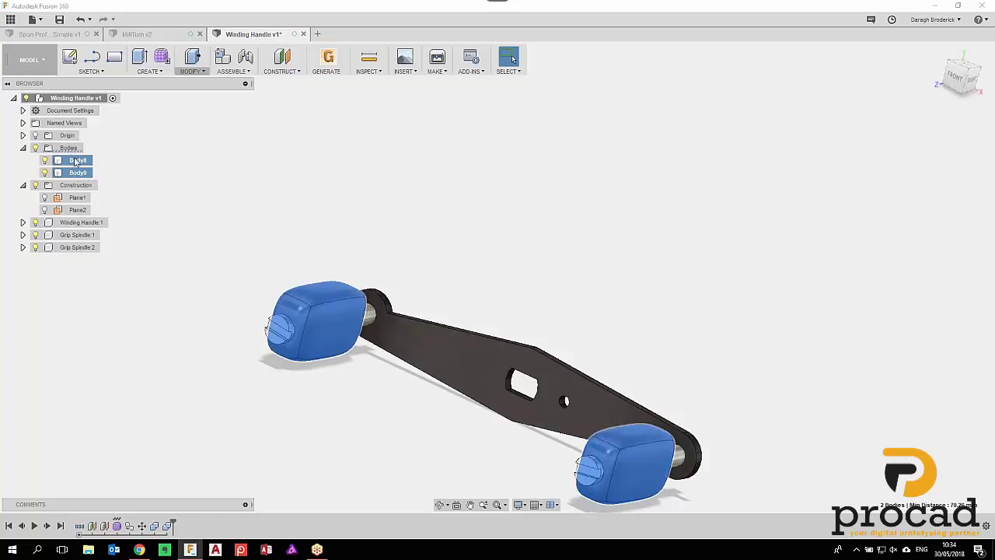
pyautogui.rightClick(76, 161)
pyautogui.click(106, 208)
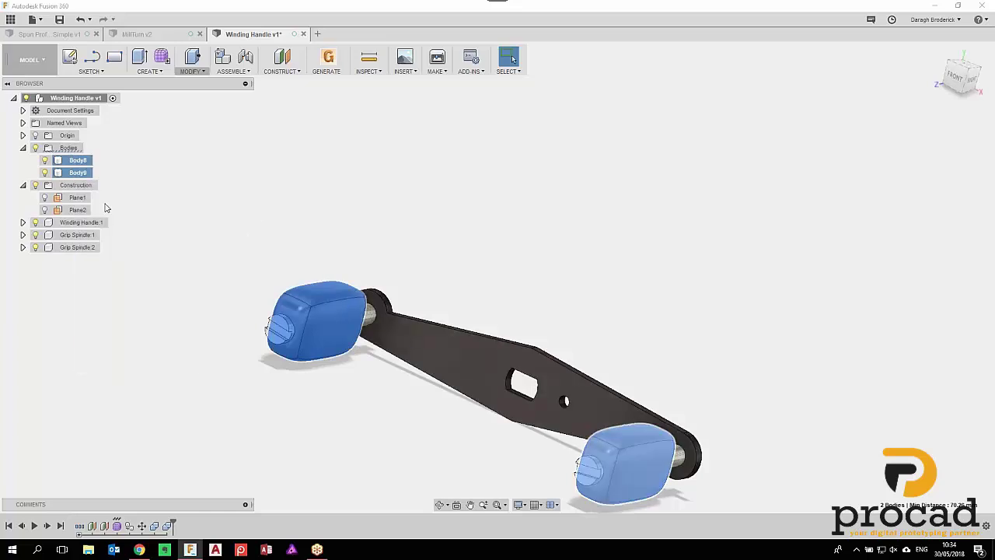
pyautogui.moveTo(280, 296); pyautogui.dragTo(253, 271)
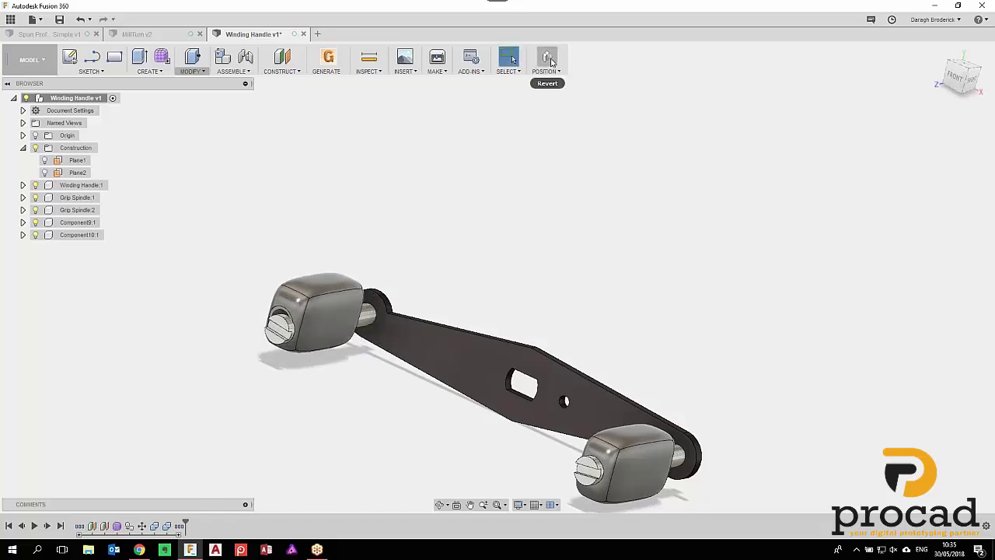
pyautogui.click(548, 59)
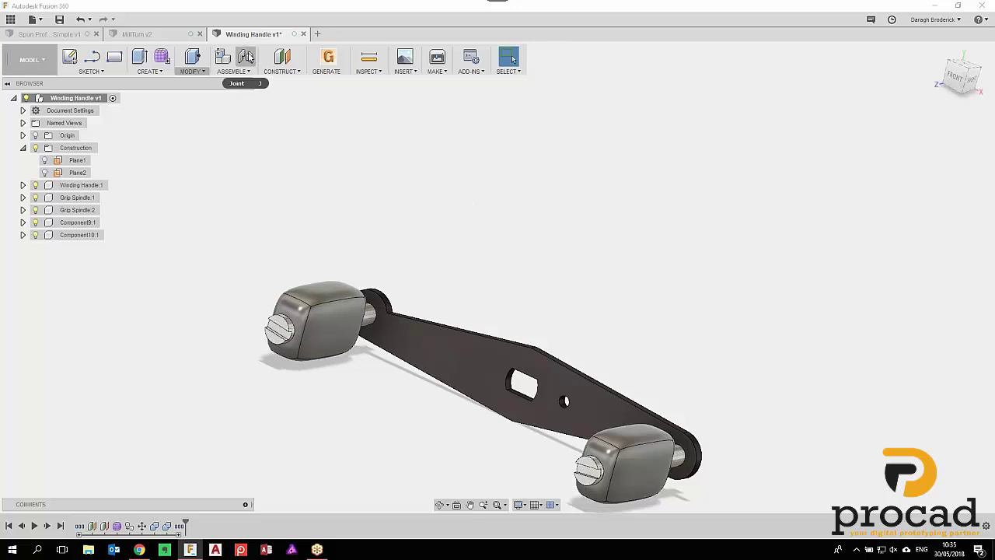
# Rigidly joint the left grip to the centre of its spindle end
pyautogui.click(245, 58)
pyautogui.scroll(5, 366, 413)
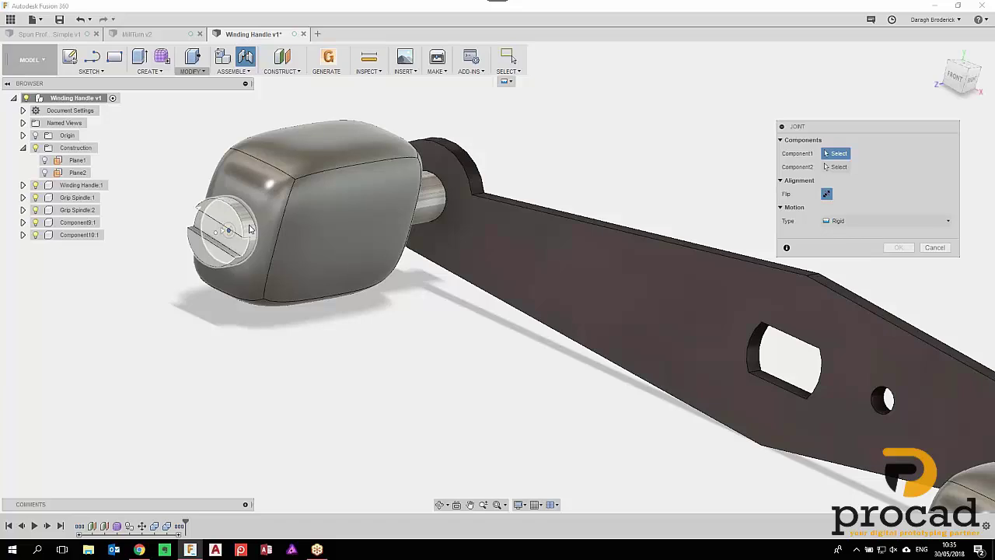
pyautogui.click(246, 230)
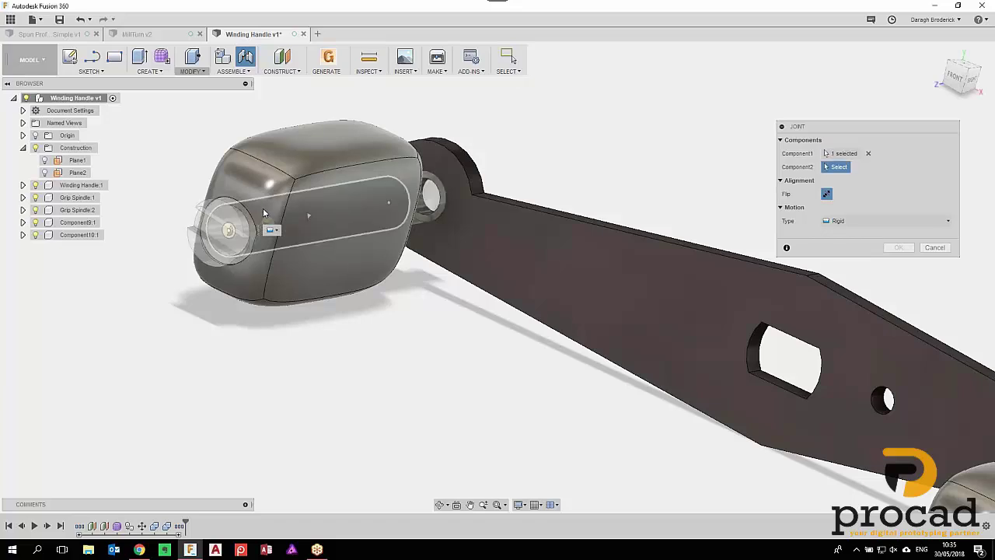
pyautogui.click(229, 232)
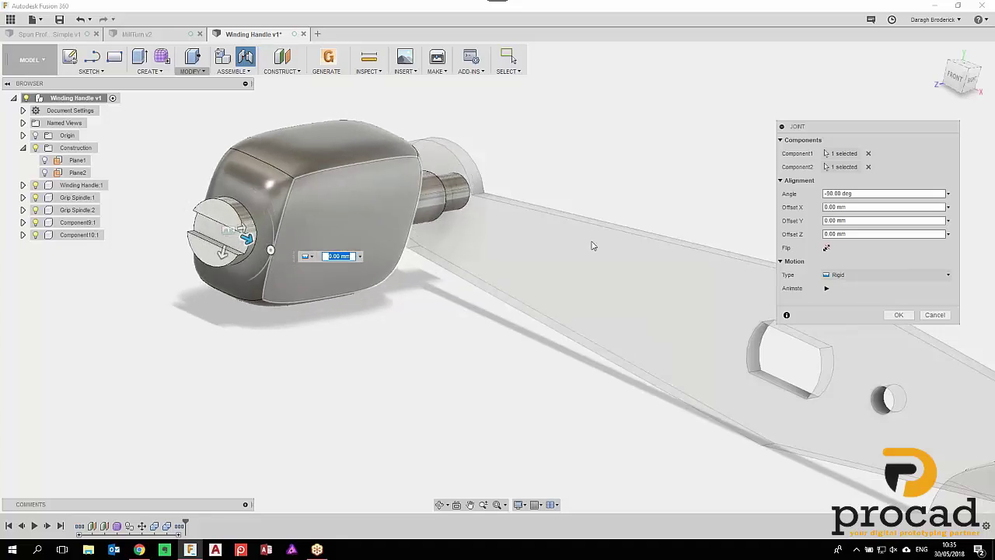
pyautogui.click(899, 315)
pyautogui.scroll(-5, 506, 392)
# Rigidly joint the right grip's hole centre to the right spindle end
pyautogui.rightClick(682, 426)
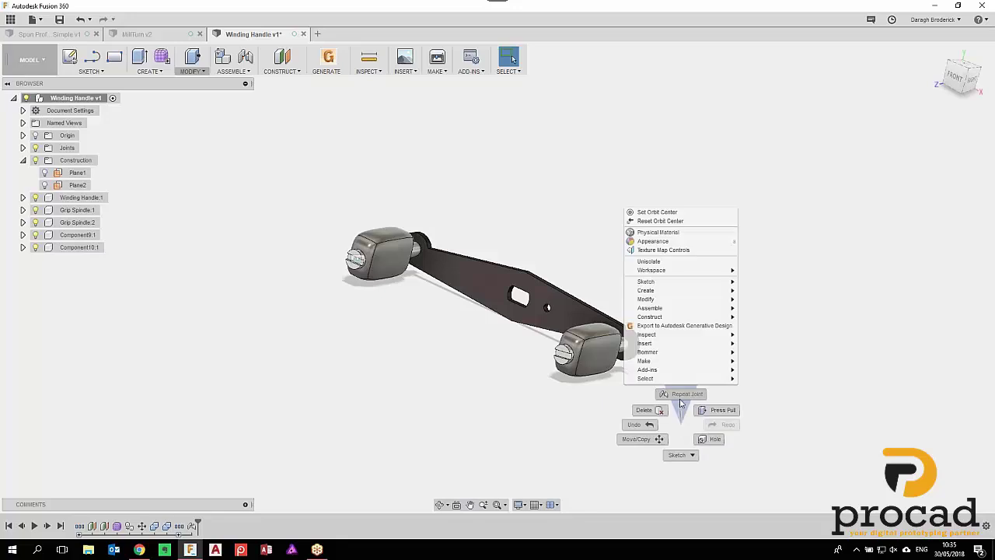
pyautogui.click(682, 393)
pyautogui.scroll(10, 591, 365)
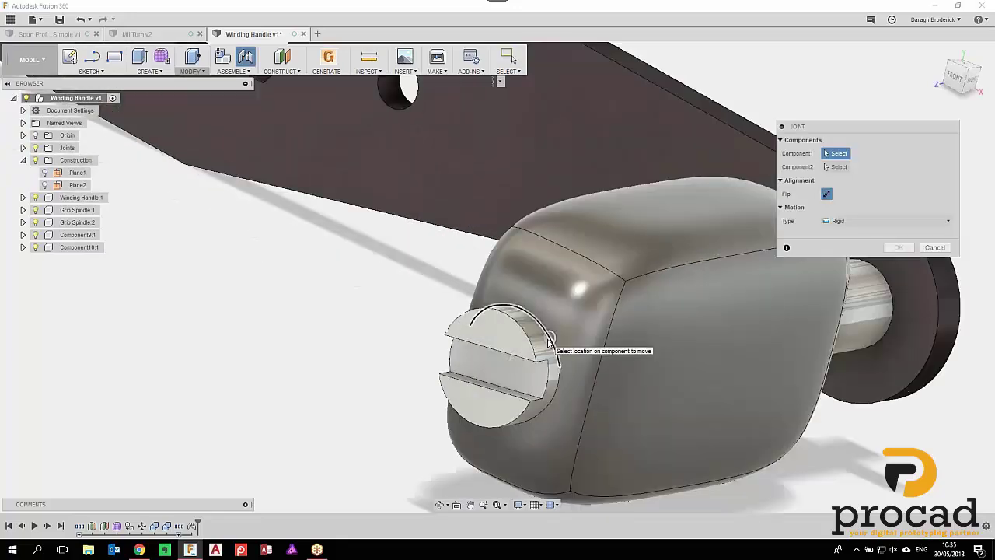
pyautogui.click(551, 346)
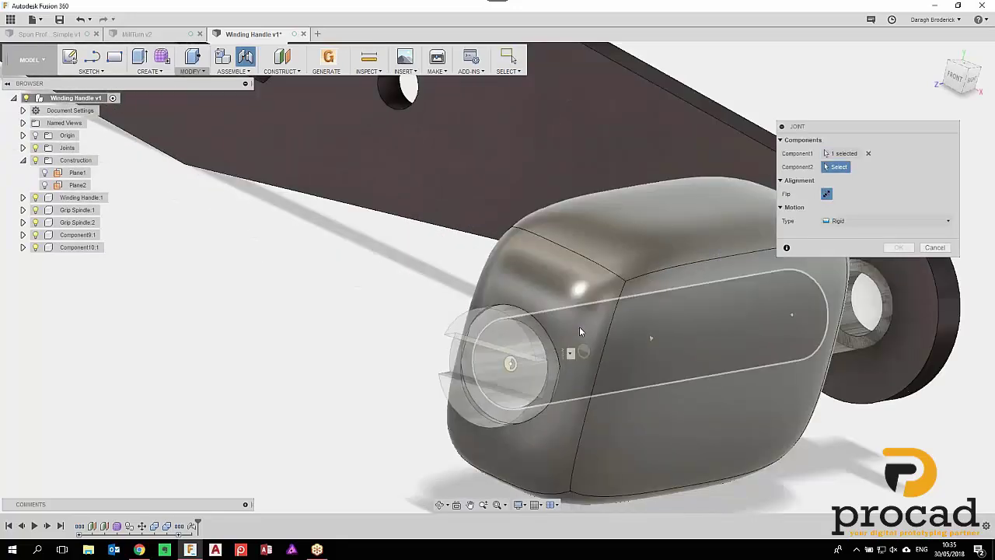
pyautogui.click(510, 364)
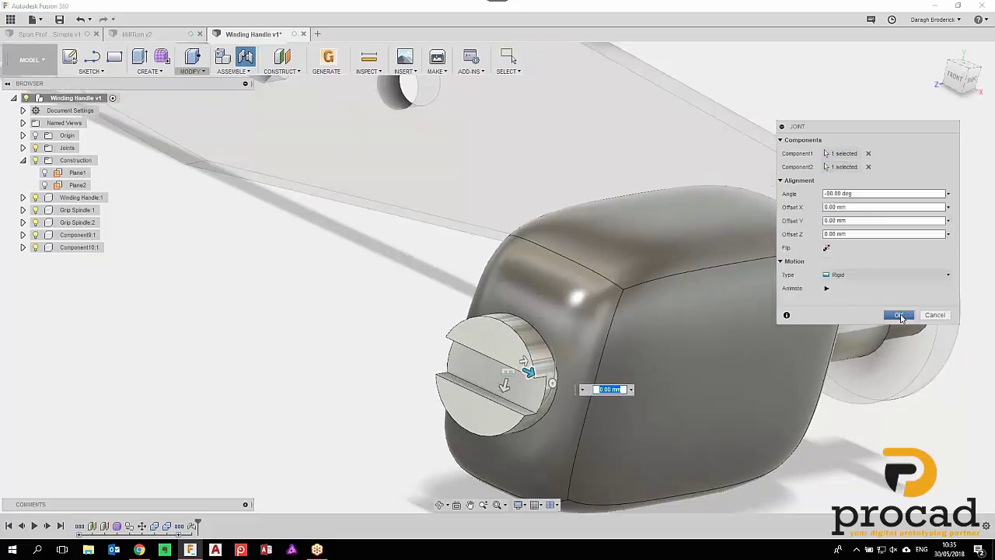
pyautogui.click(900, 317)
pyautogui.scroll(-5, 635, 322)
pyautogui.keyDown('shift'); pyautogui.moveTo(606, 314); pyautogui.dragTo(392, 319, button='middle'); pyautogui.keyUp('shift')
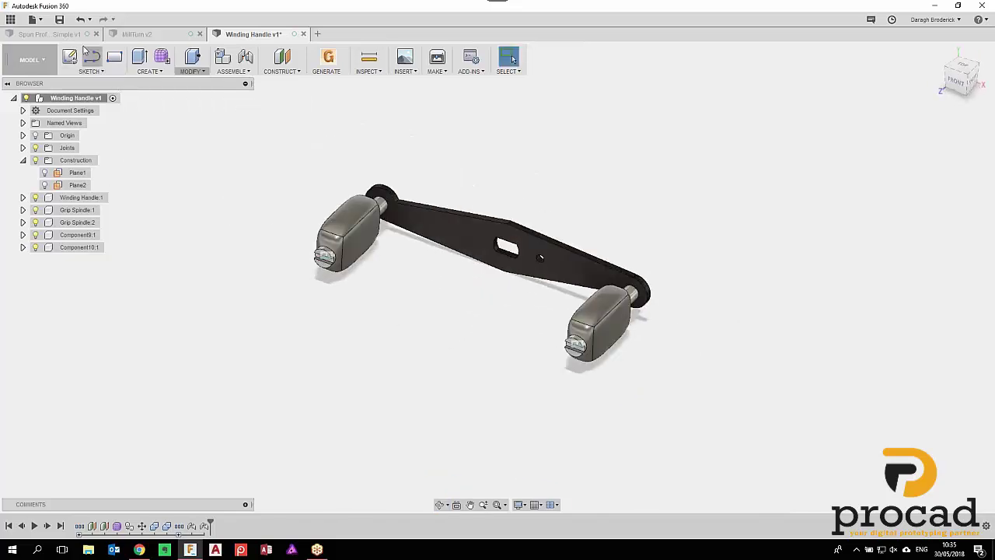
# Save the Winding Handle design as a new version with description 'Grips Added'
pyautogui.click(59, 19)
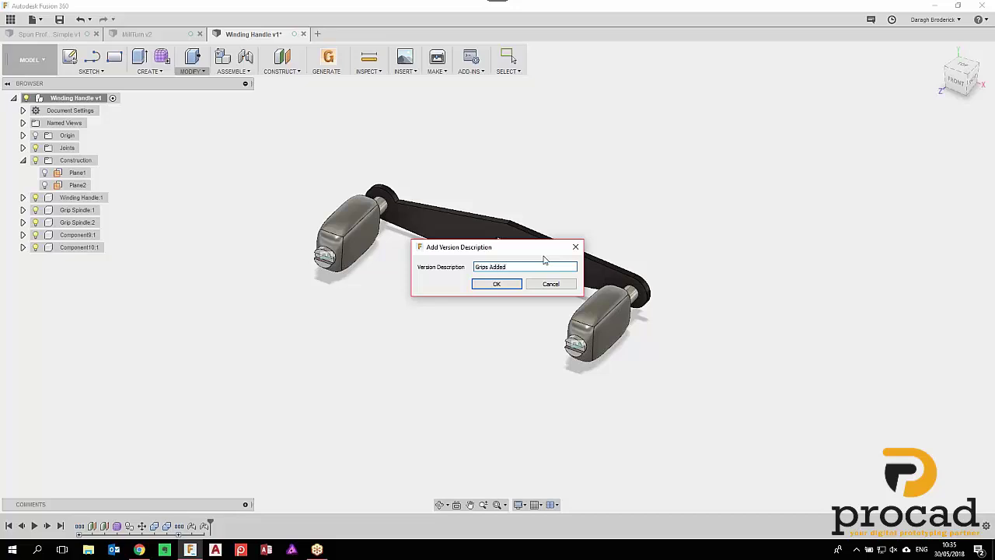
pyautogui.click(489, 284)
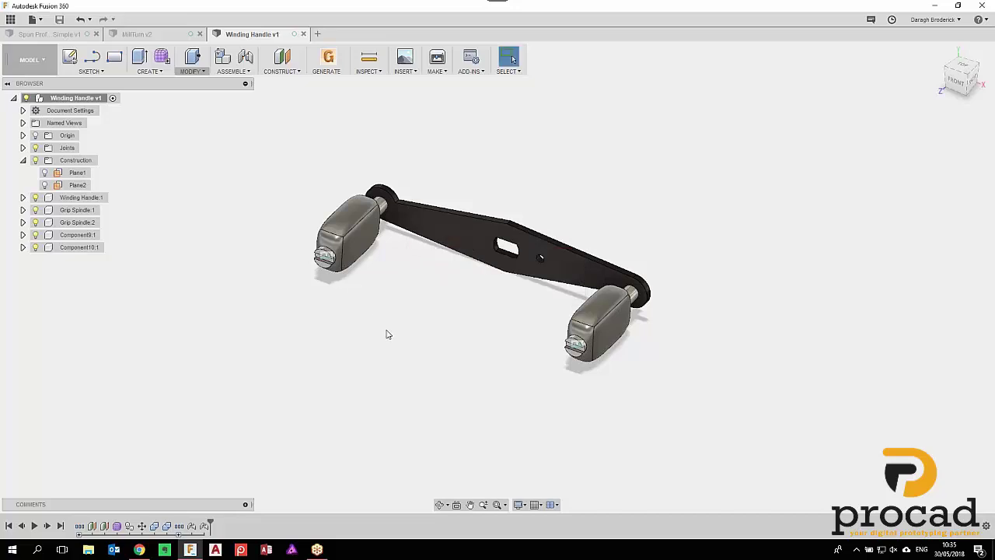
pyautogui.keyDown('shift'); pyautogui.moveTo(384, 334); pyautogui.dragTo(355, 315, button='middle'); pyautogui.keyUp('shift')
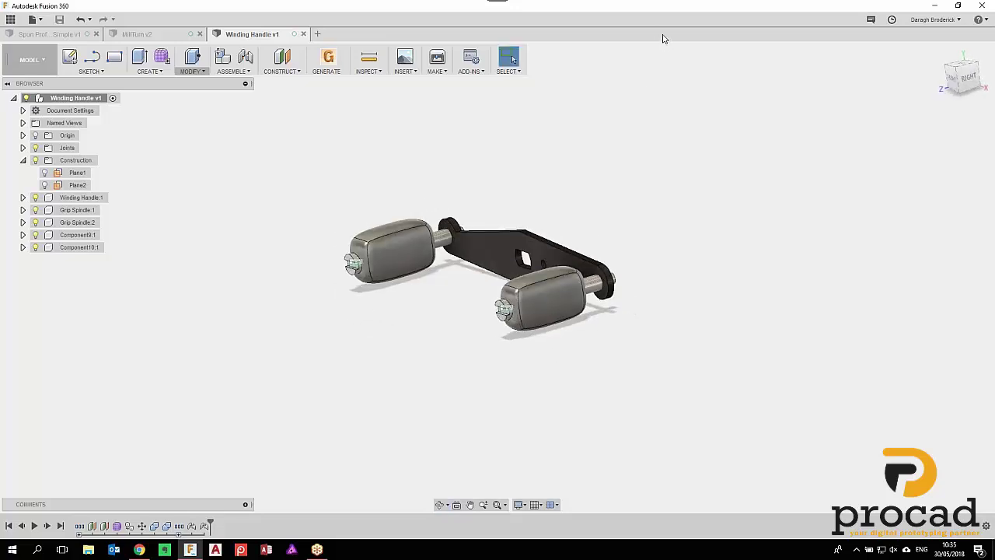
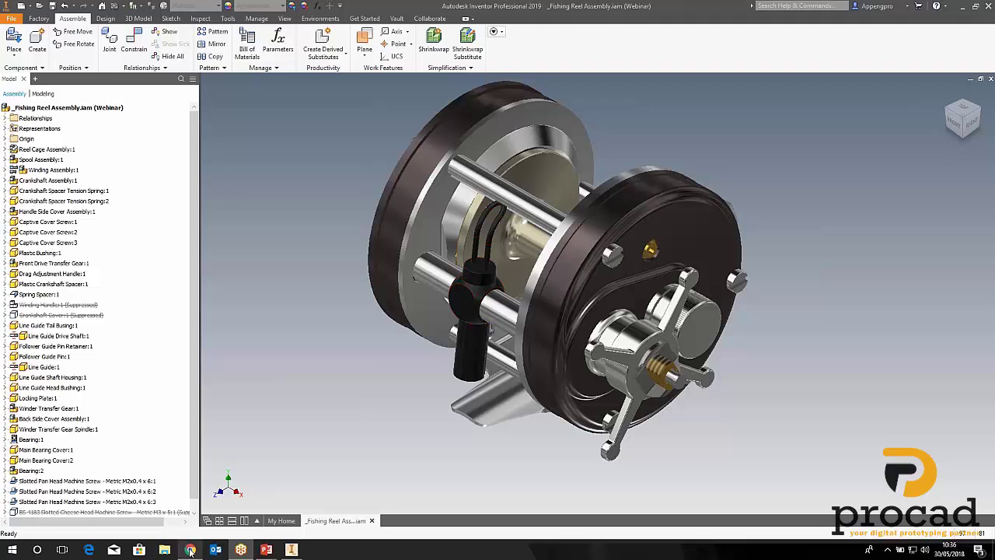
# Bring Fusion Team forward and reload it; briefly open the Winding Handle design, then close the project tab
pyautogui.moveTo(190, 550)
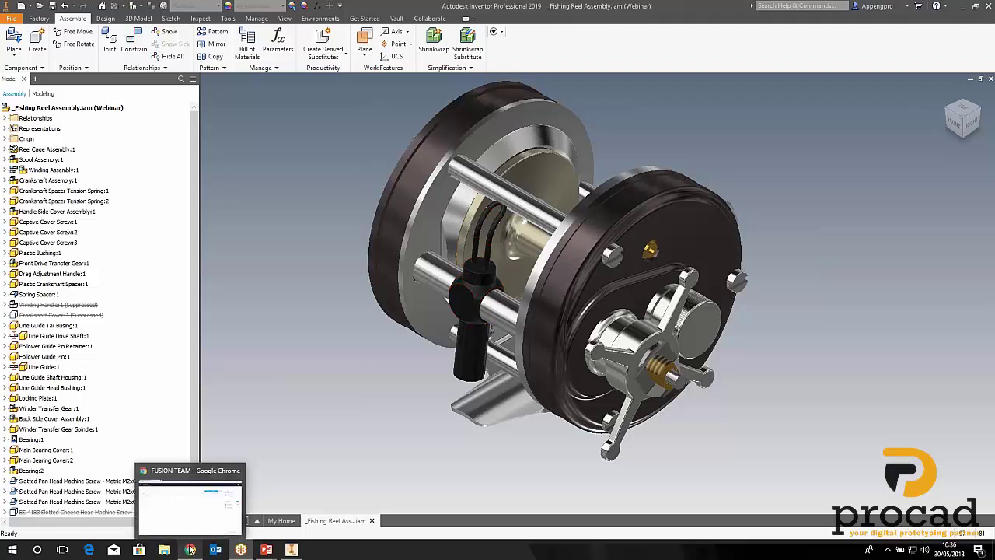
pyautogui.click(188, 524)
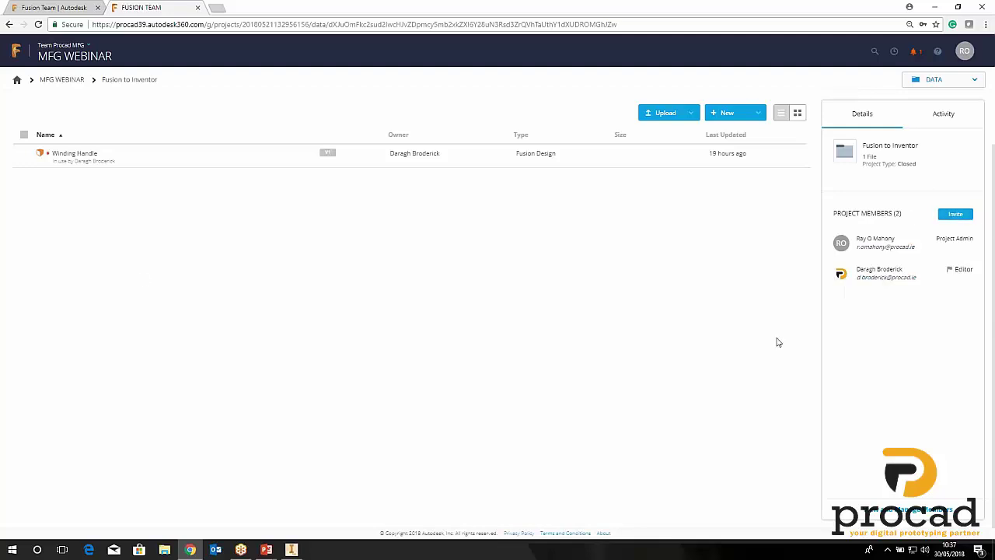
pyautogui.click(38, 24)
pyautogui.click(81, 158)
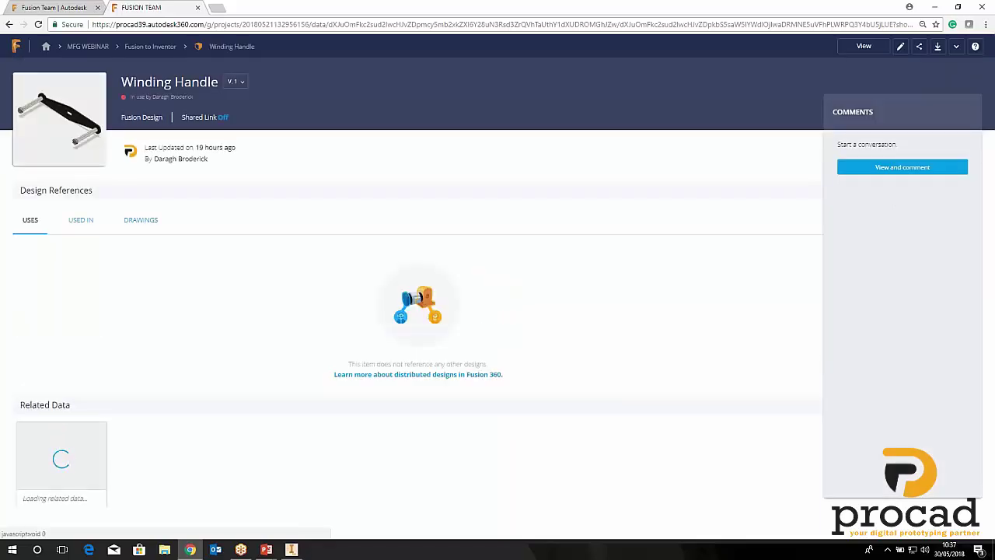
pyautogui.click(149, 47)
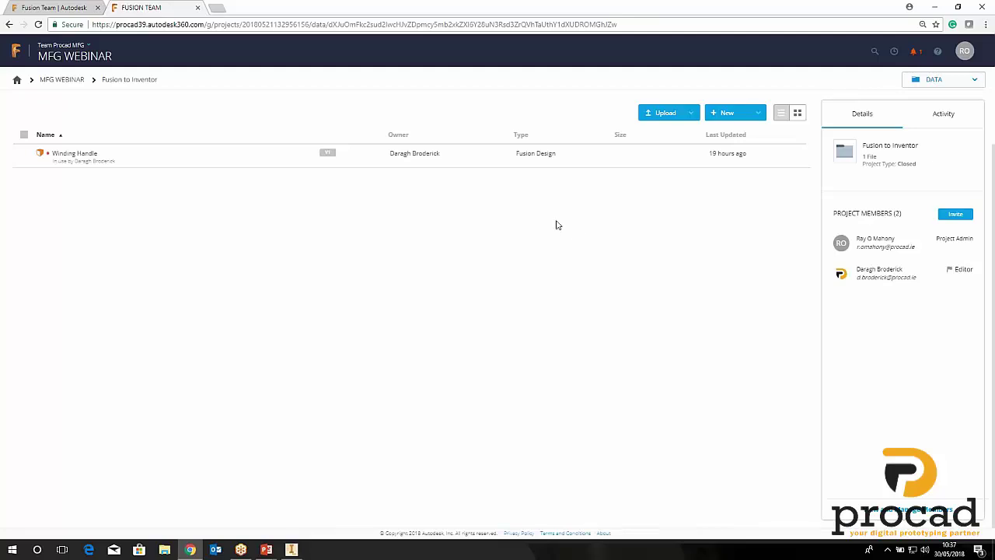
pyautogui.click(38, 25)
pyautogui.click(198, 8)
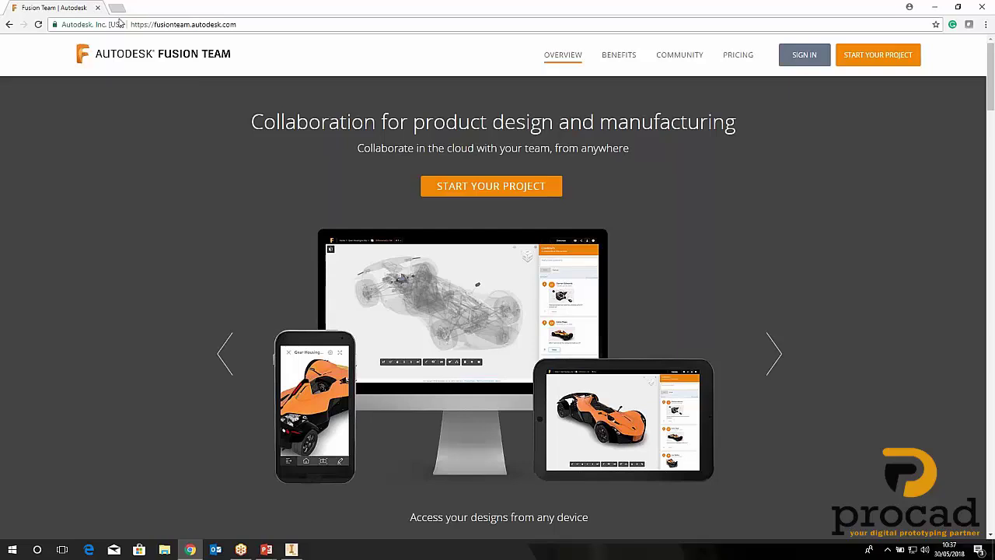
# Sign in, then open MFG WEBINAR > Fusion to Inventor > Winding Handle in the 3D viewer
pyautogui.click(805, 55)
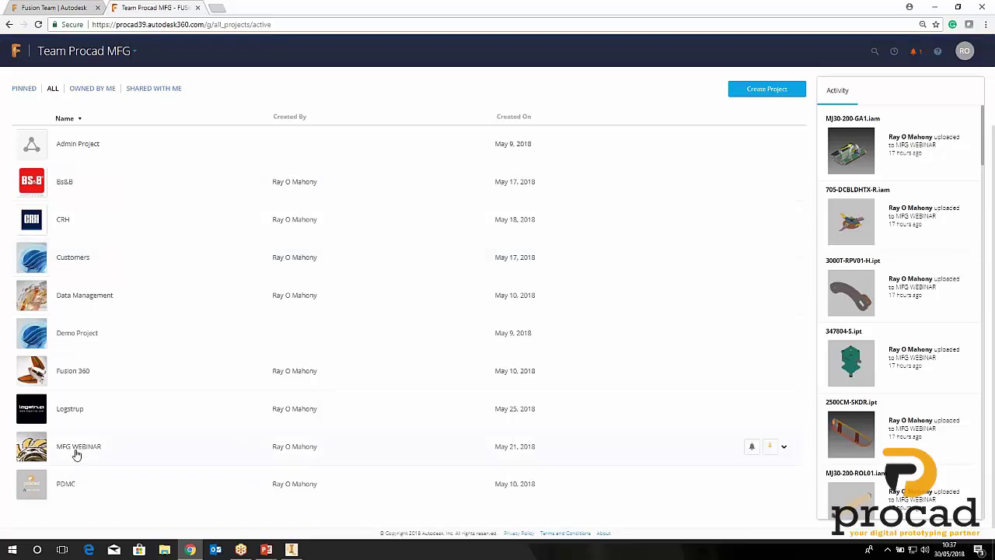
pyautogui.click(74, 452)
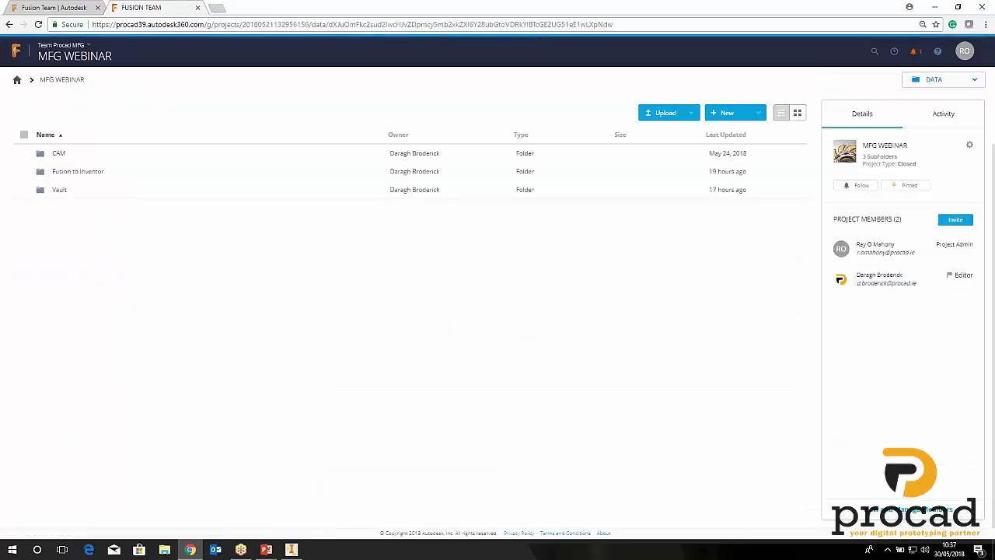
pyautogui.click(82, 172)
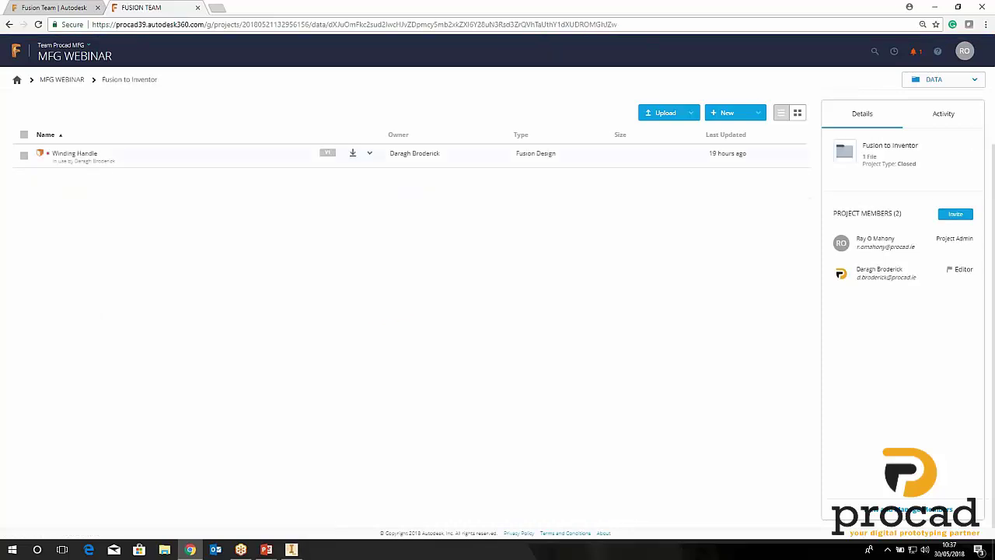
pyautogui.click(160, 156)
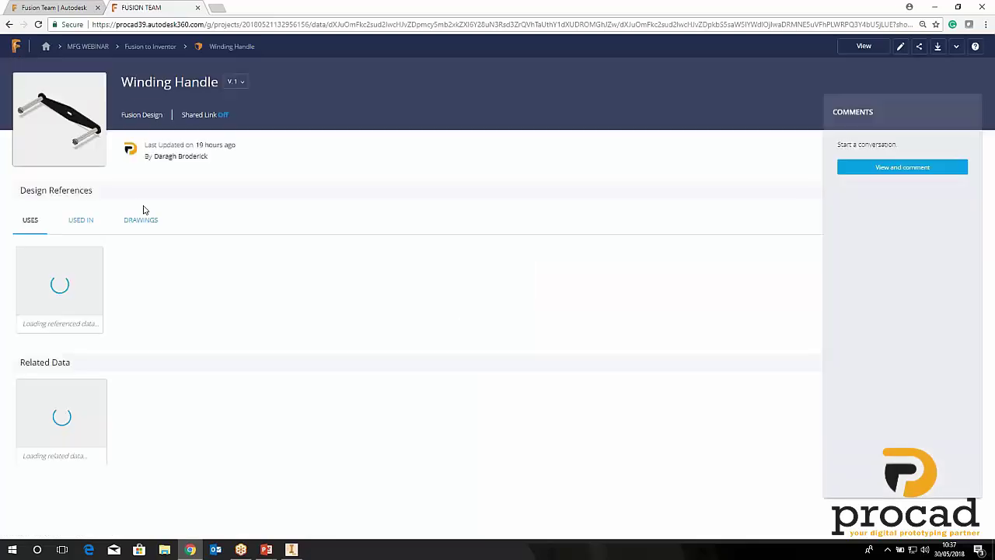
pyautogui.click(73, 125)
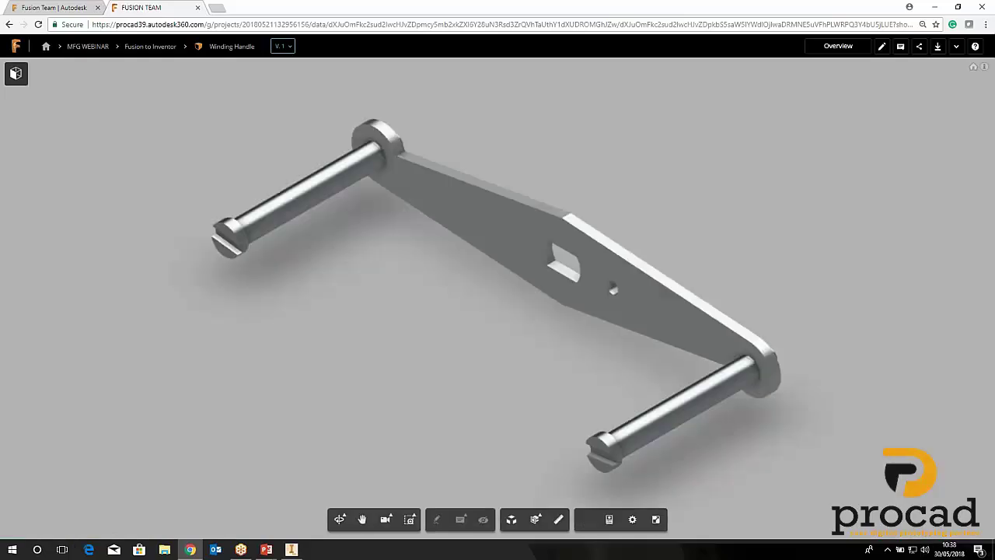
# Orbit the handle model and load version 2 from the saved-versions list
pyautogui.click(282, 46)
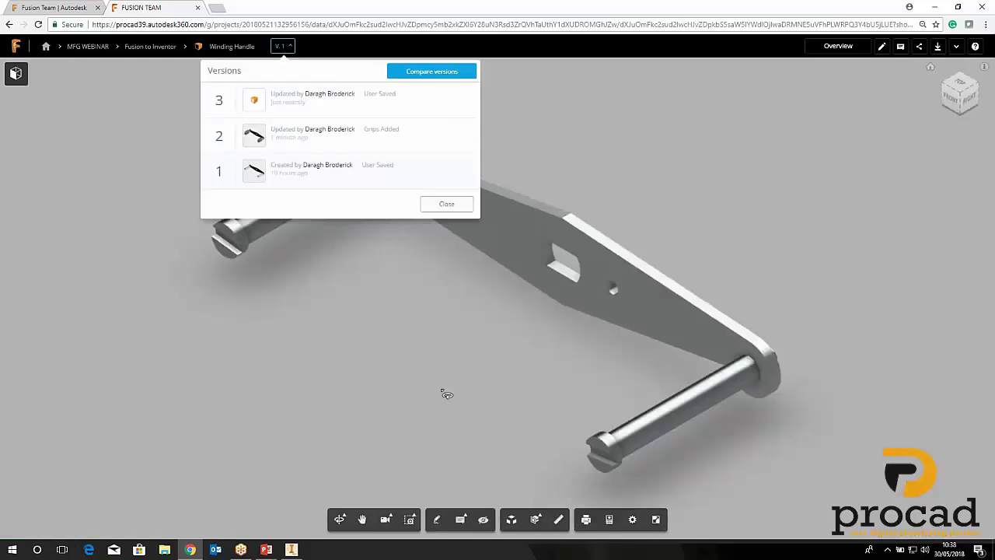
pyautogui.moveTo(445, 395); pyautogui.dragTo(227, 201)
pyautogui.moveTo(411, 338); pyautogui.dragTo(447, 350)
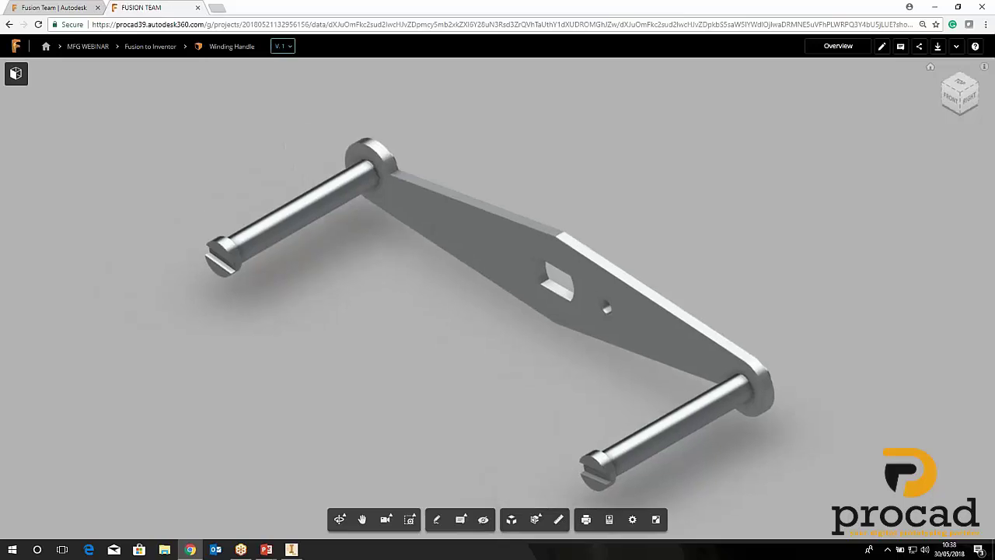
pyautogui.click(284, 47)
pyautogui.moveTo(255, 93)
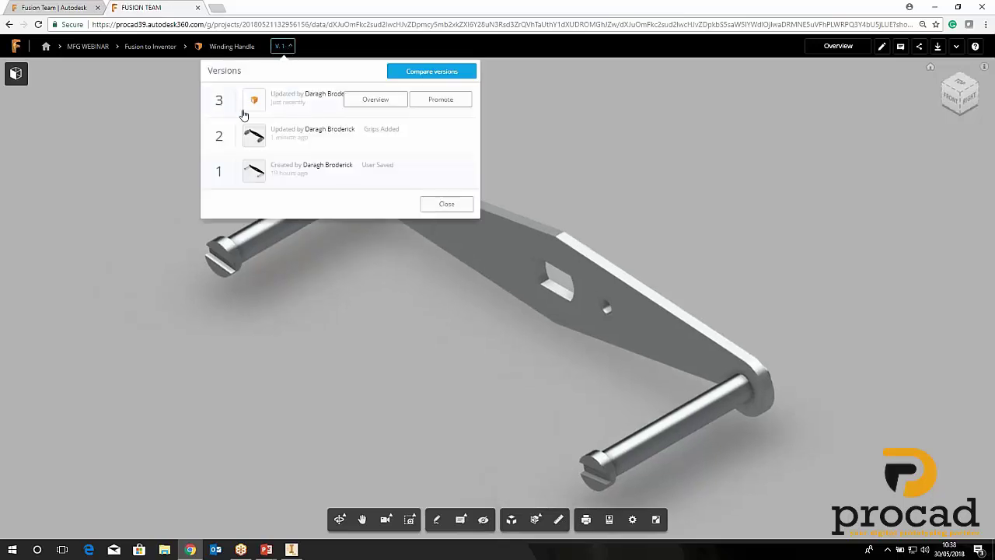
pyautogui.click(288, 137)
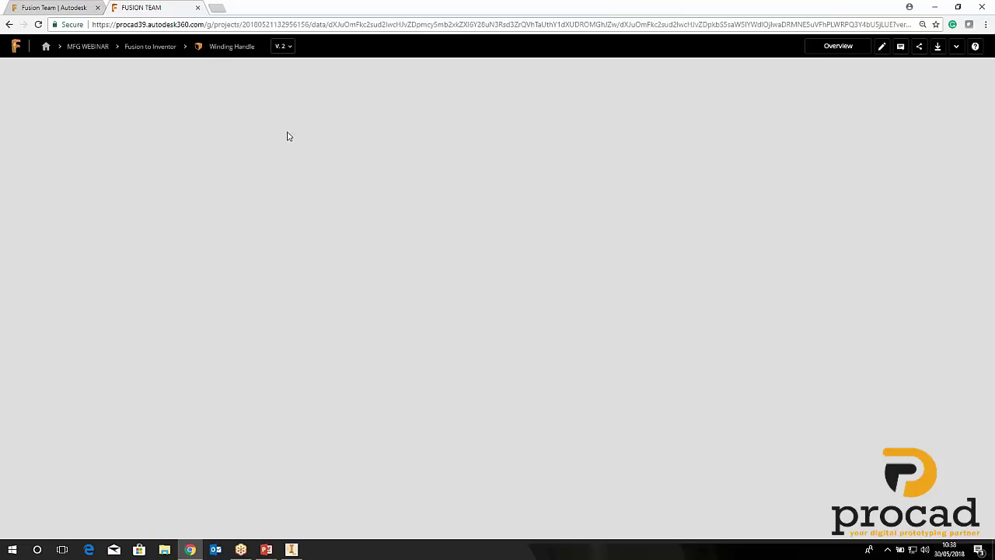
# Switch to the latest version 3, reload, and go back to the Fusion to Inventor list
pyautogui.click(289, 48)
pyautogui.click(248, 103)
pyautogui.click(39, 25)
pyautogui.click(162, 47)
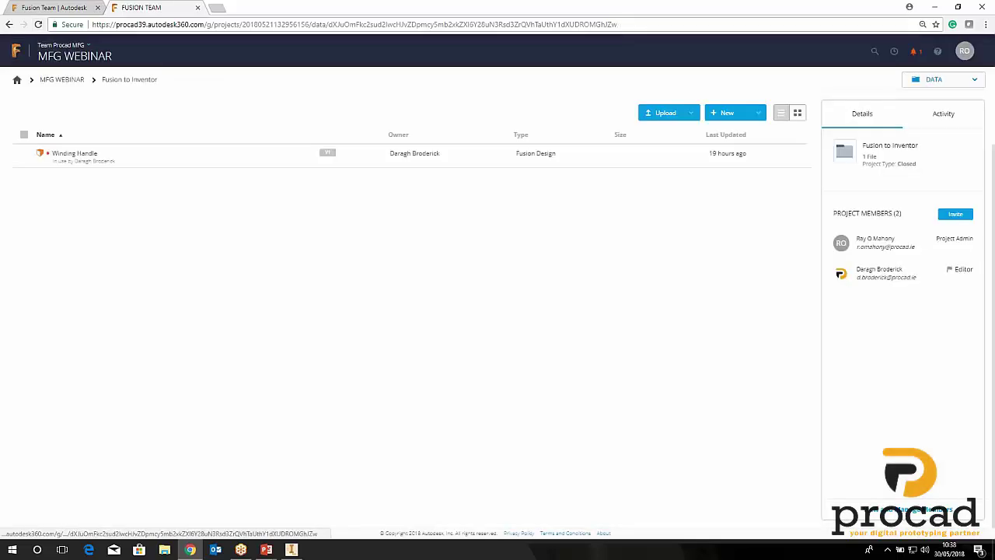
# Open version 3 of Winding Handle from MFG WEBINAR > Fusion to Inventor, then return to Inventor
pyautogui.click(70, 80)
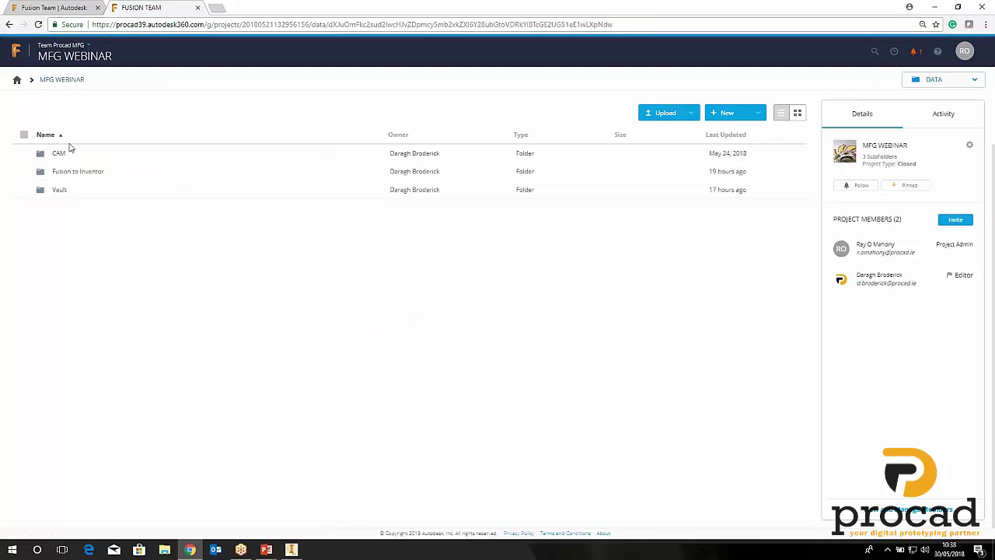
pyautogui.click(74, 170)
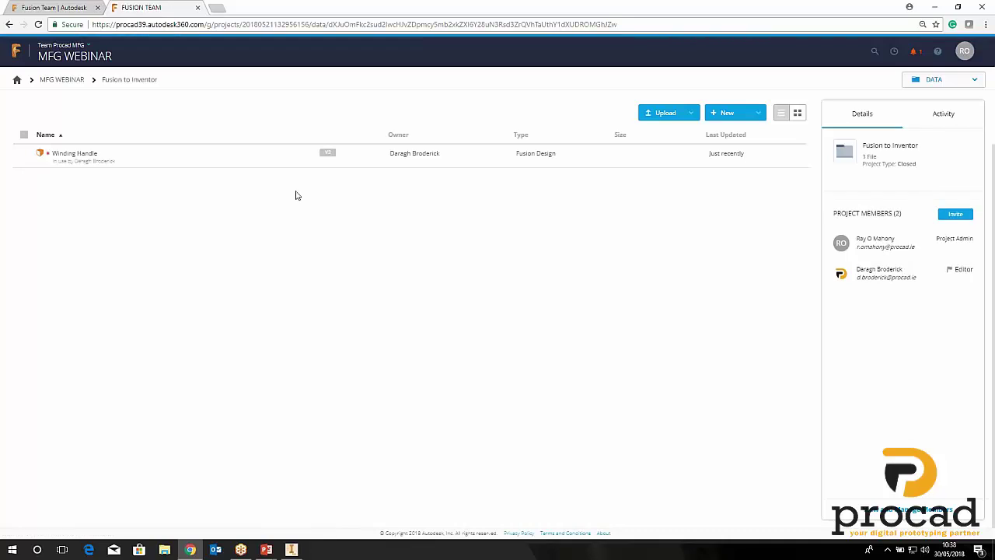
pyautogui.click(84, 153)
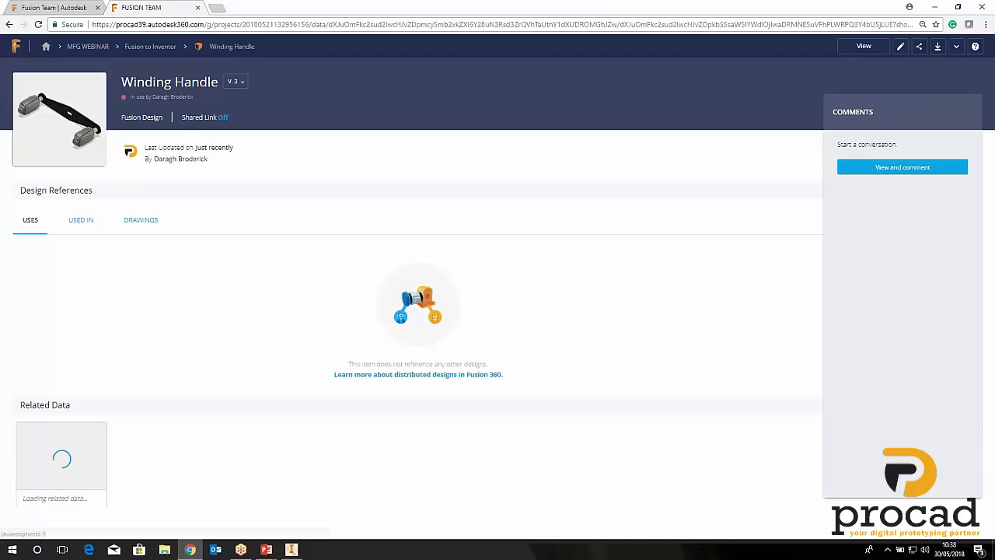
pyautogui.click(59, 119)
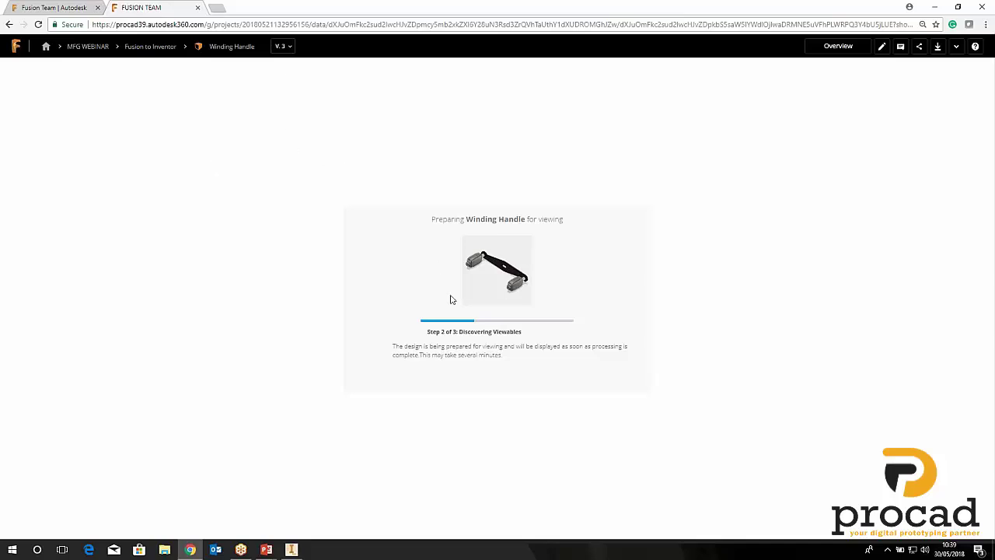
pyautogui.click(291, 549)
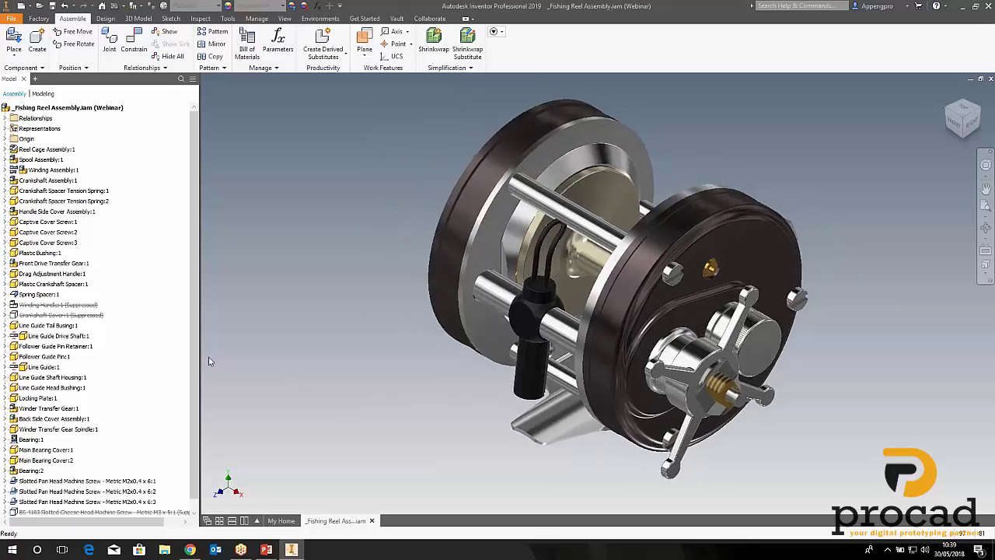
# Place Winding Handle.FusionDesign from Fusion 360's Procad MFG > MFG WEBINAR > Fusion to Inventor folder as imported CAD
pyautogui.click(14, 53)
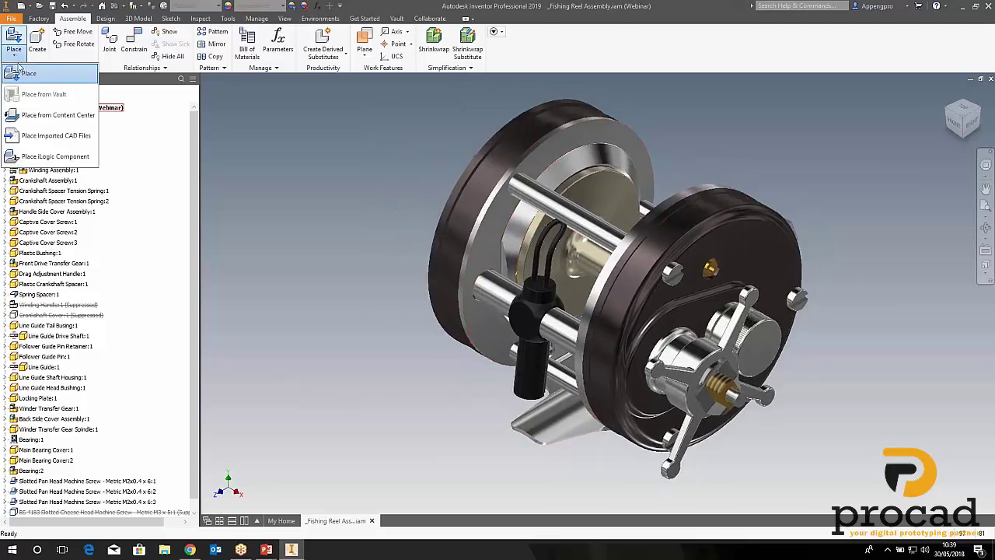
pyautogui.click(47, 136)
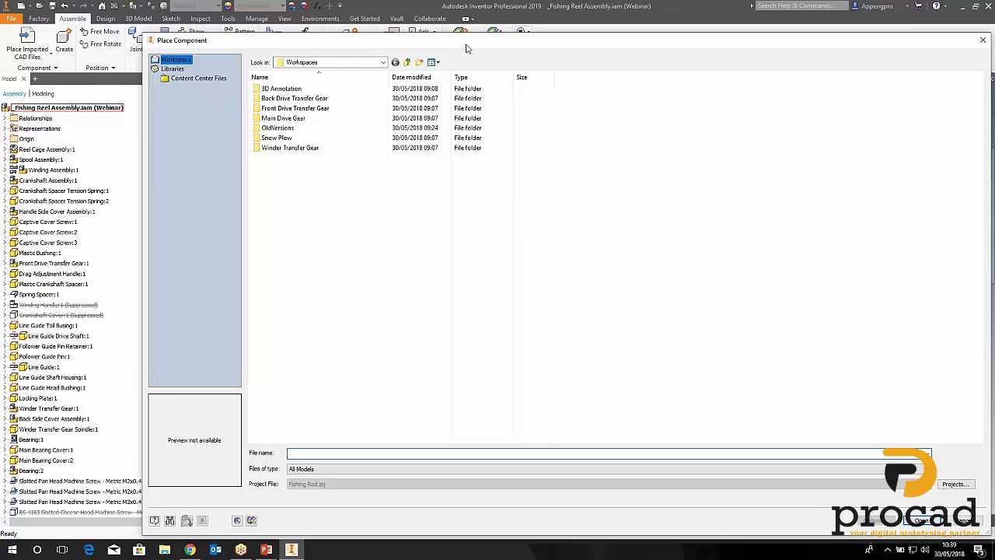
pyautogui.click(384, 63)
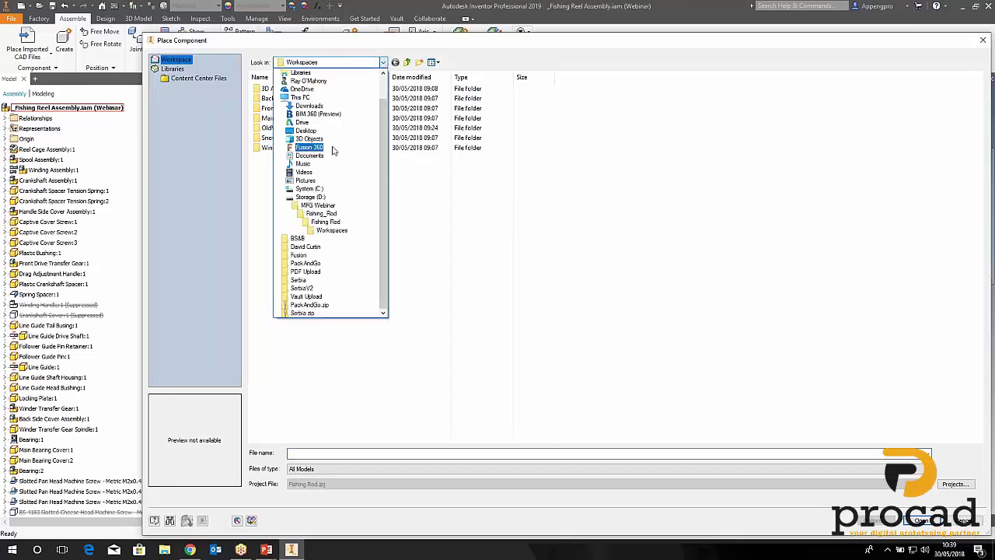
pyautogui.click(319, 148)
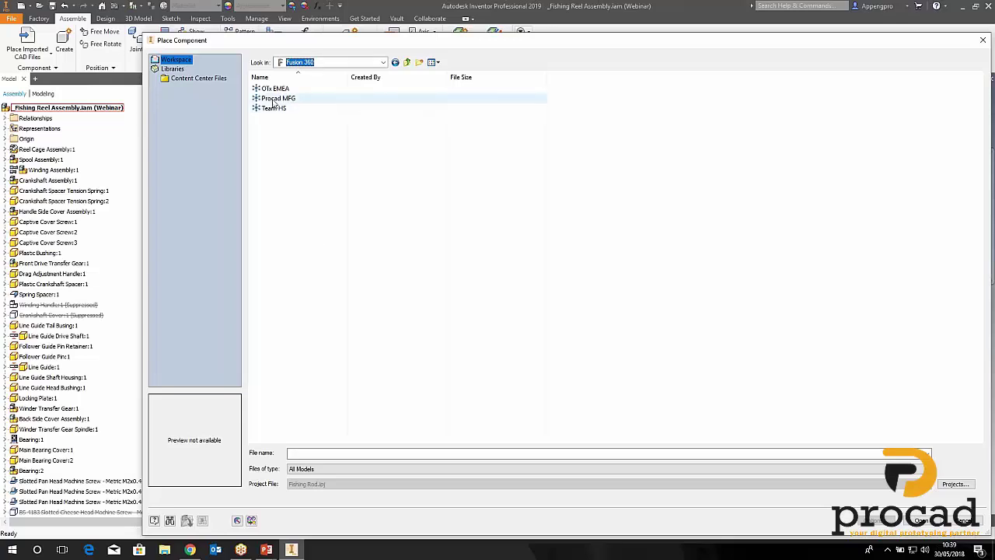
pyautogui.click(273, 100)
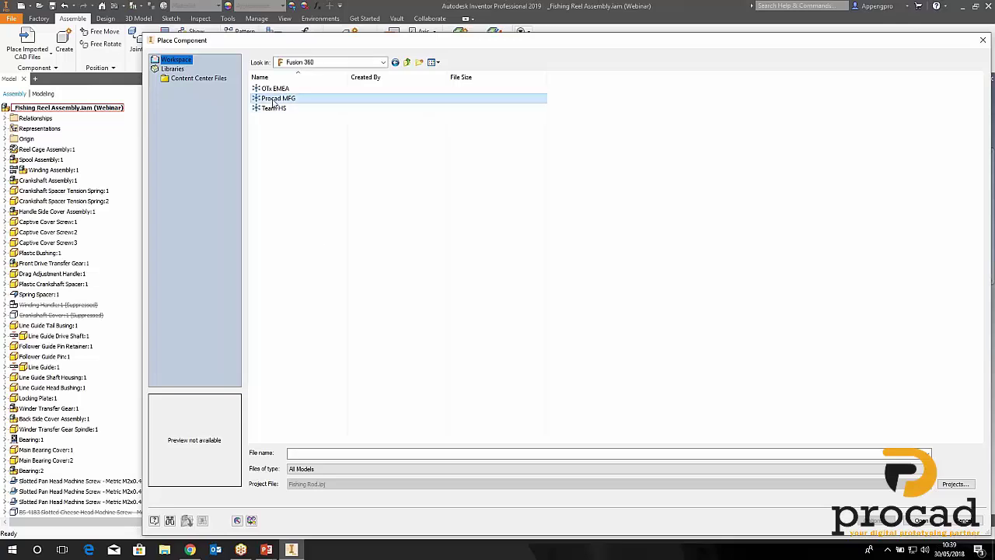
pyautogui.doubleClick(273, 99)
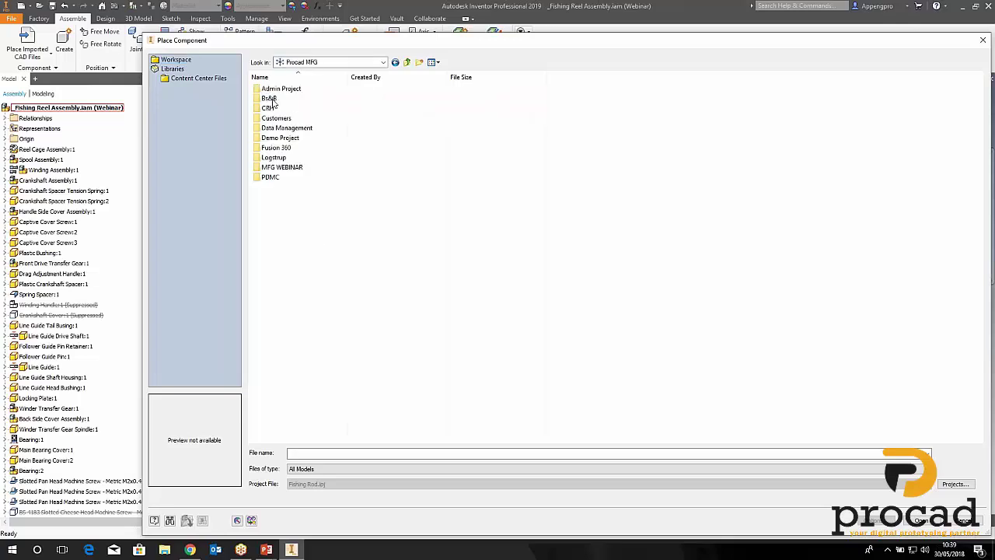
pyautogui.doubleClick(272, 168)
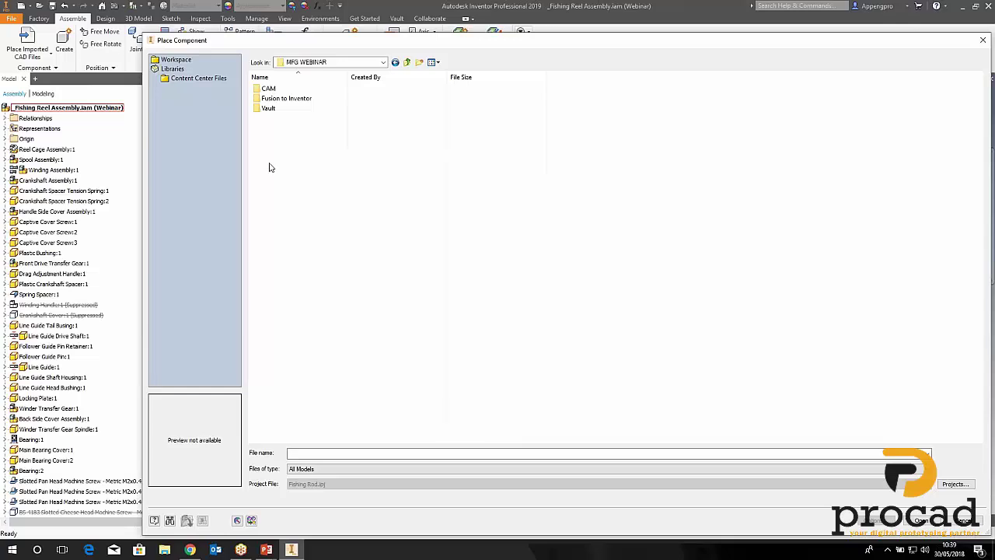
pyautogui.doubleClick(283, 101)
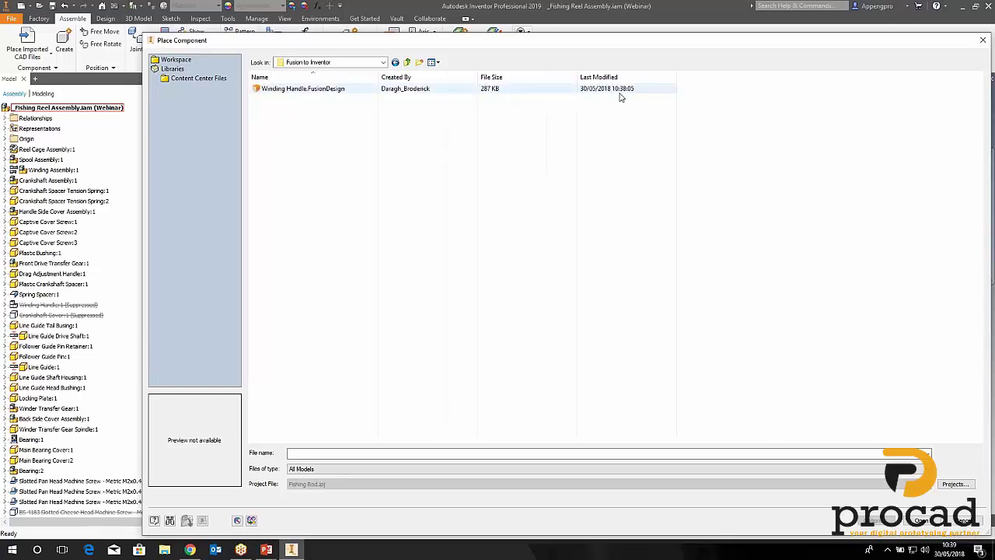
pyautogui.click(305, 91)
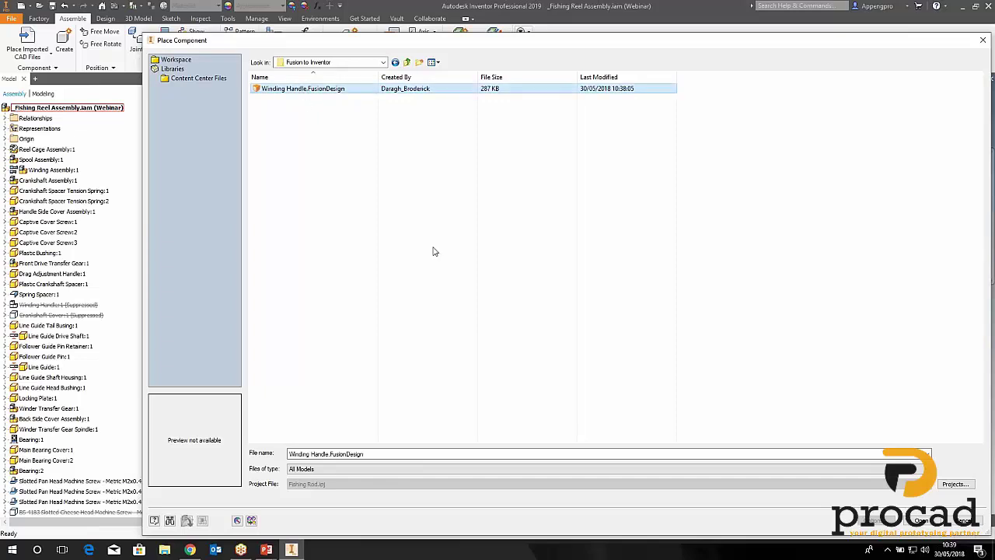
pyautogui.click(920, 522)
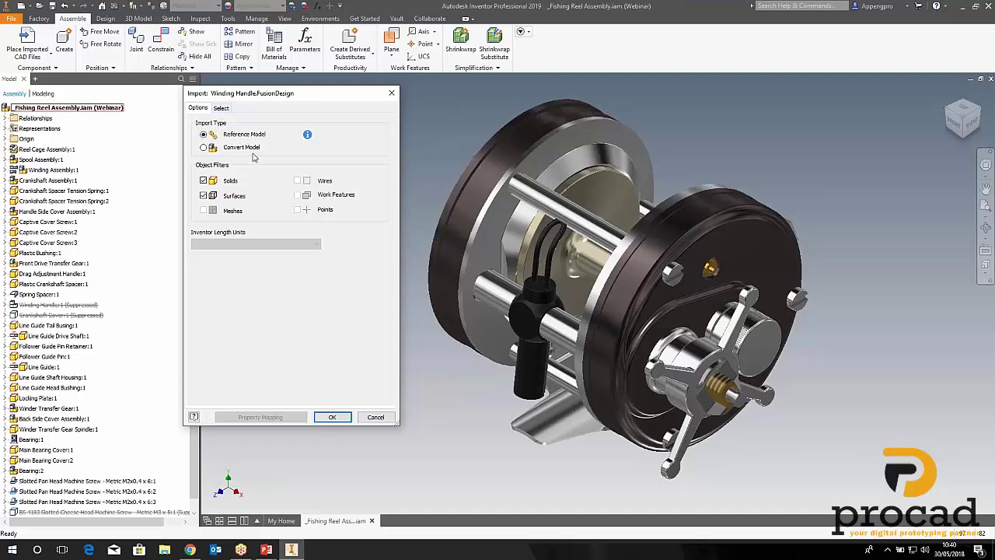
# Load the Winding Handle's component tree in the Import dialog and accept it as a Reference Model
pyautogui.click(222, 108)
pyautogui.click(214, 137)
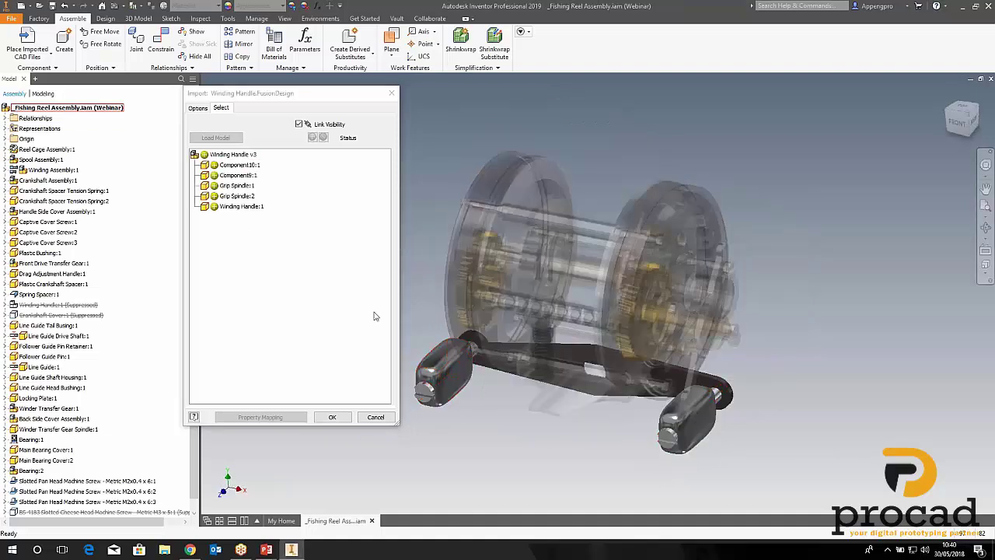
pyautogui.click(198, 108)
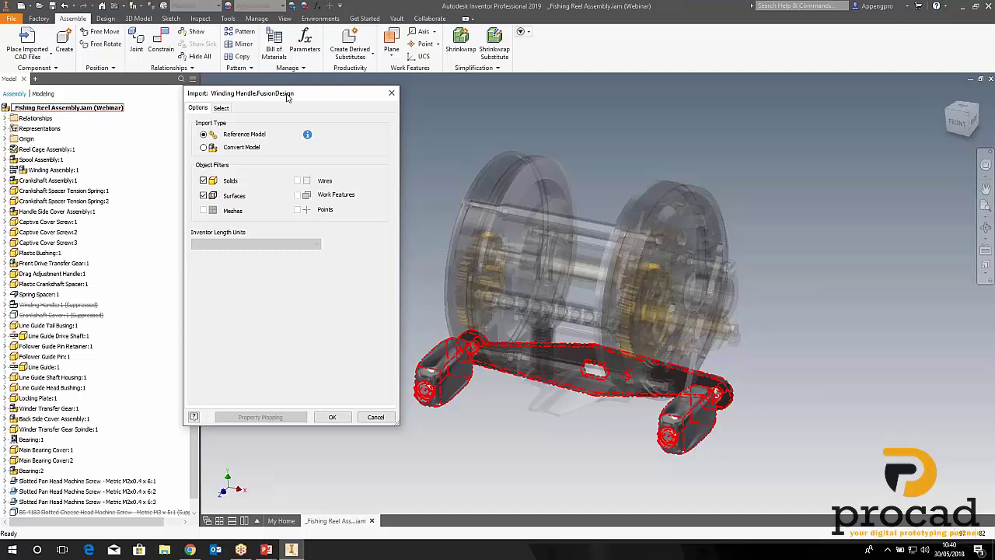
pyautogui.moveTo(288, 96); pyautogui.dragTo(310, 84)
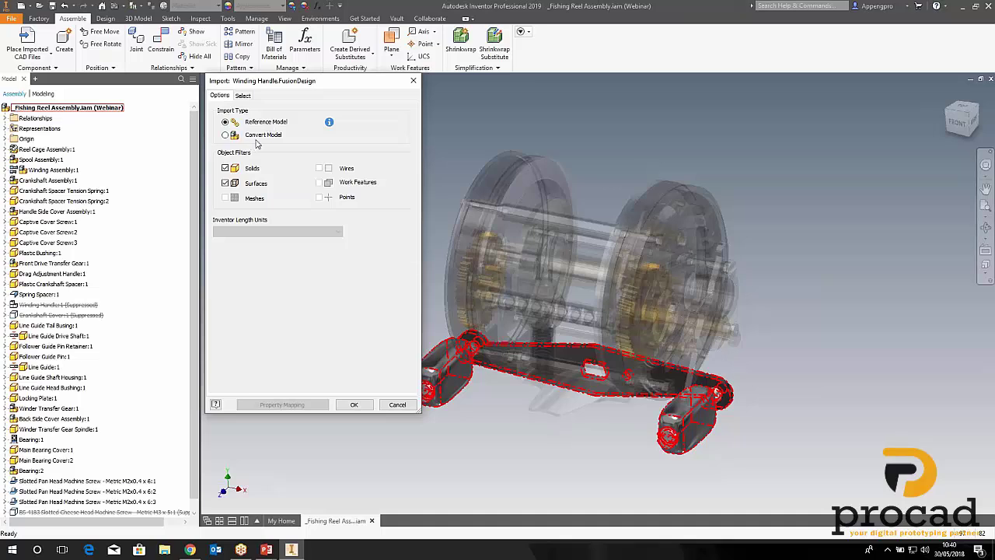
pyautogui.click(242, 96)
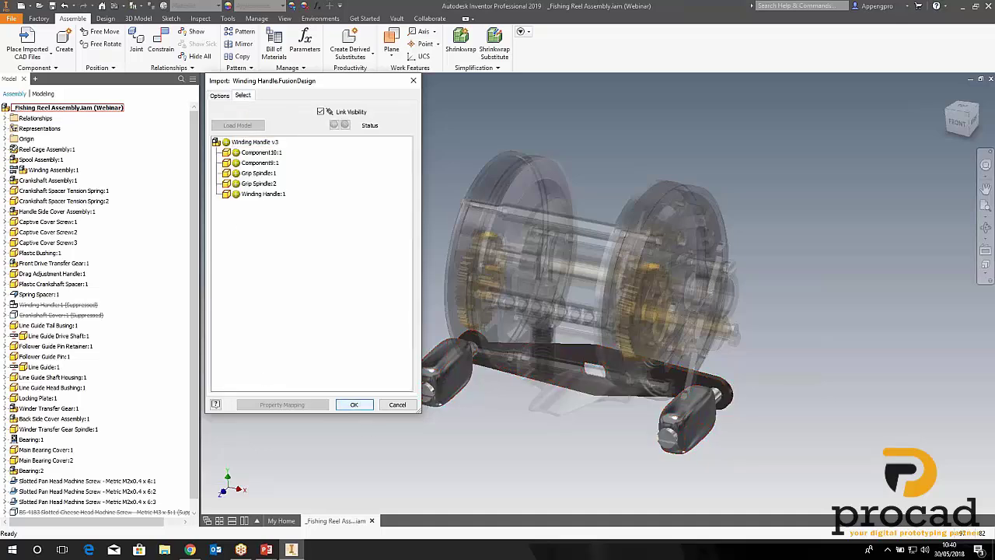
pyautogui.press('Return')
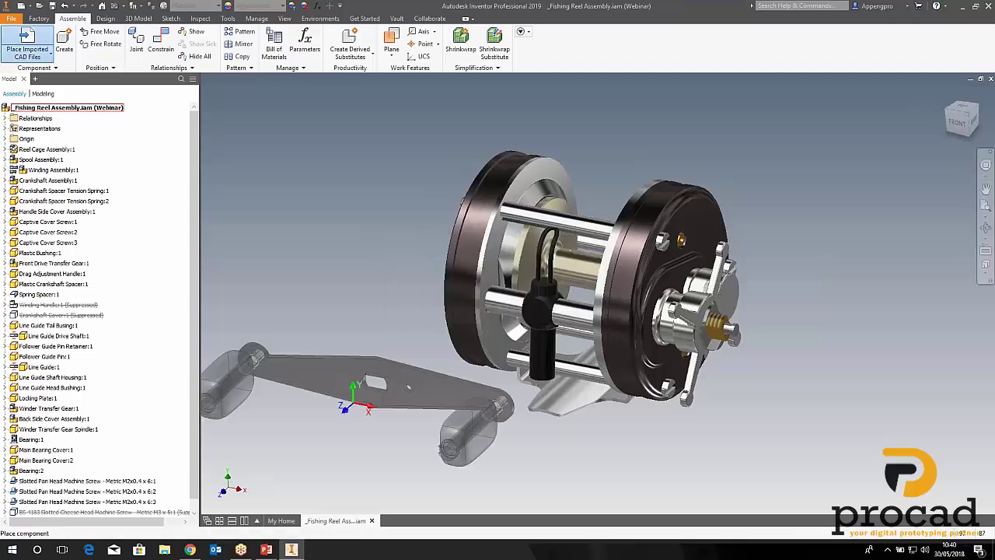
# Place one Winding Handle beside the reel, rotated 90°
pyautogui.moveTo(771, 412); pyautogui.dragTo(625, 405, button='middle')
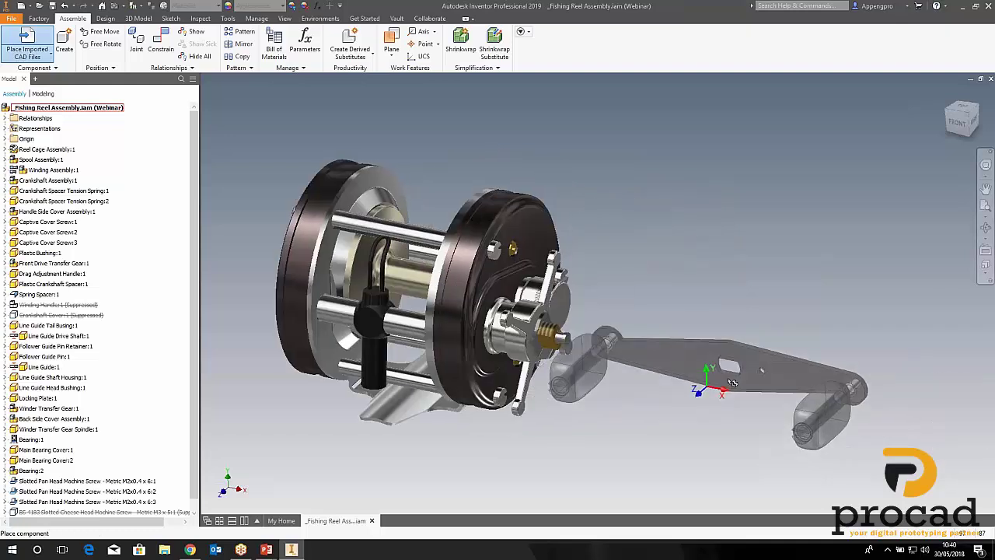
pyautogui.rightClick(762, 350)
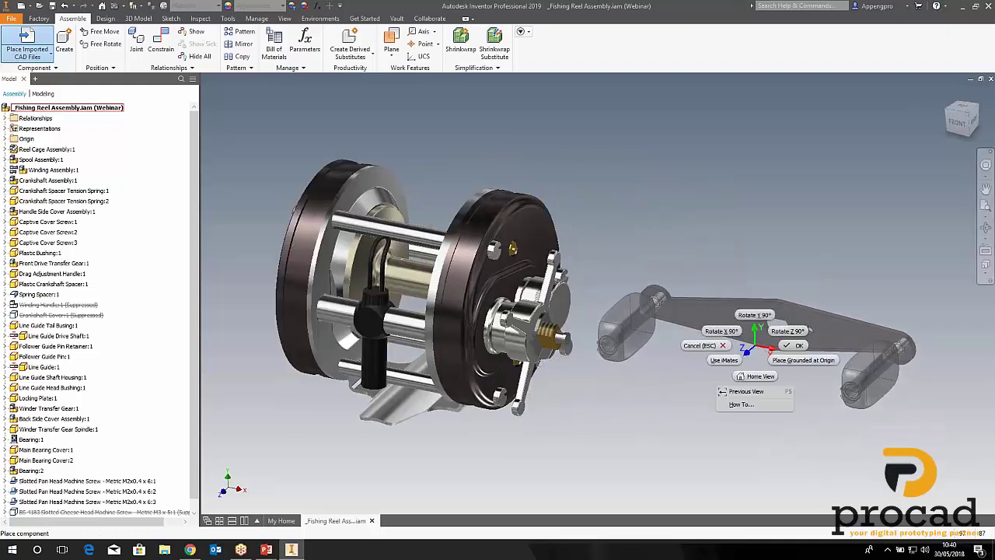
pyautogui.click(760, 325)
pyautogui.click(716, 345)
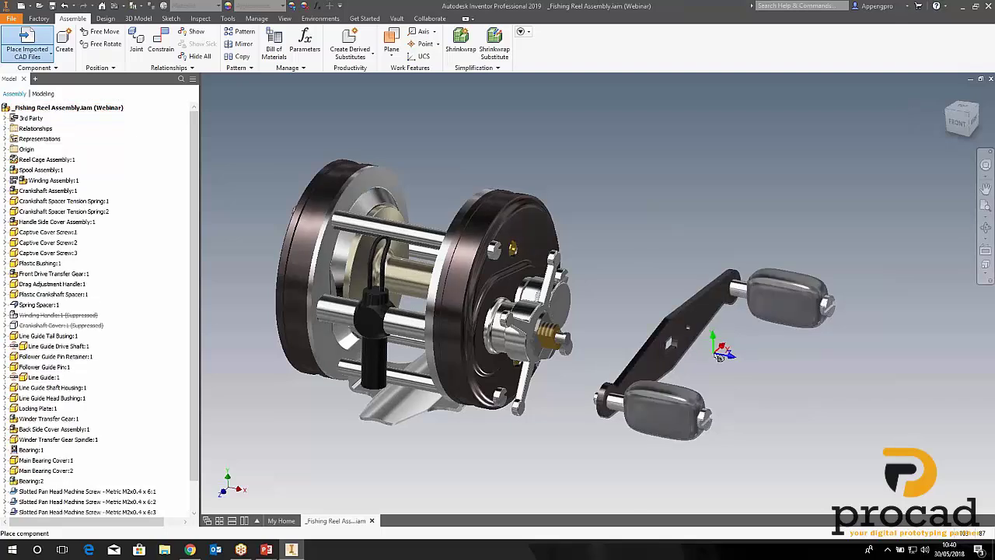
pyautogui.rightClick(794, 376)
pyautogui.click(793, 346)
pyautogui.scroll(-5, 568, 377)
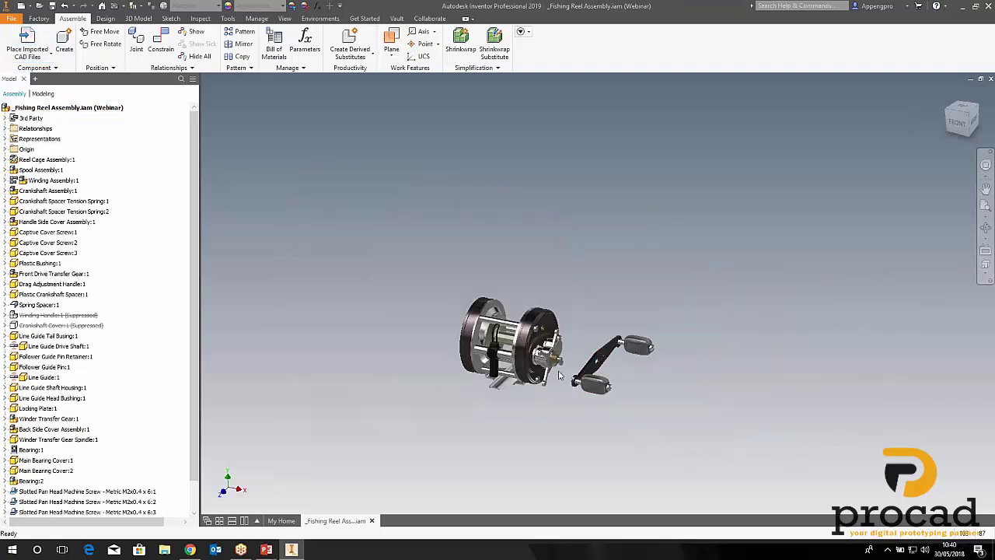
pyautogui.scroll(3, 569, 377)
# Rigidly join the handle's centre hole to the spool shaft end, flipped to face outward
pyautogui.click(136, 42)
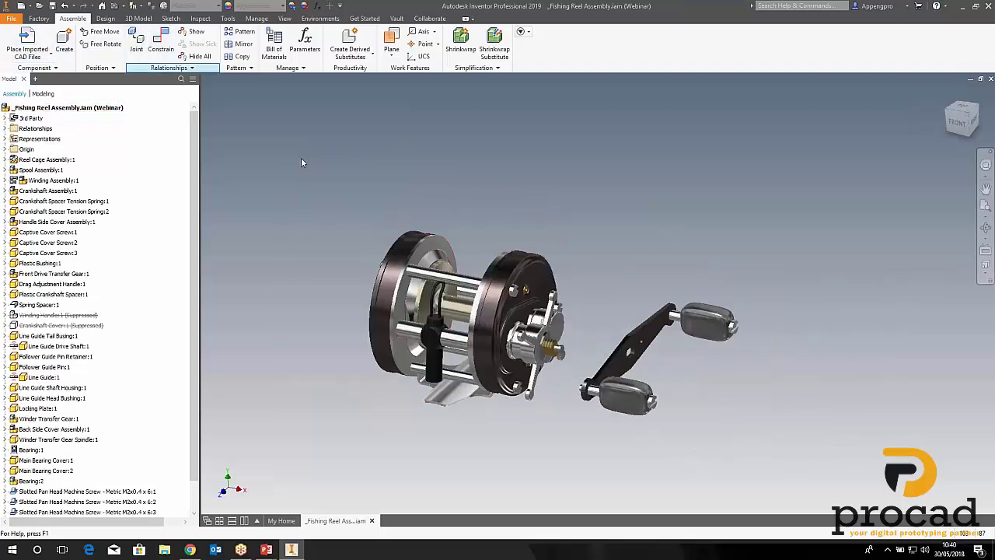
pyautogui.scroll(4, 650, 364)
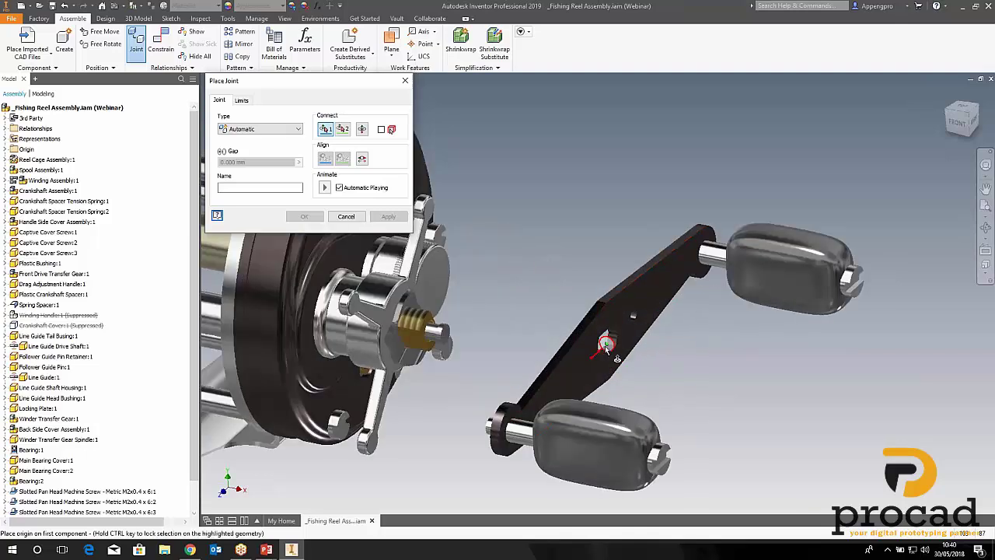
pyautogui.click(605, 352)
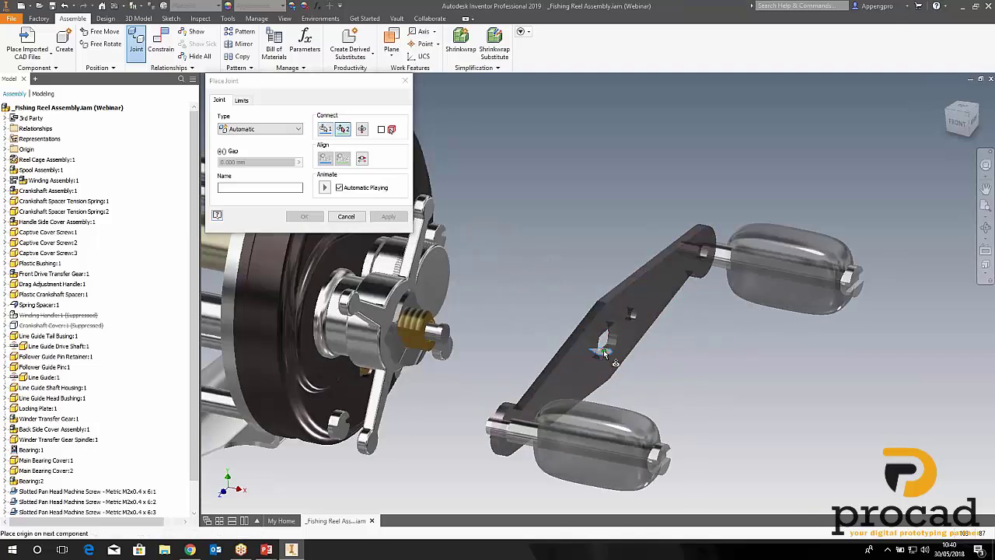
pyautogui.click(416, 345)
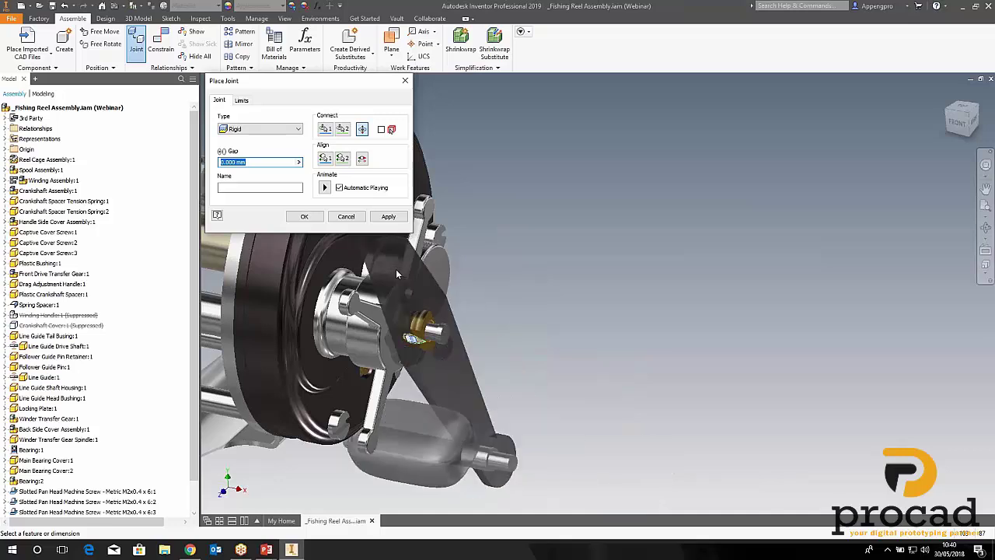
pyautogui.moveTo(334, 95); pyautogui.dragTo(212, 109)
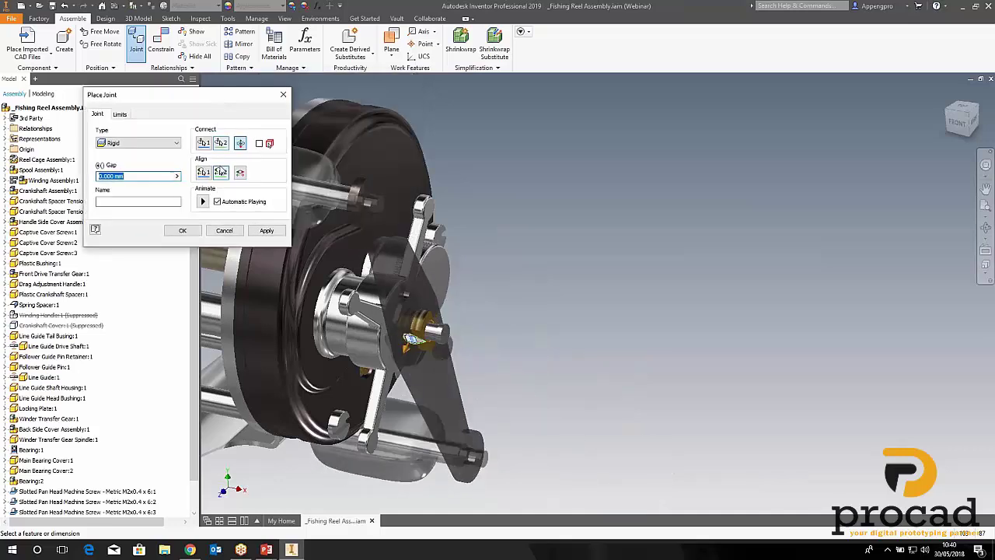
pyautogui.click(239, 172)
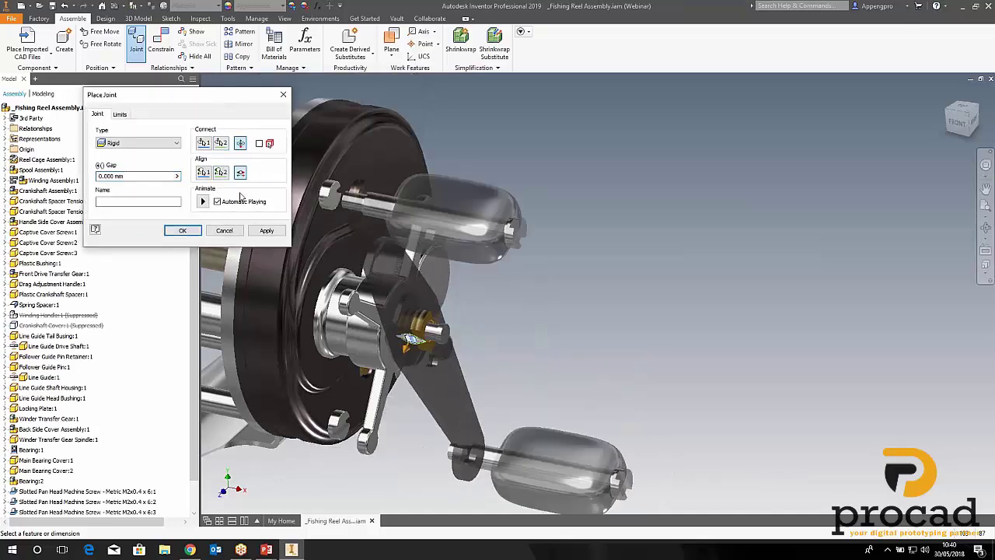
pyautogui.click(183, 231)
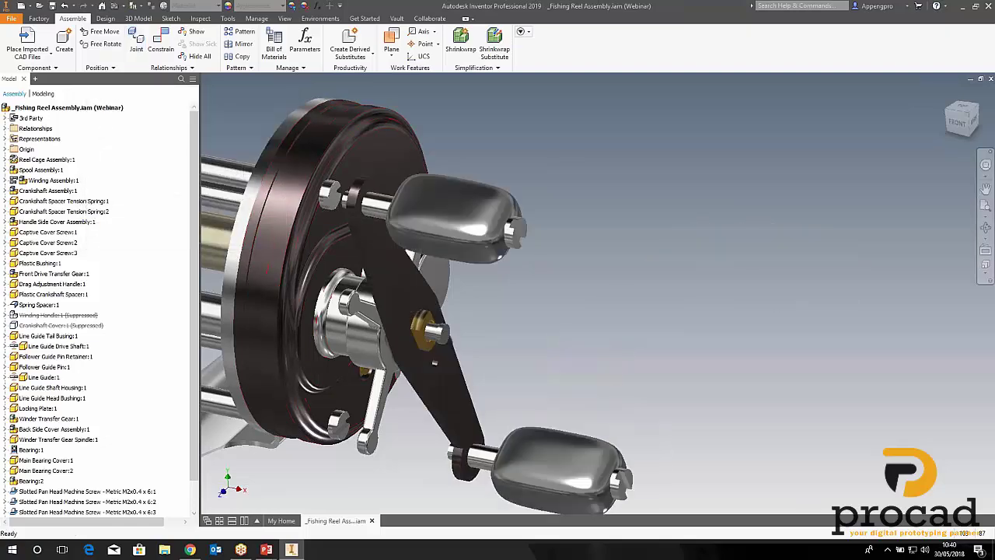
# Expand Winding Handle:2 in the browser and swing the handle to test its joint
pyautogui.scroll(4, 711, 306)
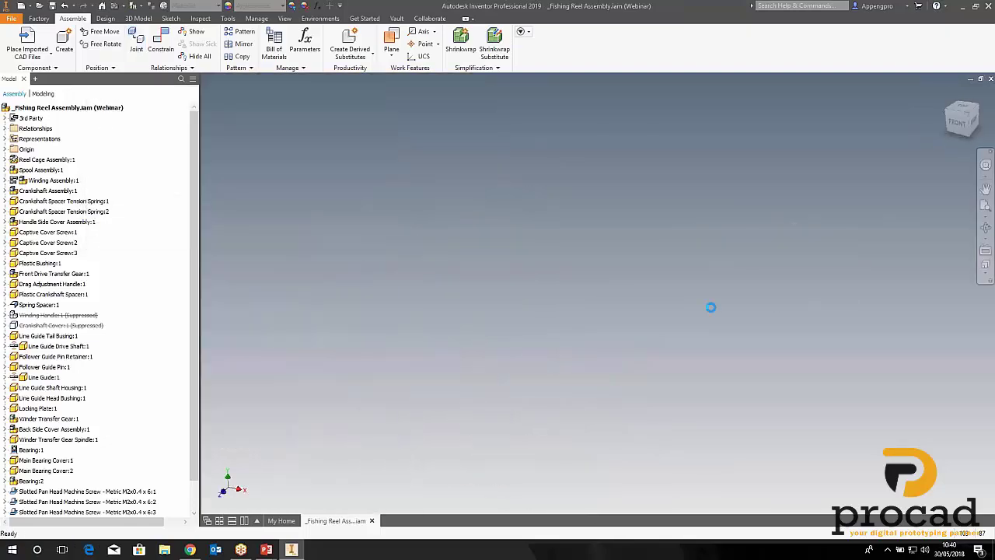
pyautogui.scroll(-4, 642, 329)
pyautogui.scroll(1, 642, 328)
pyautogui.scroll(-3, 778, 294)
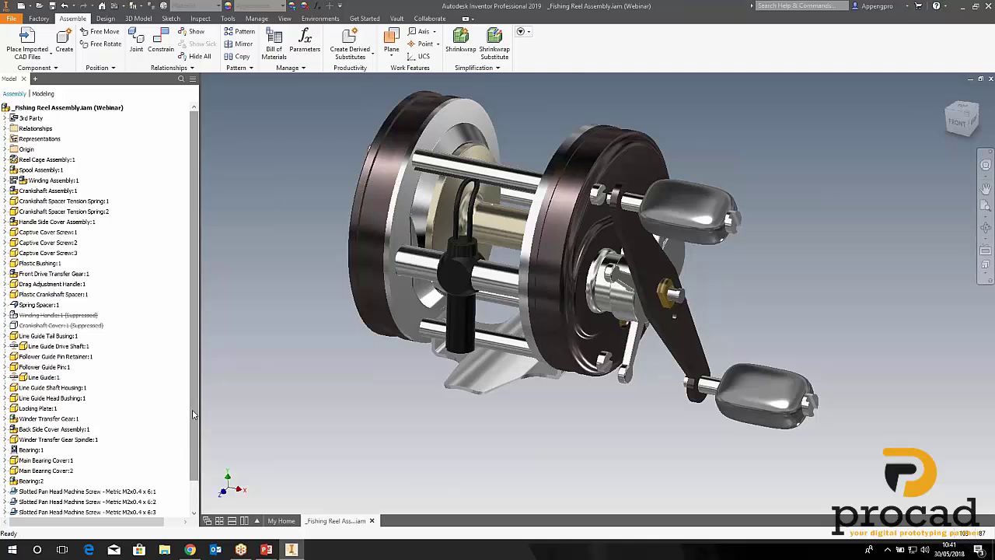
pyautogui.scroll(-1, 163, 511)
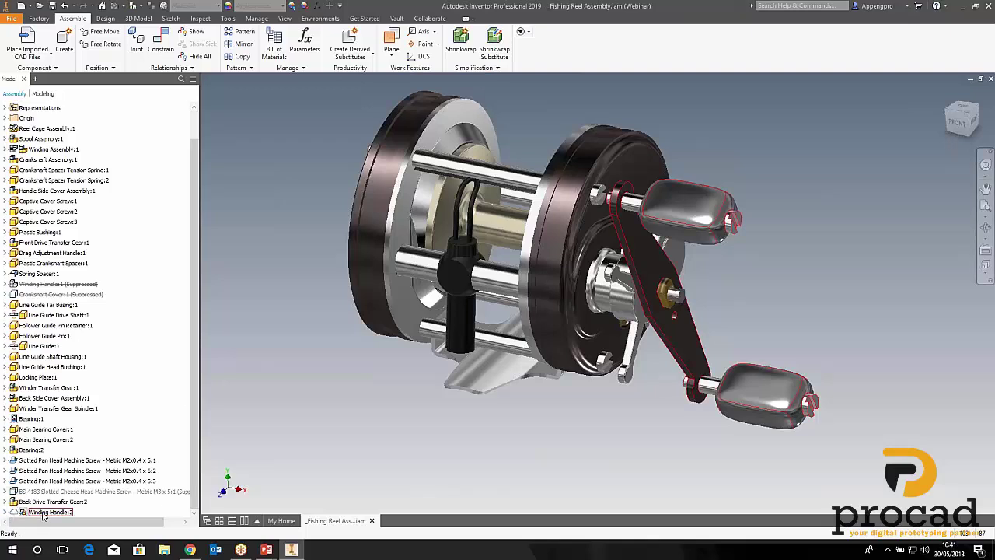
pyautogui.click(5, 513)
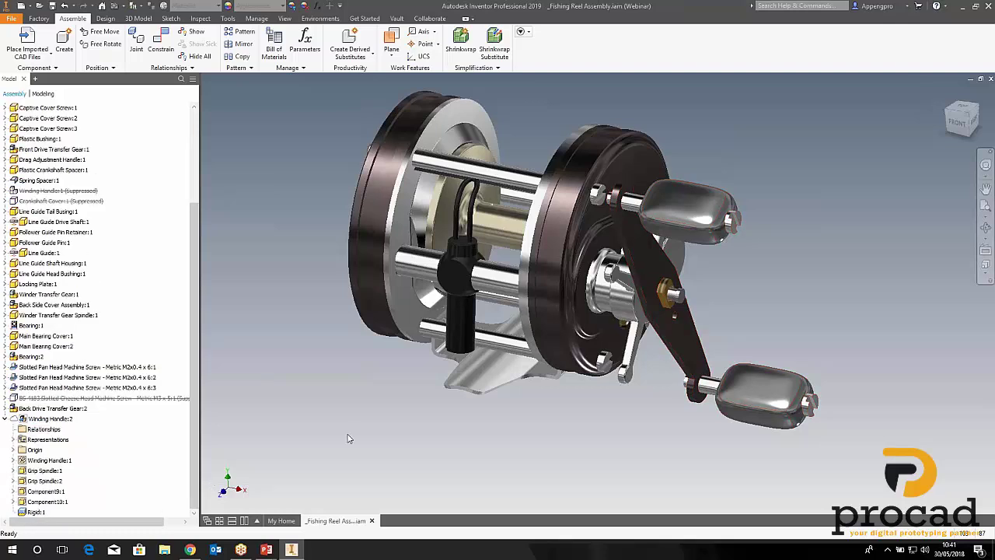
pyautogui.moveTo(870, 267)
pyautogui.mouseDown(button='middle')
pyautogui.moveTo(865, 256)
pyautogui.moveTo(862, 267)
pyautogui.mouseUp(button='middle')
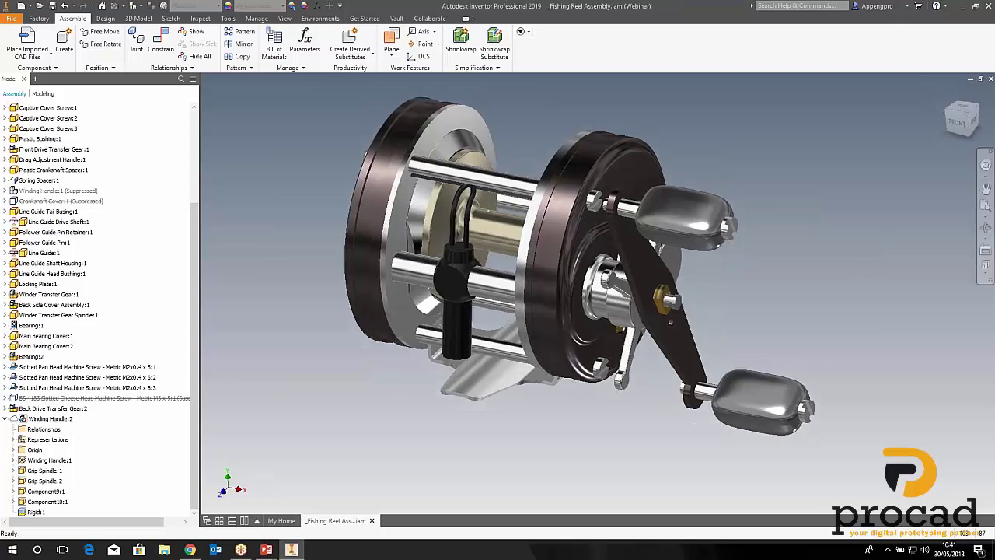
pyautogui.moveTo(625, 266); pyautogui.dragTo(627, 302)
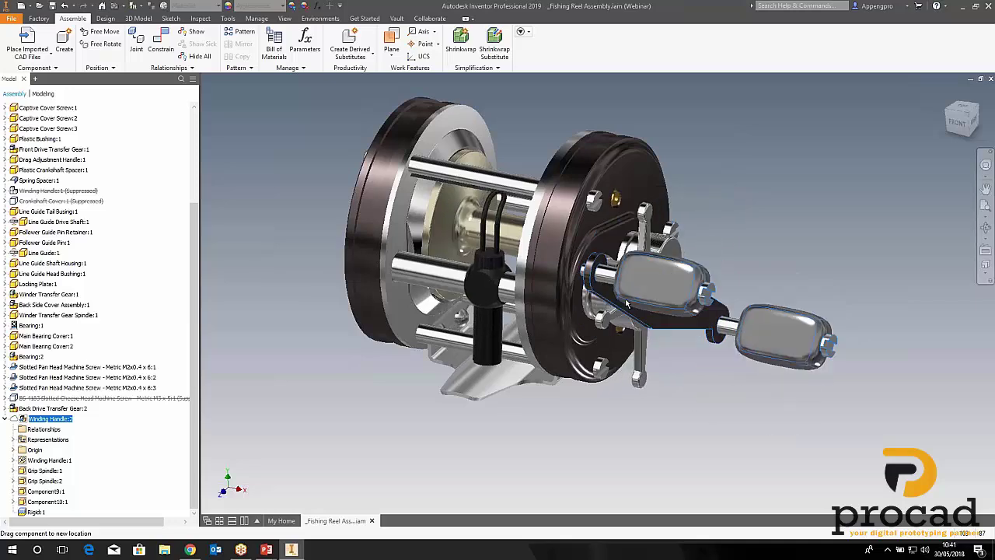
# Inspect the mounted handle from side, home and orbited views, then return to Fusion Team
pyautogui.click(982, 109)
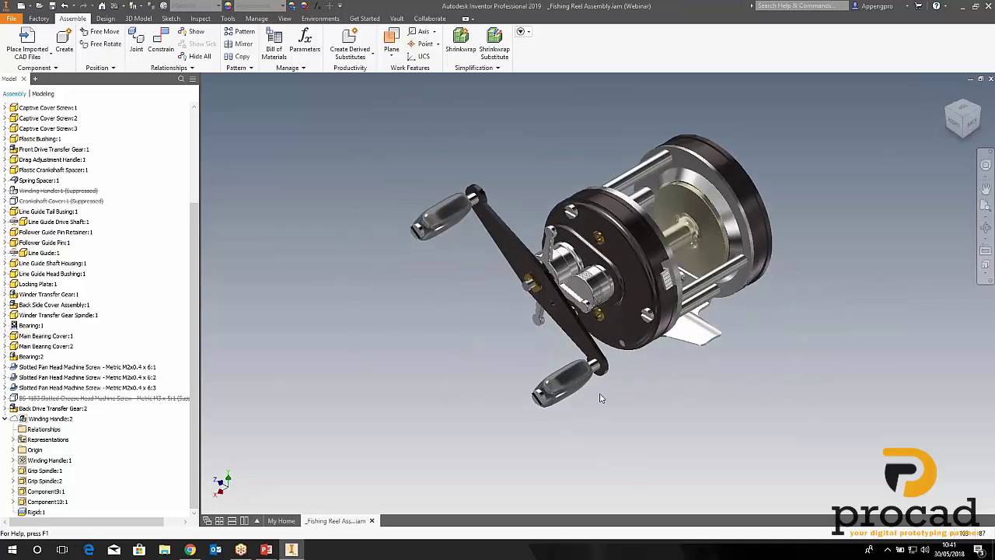
pyautogui.scroll(-3, 590, 401)
pyautogui.scroll(-2, 589, 401)
pyautogui.scroll(4, 501, 395)
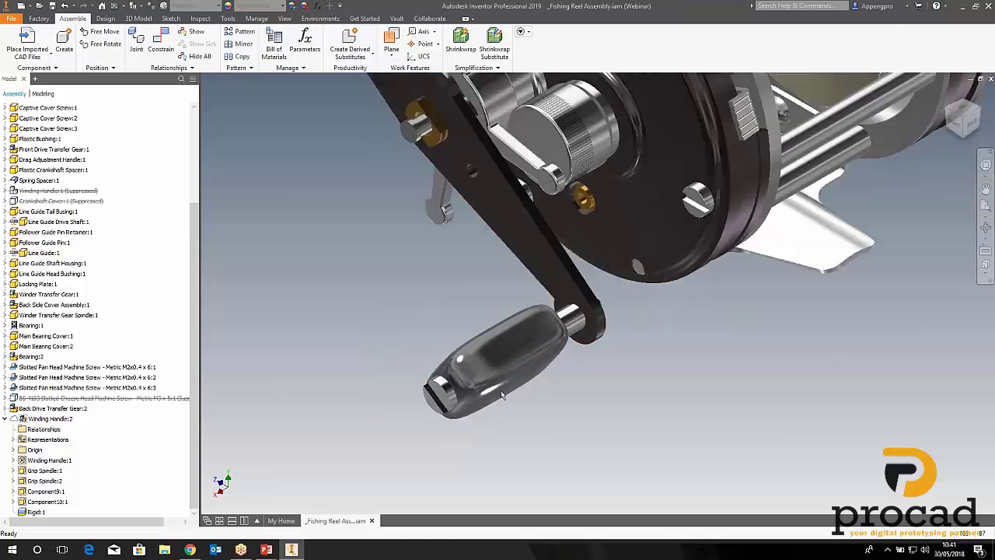
pyautogui.press('F6')
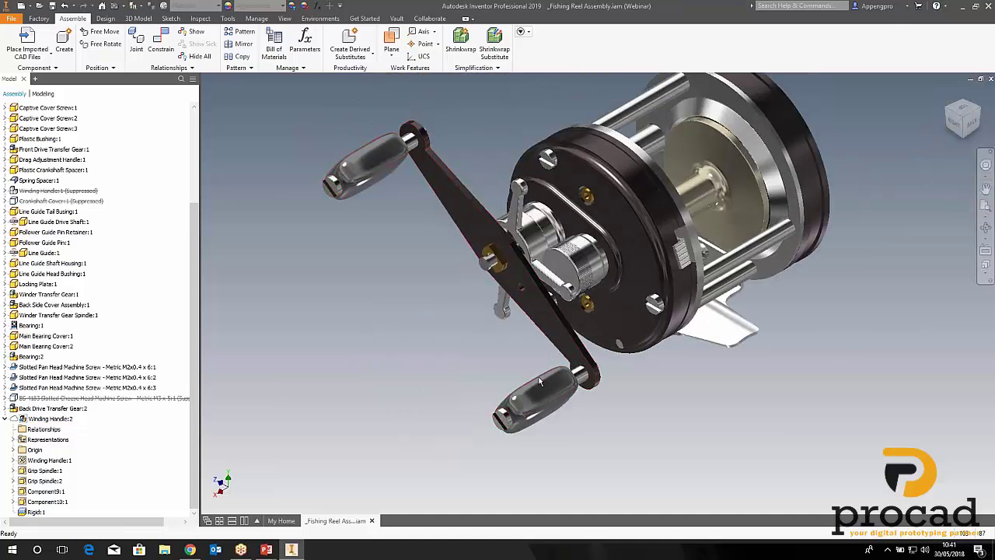
pyautogui.click(985, 229)
pyautogui.click(986, 229)
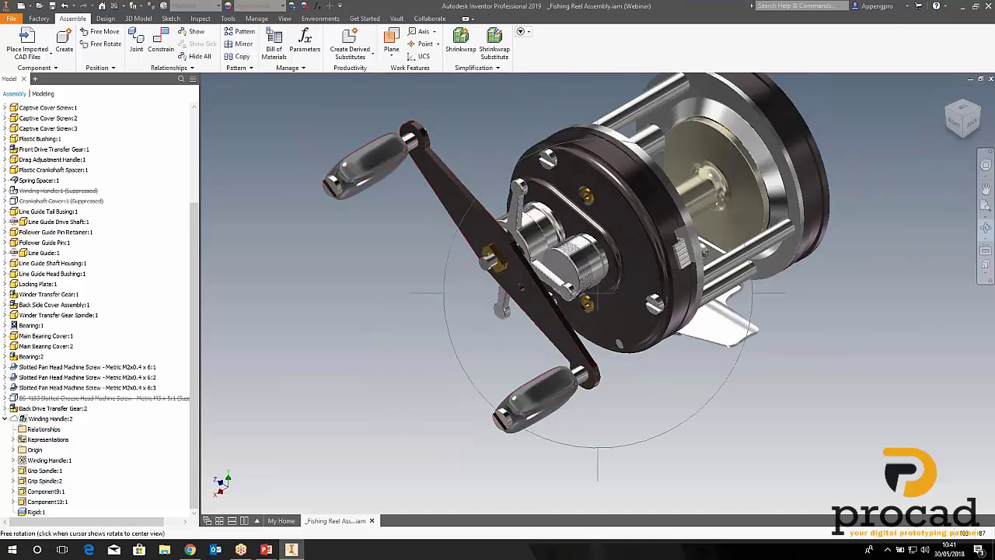
pyautogui.moveTo(534, 365); pyautogui.dragTo(565, 349)
pyautogui.scroll(-6, 565, 349)
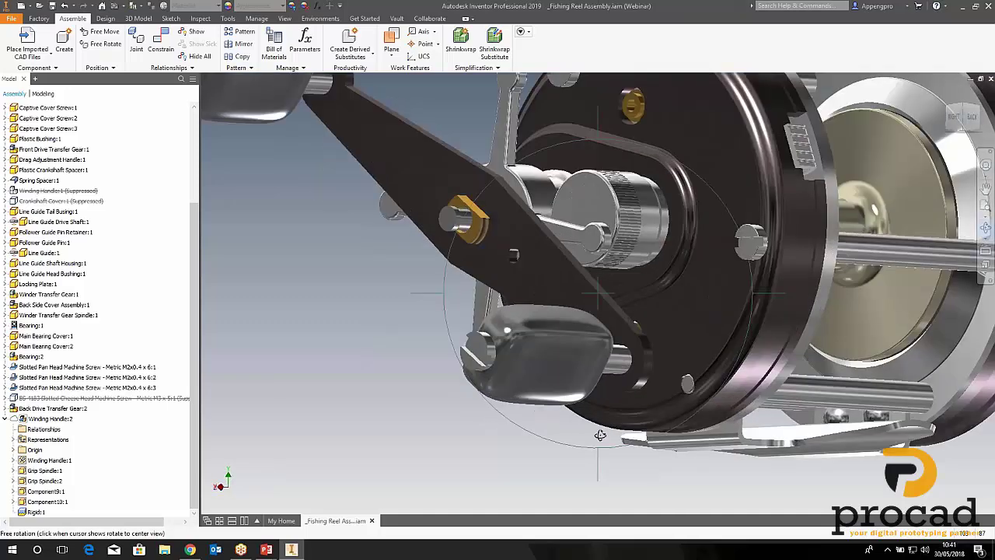
pyautogui.rightClick(597, 435)
pyautogui.click(631, 437)
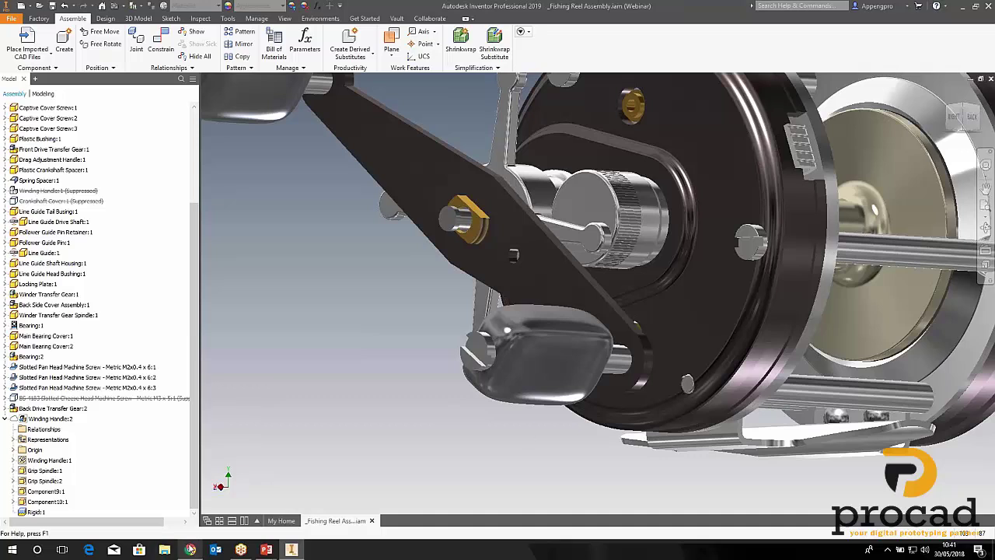
pyautogui.click(190, 548)
pyautogui.moveTo(418, 358); pyautogui.dragTo(419, 356)
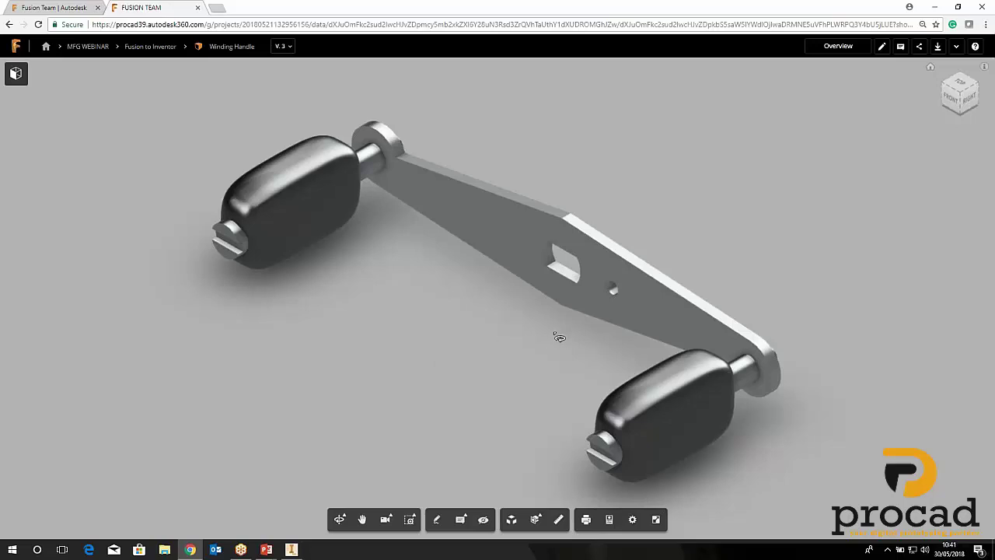
# Open the Comments panel beside Winding Handle version 3
pyautogui.moveTo(555, 334); pyautogui.dragTo(514, 293, button='middle')
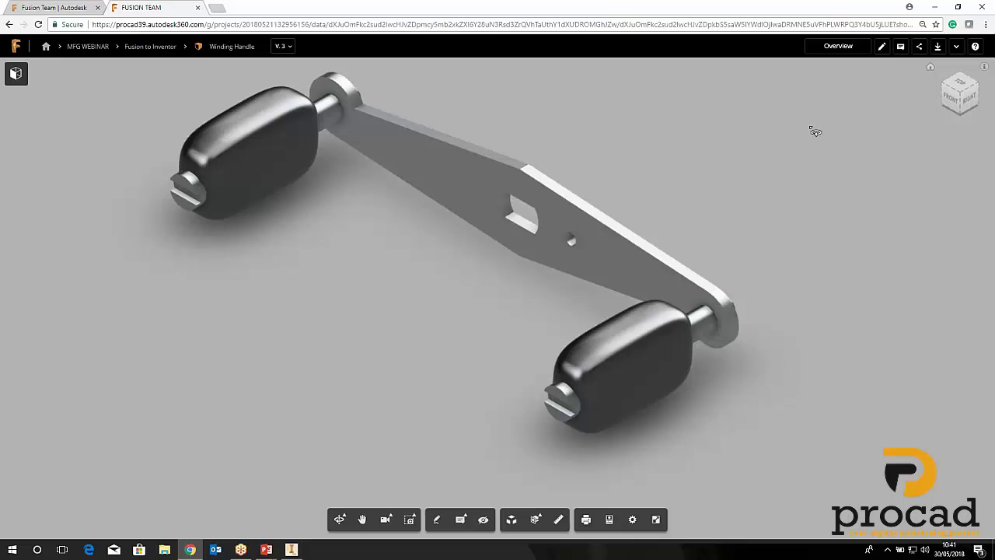
pyautogui.click(901, 47)
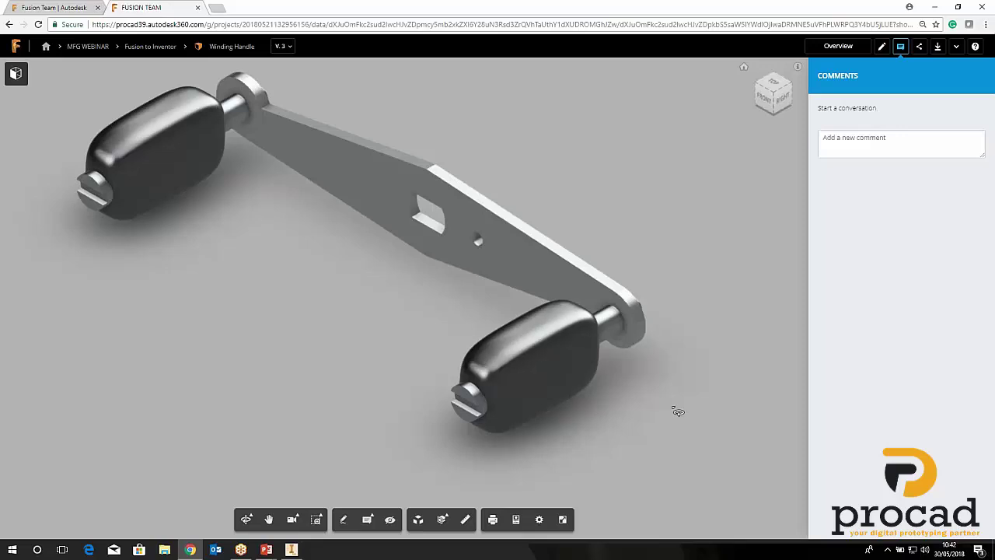
# Zoom onto the knob and pin a point comment on the lower grip
pyautogui.moveTo(666, 413); pyautogui.dragTo(654, 367, button='middle')
pyautogui.scroll(10, 589, 340)
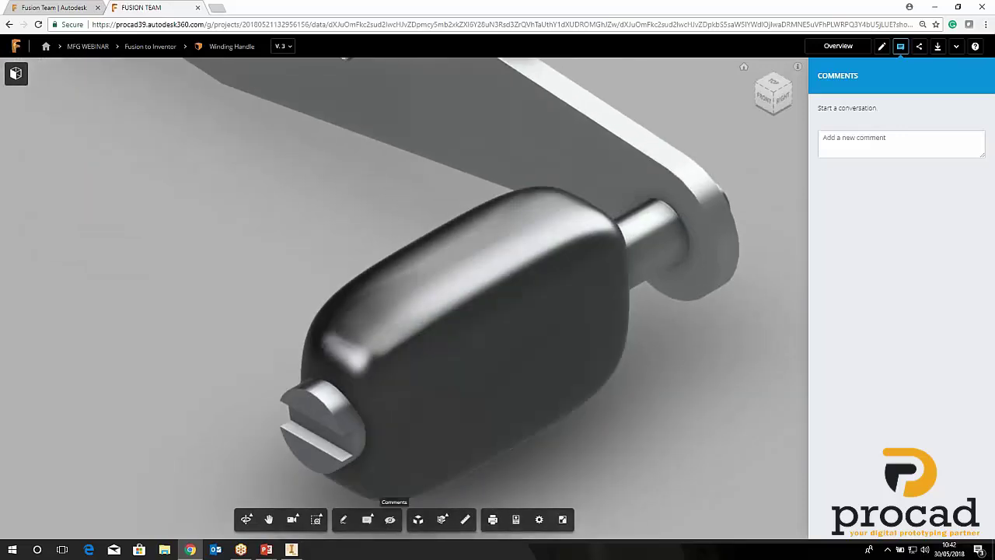
pyautogui.click(368, 520)
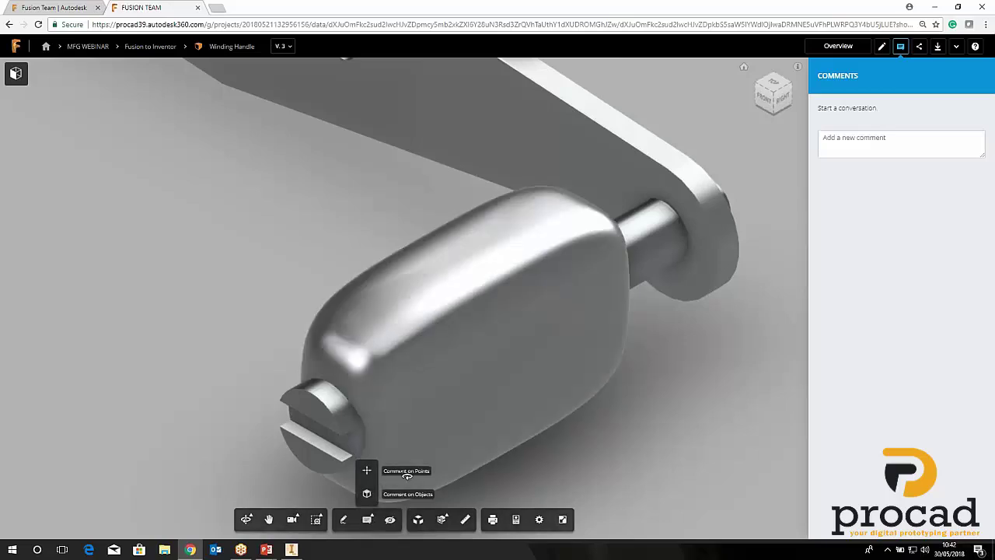
pyautogui.click(499, 456)
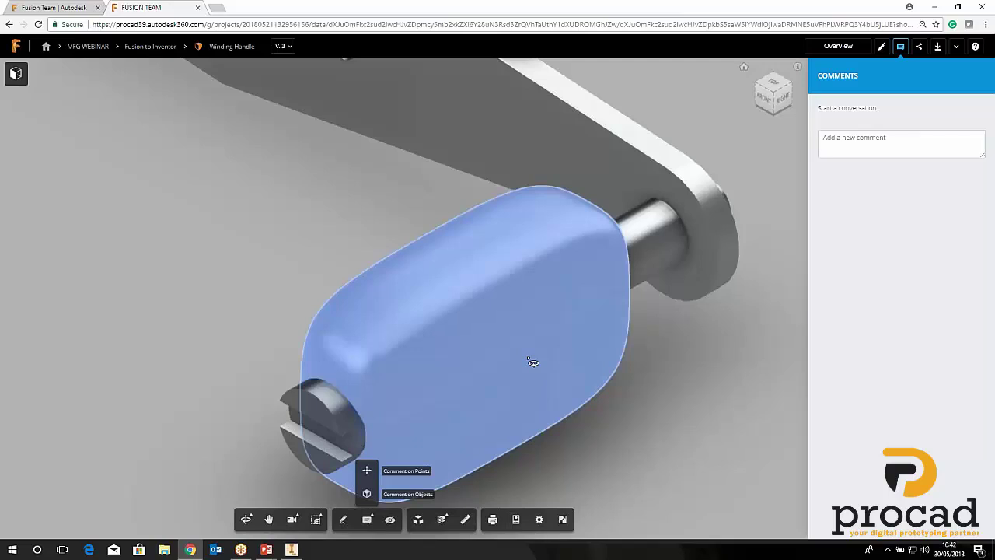
pyautogui.click(366, 471)
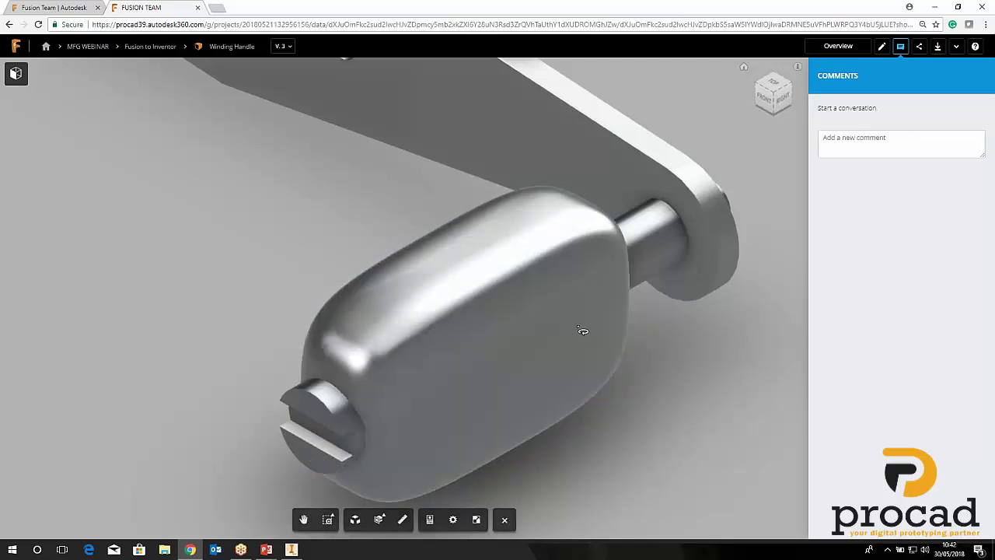
pyautogui.click(581, 330)
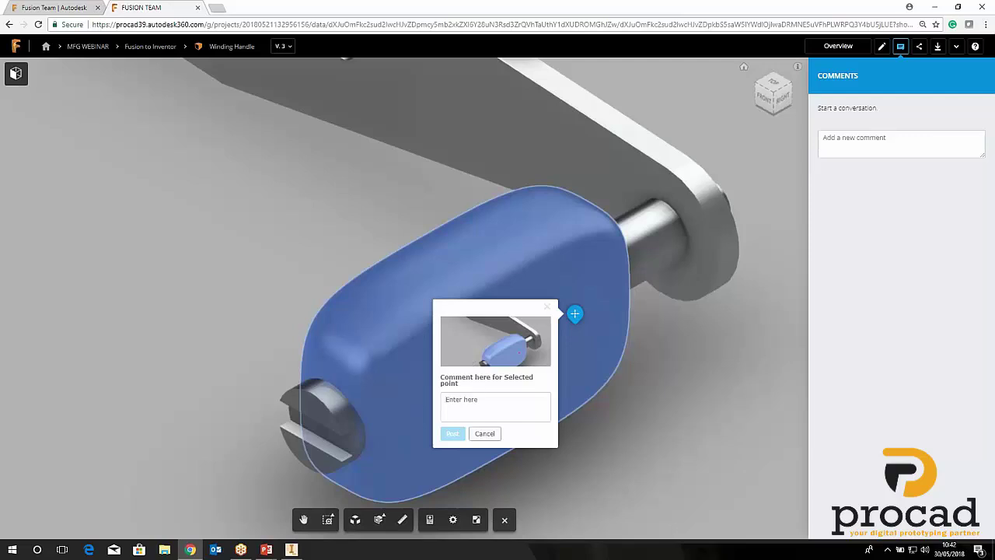
# Write 'Add intent to Improve Grip', capitalising Improve, and post it
pyautogui.write('Add intent to improve Grip')
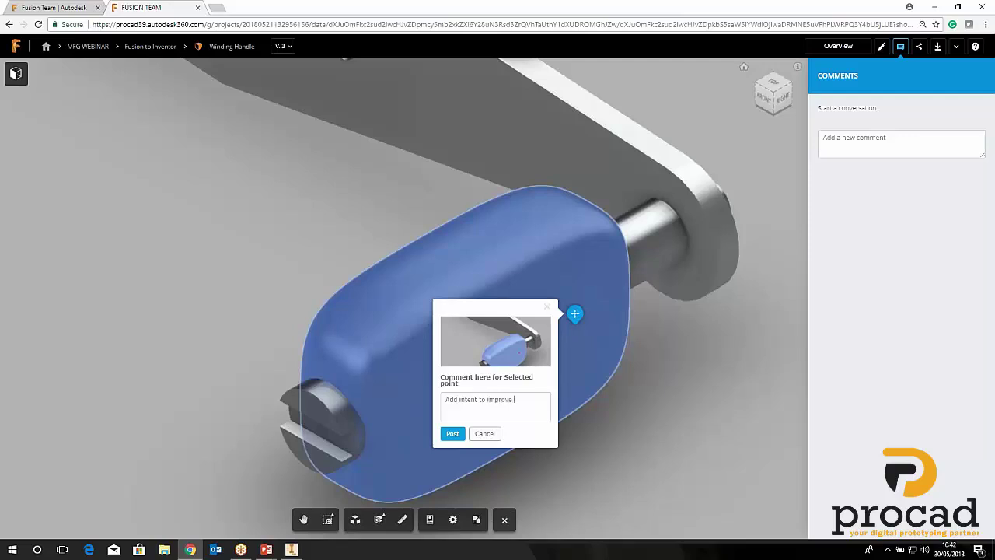
pyautogui.click(490, 399)
pyautogui.press('BackSpace')
pyautogui.write('I')
pyautogui.click(454, 434)
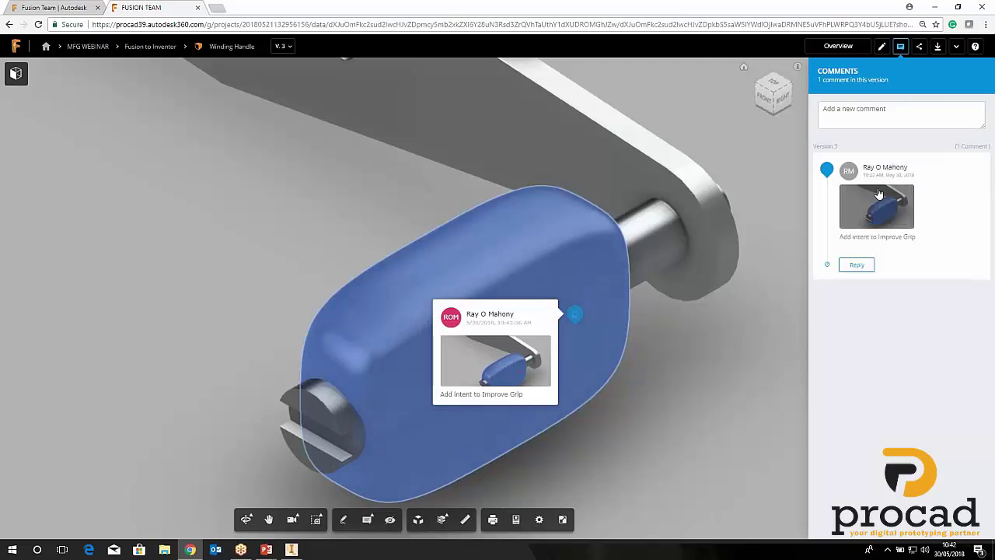
pyautogui.click(679, 461)
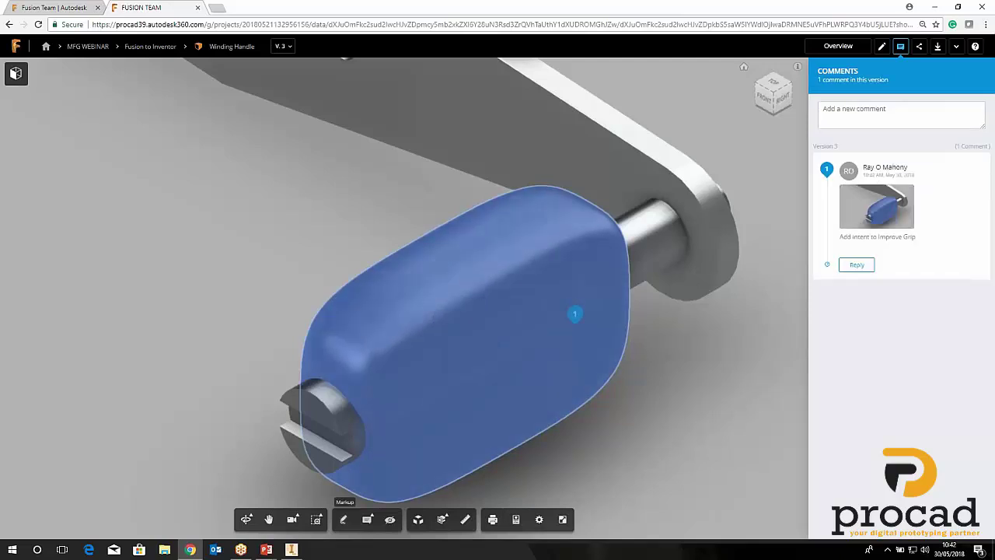
# Post an object comment on the grip requesting Rubber material for weight calculation, mentioning a teammate
pyautogui.click(370, 520)
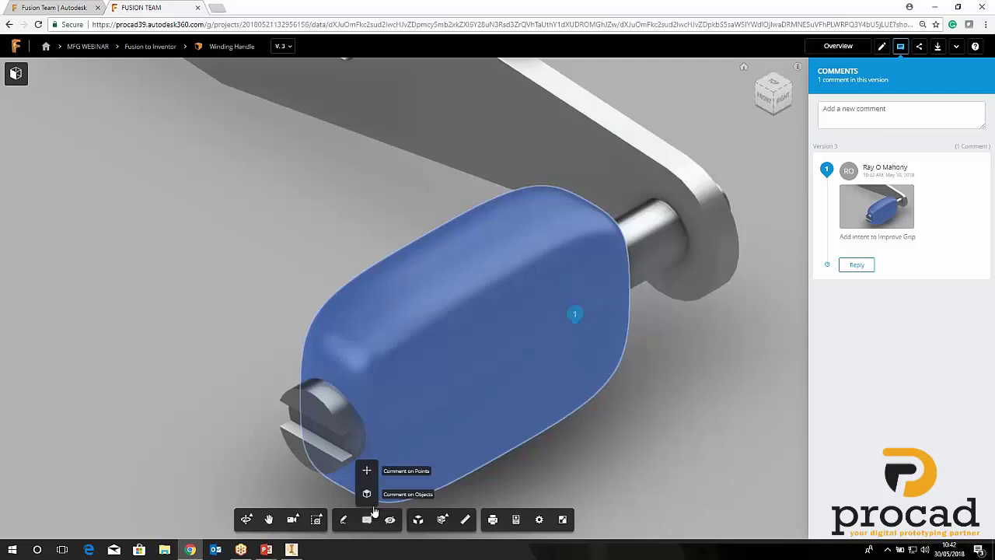
pyautogui.click(368, 494)
pyautogui.click(579, 272)
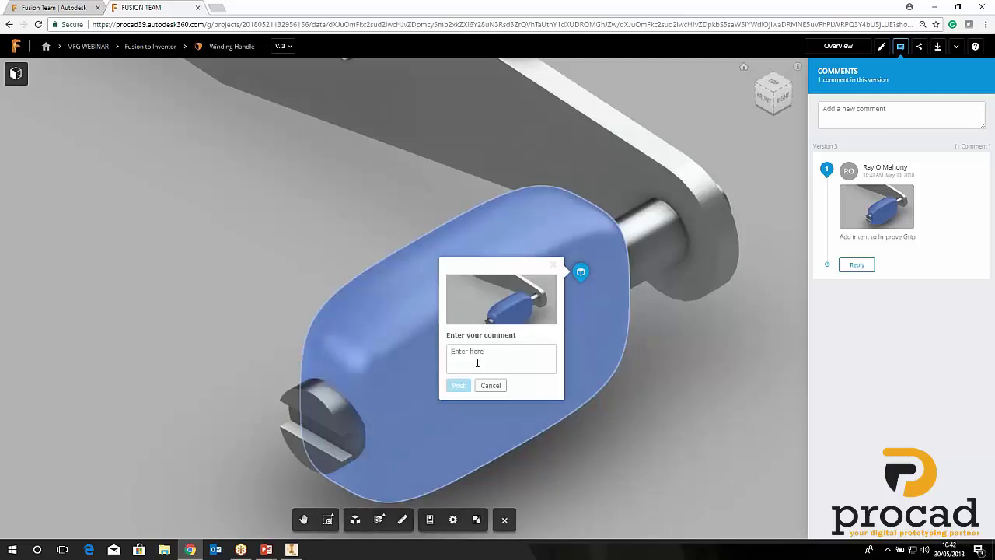
pyautogui.write('Ple')
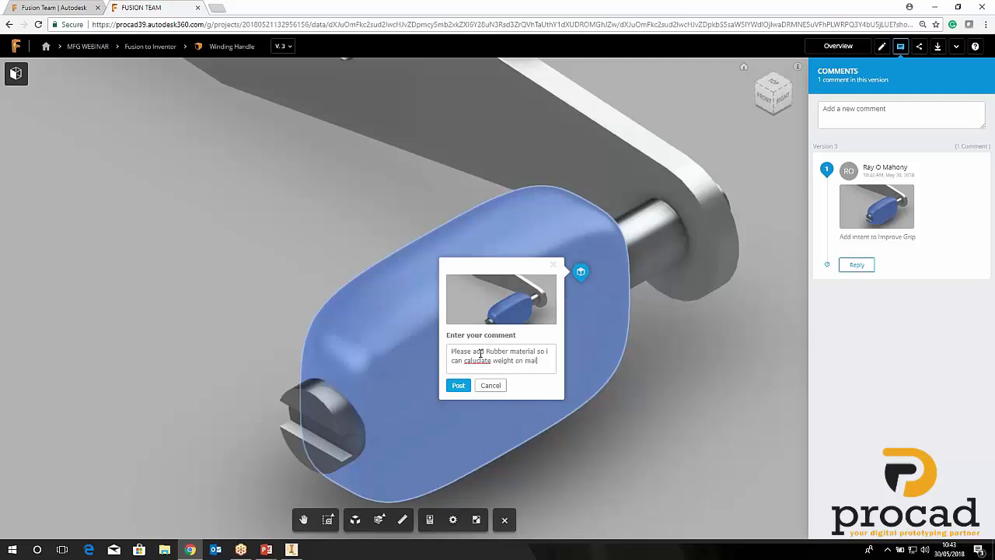
pyautogui.write('ssembly')
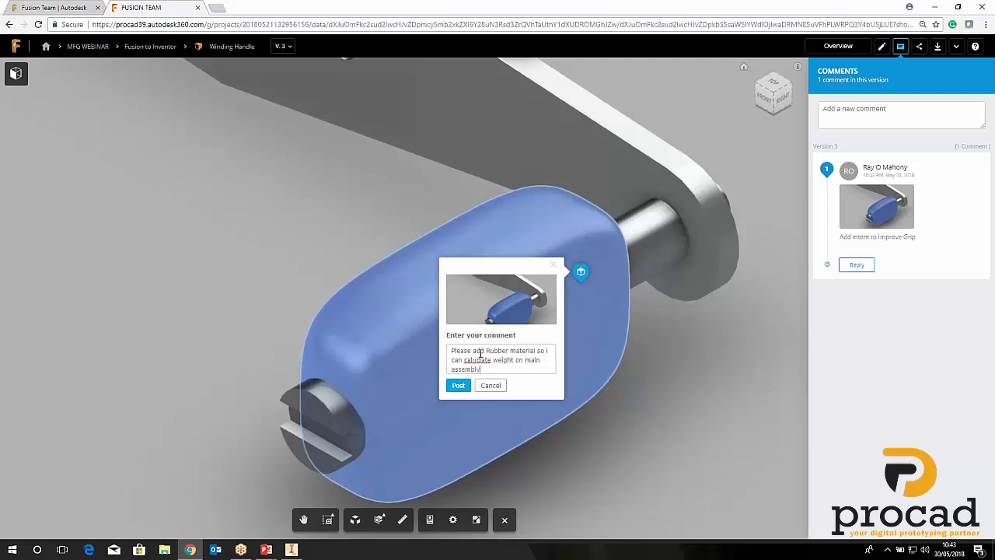
pyautogui.write(' @')
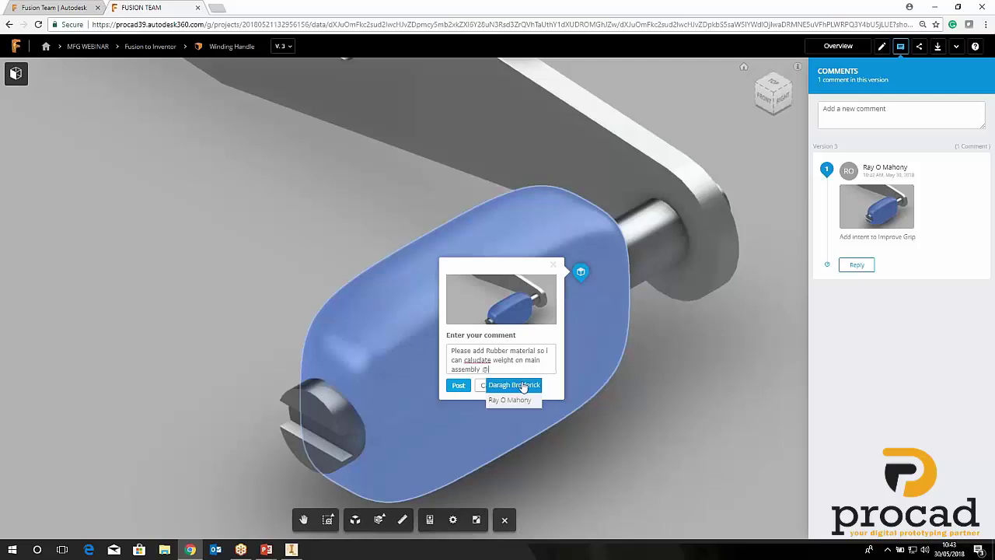
pyautogui.click(514, 385)
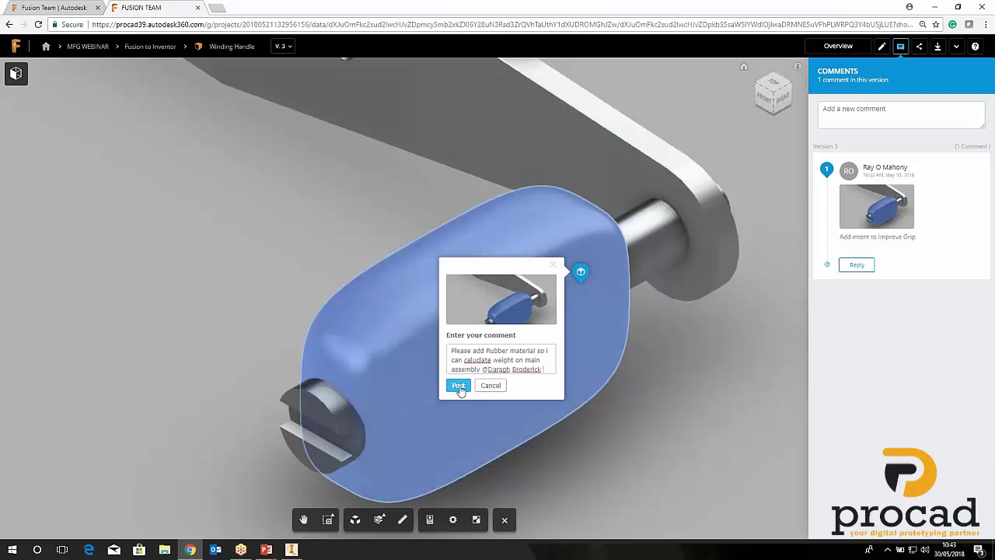
pyautogui.click(459, 386)
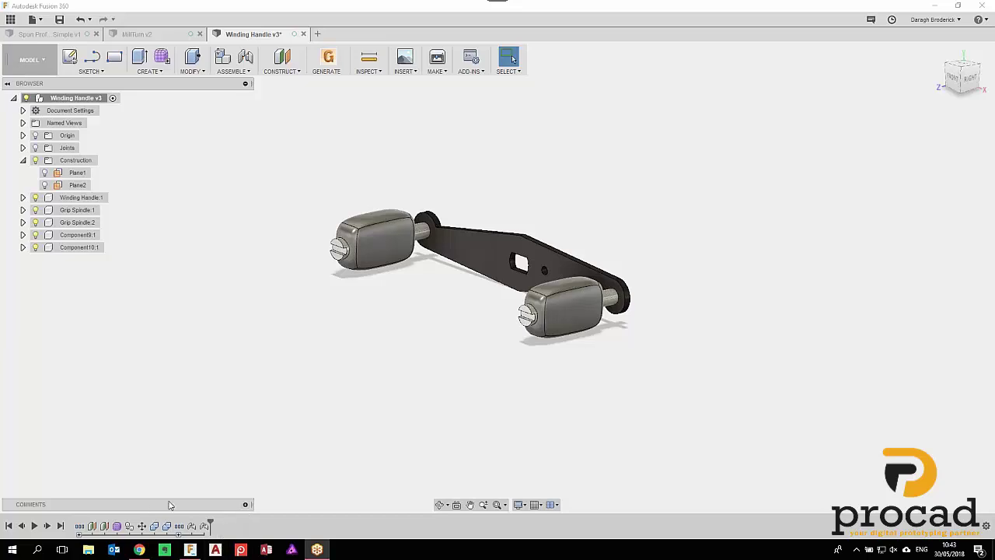
pyautogui.click(245, 505)
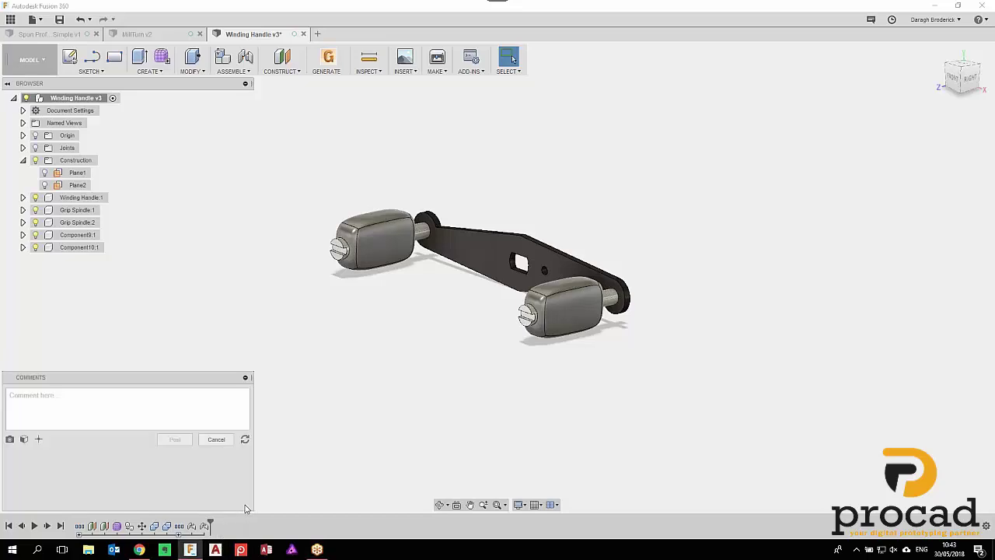
pyautogui.click(245, 441)
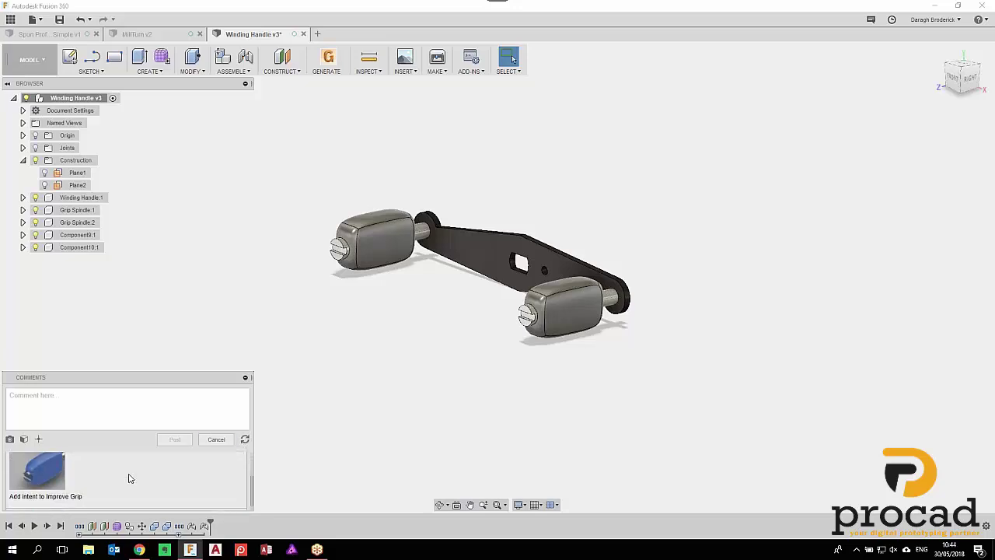
pyautogui.scroll(-1, 124, 478)
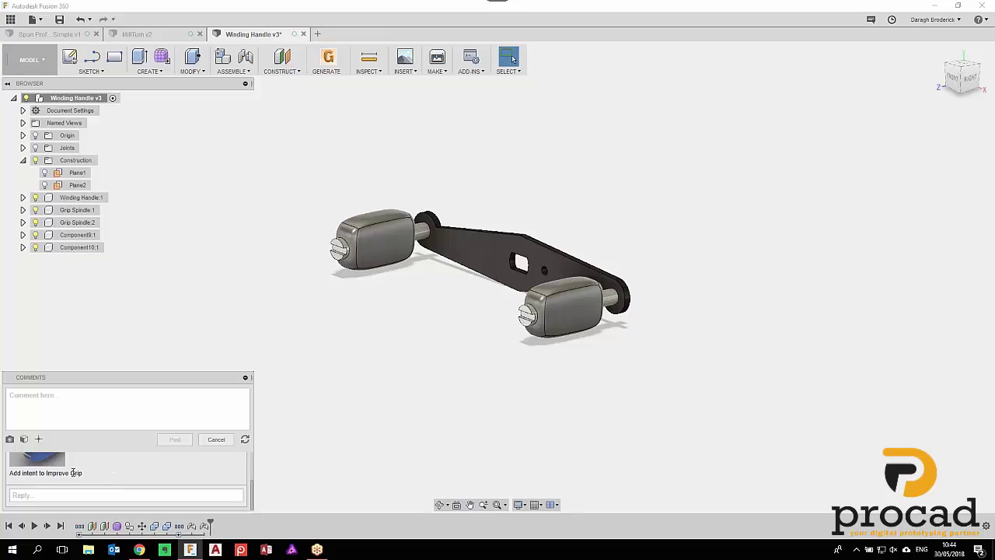
pyautogui.click(45, 463)
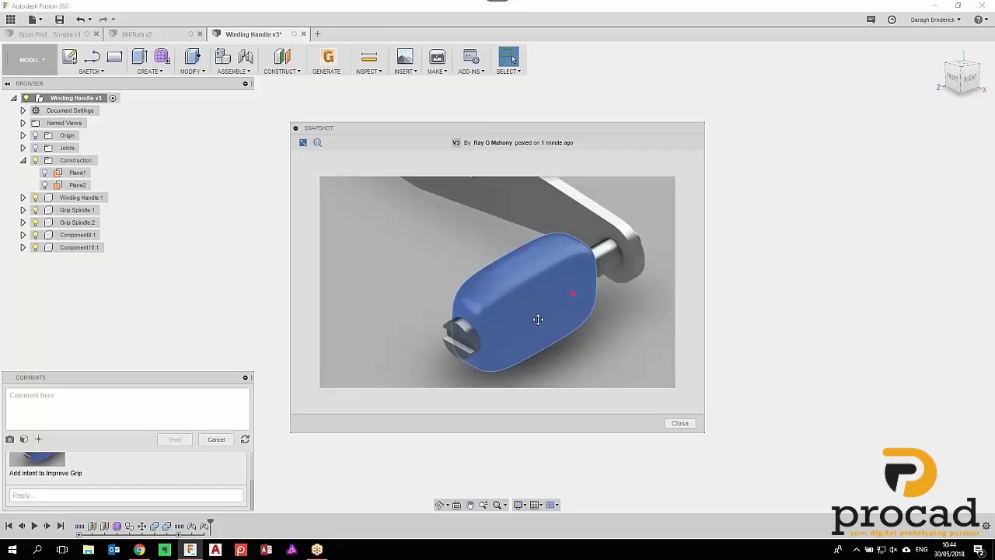
pyautogui.moveTo(534, 316); pyautogui.dragTo(536, 239)
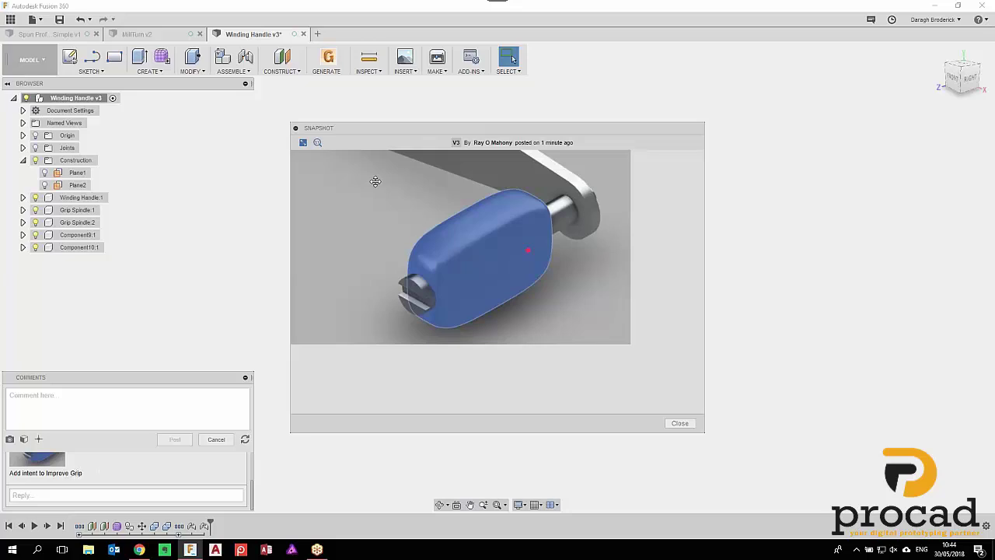
pyautogui.moveTo(373, 182); pyautogui.dragTo(528, 246)
pyautogui.scroll(-2, 528, 246)
pyautogui.scroll(3, 666, 371)
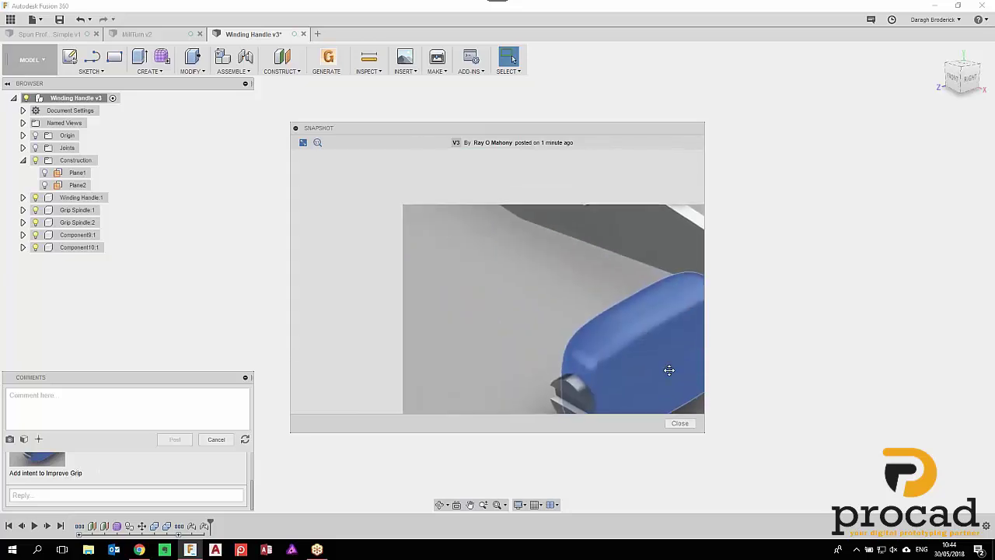
pyautogui.scroll(-3, 551, 277)
pyautogui.click(680, 423)
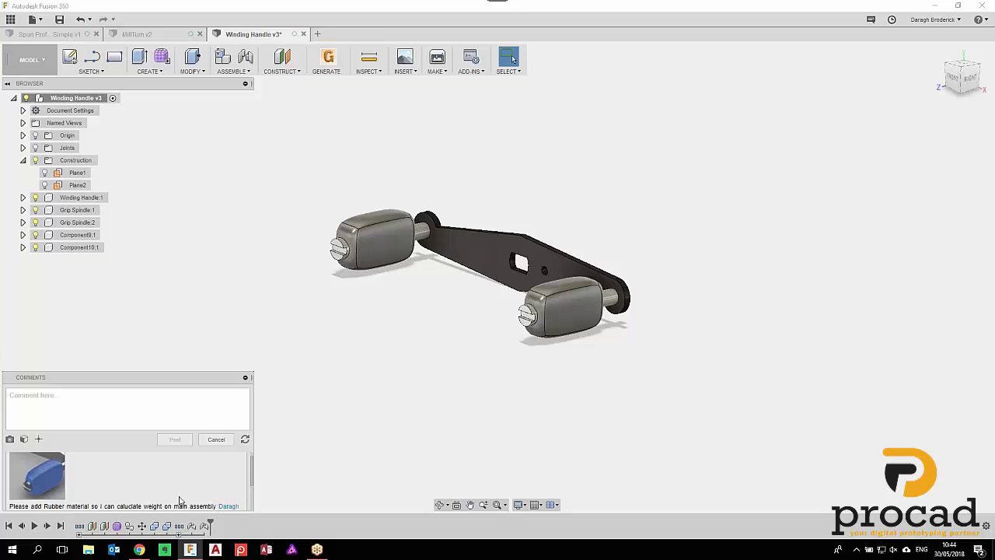
pyautogui.scroll(-2, 105, 490)
pyautogui.scroll(2, 78, 482)
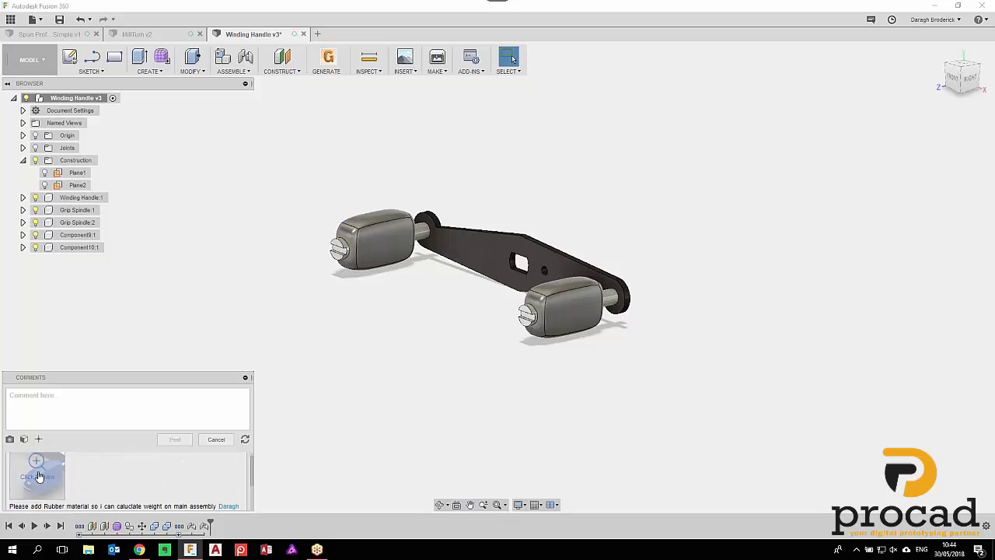
pyautogui.click(39, 476)
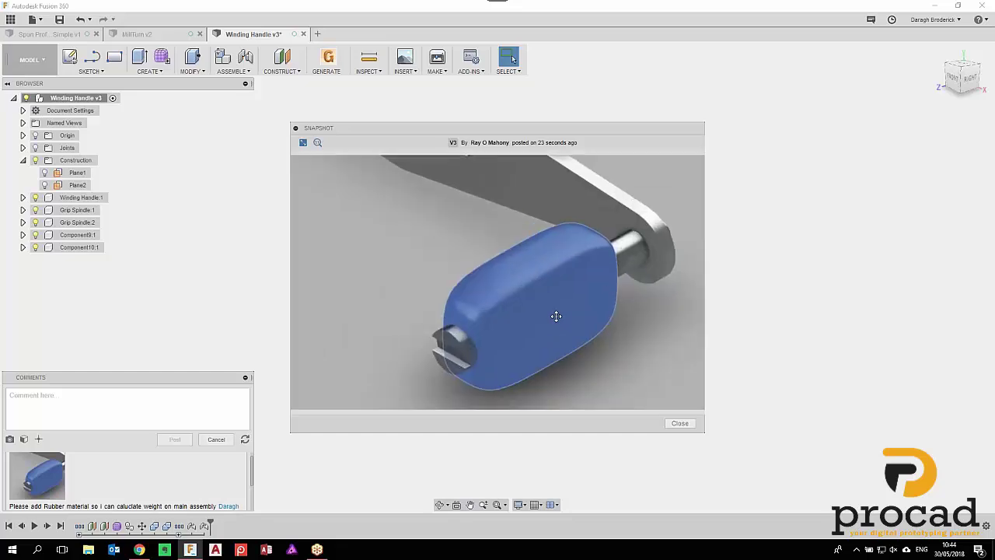
pyautogui.click(678, 424)
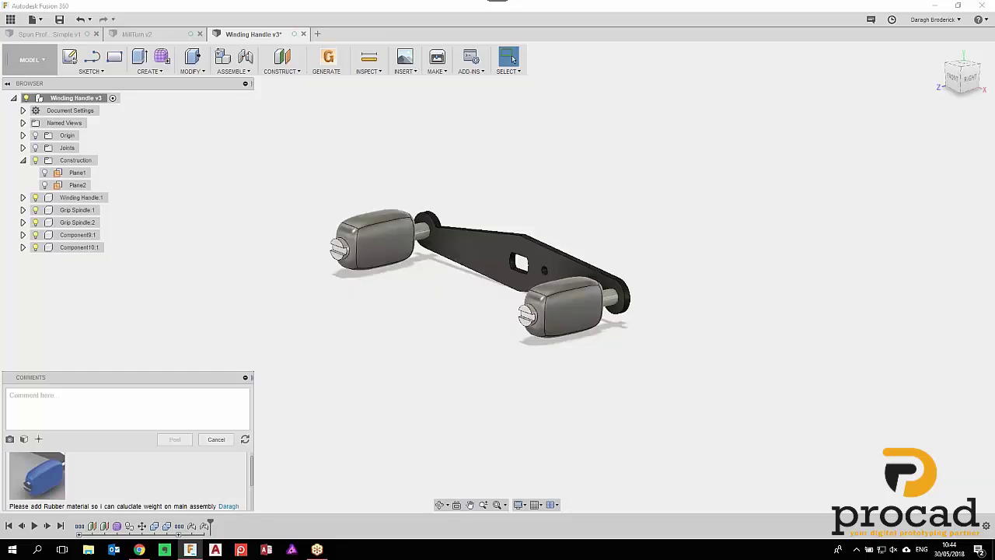
pyautogui.click(245, 377)
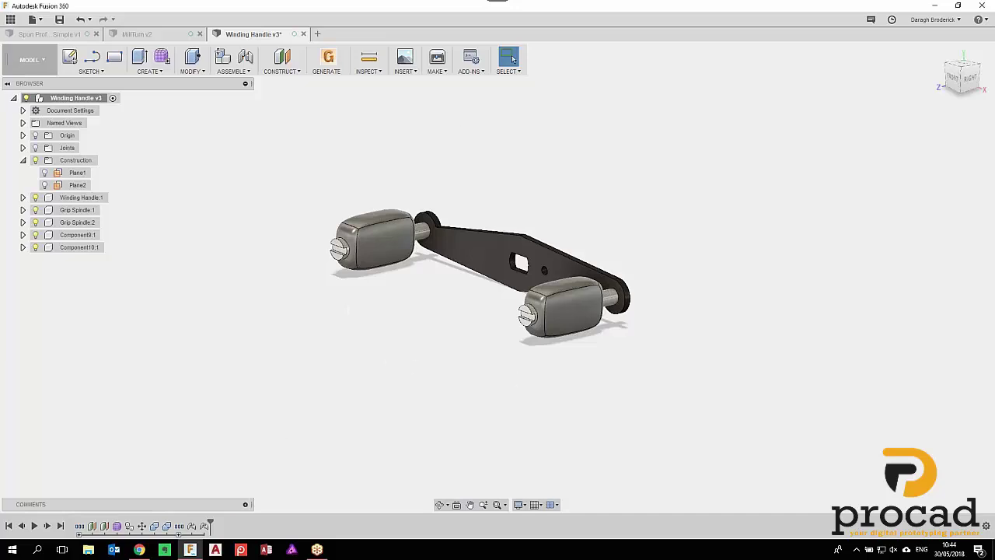
# Edit the lower grip's Form feature from the timeline and orbit to a near-front view
pyautogui.click(118, 528)
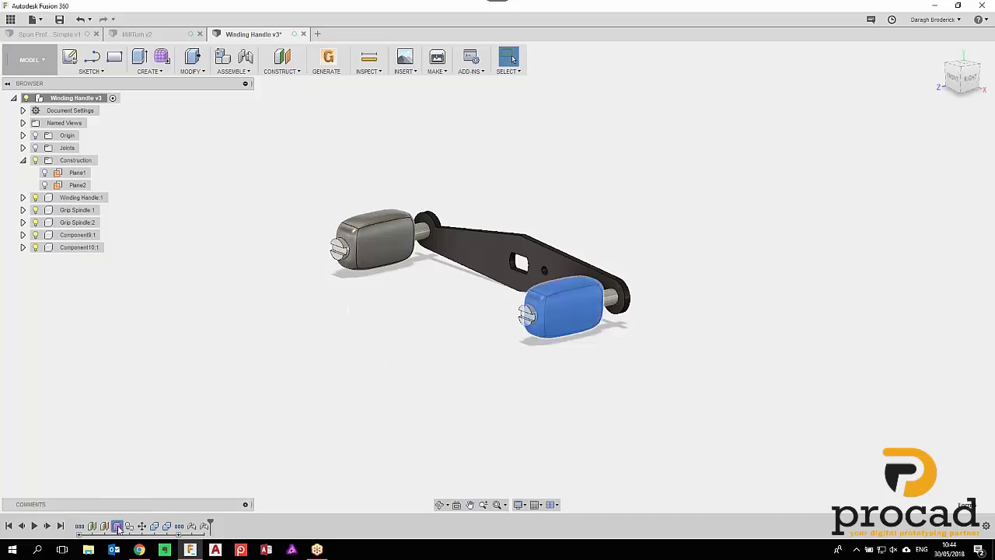
pyautogui.rightClick(118, 528)
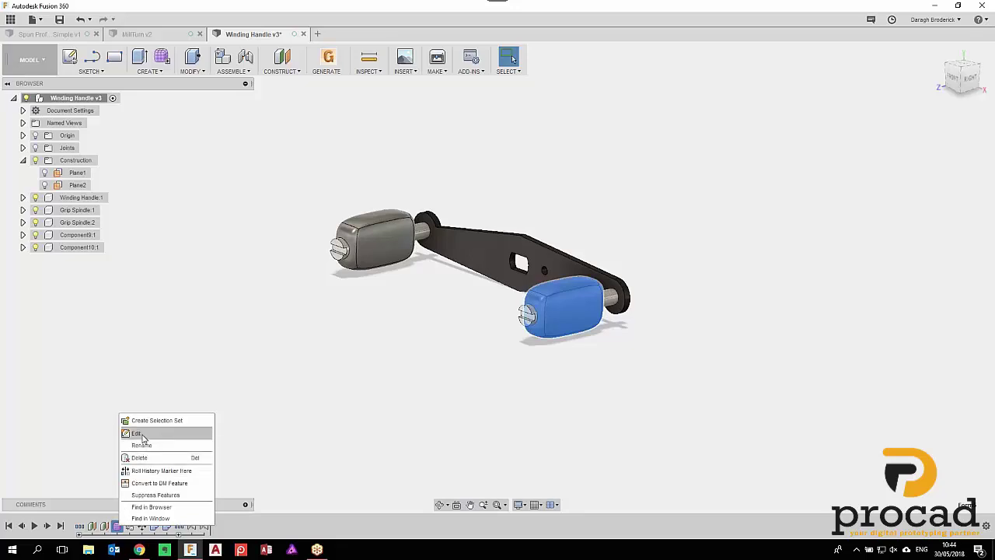
pyautogui.click(141, 434)
pyautogui.moveTo(477, 402)
pyautogui.keyDown('shift'); pyautogui.mouseDown(button='middle')
pyautogui.moveTo(508, 378)
pyautogui.moveTo(469, 402)
pyautogui.moveTo(461, 382)
pyautogui.mouseUp(button='middle'); pyautogui.keyUp('shift')
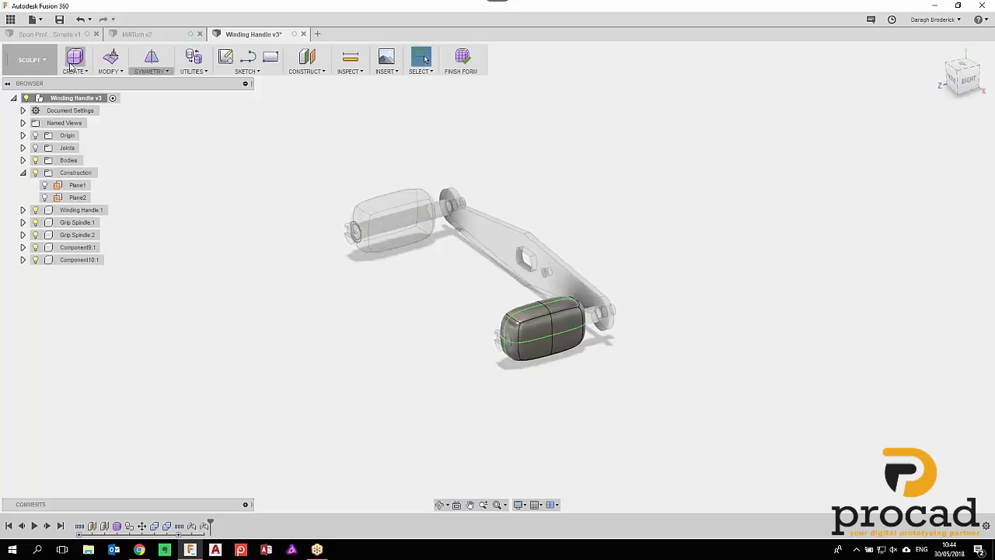
# Insert edge loops on both sides of the grip's ring of edges
pyautogui.click(109, 72)
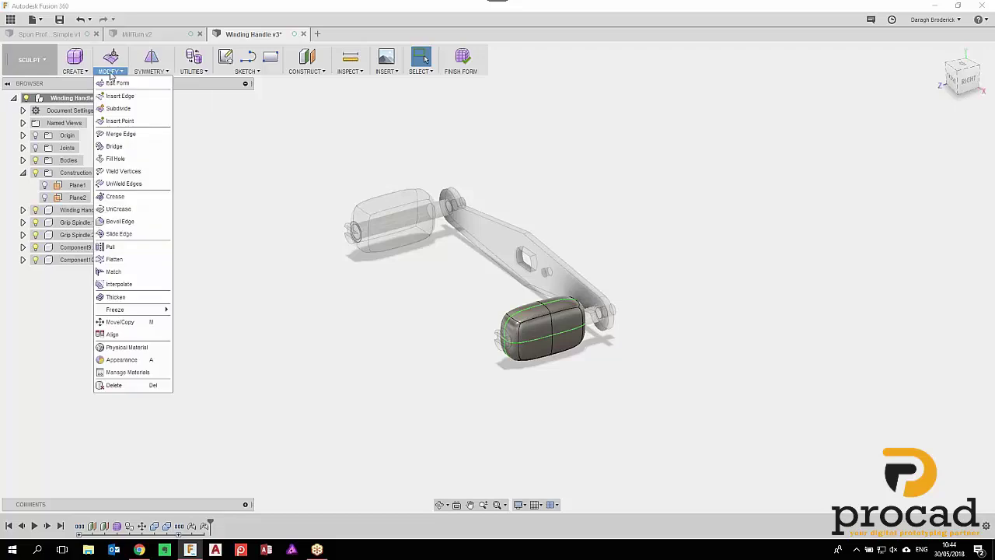
pyautogui.click(119, 96)
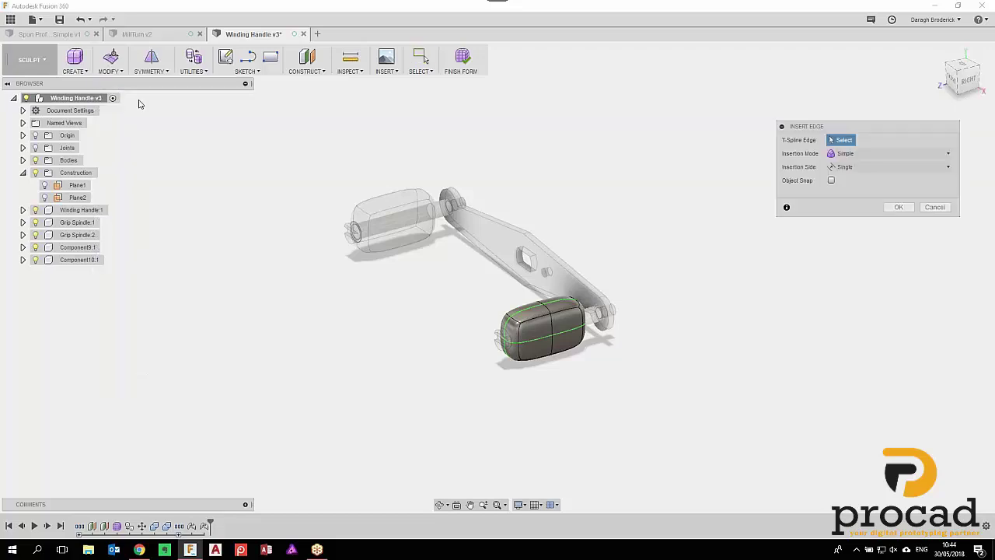
pyautogui.scroll(2, 555, 323)
pyautogui.doubleClick(555, 322)
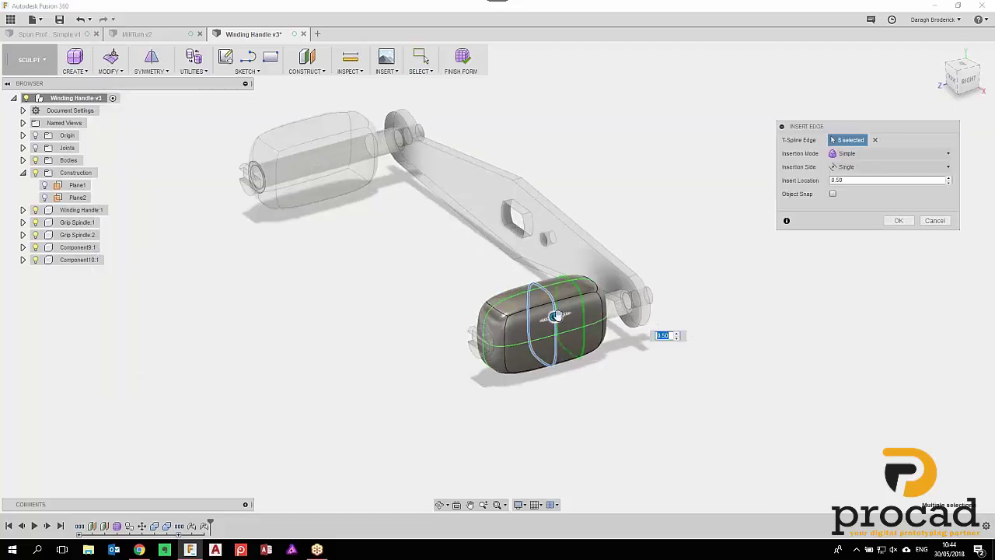
pyautogui.click(850, 169)
pyautogui.click(845, 194)
pyautogui.scroll(1, 925, 250)
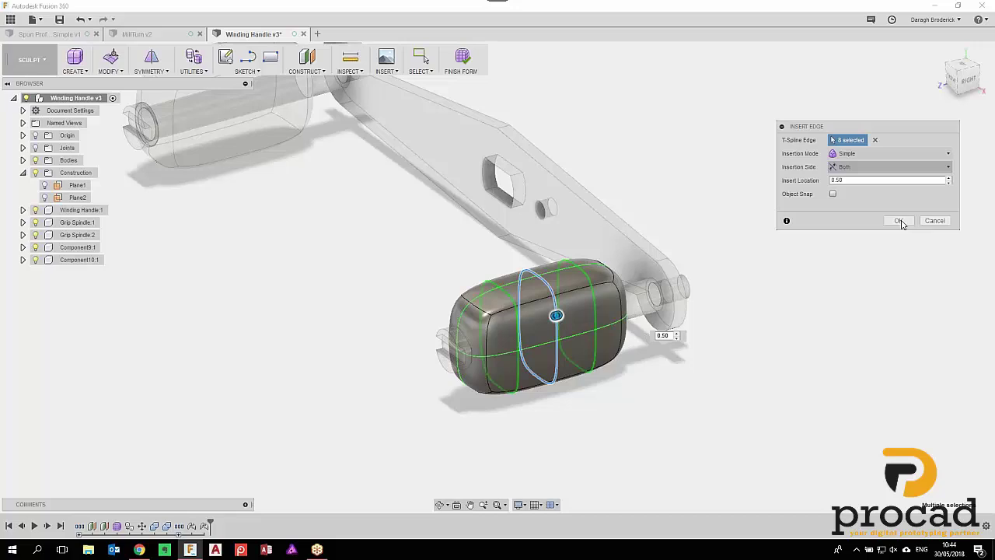
pyautogui.click(899, 222)
# Insert a lengthwise edge loop along the grip at position 0.468
pyautogui.scroll(3, 538, 349)
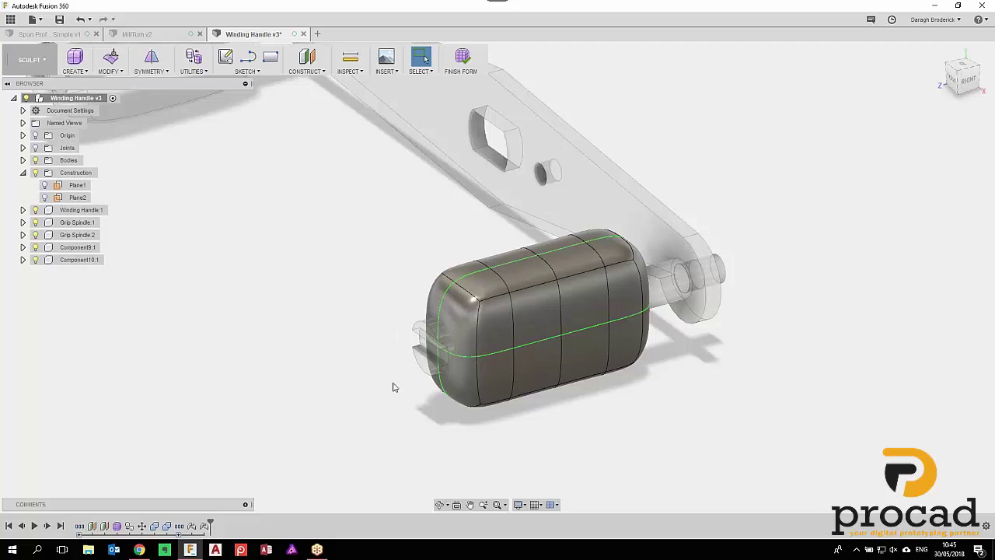
pyautogui.scroll(2, 356, 379)
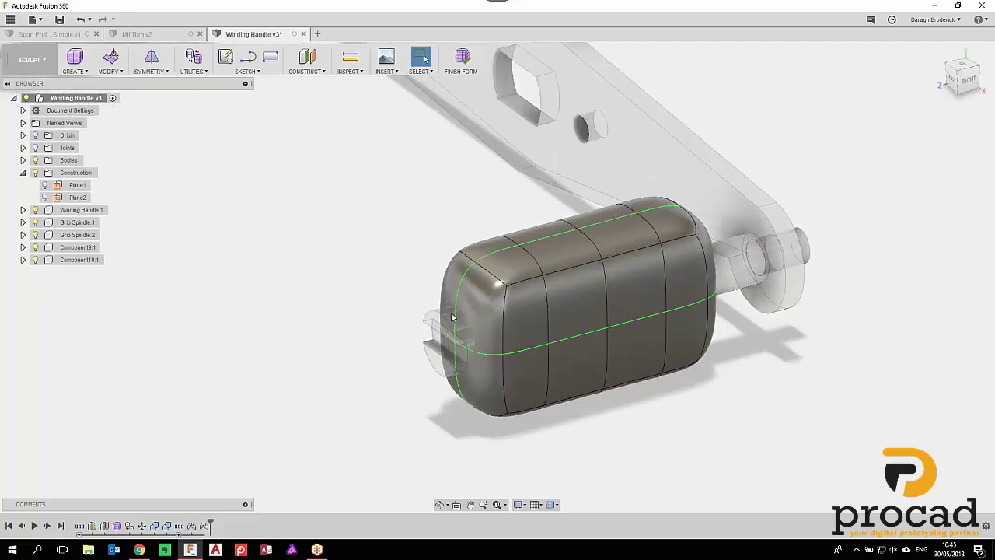
pyautogui.click(110, 71)
pyautogui.click(116, 97)
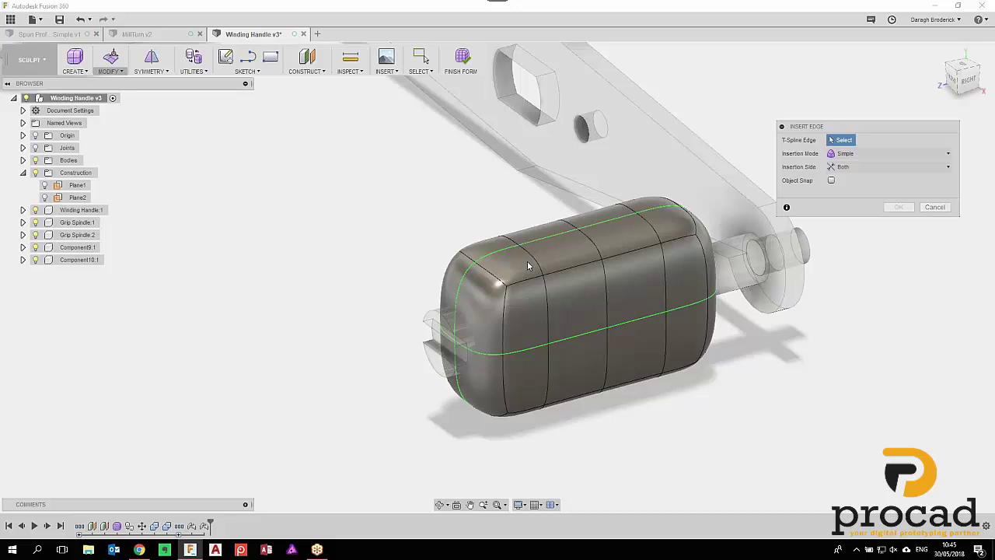
pyautogui.doubleClick(523, 353)
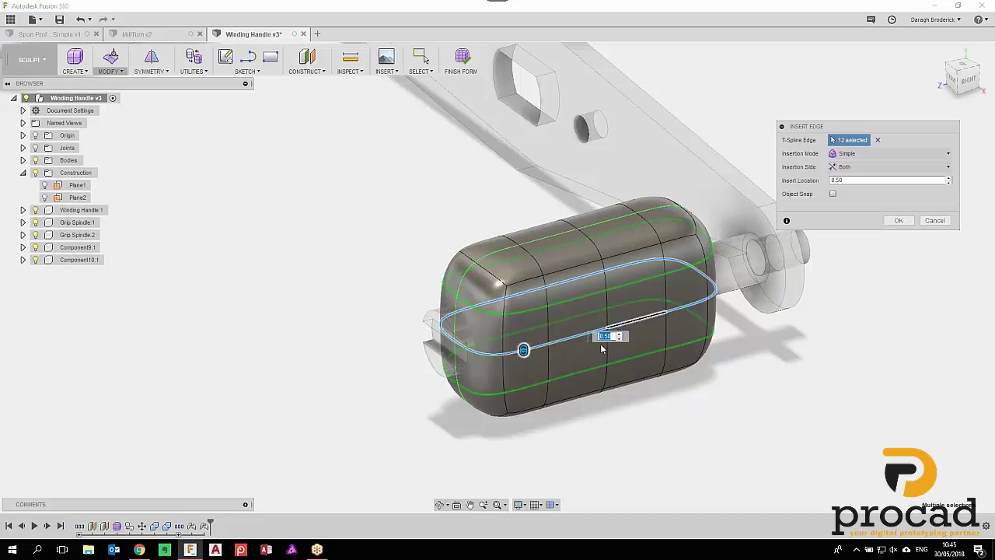
pyautogui.moveTo(523, 350); pyautogui.dragTo(518, 349)
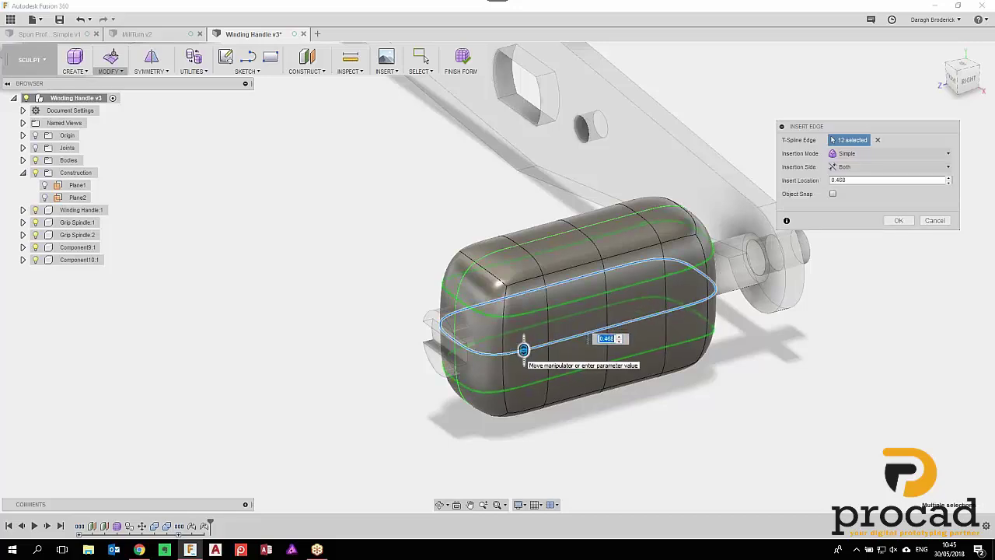
pyautogui.click(899, 220)
pyautogui.keyDown('shift'); pyautogui.moveTo(756, 399); pyautogui.dragTo(656, 405, button='middle'); pyautogui.keyUp('shift')
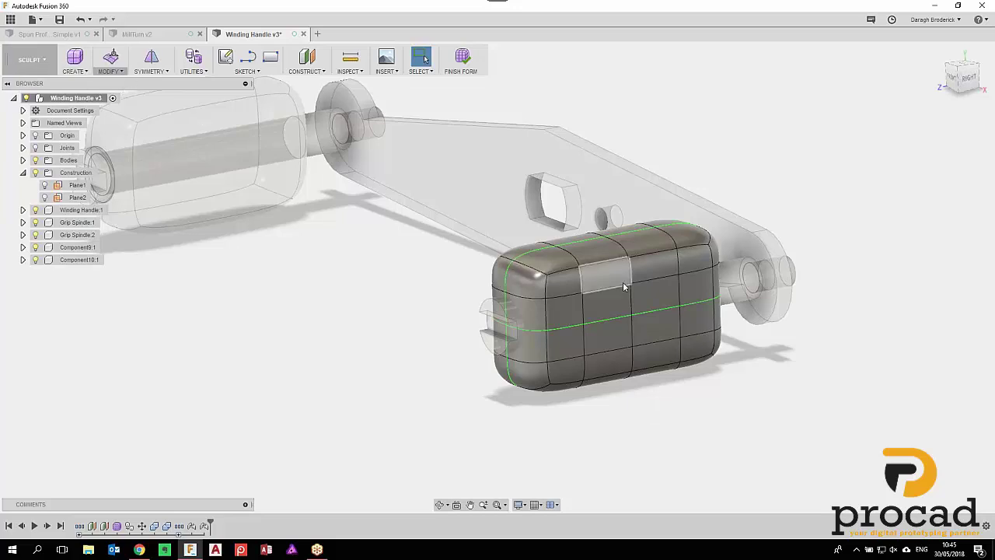
# Apply Mirror - Internal symmetry to the grip using two top faces
pyautogui.click(151, 68)
pyautogui.click(156, 84)
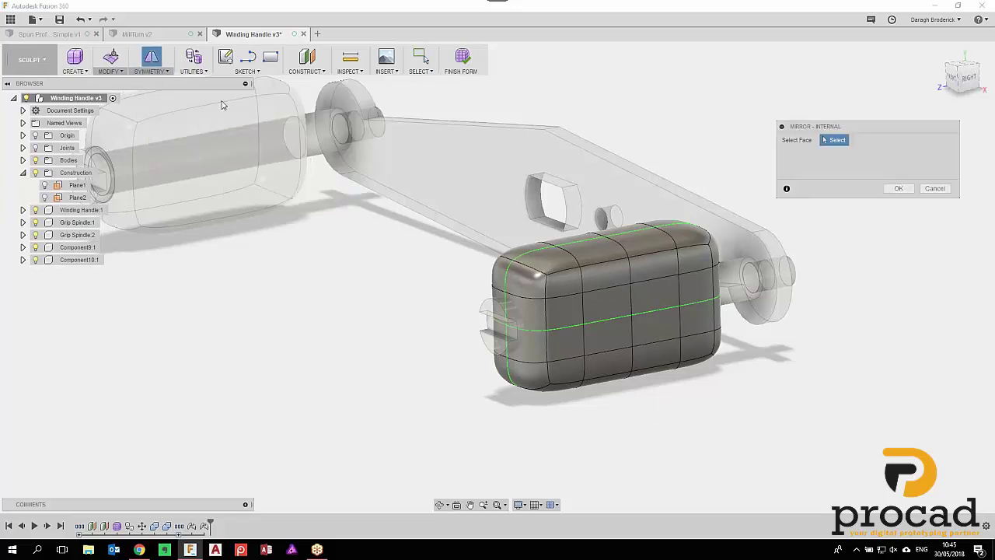
pyautogui.click(610, 282)
pyautogui.click(641, 275)
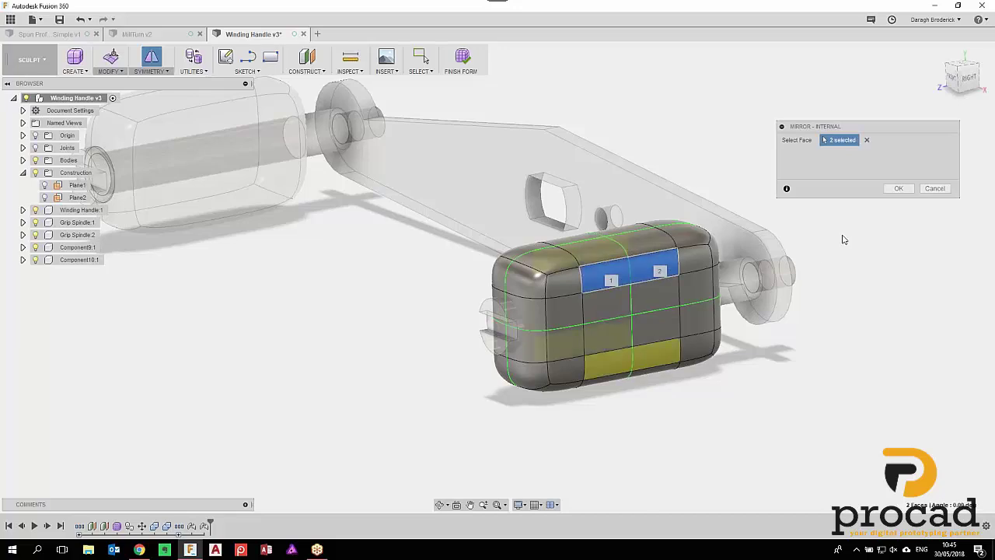
pyautogui.click(897, 191)
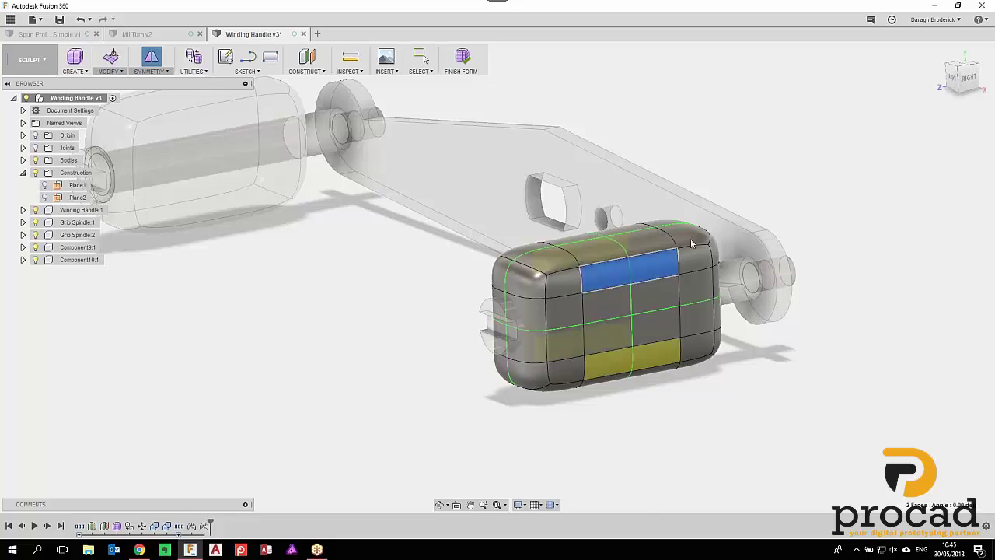
# With Edit Form, push two front faces of the grip inward by 1.353 mm
pyautogui.rightClick(318, 354)
pyautogui.click(346, 336)
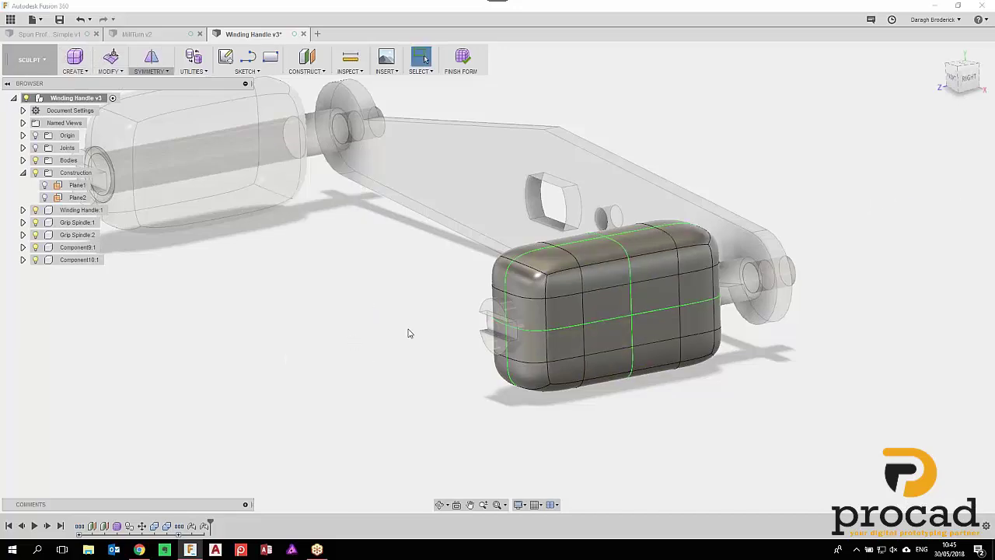
pyautogui.click(614, 302)
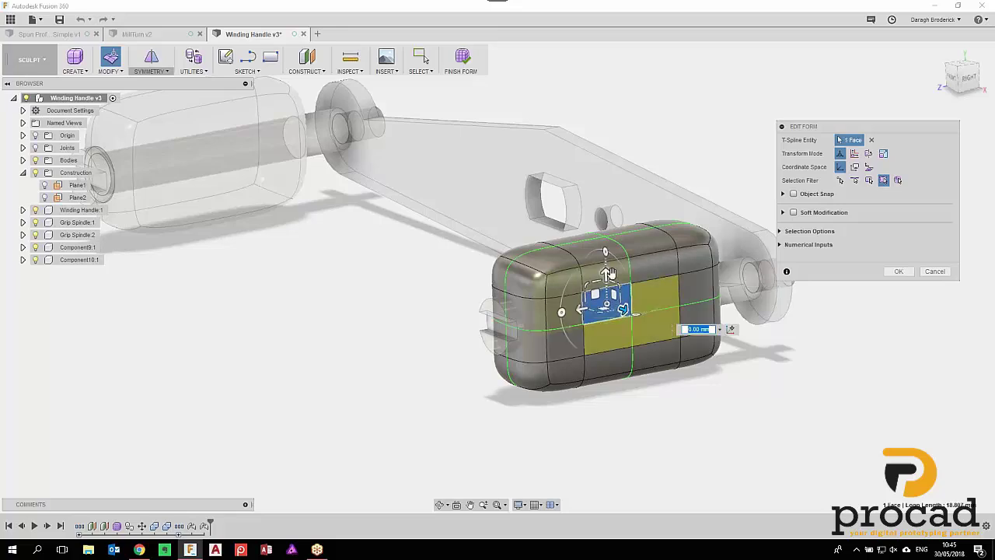
pyautogui.keyDown('shift'); pyautogui.click(622, 274); pyautogui.keyUp('shift')
pyautogui.scroll(2, 620, 315)
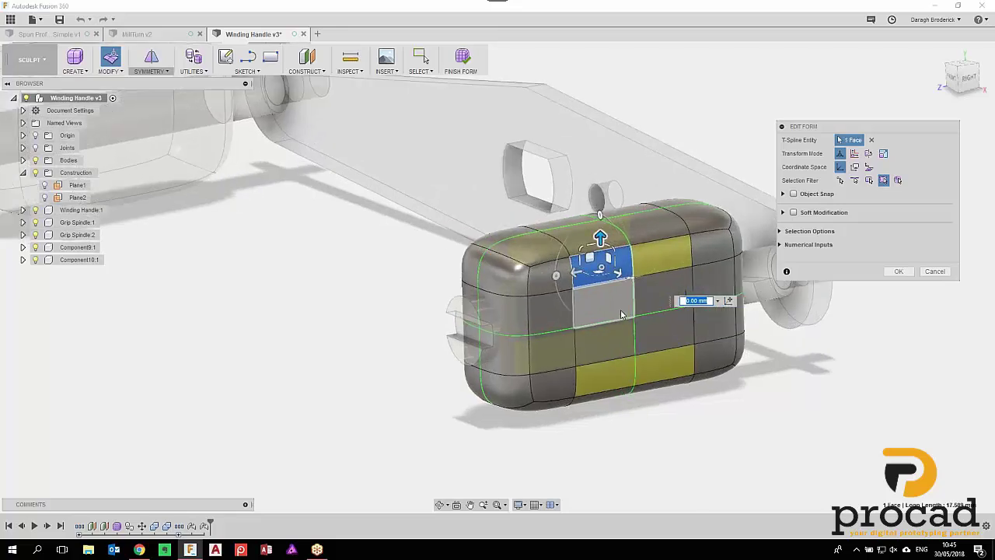
pyautogui.keyDown('shift'); pyautogui.moveTo(620, 313); pyautogui.dragTo(682, 322, button='middle'); pyautogui.keyUp('shift')
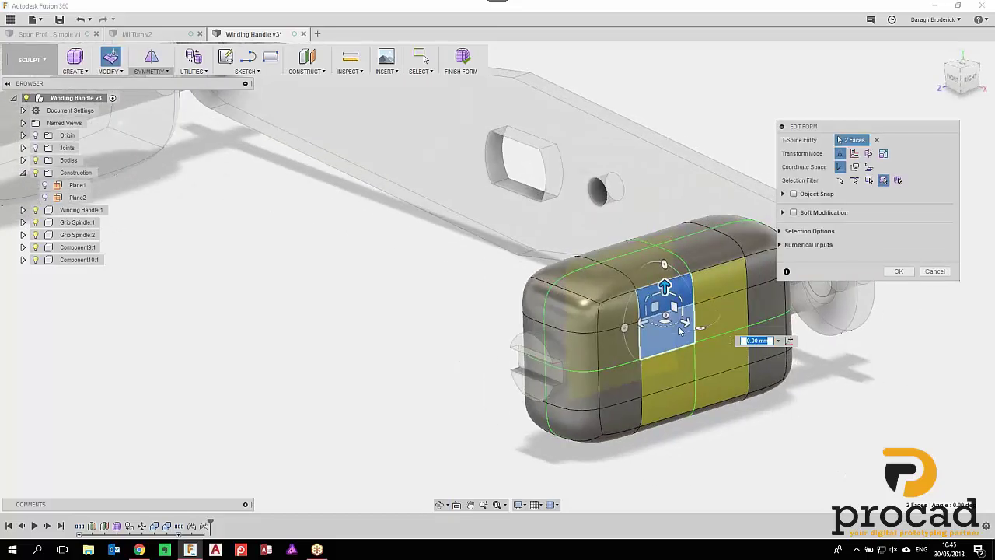
pyautogui.moveTo(682, 322); pyautogui.dragTo(672, 317)
# Sink a top face of the grip by 1.079 mm
pyautogui.keyDown('shift'); pyautogui.moveTo(644, 355); pyautogui.dragTo(618, 264, button='middle'); pyautogui.keyUp('shift')
pyautogui.click(620, 257)
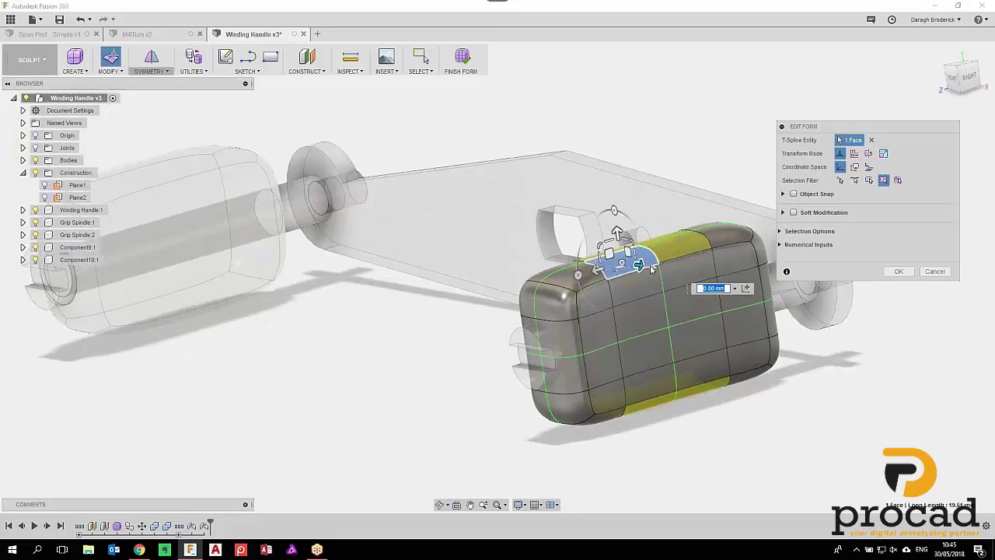
pyautogui.moveTo(619, 231); pyautogui.dragTo(622, 250)
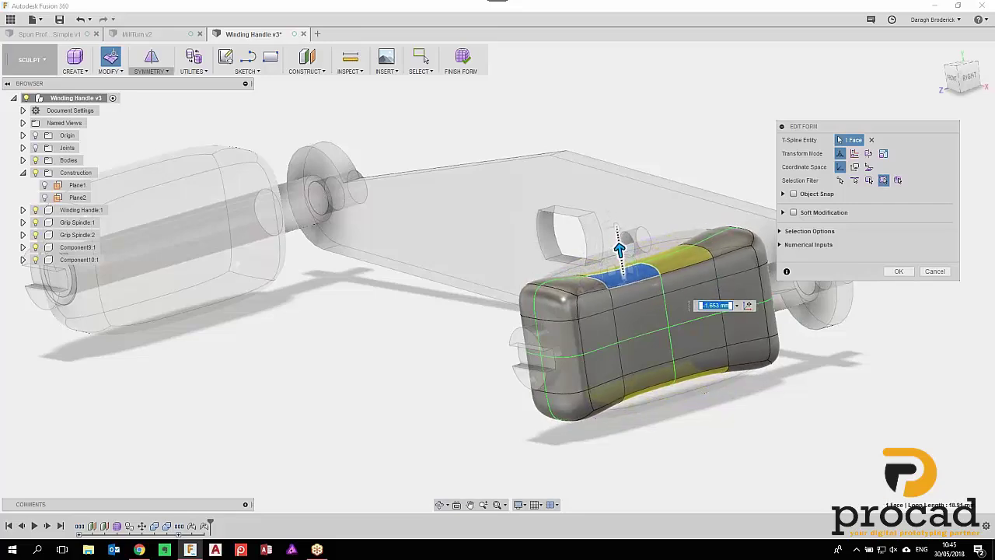
# Move two vertical edges near the grip's end sideways by 0.613 mm and commit the form edits
pyautogui.keyDown('shift'); pyautogui.moveTo(545, 234); pyautogui.dragTo(533, 235, button='middle'); pyautogui.keyUp('shift')
pyautogui.moveTo(401, 239); pyautogui.dragTo(316, 285, button='middle')
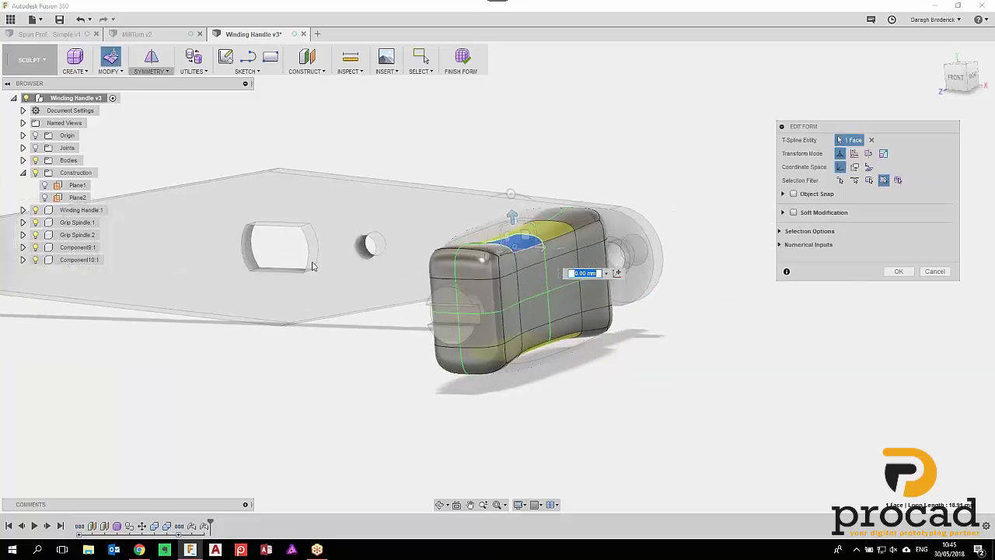
pyautogui.scroll(3, 435, 342)
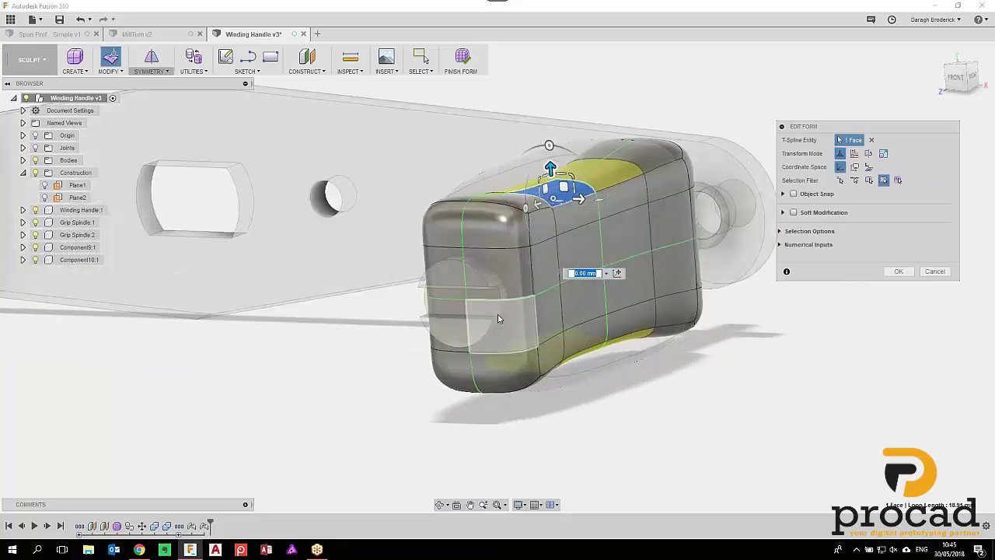
pyautogui.scroll(5, 529, 277)
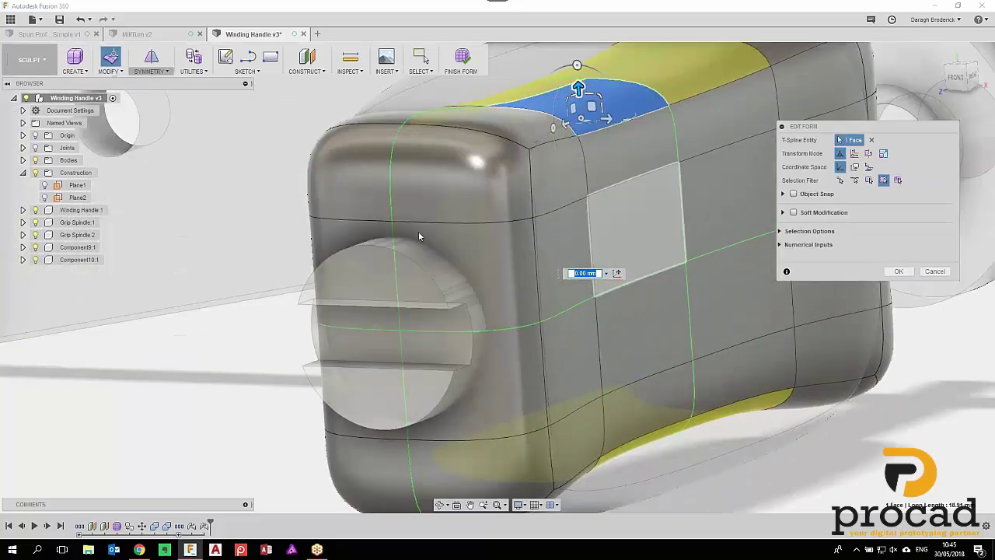
pyautogui.scroll(-5, 418, 231)
pyautogui.click(473, 256)
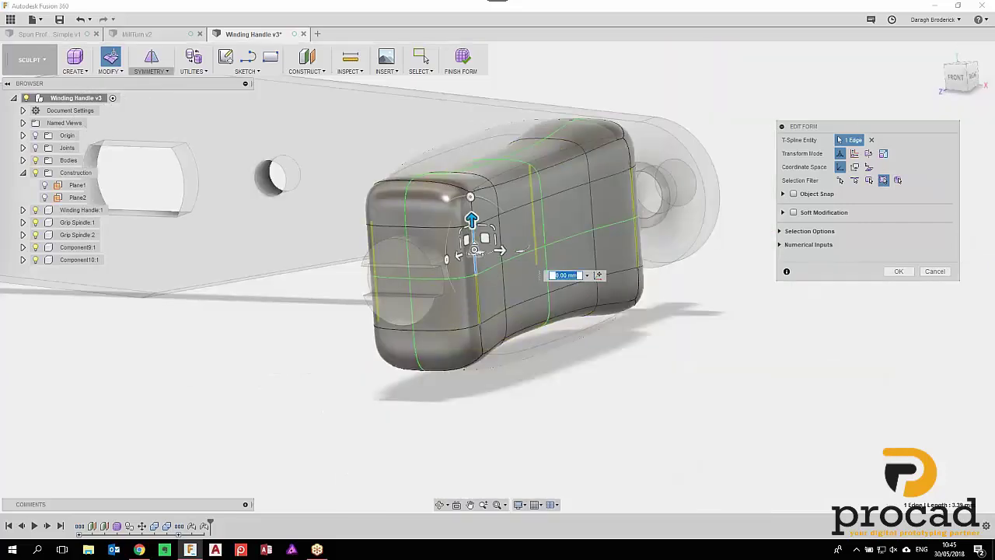
pyautogui.keyDown('shift'); pyautogui.click(475, 297); pyautogui.keyUp('shift')
pyautogui.moveTo(503, 274); pyautogui.dragTo(462, 270)
pyautogui.keyDown('shift'); pyautogui.moveTo(462, 270); pyautogui.dragTo(544, 265, button='middle'); pyautogui.keyUp('shift')
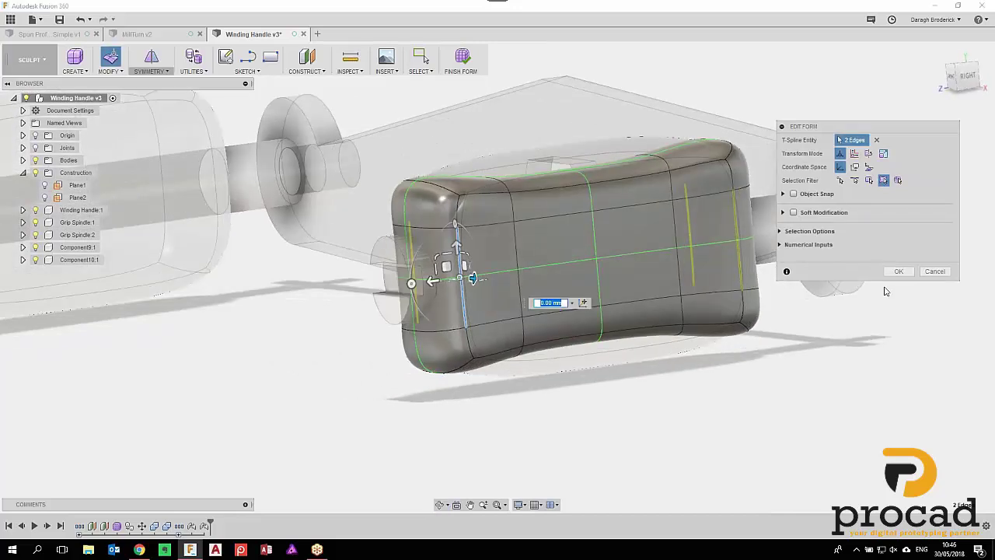
pyautogui.click(898, 271)
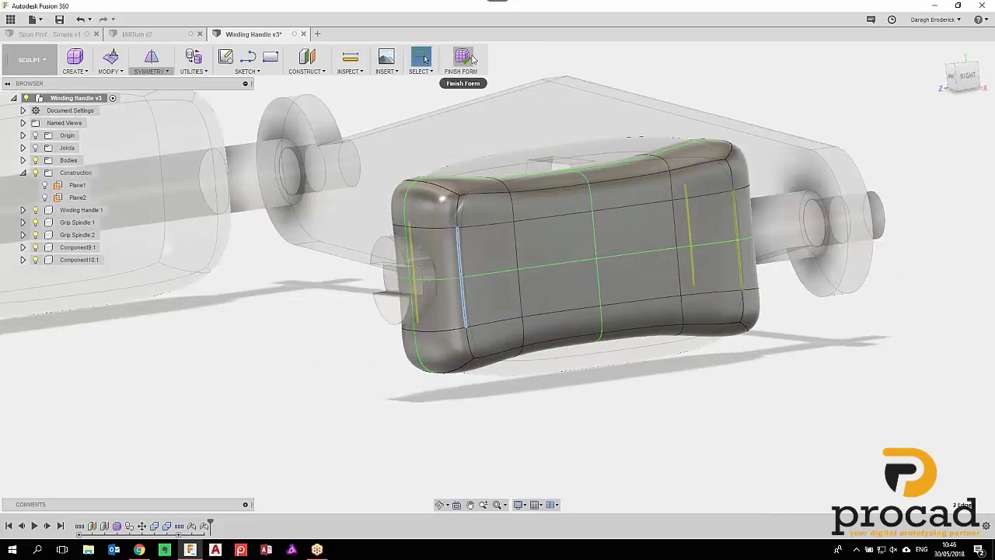
# Return from sculpting to solid bodies and orbit to an oblique view of the handle
pyautogui.click(462, 59)
pyautogui.keyDown('shift'); pyautogui.moveTo(265, 289); pyautogui.dragTo(147, 250, button='middle'); pyautogui.keyUp('shift')
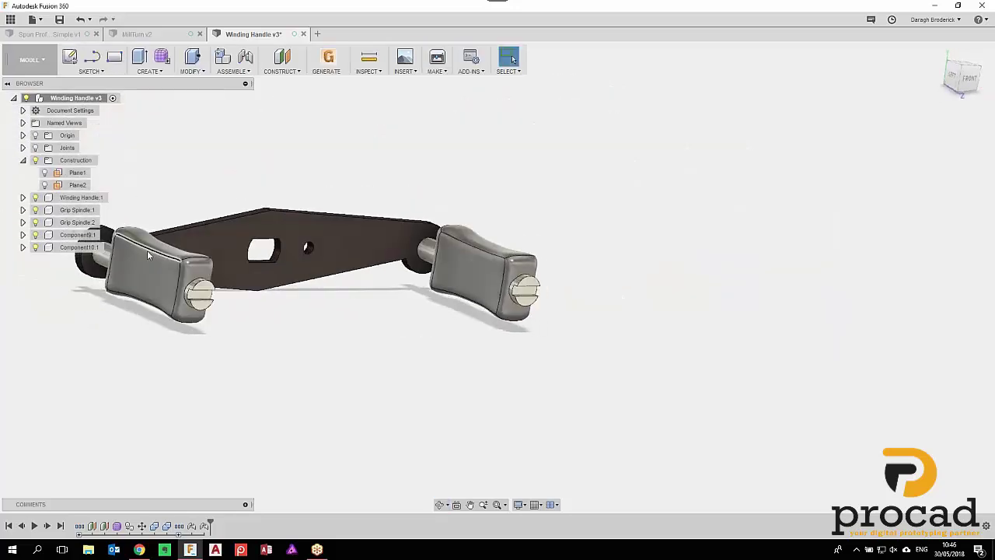
pyautogui.scroll(5, 202, 290)
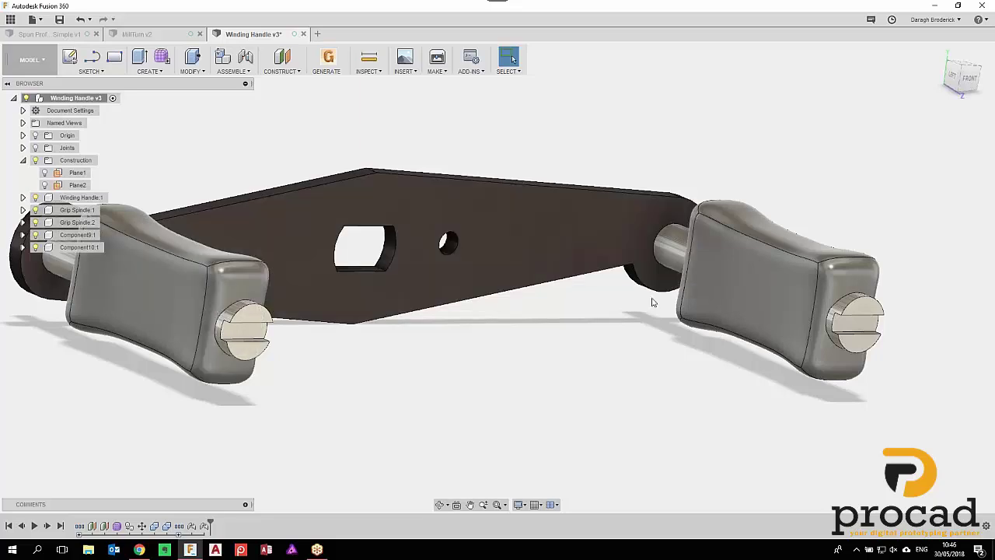
pyautogui.keyDown('shift'); pyautogui.moveTo(487, 288); pyautogui.dragTo(487, 289, button='middle'); pyautogui.keyUp('shift')
pyautogui.keyDown('shift'); pyautogui.moveTo(405, 335); pyautogui.dragTo(351, 339, button='middle'); pyautogui.keyUp('shift')
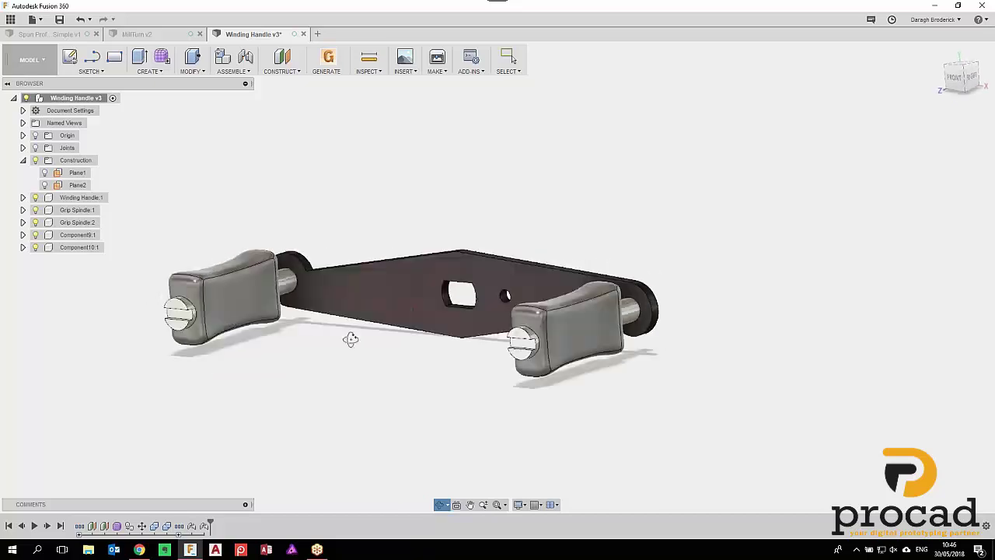
# Apply the Plastic > Rubber physical material to grips Component9:1 and Component10:1, then inspect them
pyautogui.click(78, 234)
pyautogui.keyDown('ctrl'); pyautogui.click(79, 247); pyautogui.keyUp('ctrl')
pyautogui.rightClick(79, 250)
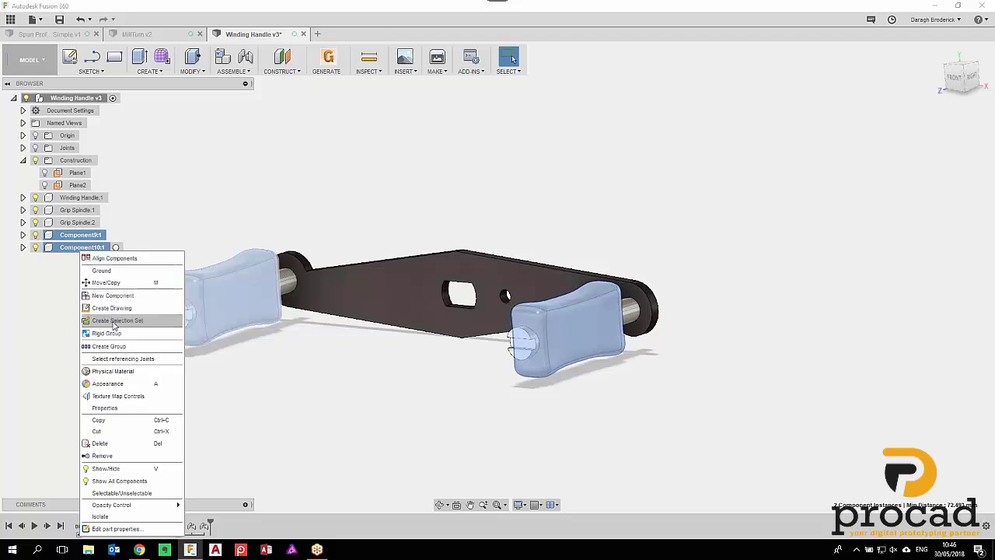
pyautogui.click(111, 377)
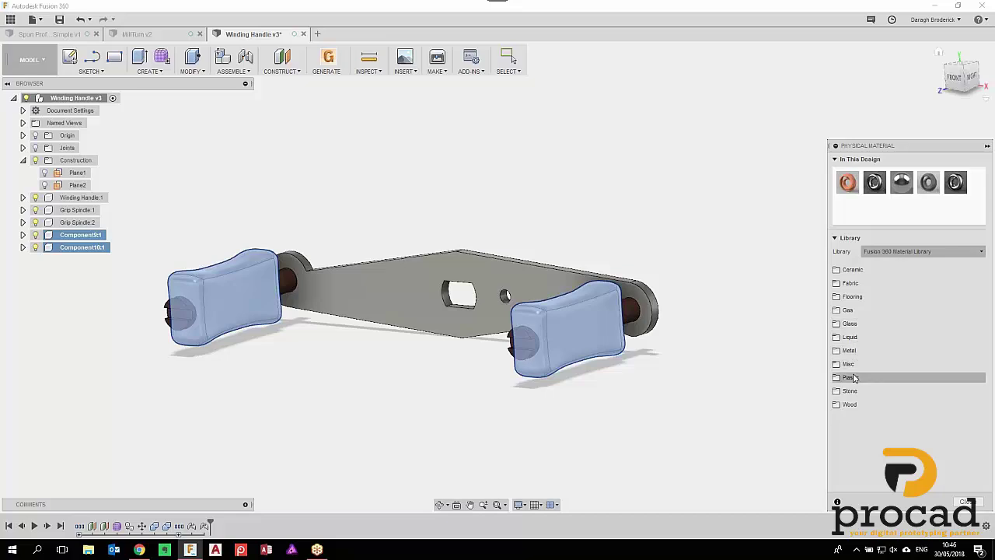
pyautogui.click(859, 377)
pyautogui.scroll(-10, 883, 362)
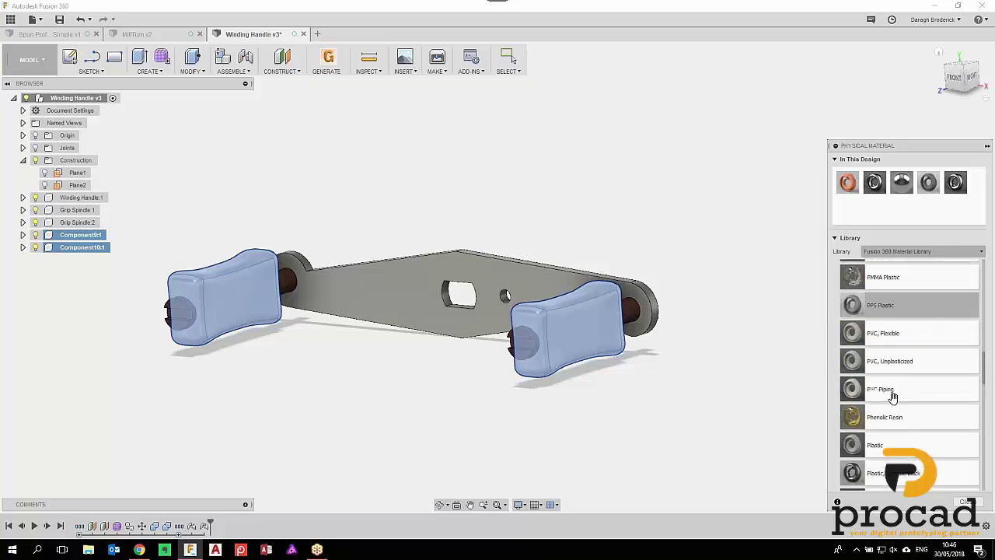
pyautogui.scroll(-10, 899, 394)
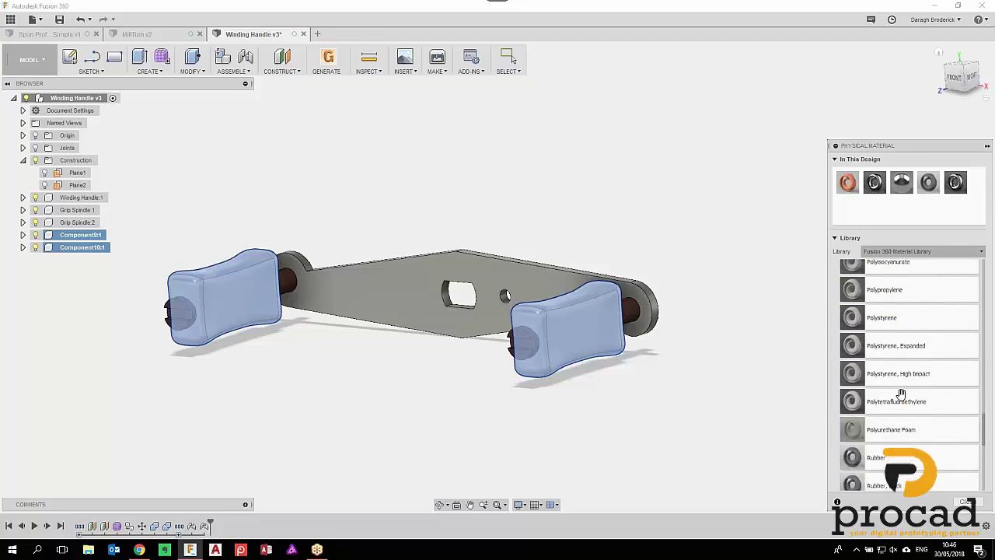
pyautogui.scroll(-1, 899, 394)
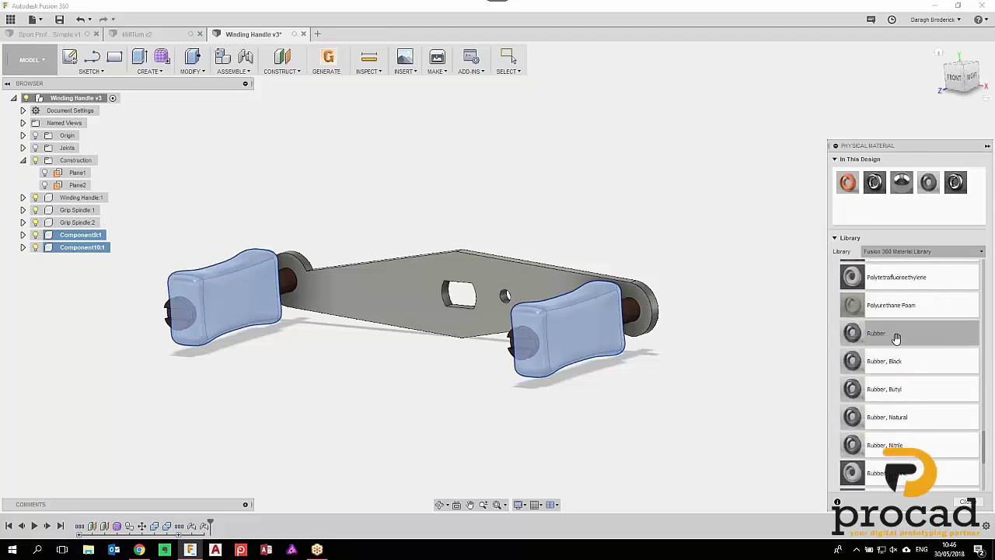
pyautogui.moveTo(889, 335); pyautogui.dragTo(535, 295)
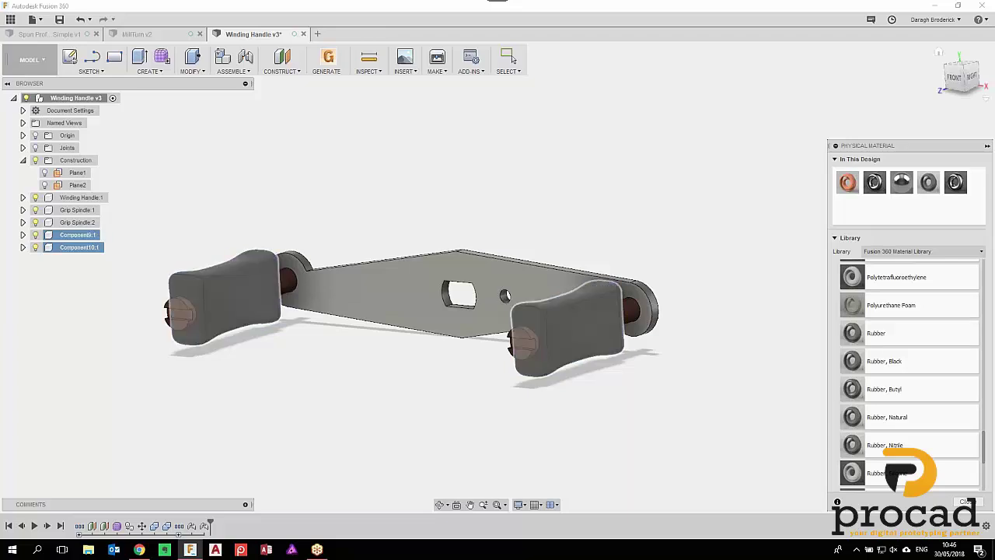
pyautogui.click(976, 504)
pyautogui.keyDown('shift'); pyautogui.moveTo(679, 398); pyautogui.dragTo(657, 374, button='middle'); pyautogui.keyUp('shift')
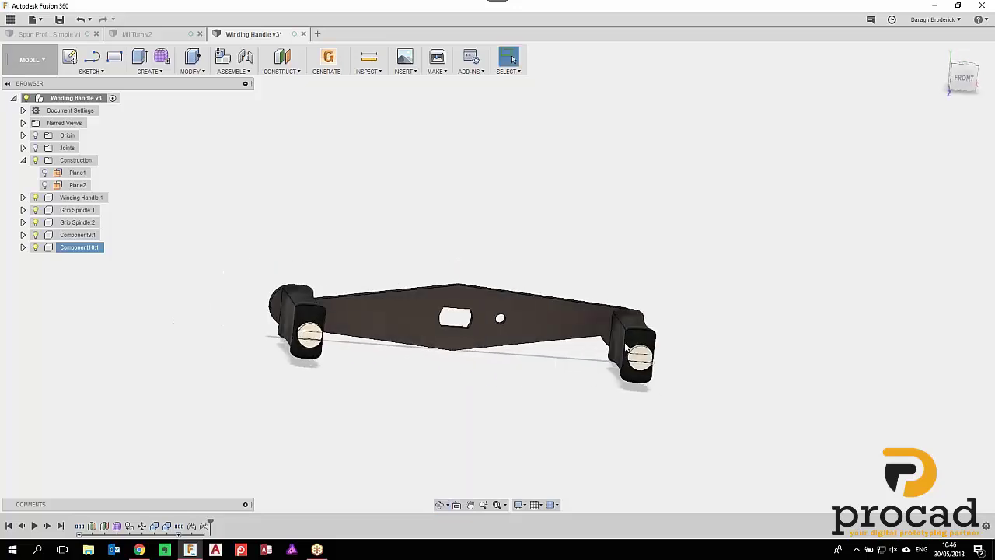
pyautogui.scroll(3, 634, 350)
pyautogui.keyDown('shift'); pyautogui.moveTo(793, 355); pyautogui.dragTo(449, 189, button='middle'); pyautogui.keyUp('shift')
# Post a 'Changes made' comment noting the grip changes and added material
pyautogui.press('F6')
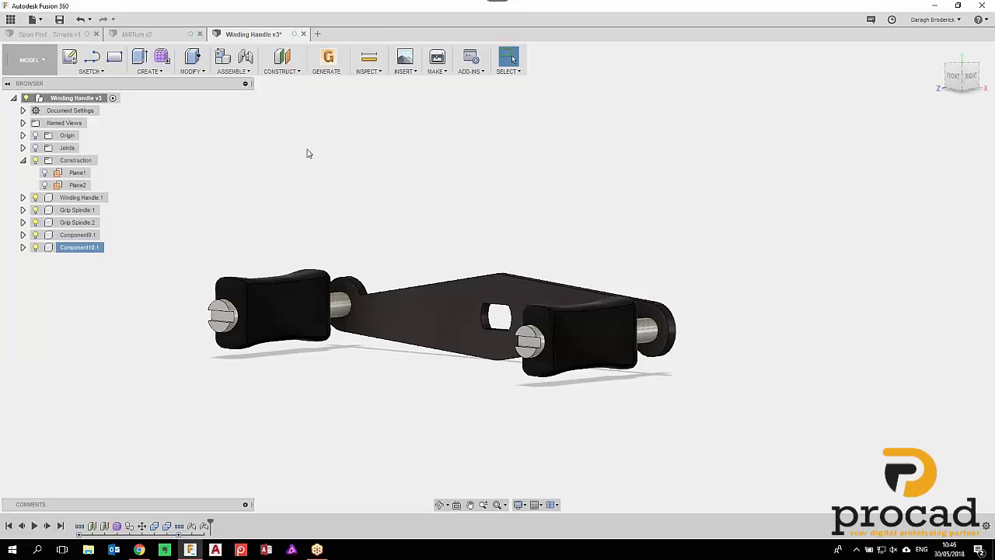
pyautogui.click(245, 504)
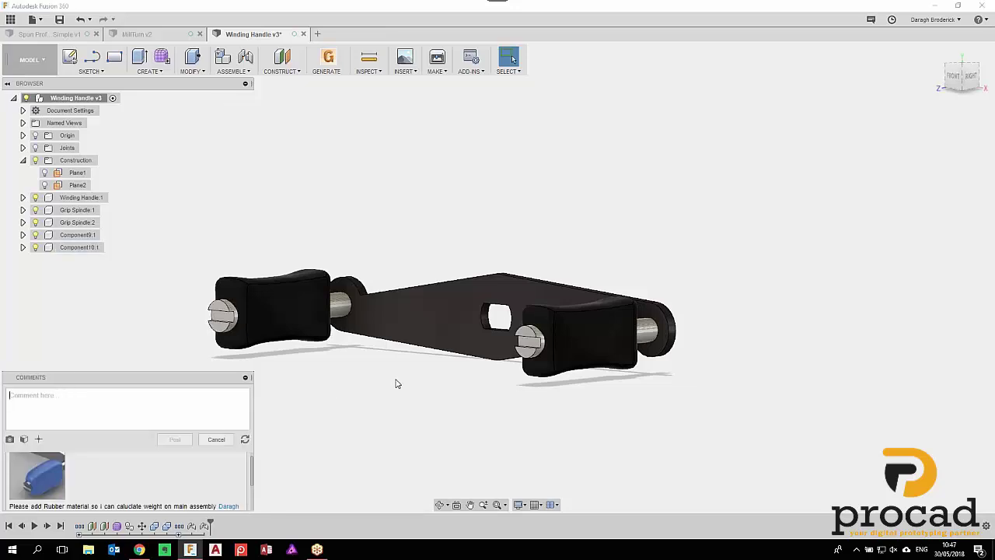
pyautogui.write('Changes made to the grips also added')
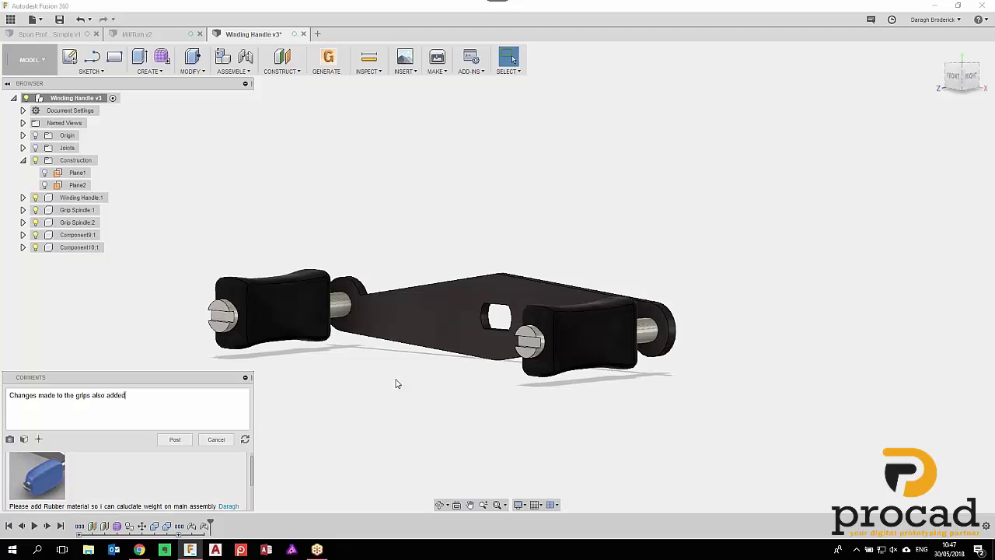
pyautogui.write('mat')
pyautogui.write(' what you think')
pyautogui.click(176, 442)
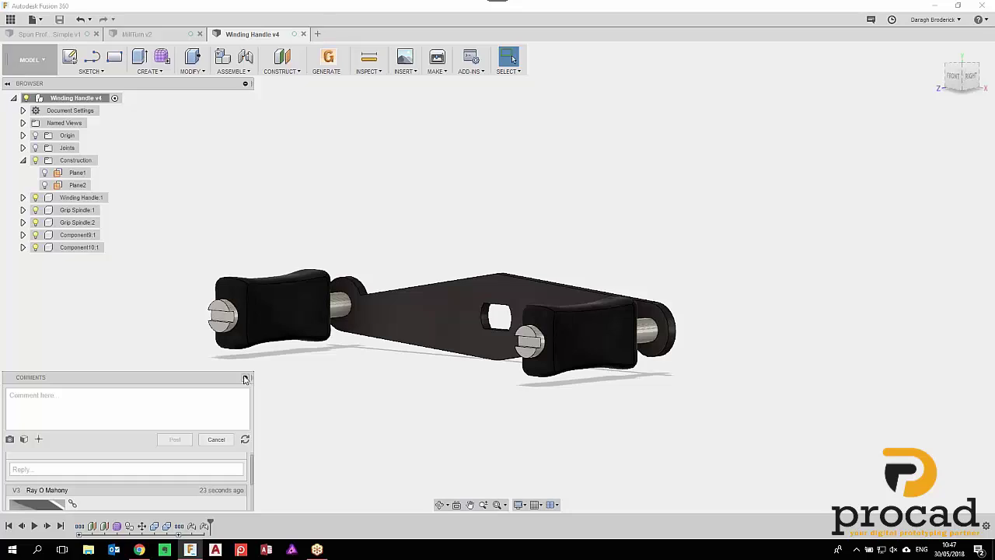
# Reload Fusion Team and load version V.4 of Winding Handle
pyautogui.click(245, 379)
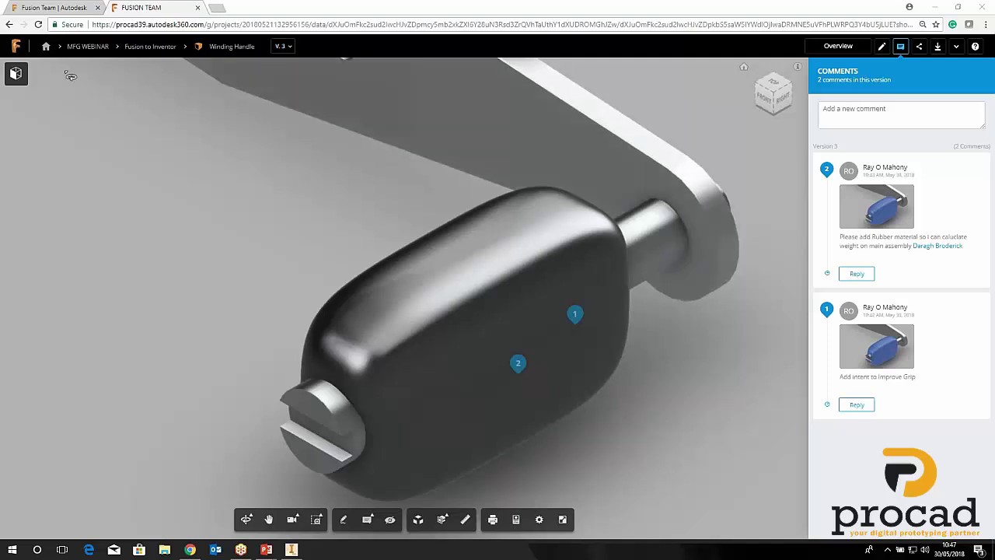
pyautogui.click(39, 24)
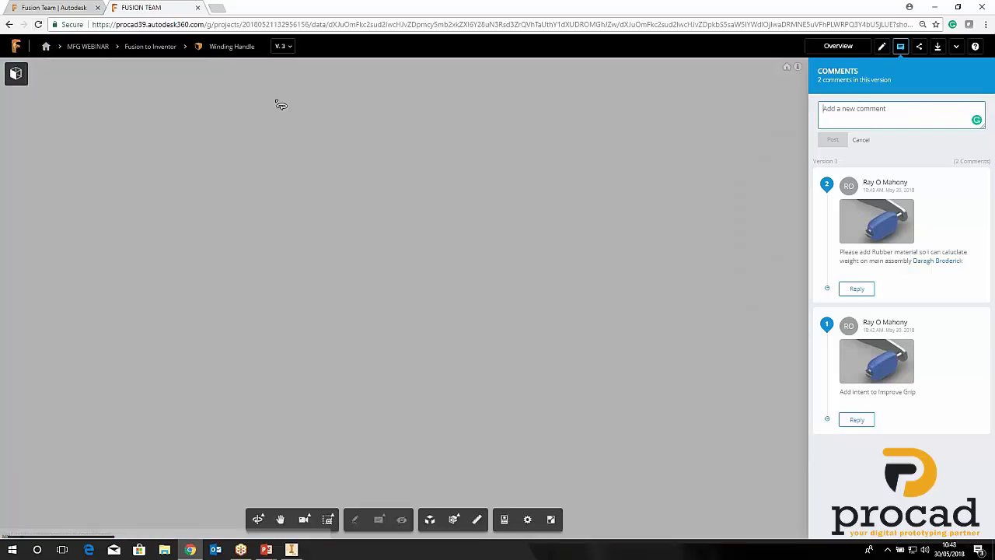
pyautogui.click(286, 46)
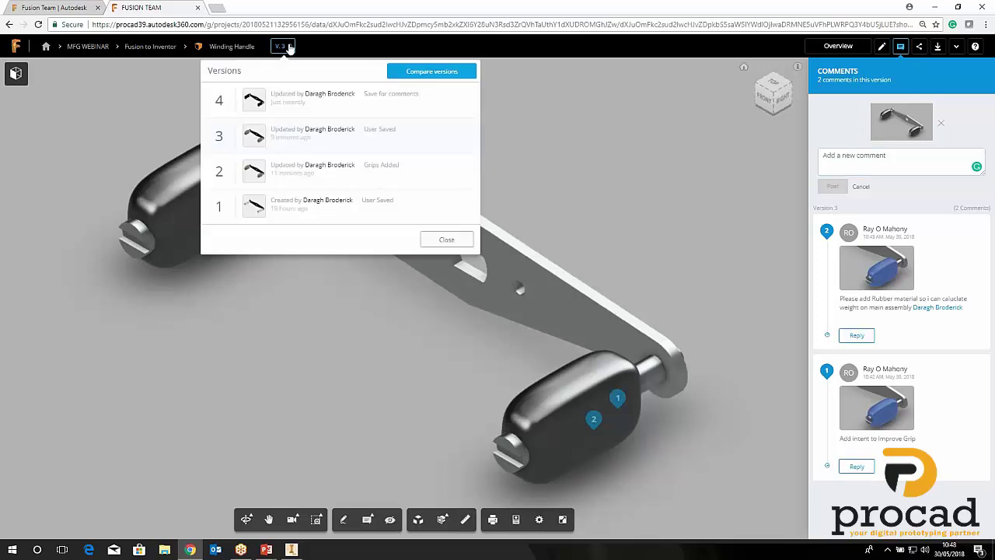
pyautogui.click(249, 101)
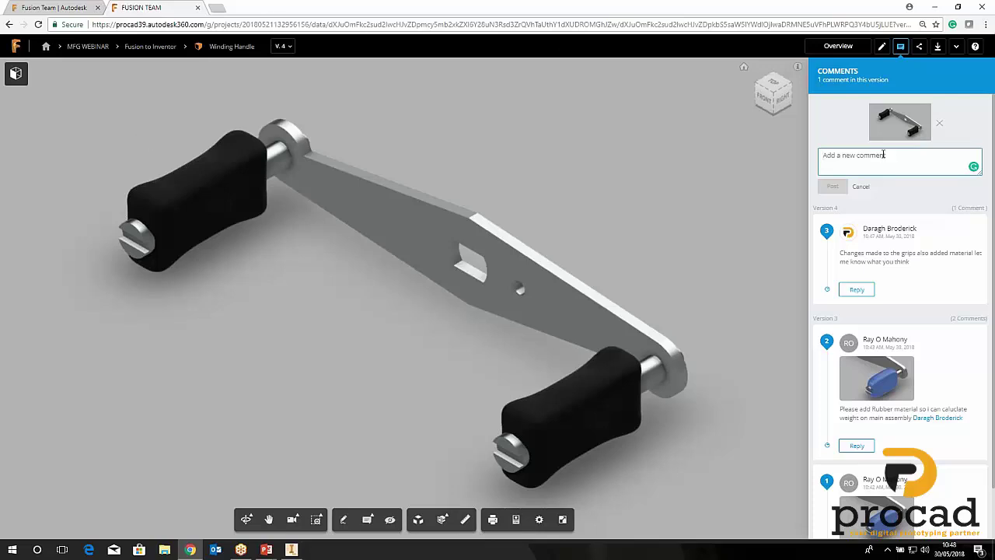
pyautogui.write('thank y')
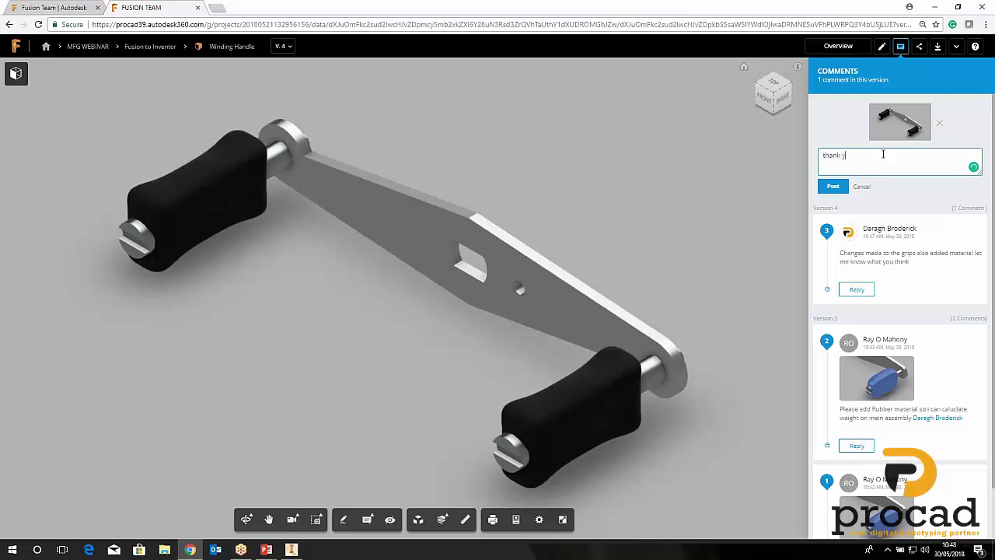
pyautogui.write('ou fro')
pyautogui.press('BackSpace')
pyautogui.press('BackSpace')
pyautogui.write('or desing update')
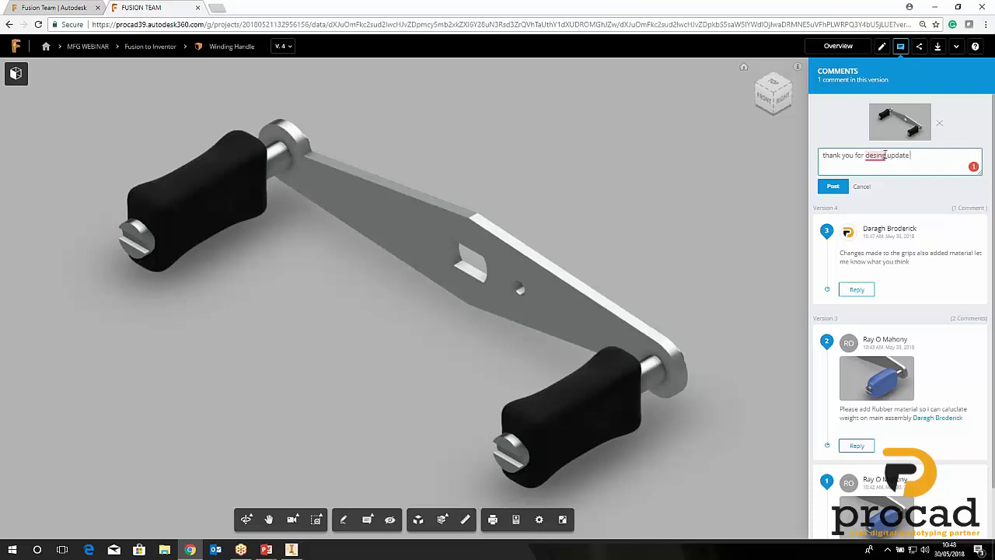
pyautogui.click(878, 173)
pyautogui.click(826, 155)
pyautogui.press('BackSpace')
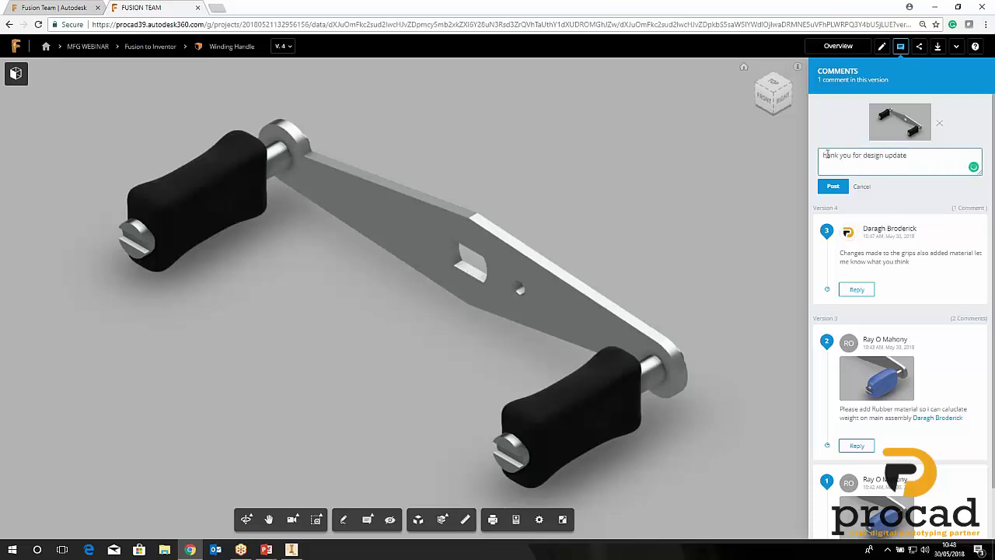
pyautogui.write('T')
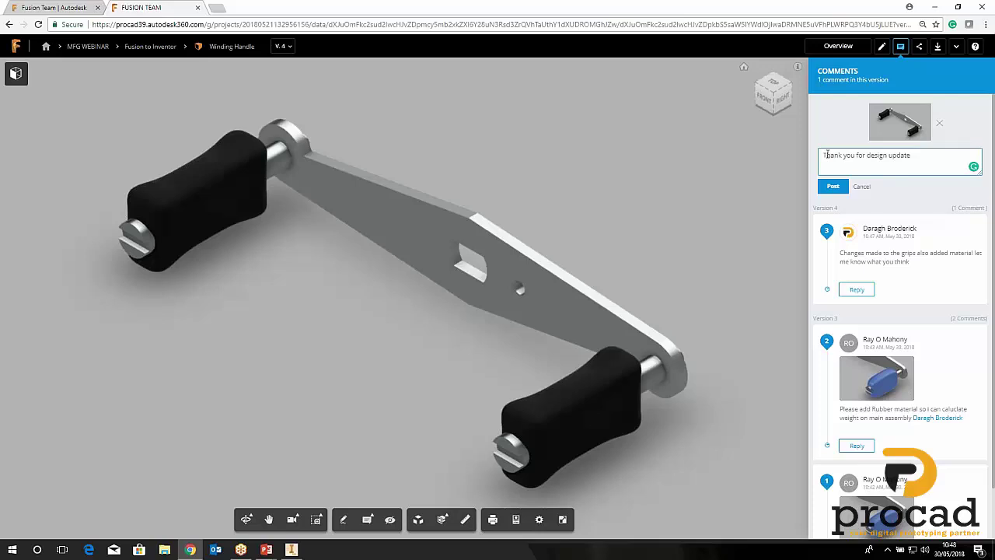
pyautogui.click(916, 155)
pyautogui.write('@d')
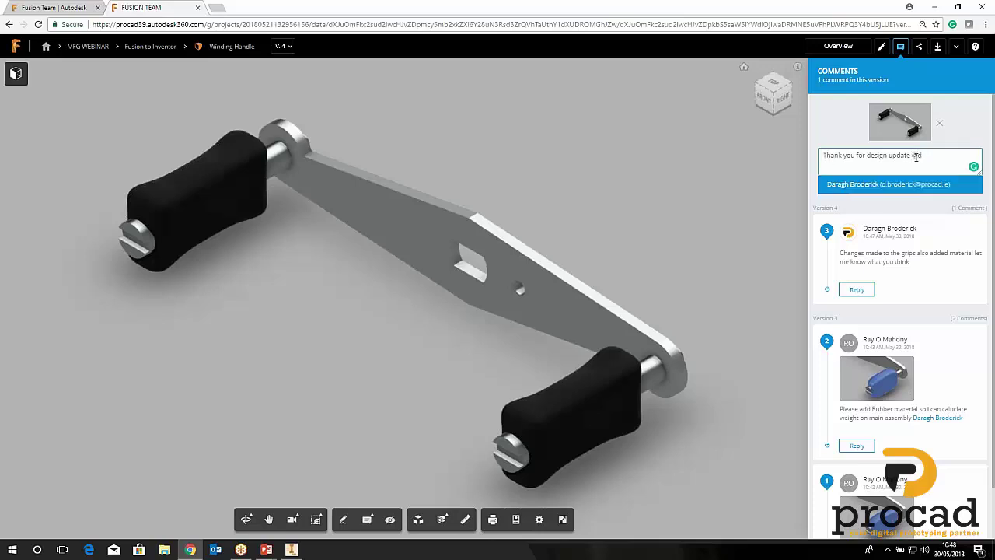
pyautogui.click(907, 192)
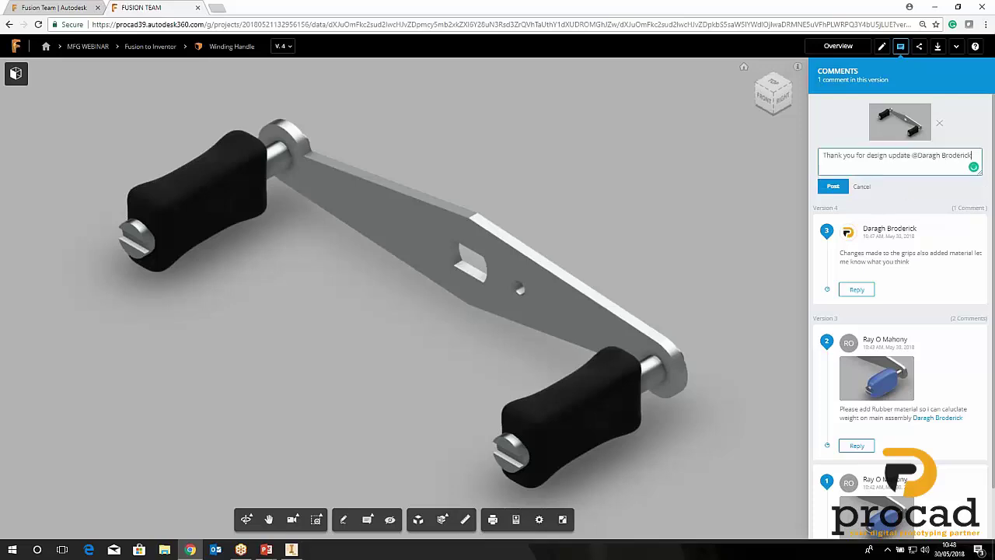
pyautogui.click(835, 186)
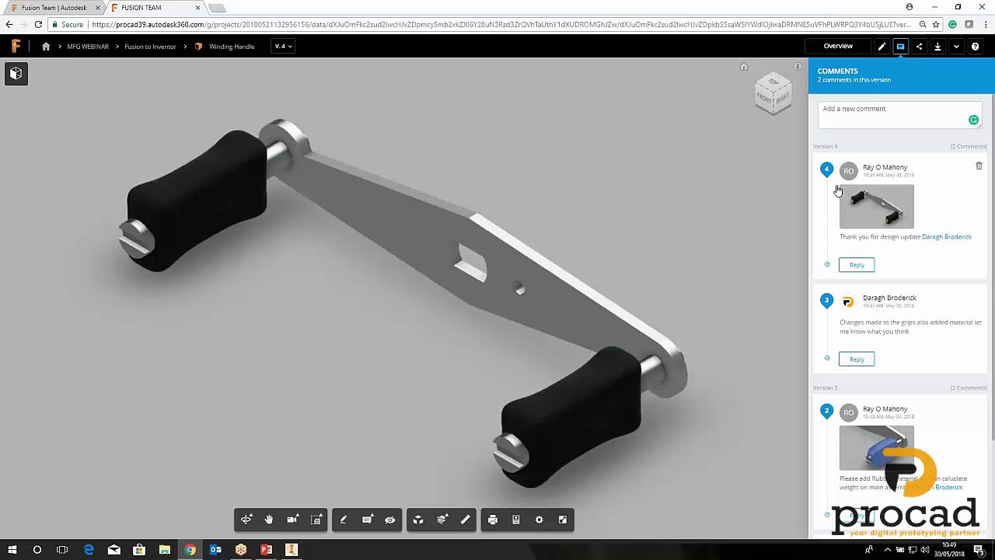
pyautogui.click(291, 550)
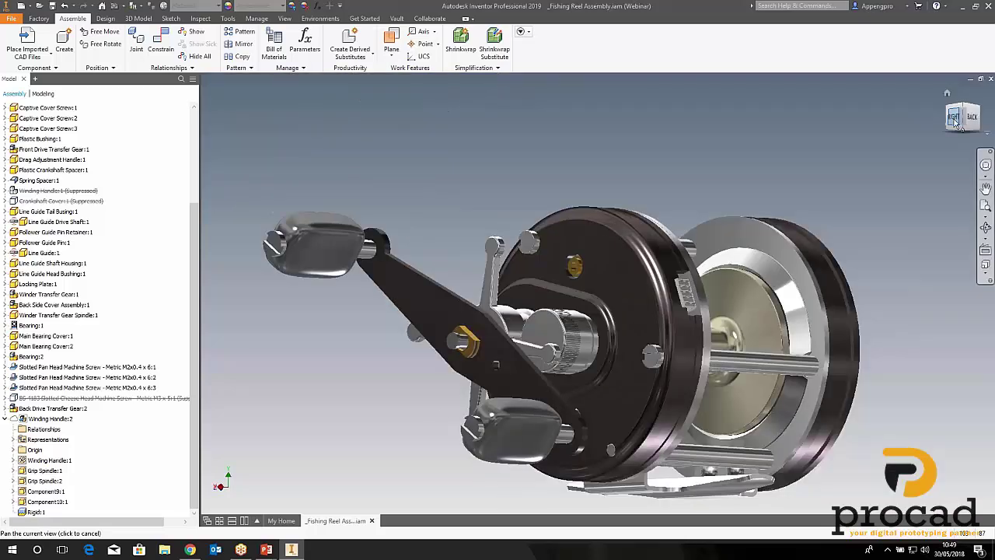
# Check Winding Handle:2 for updates and accept, so the grips appear in black rubber
pyautogui.click(957, 121)
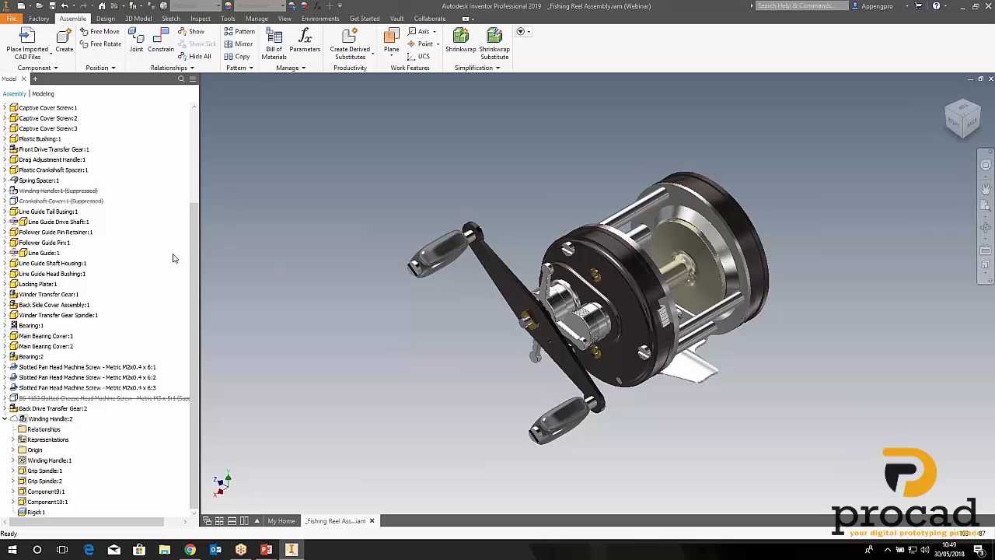
pyautogui.moveTo(430, 340); pyautogui.dragTo(444, 323, button='middle')
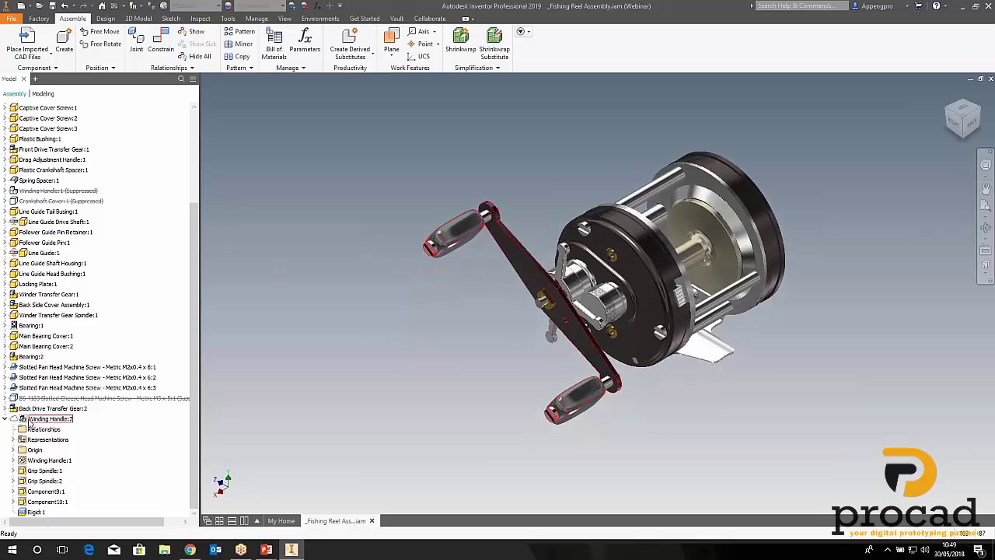
pyautogui.rightClick(60, 422)
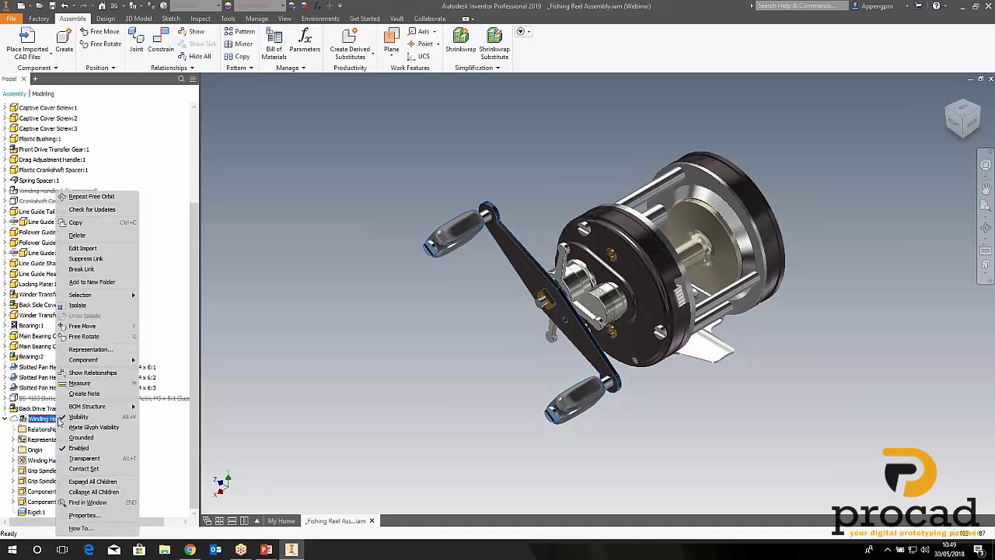
pyautogui.click(95, 211)
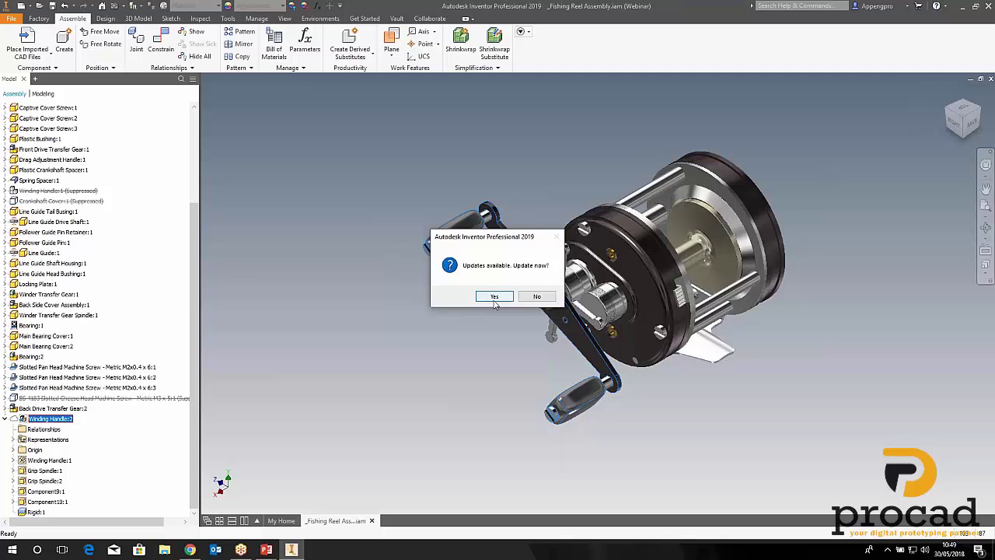
pyautogui.click(494, 296)
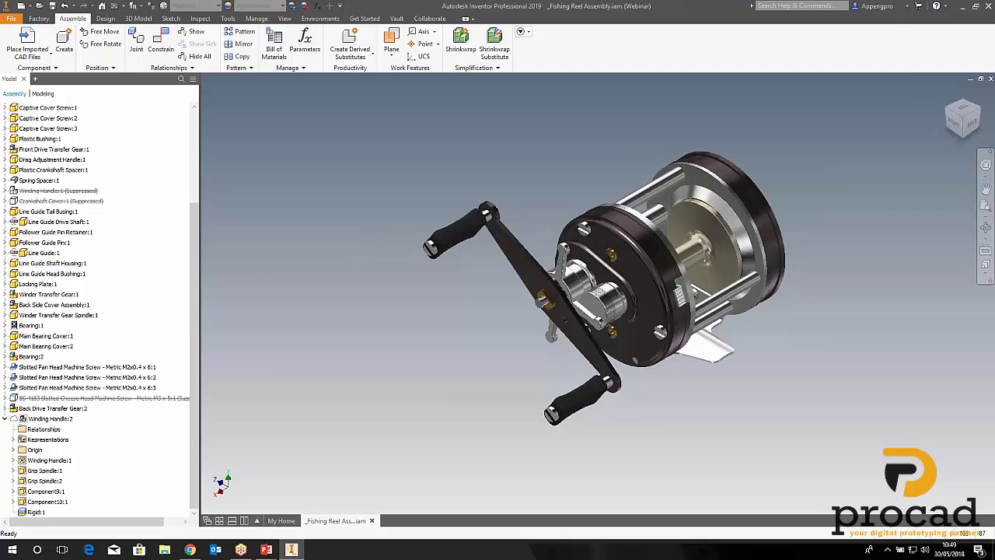
# Orbit the reel round to the handle side to inspect the black grips
pyautogui.click(986, 228)
pyautogui.moveTo(482, 304); pyautogui.dragTo(605, 203)
pyautogui.scroll(2, 633, 305)
pyautogui.scroll(-4, 637, 306)
pyautogui.scroll(7, 645, 309)
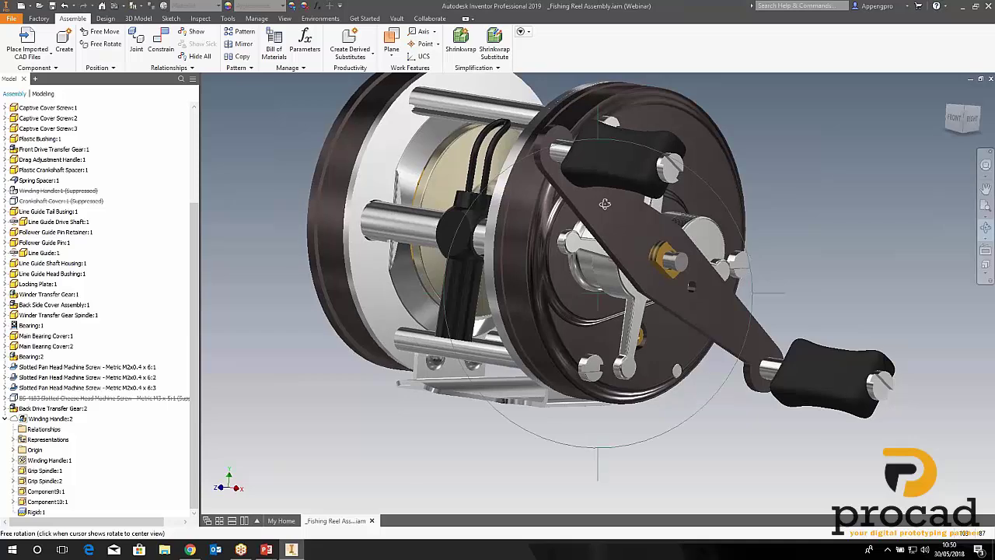
pyautogui.rightClick(612, 224)
# Spin the winding handle to a new position, return home, and show the Collaborate tools
pyautogui.click(645, 230)
pyautogui.moveTo(611, 162); pyautogui.dragTo(592, 229)
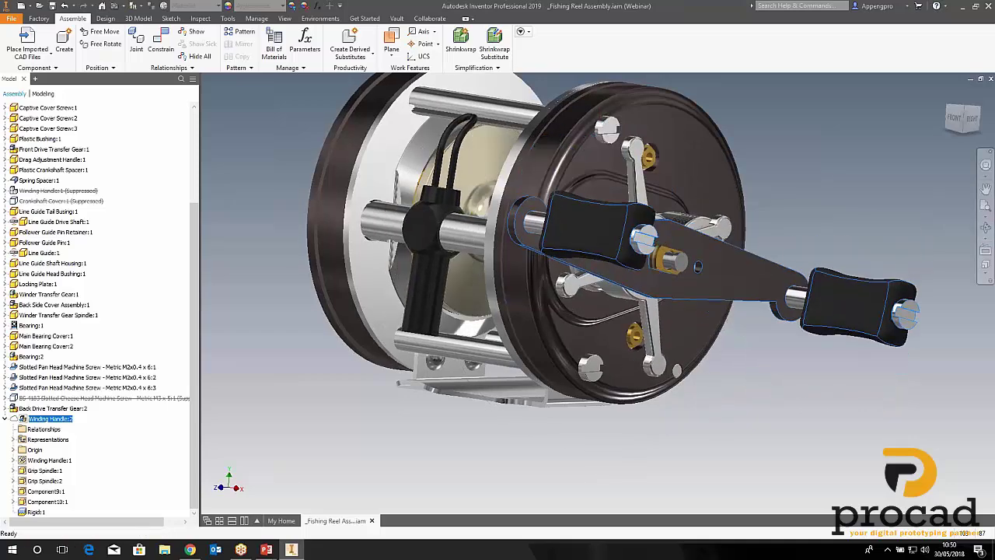
pyautogui.click(949, 105)
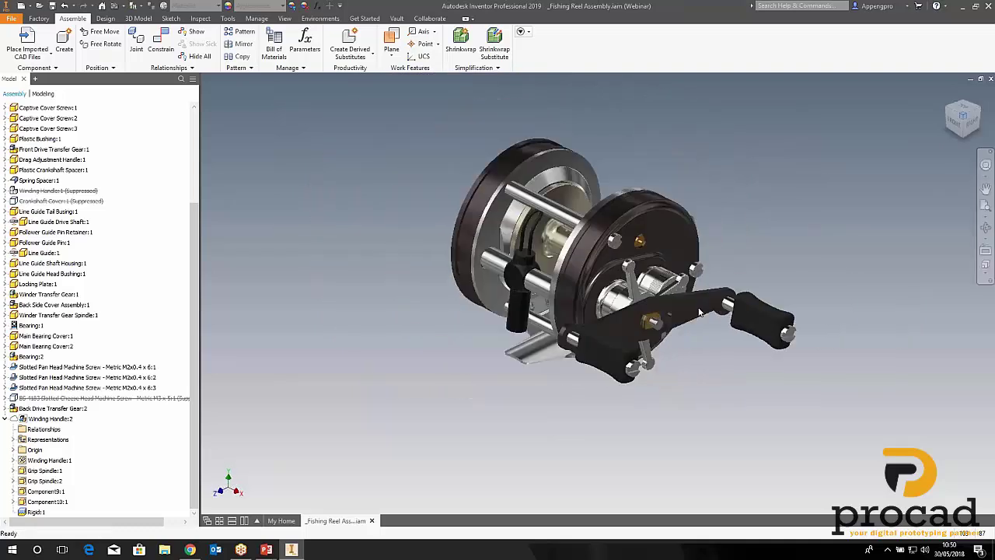
pyautogui.keyDown('shift'); pyautogui.moveTo(700, 312); pyautogui.dragTo(686, 320, button='middle'); pyautogui.keyUp('shift')
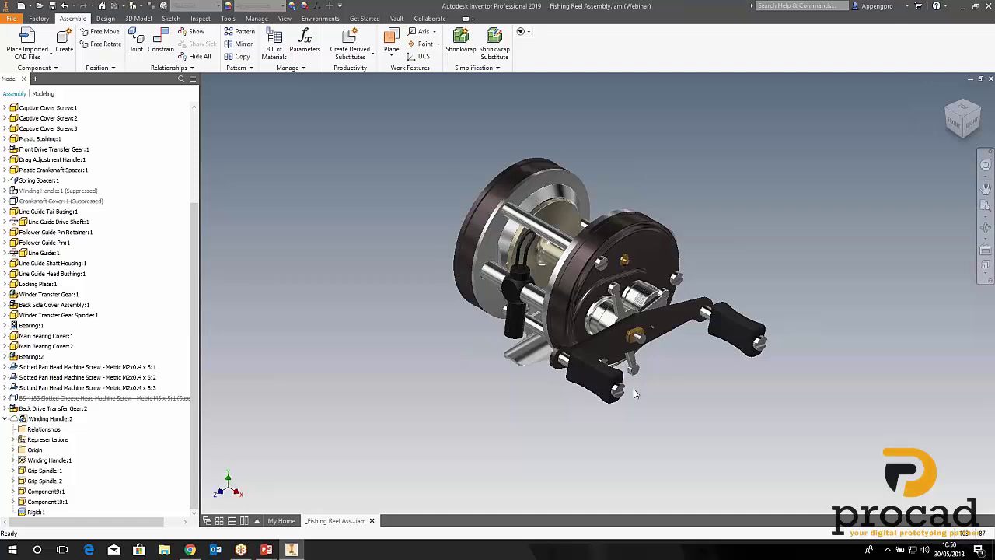
pyautogui.click(430, 18)
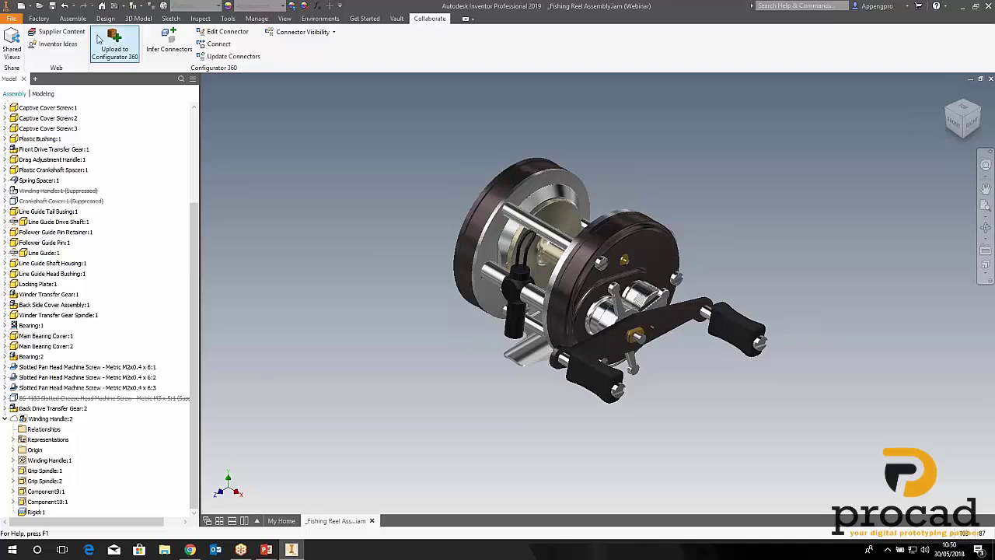
# Create a new shared view of the Fishing Reel Assembly and open it in the browser
pyautogui.click(13, 50)
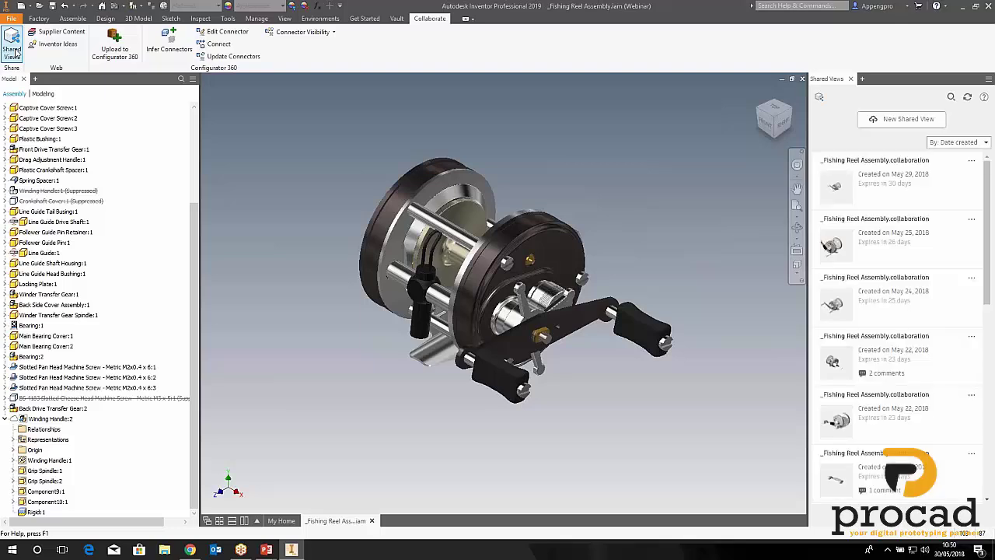
pyautogui.click(909, 120)
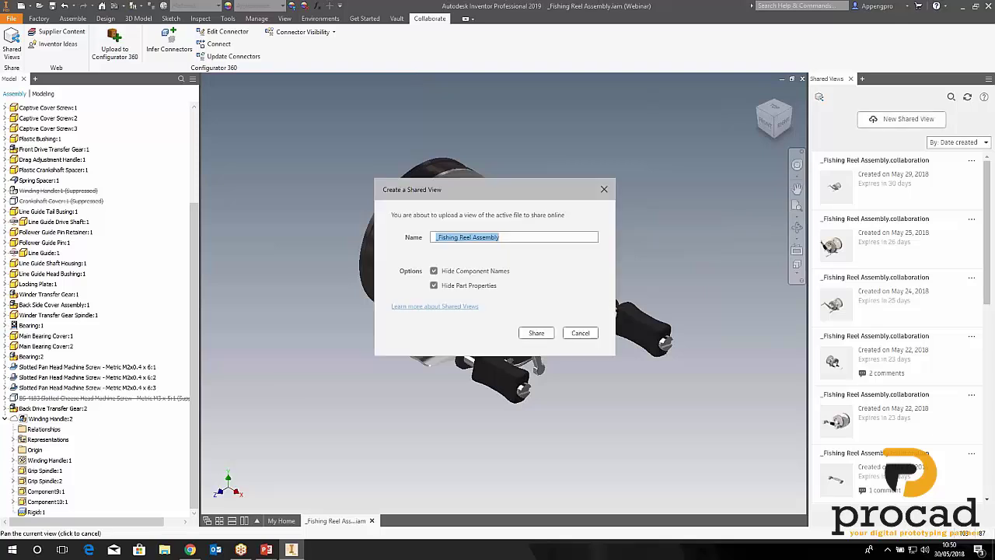
pyautogui.moveTo(510, 190); pyautogui.dragTo(668, 115)
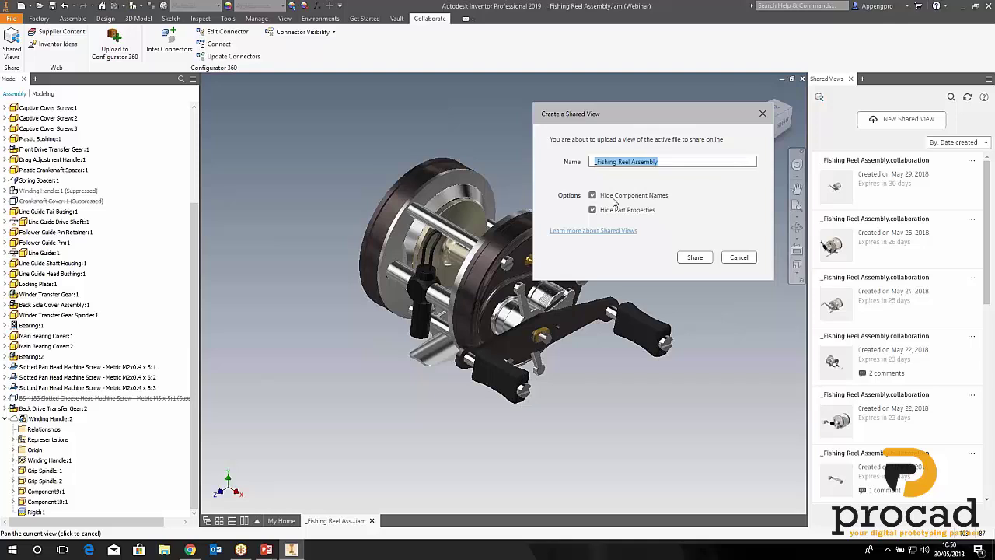
pyautogui.click(695, 257)
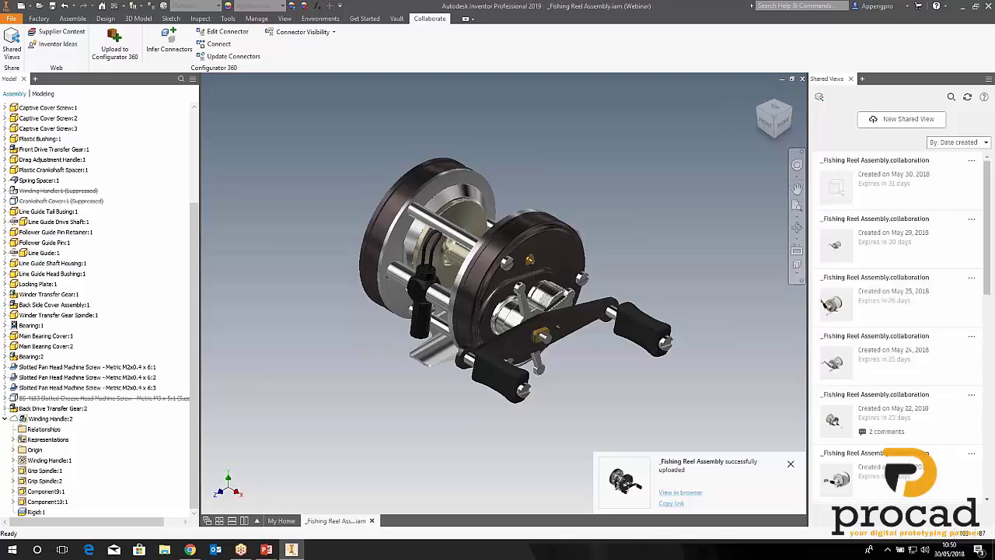
pyautogui.click(680, 493)
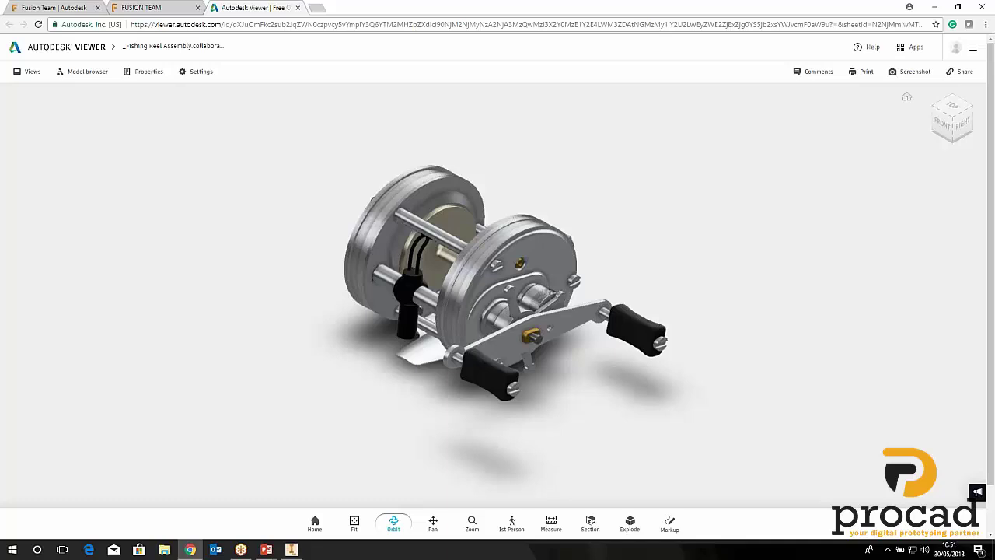
# Select parts 32:1, 44:1, 48:1 and 54:1 in the Model browser, orbiting to see them
pyautogui.click(28, 73)
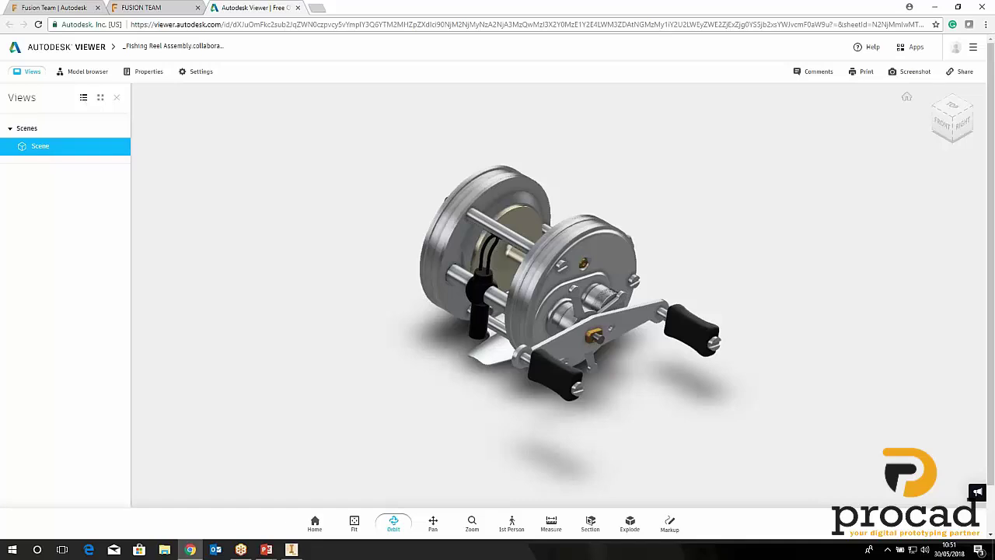
pyautogui.click(80, 75)
pyautogui.click(172, 219)
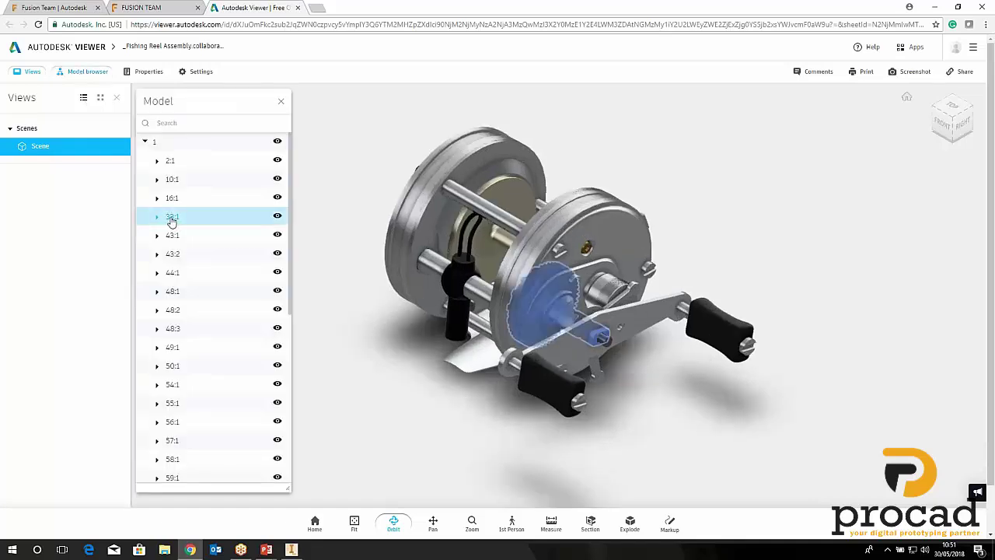
pyautogui.click(172, 272)
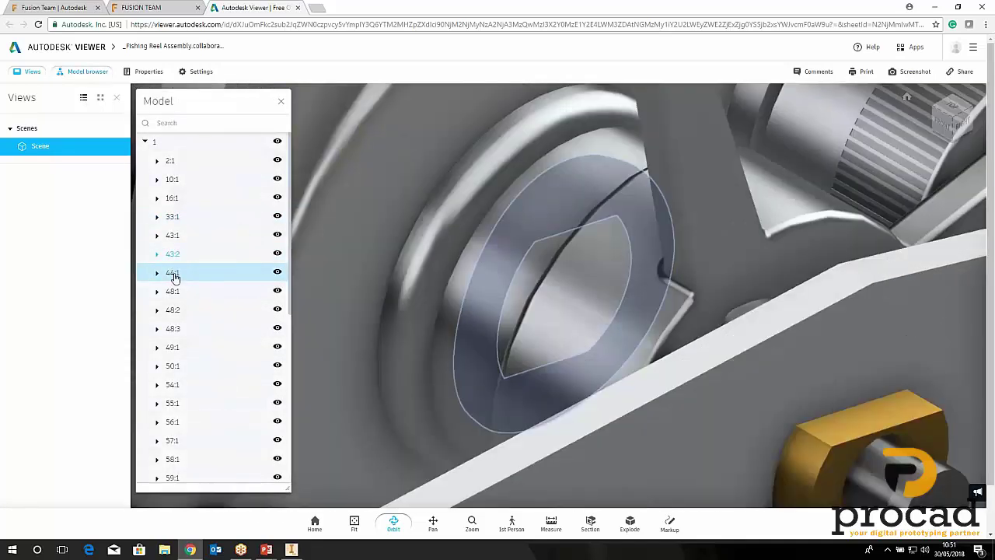
pyautogui.click(172, 291)
pyautogui.moveTo(751, 277); pyautogui.dragTo(537, 266)
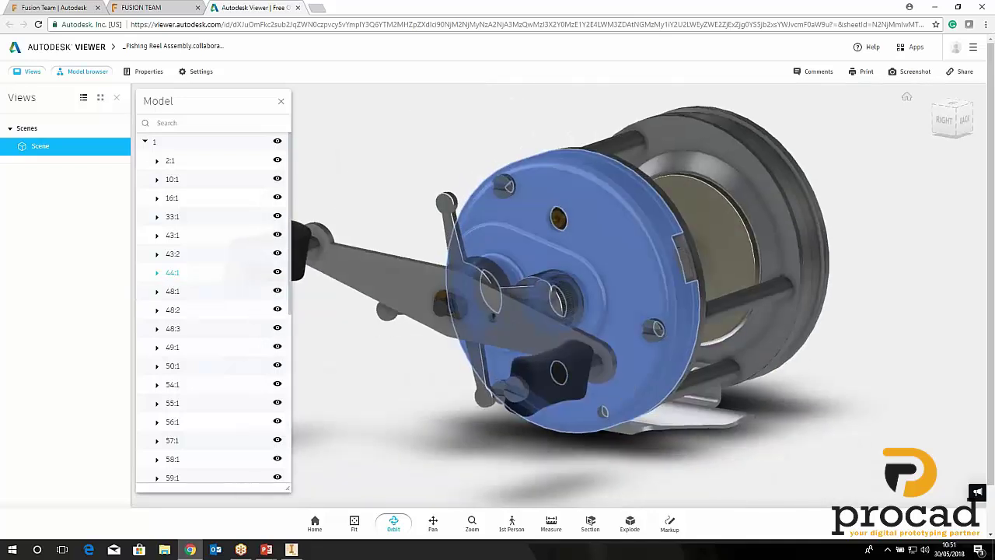
pyautogui.click(173, 385)
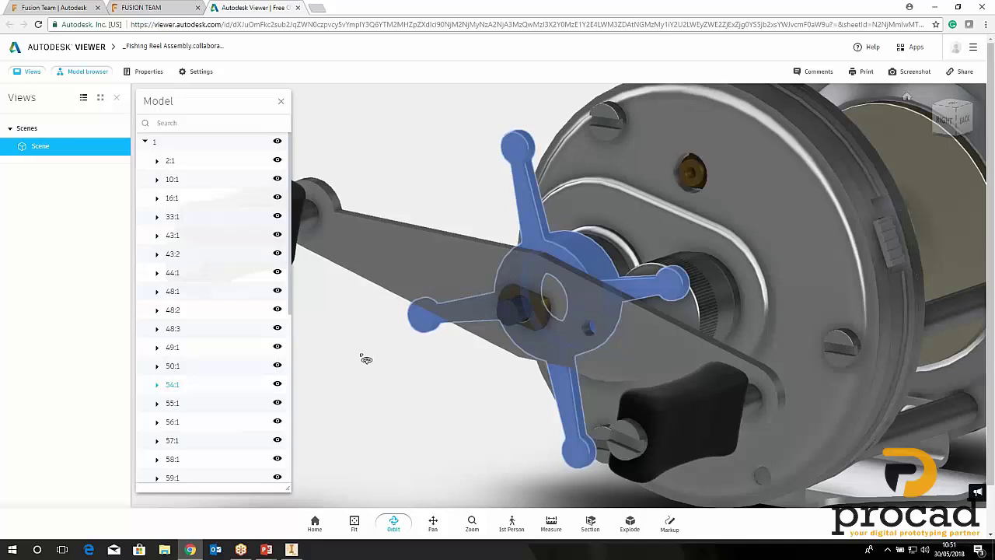
pyautogui.click(281, 102)
# Turn the reel to a corner view and spread it into an exploded view
pyautogui.scroll(-3, 403, 274)
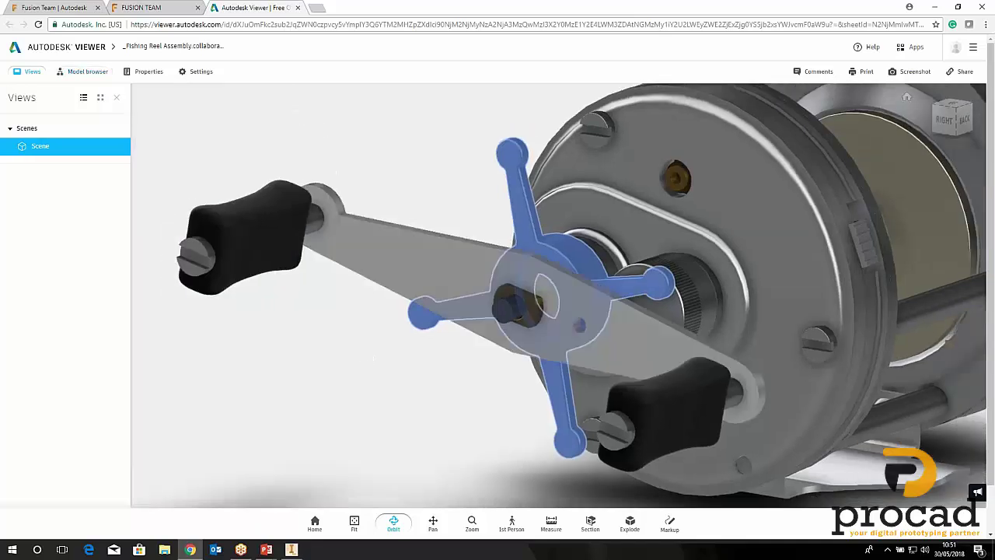
pyautogui.scroll(-3, 403, 274)
pyautogui.press('Escape')
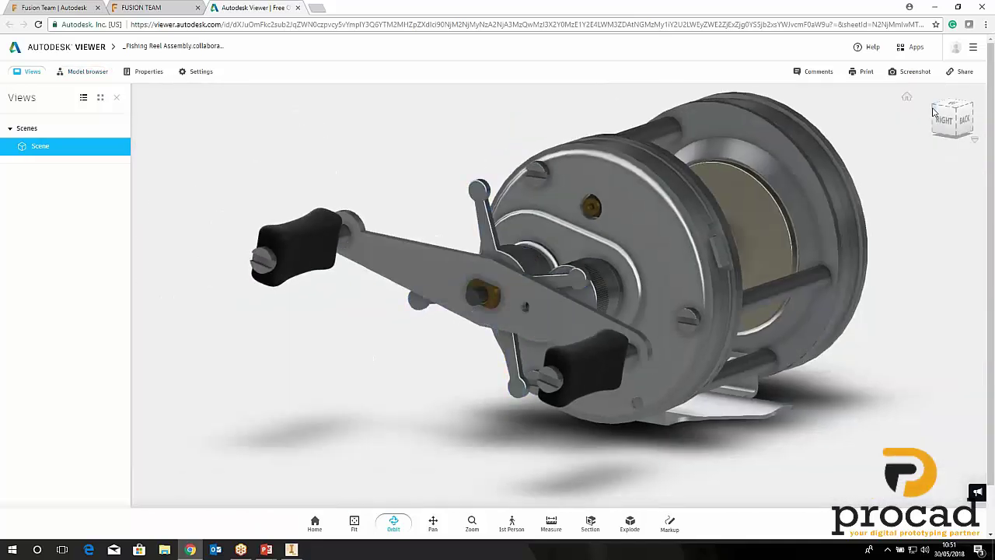
pyautogui.click(934, 111)
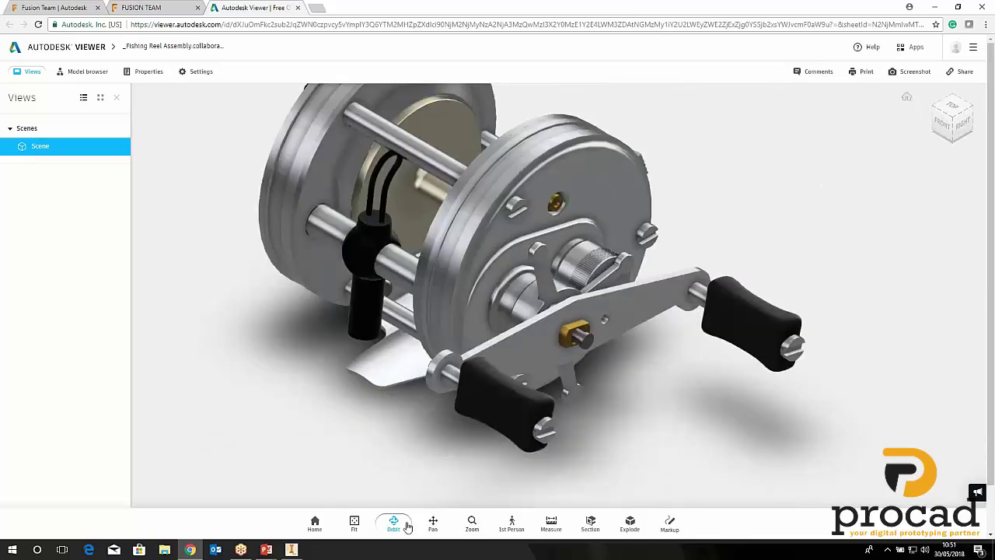
pyautogui.click(627, 523)
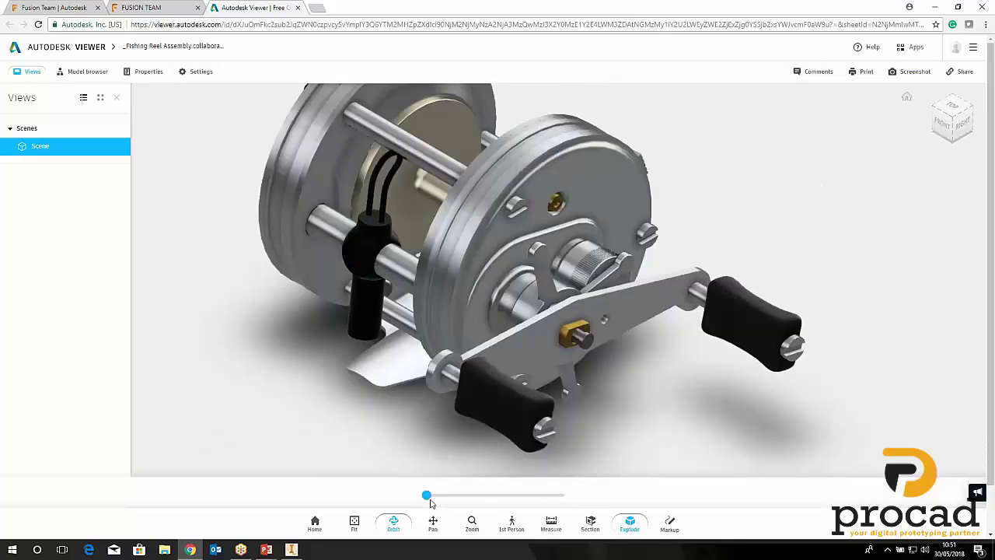
pyautogui.moveTo(433, 494); pyautogui.dragTo(400, 488)
pyautogui.moveTo(779, 248); pyautogui.dragTo(815, 283, button='middle')
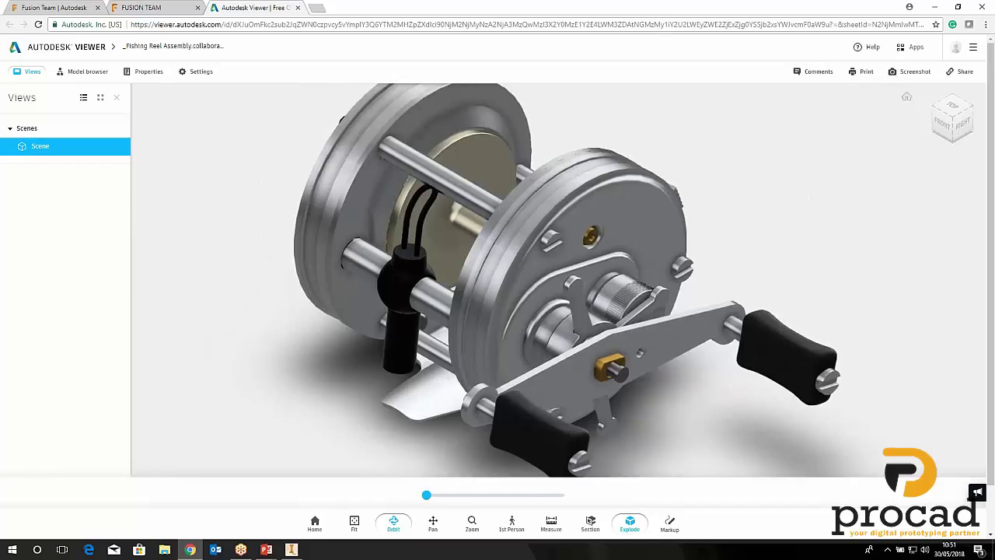
pyautogui.click(973, 114)
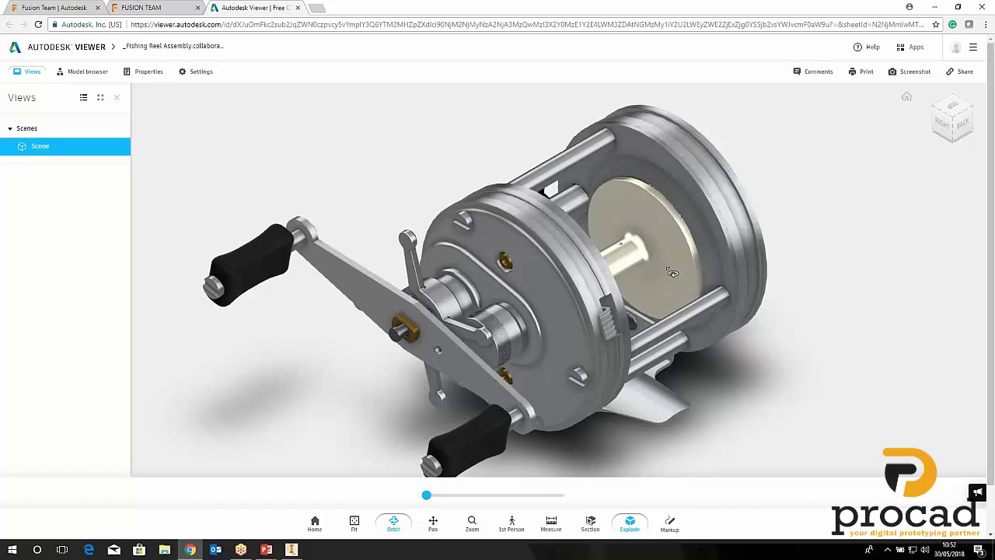
# Search the web for 'autodesk viewer on line' in a new Chrome tab
pyautogui.click(316, 8)
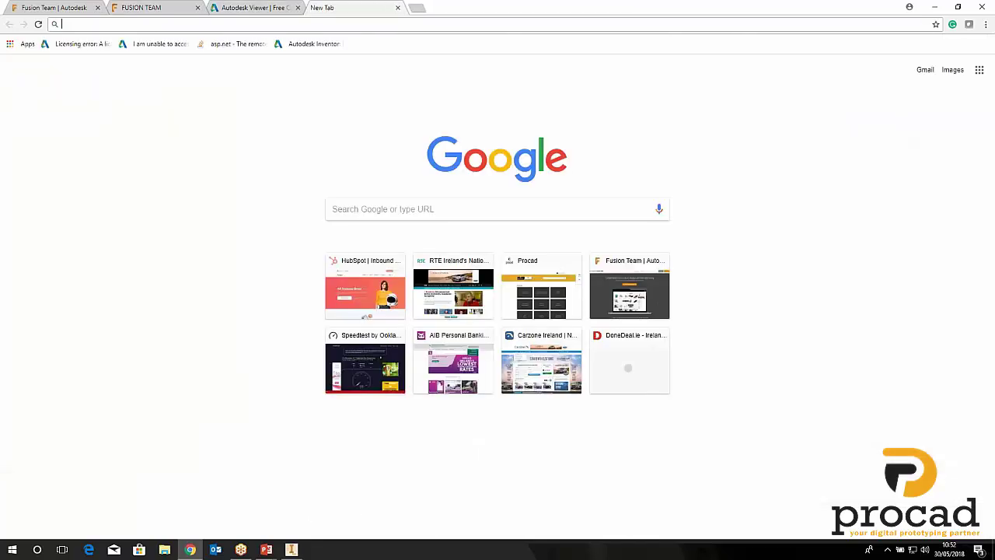
pyautogui.write('aut')
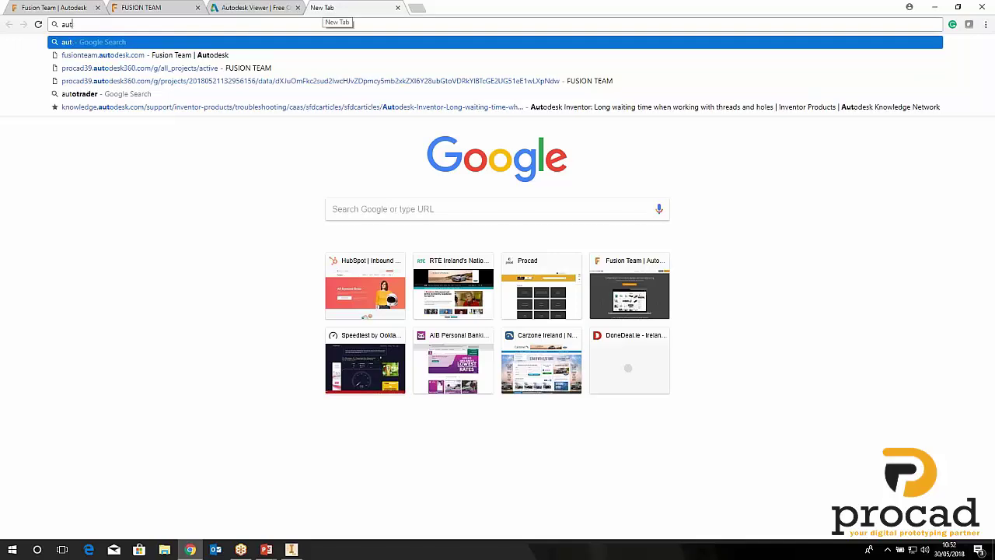
pyautogui.write('odesk view')
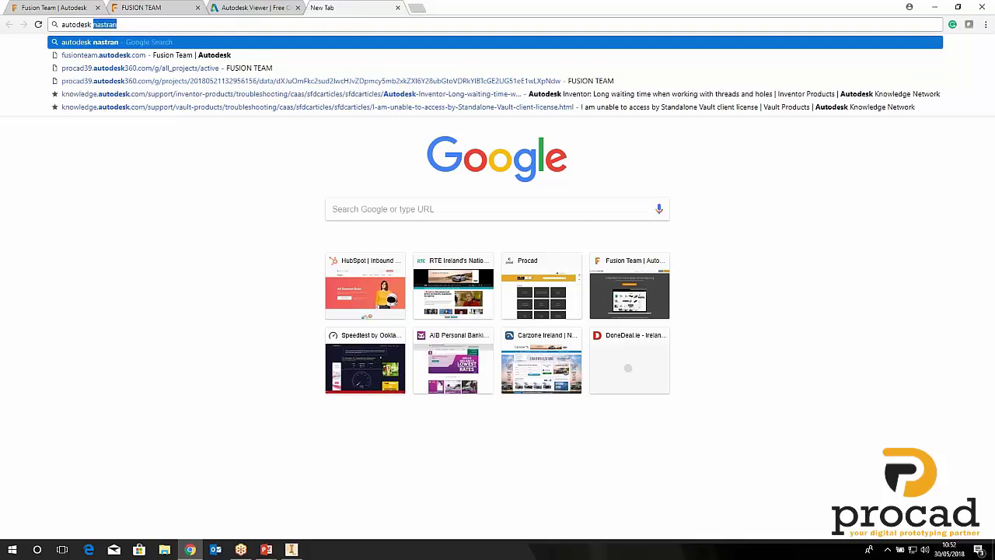
pyautogui.press('BackSpace')
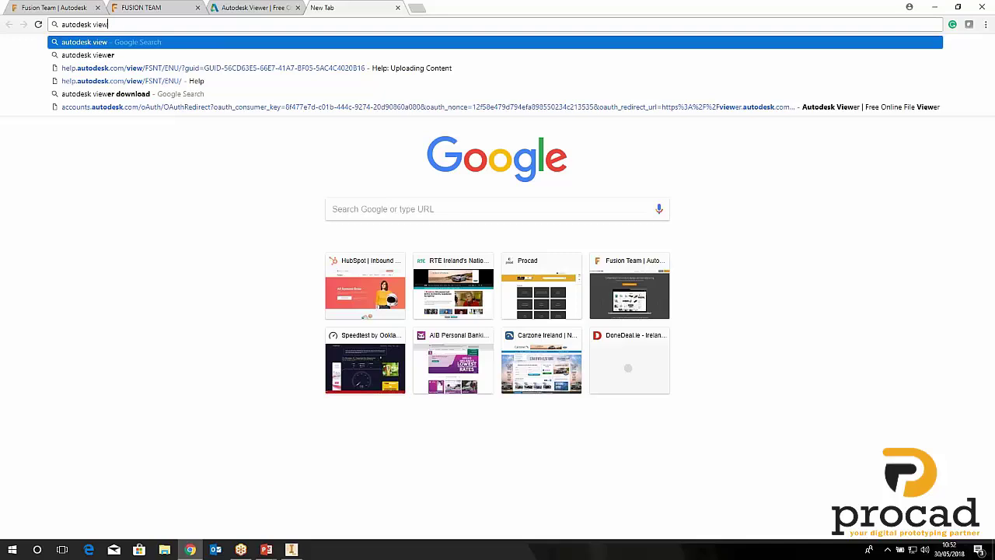
pyautogui.write('er on line')
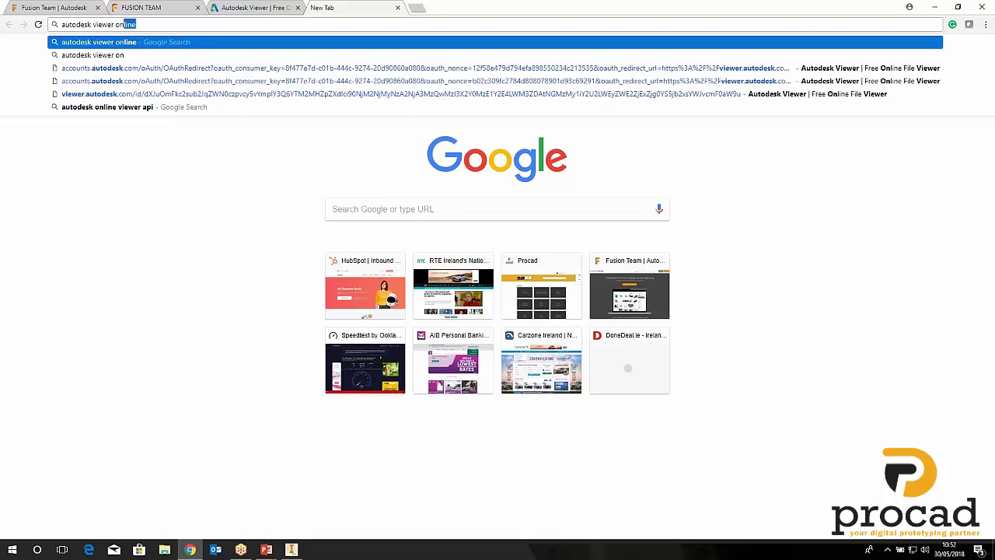
pyautogui.press('Return')
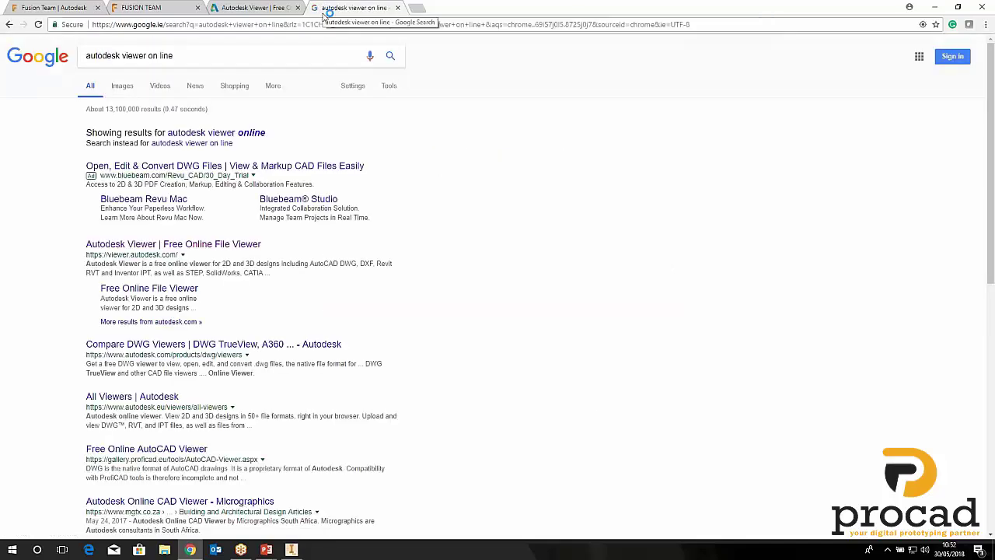
# Open the Autodesk Viewer website, then go back to the PowerPoint slide show
pyautogui.click(172, 244)
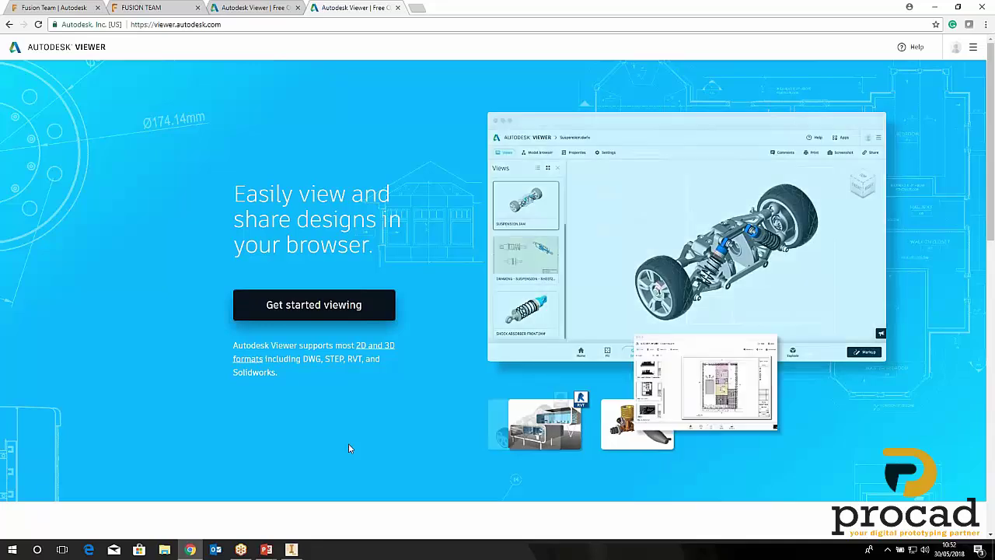
pyautogui.hotkey('alt', 'Tab')
pyautogui.hotkey('alt', 'Tab')
pyautogui.hotkey('alt', 'Tab')
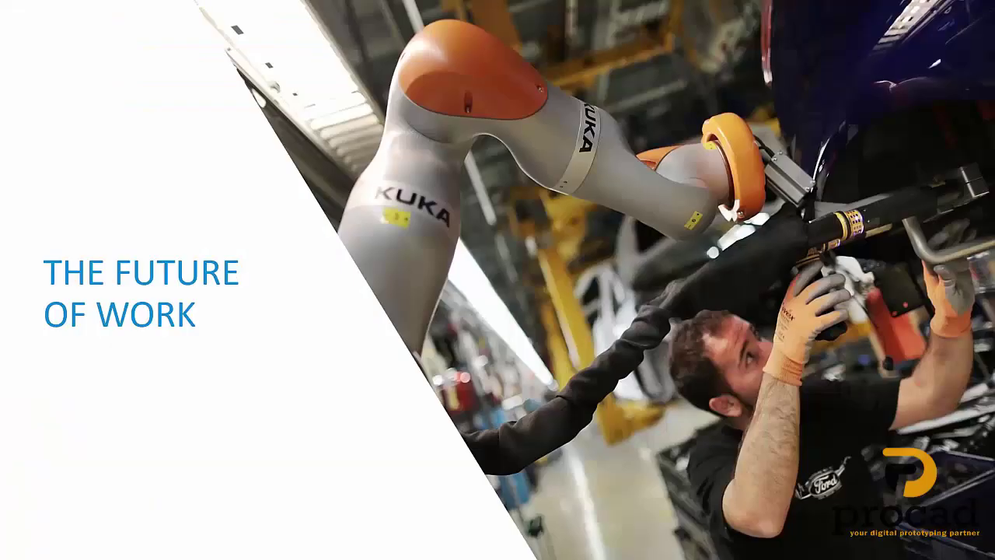
pyautogui.press('Right')
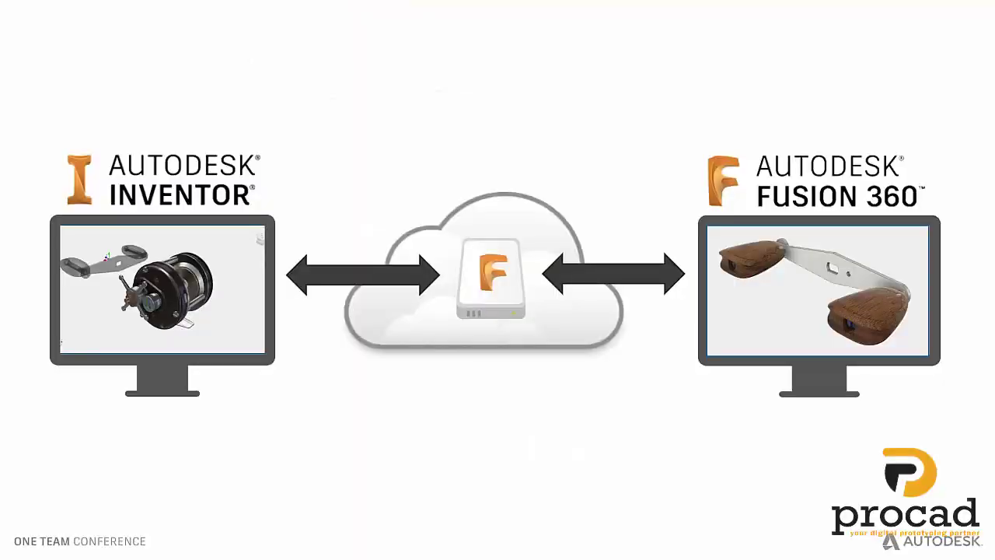
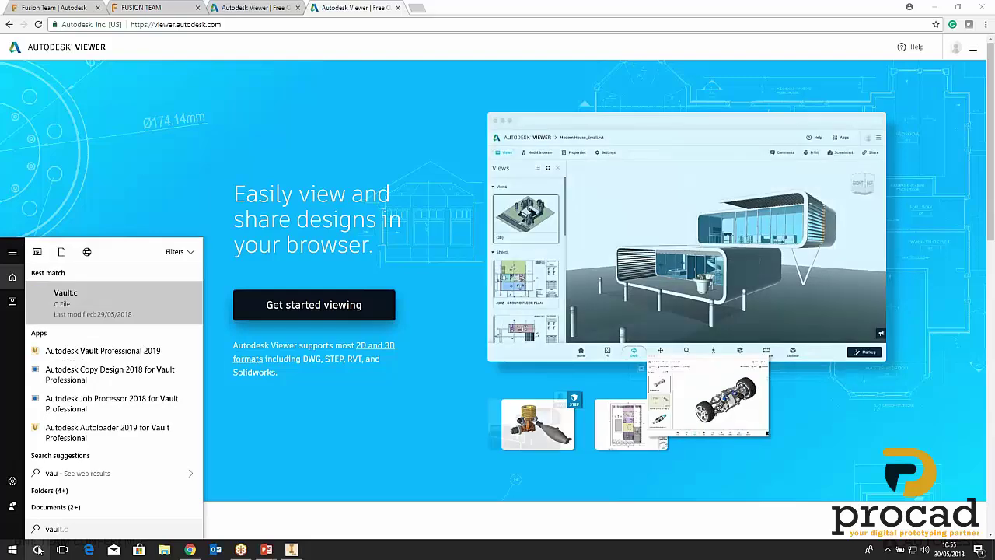
# Launch Vault Professional 2019 and log in to the Major- Grasscare vault on localhost
pyautogui.click(120, 302)
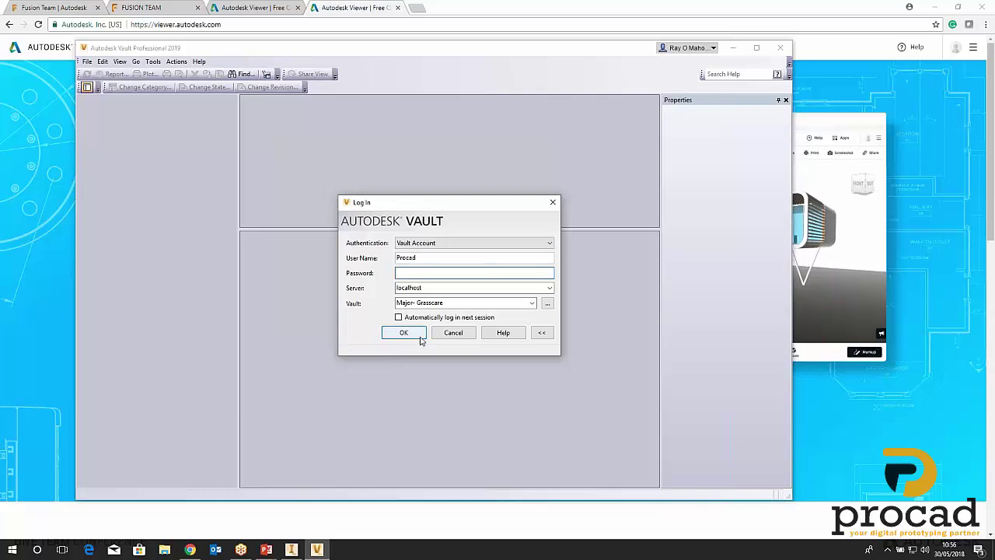
pyautogui.click(419, 336)
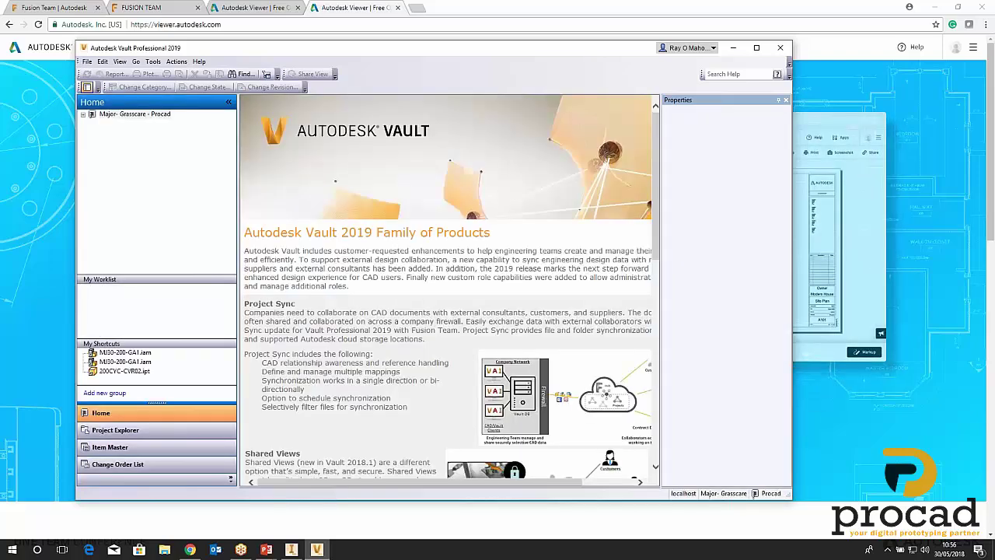
# Browse Project Explorer > Designs > MJ30-200-GA1 > Designs > Cyclone > MJ30-200
pyautogui.click(83, 115)
pyautogui.click(134, 142)
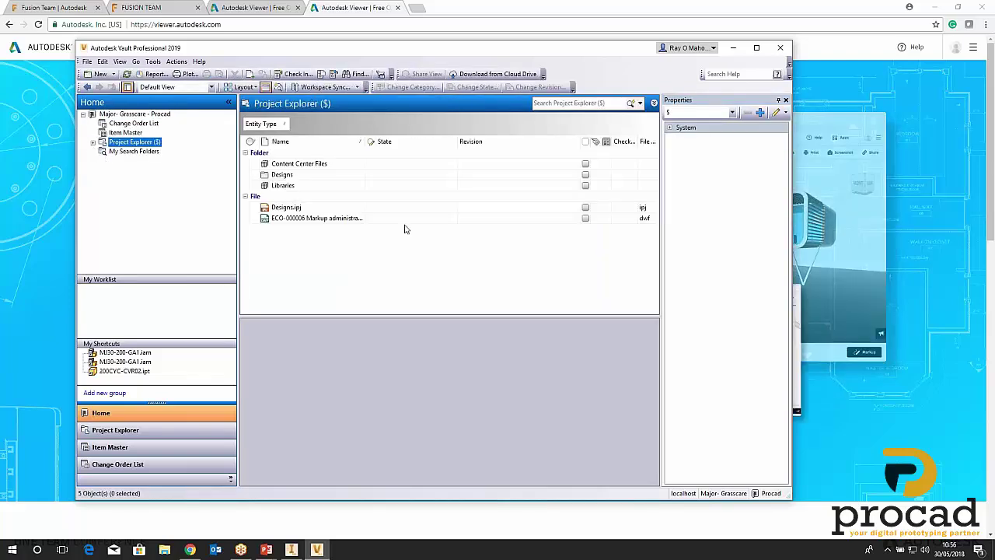
pyautogui.doubleClick(282, 174)
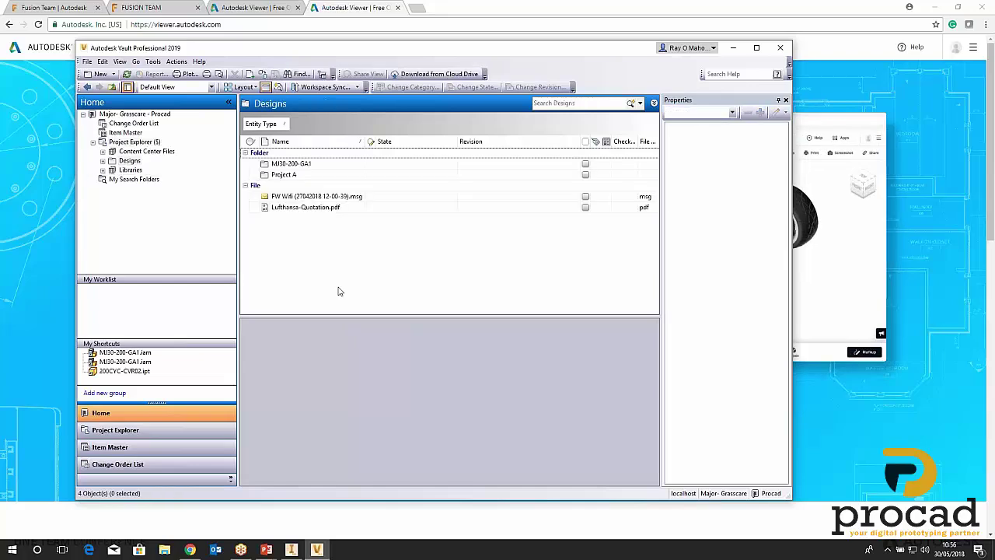
pyautogui.doubleClick(292, 166)
pyautogui.doubleClick(293, 166)
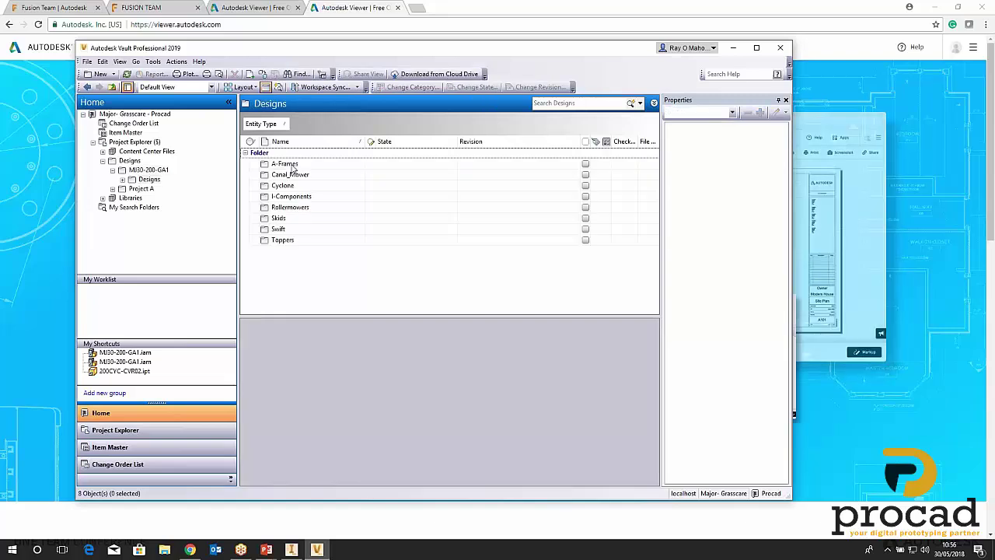
pyautogui.doubleClick(286, 188)
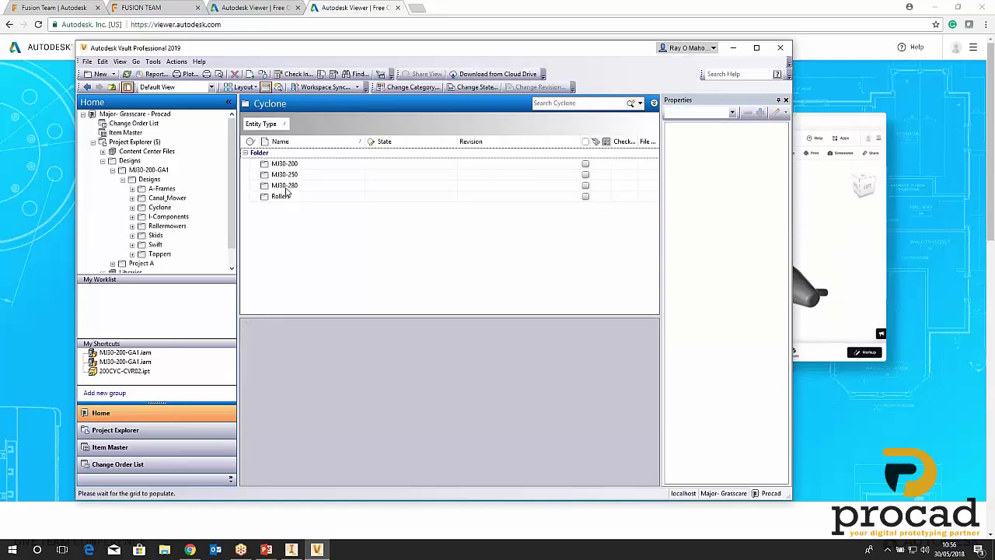
pyautogui.doubleClick(286, 164)
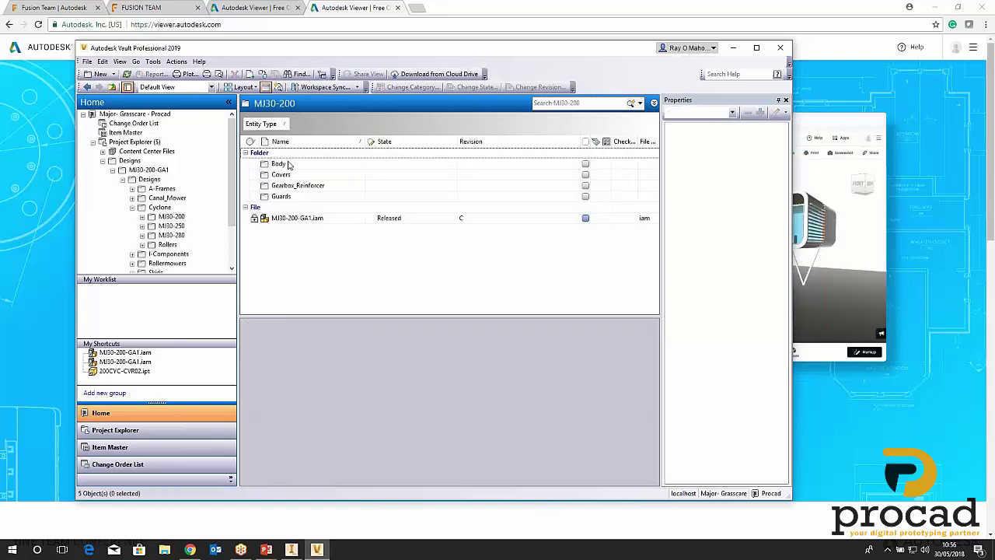
# Select MJ30-200-GA1.iam to show its properties and preview, and maximize the Vault window
pyautogui.click(292, 219)
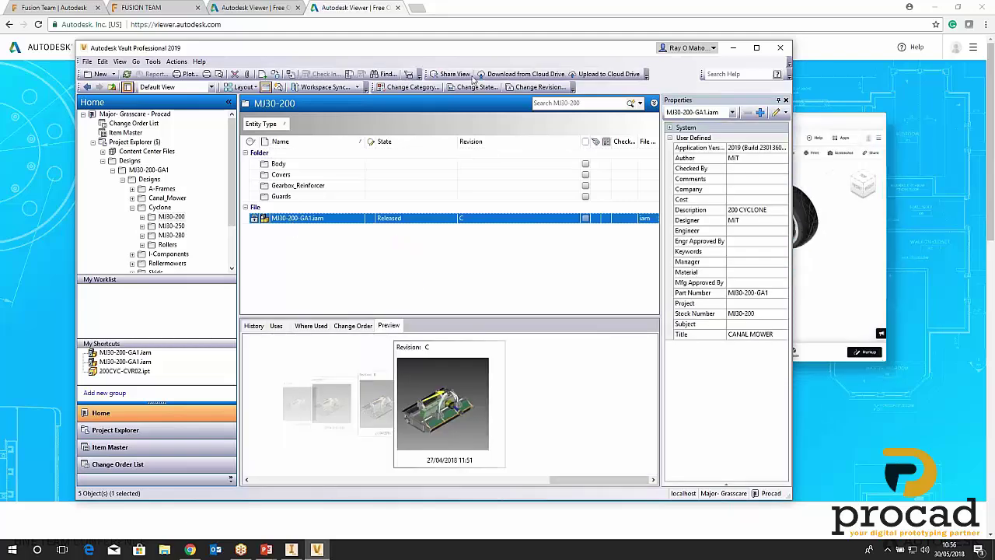
pyautogui.moveTo(491, 51); pyautogui.dragTo(464, 54)
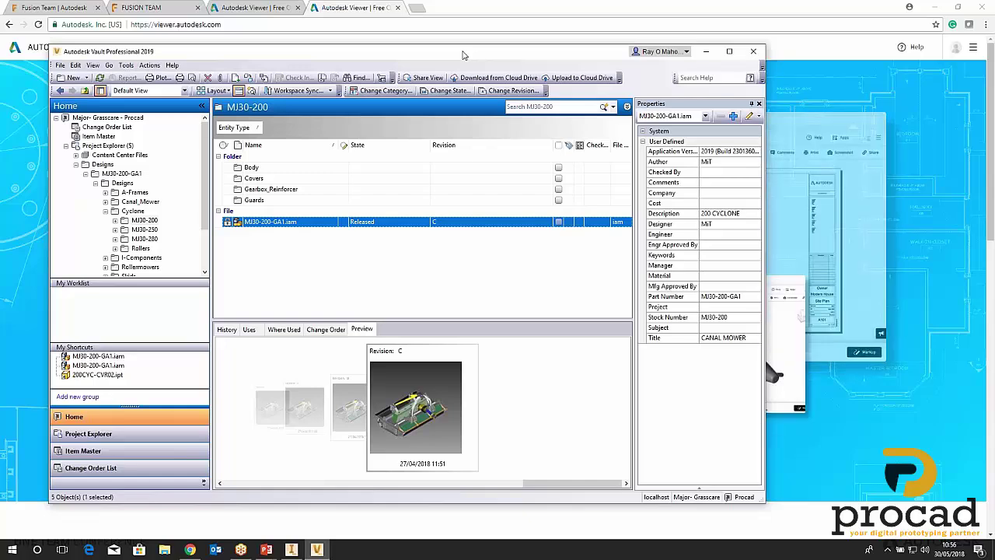
pyautogui.click(730, 52)
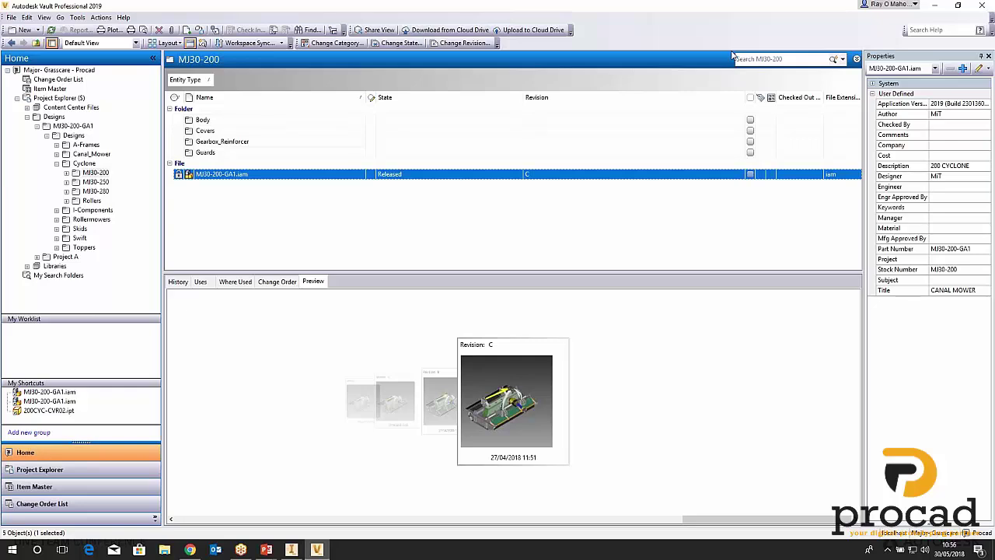
# Check the assembly's Upload to Cloud Drive destination, cancel without uploading, and view the Actions menu
pyautogui.click(536, 31)
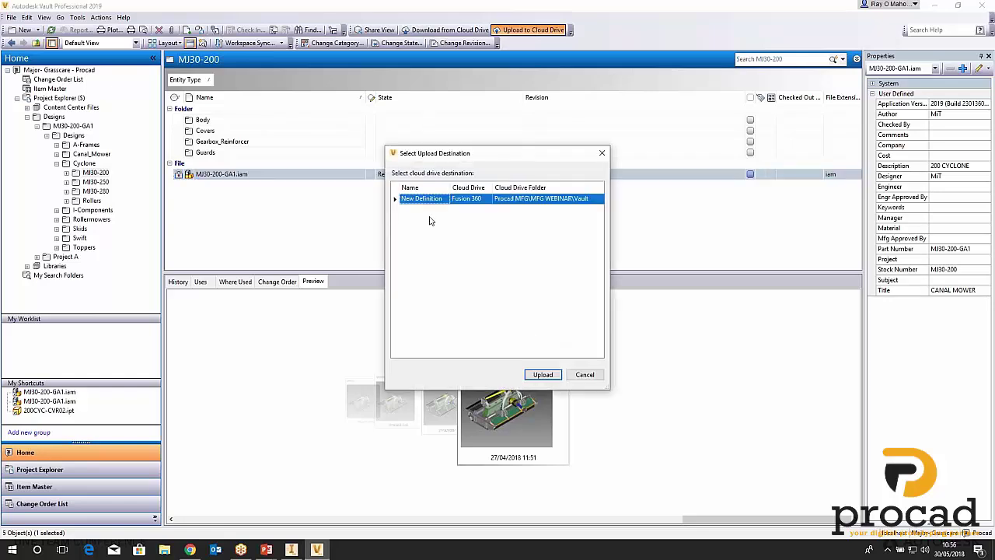
pyautogui.click(585, 375)
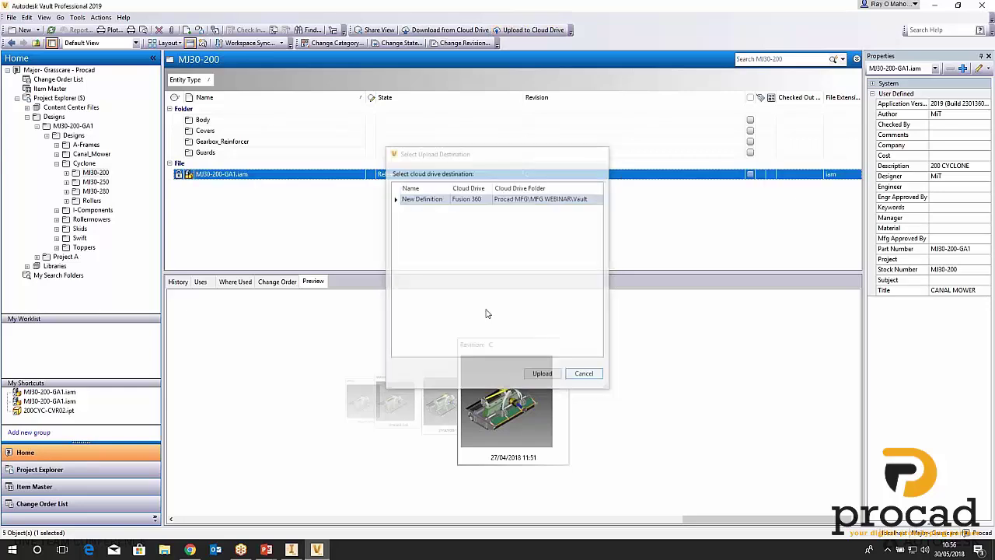
pyautogui.click(101, 18)
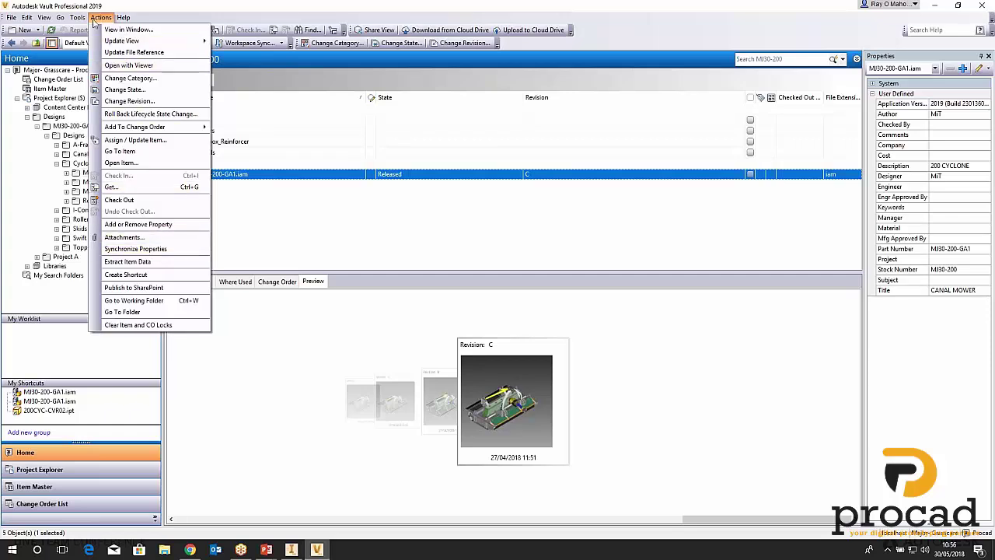
# Go to Tools > Administration > Vault Settings and bring up the collaboration Cloud Drive Mapping configuration
pyautogui.moveTo(78, 17)
pyautogui.moveTo(121, 108)
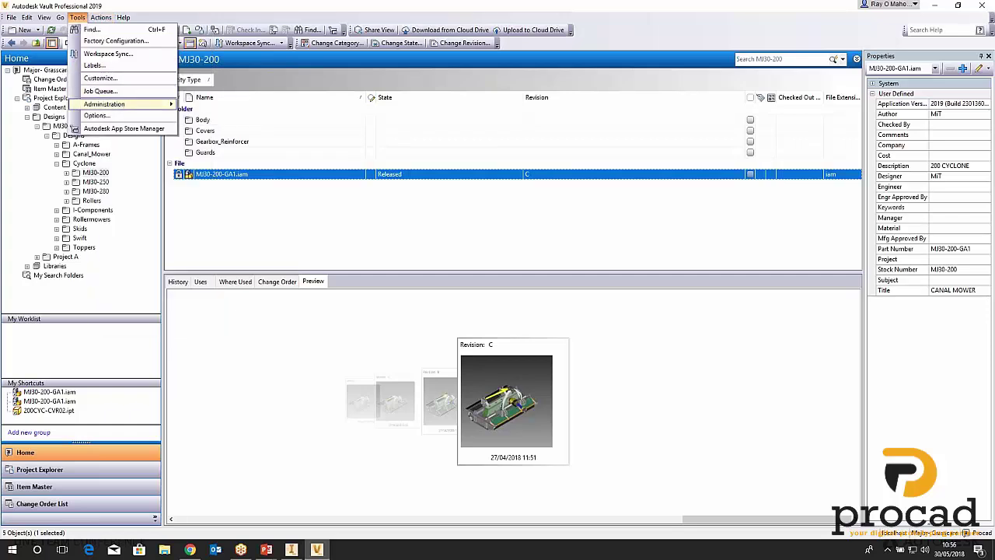
pyautogui.click(208, 112)
pyautogui.click(450, 132)
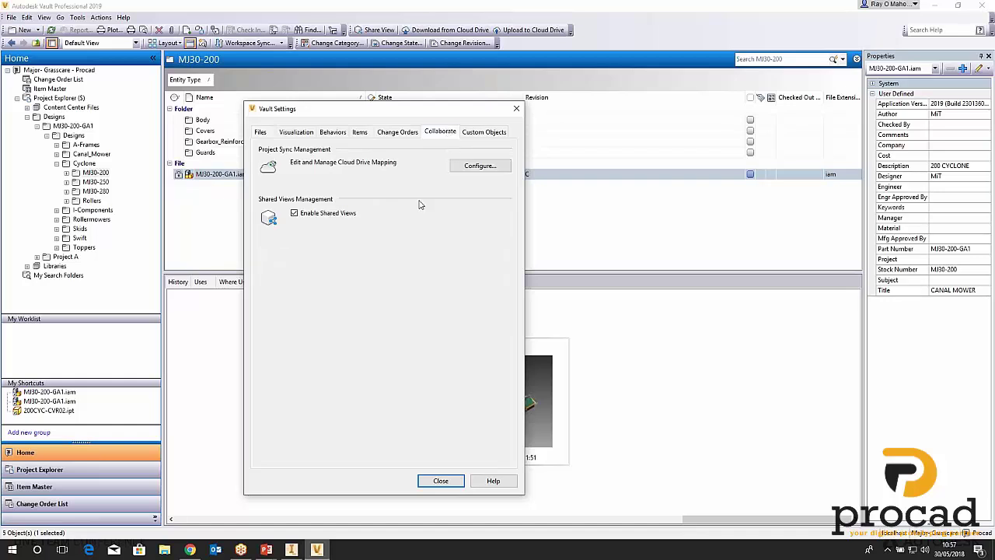
pyautogui.click(480, 165)
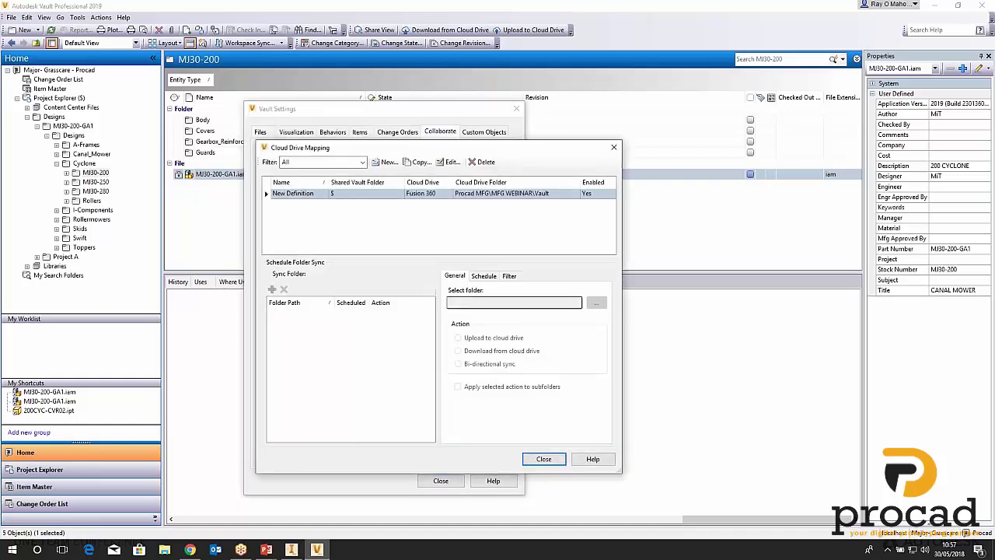
# Review the New Definition mapping's General, Schedule and Filter settings without changing them
pyautogui.click(483, 276)
pyautogui.click(509, 276)
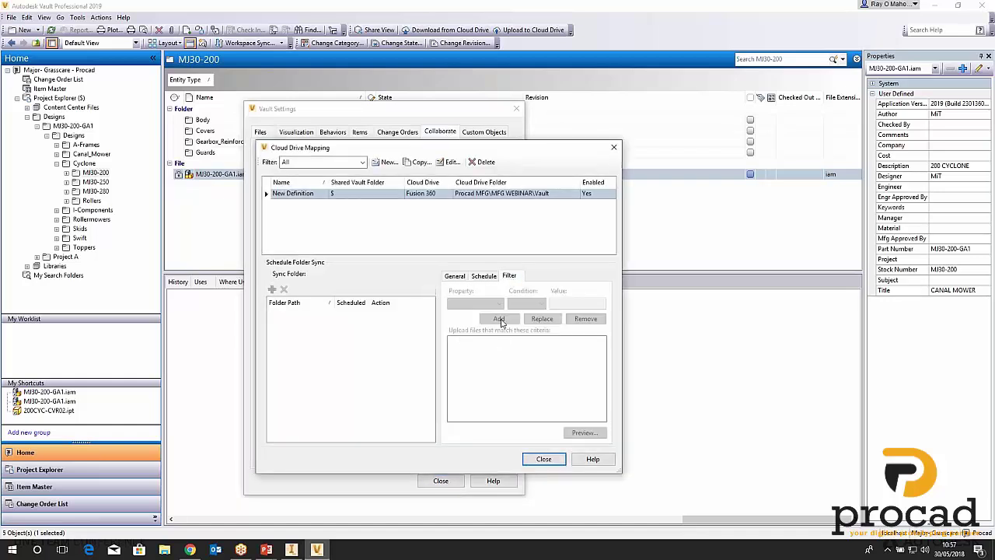
pyautogui.click(450, 163)
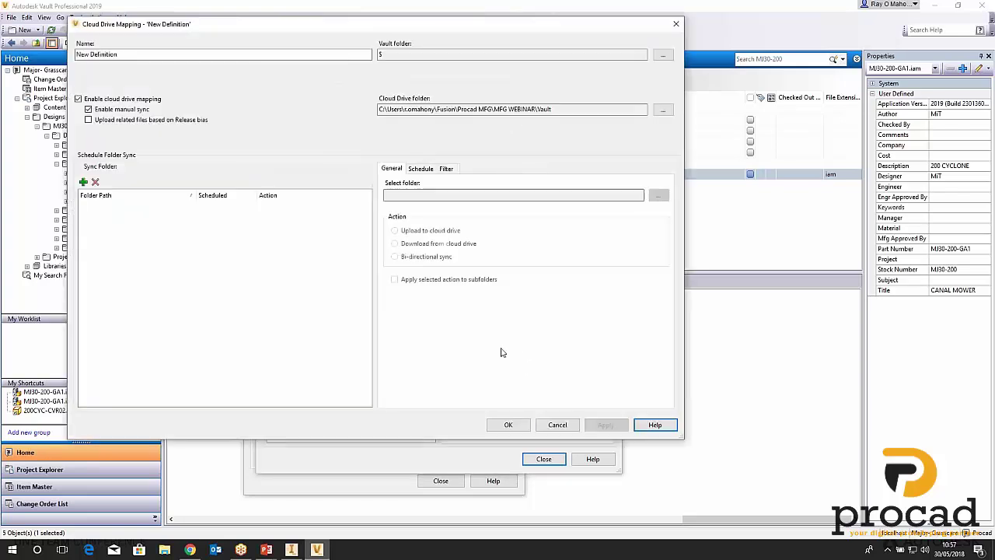
pyautogui.click(447, 169)
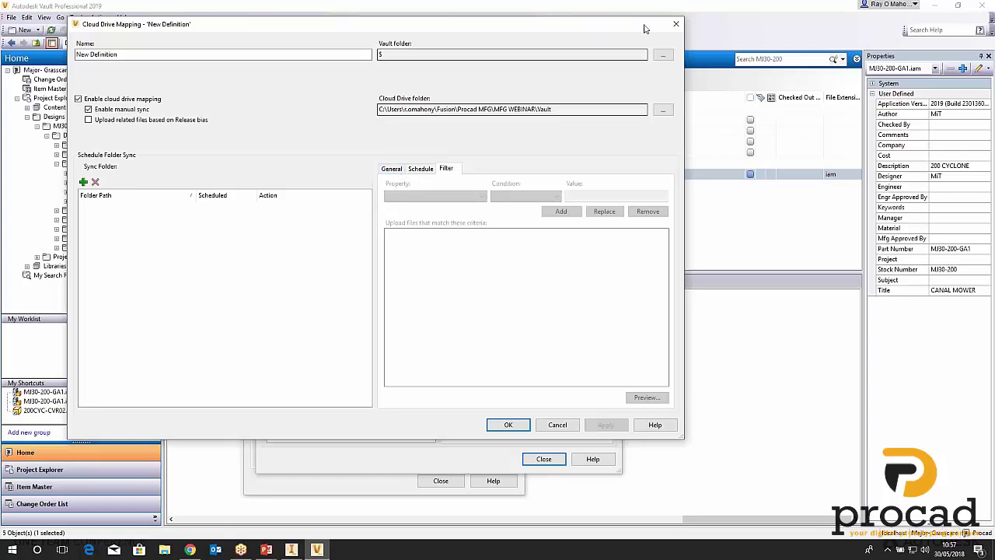
pyautogui.click(675, 24)
pyautogui.click(342, 196)
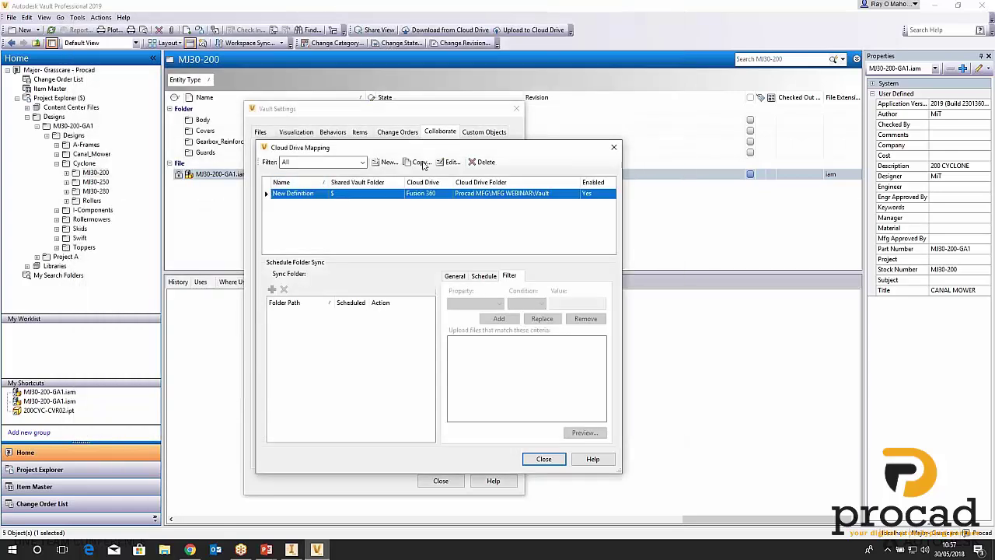
pyautogui.click(449, 163)
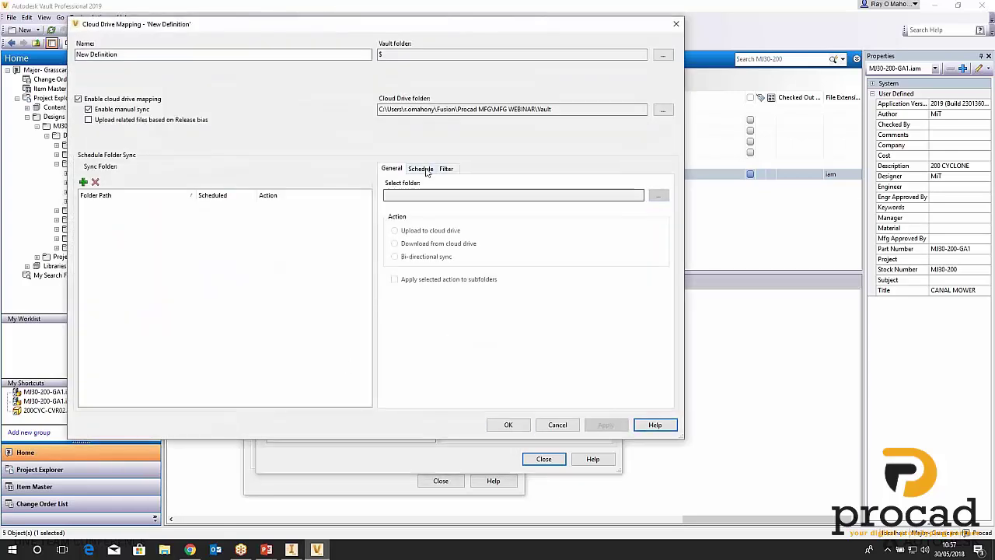
pyautogui.click(421, 168)
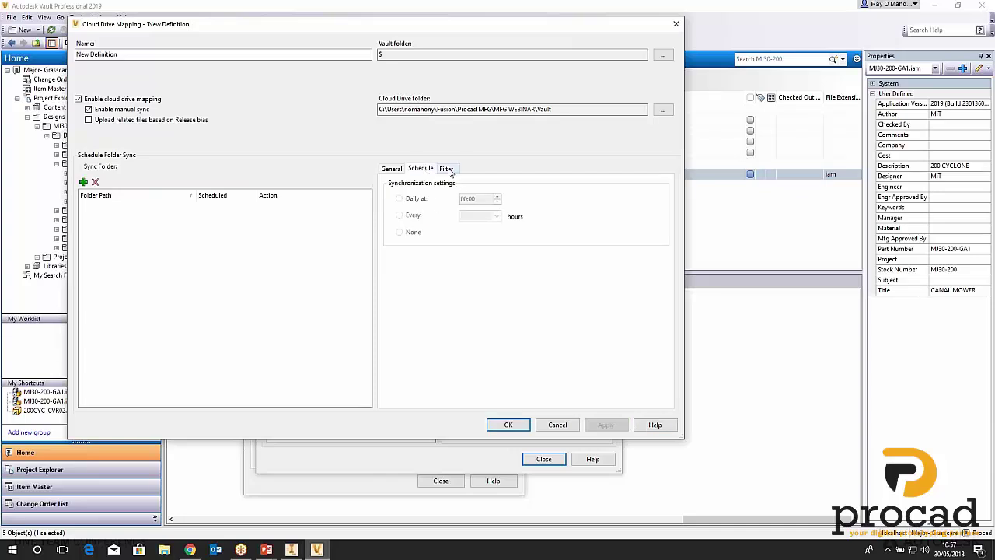
pyautogui.click(448, 169)
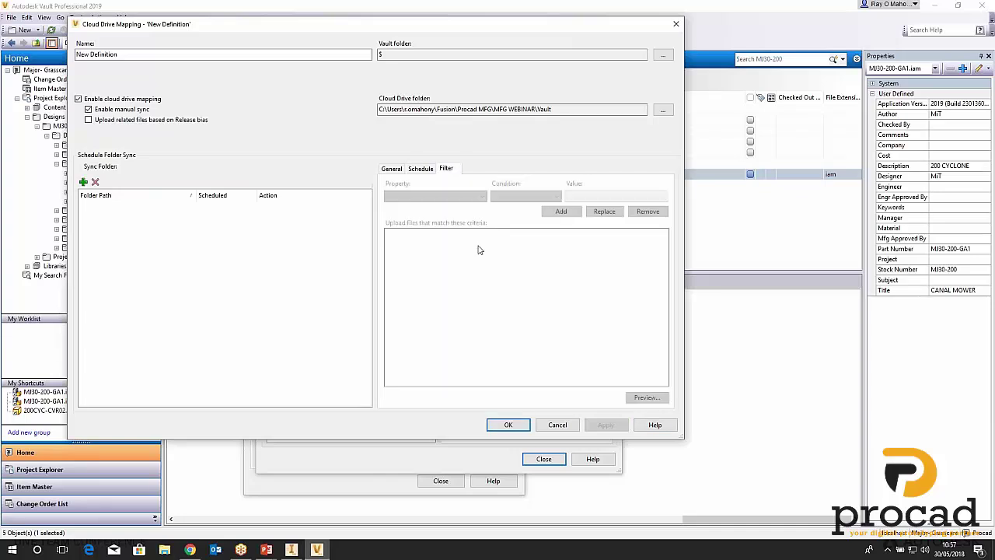
# Cancel the mapping definition and close the Cloud Drive Mapping and Vault Settings dialogs
pyautogui.click(570, 429)
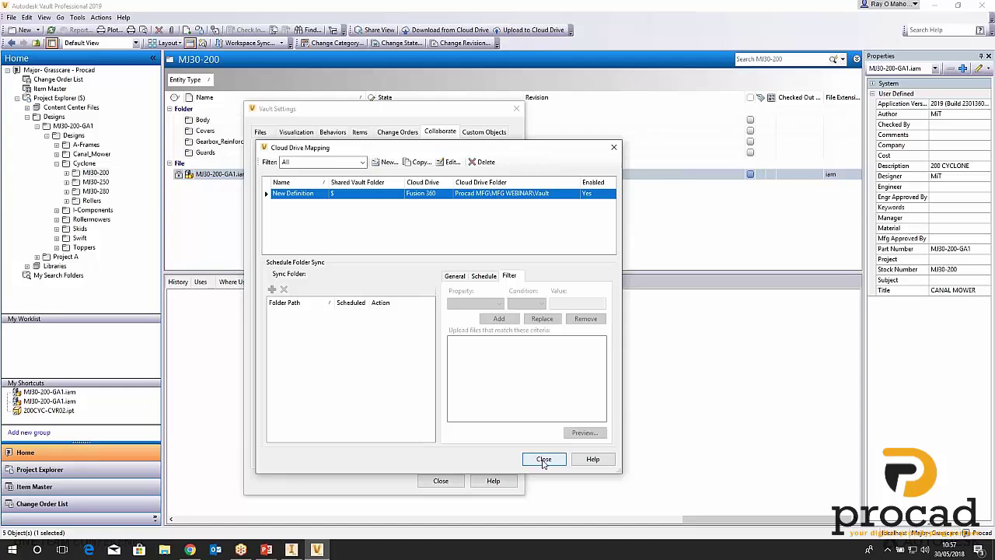
pyautogui.click(542, 460)
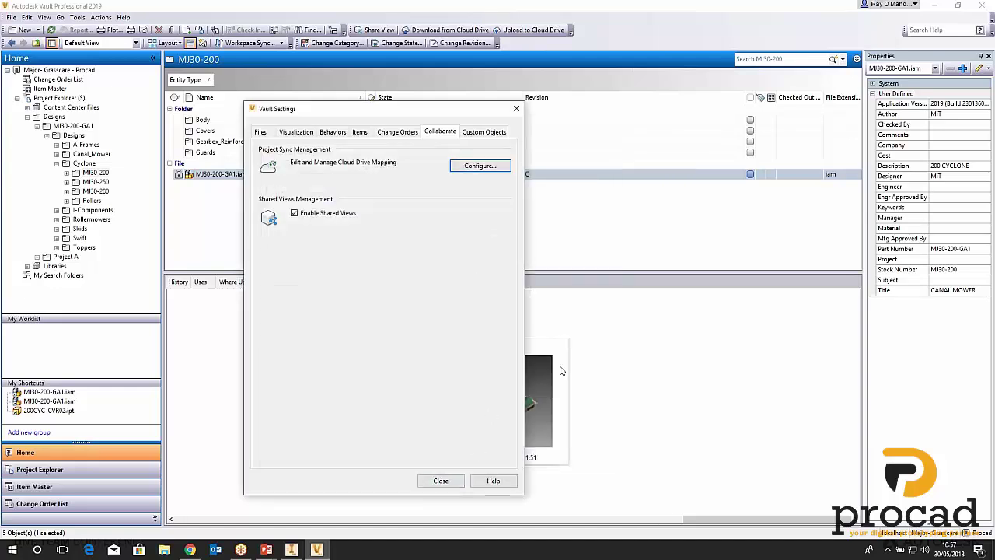
pyautogui.click(440, 481)
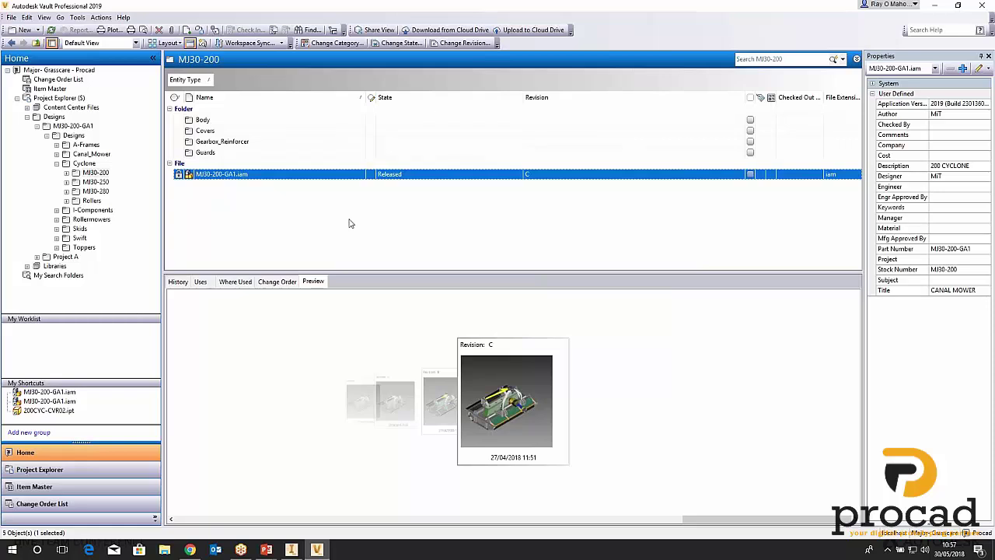
# In Chrome's Fusion Team, open MFG WEBINAR > Vault > Designs > MJ30-200-GA1 > Designs > Cyclone > MJ30-200
pyautogui.click(189, 550)
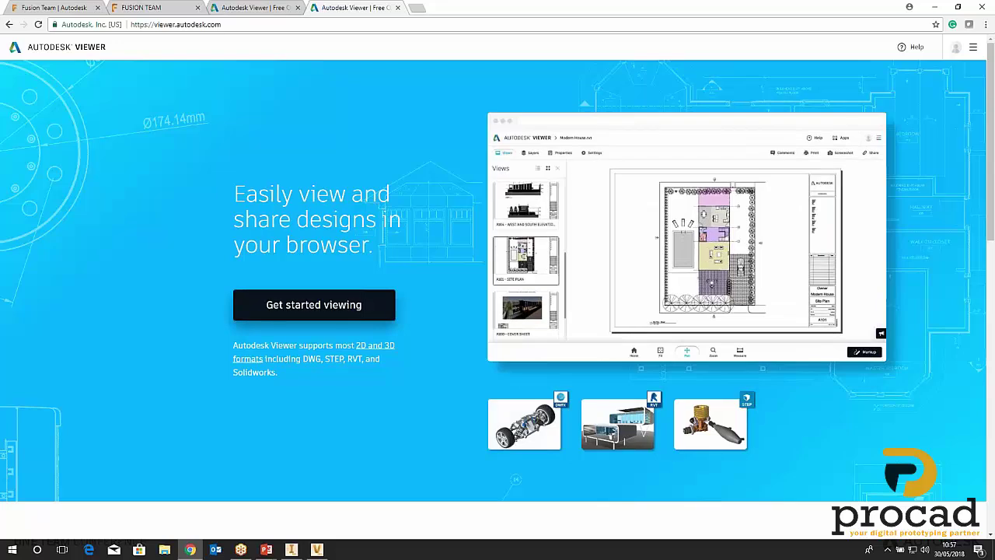
pyautogui.click(158, 9)
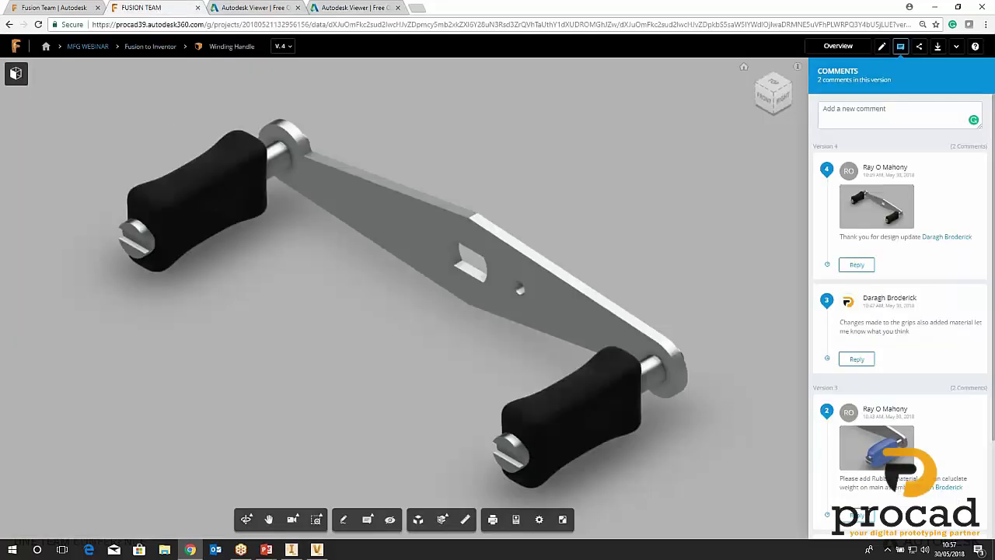
pyautogui.click(88, 46)
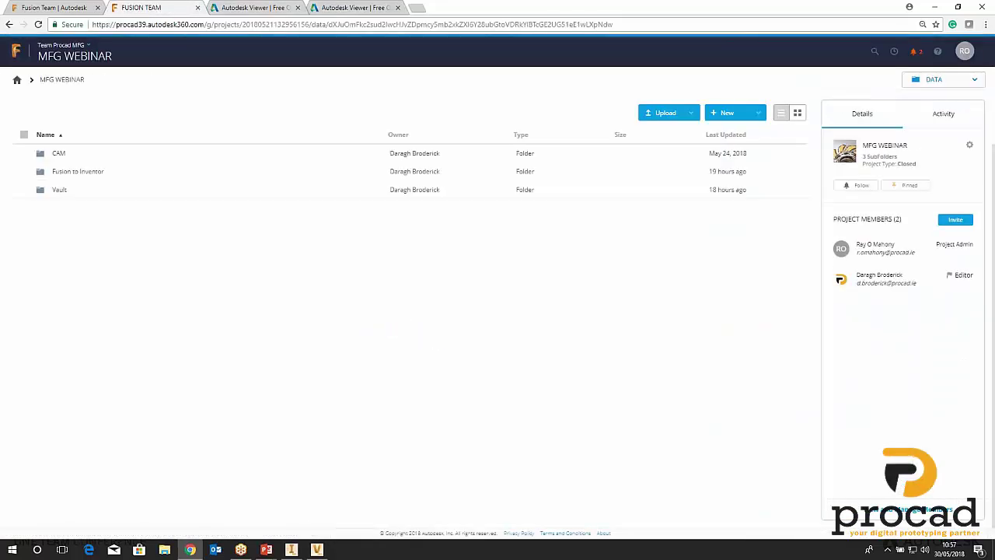
pyautogui.click(63, 191)
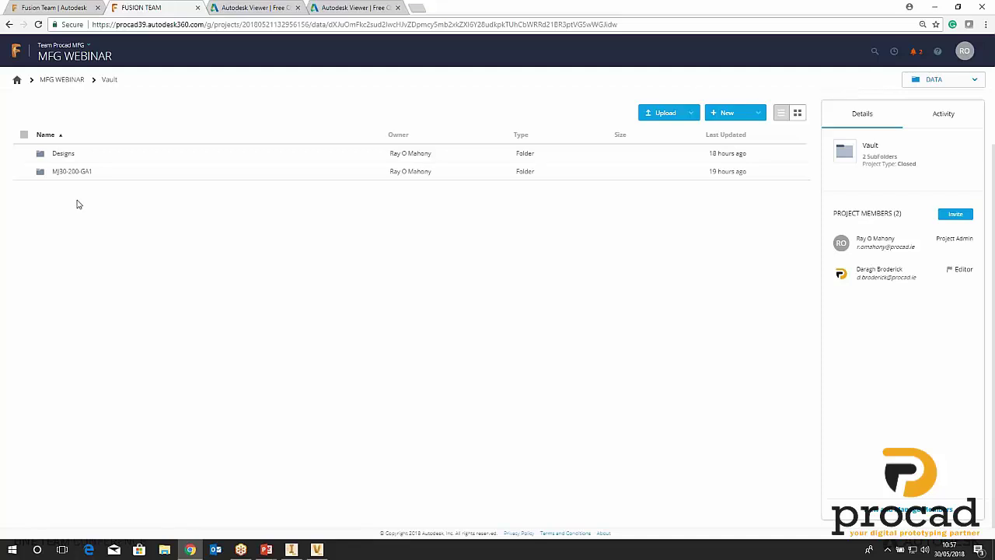
pyautogui.click(62, 154)
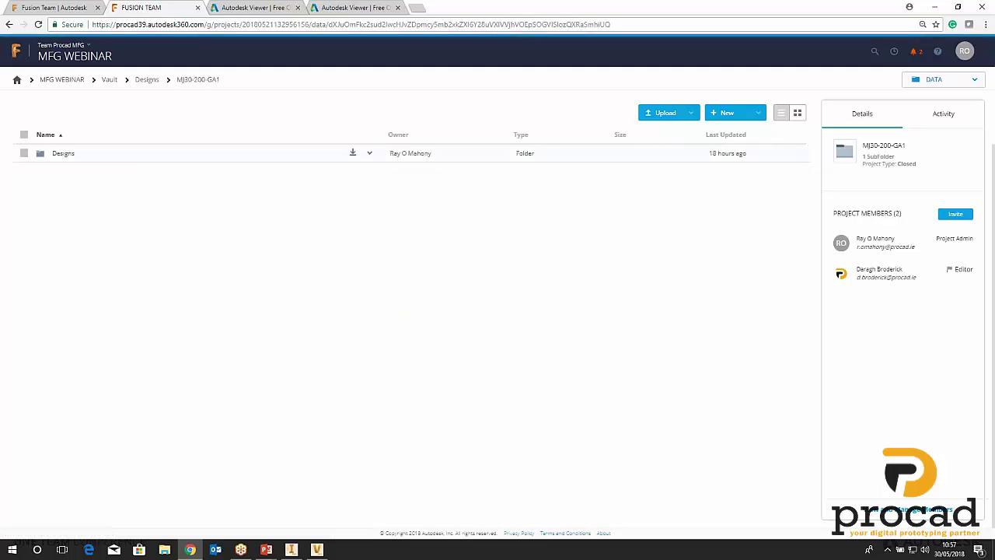
pyautogui.click(68, 160)
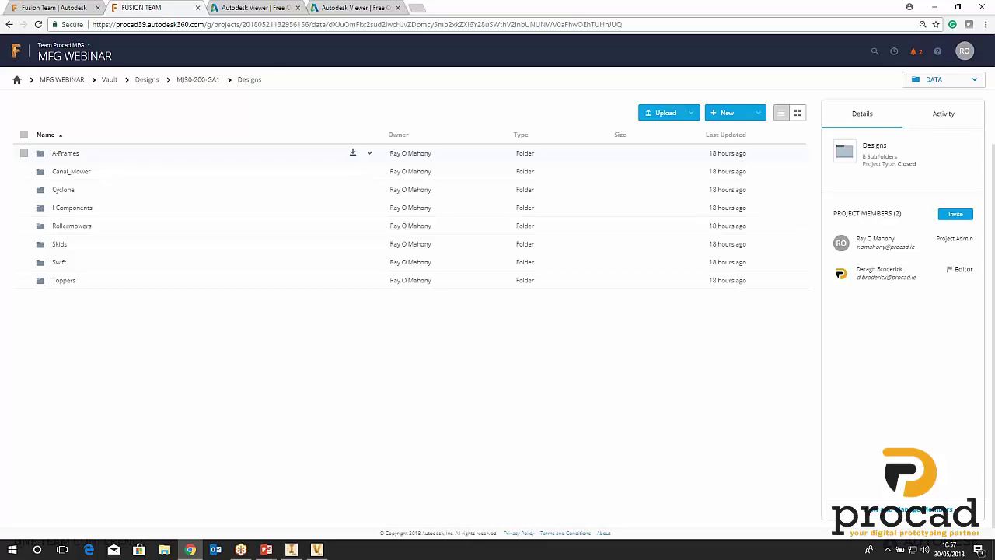
pyautogui.click(63, 191)
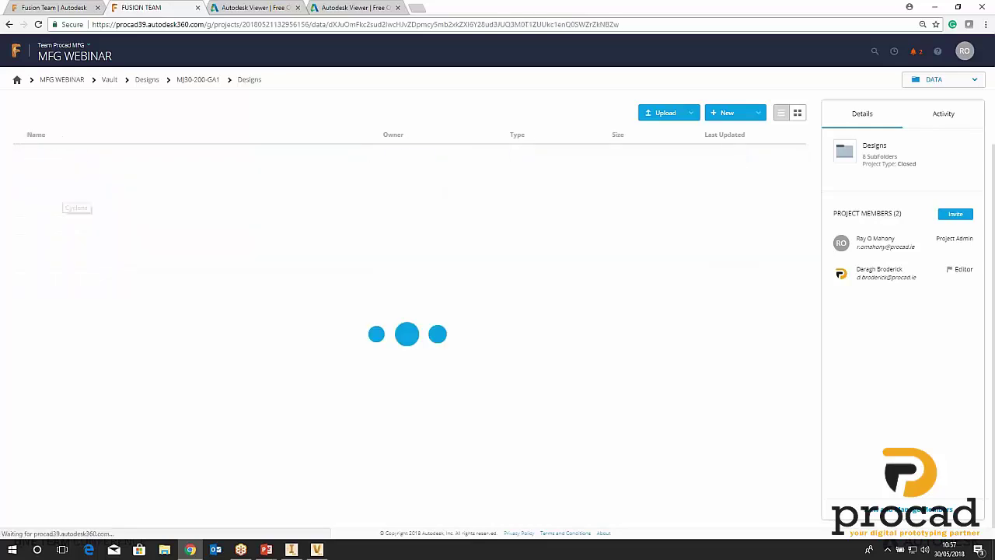
pyautogui.click(68, 153)
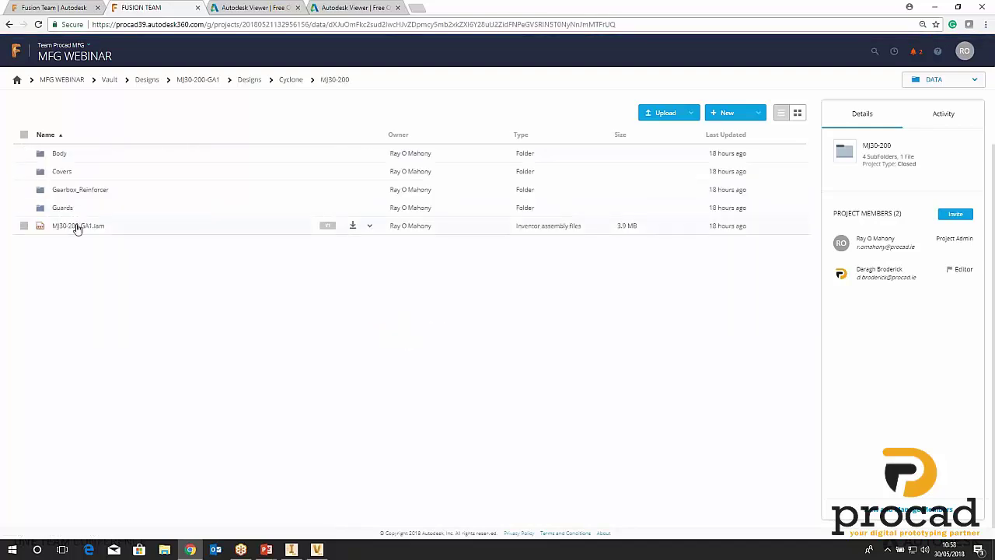
# Open MJ30-200-GA1.iam and scroll its Design References (Uses) list of 63 components
pyautogui.click(77, 226)
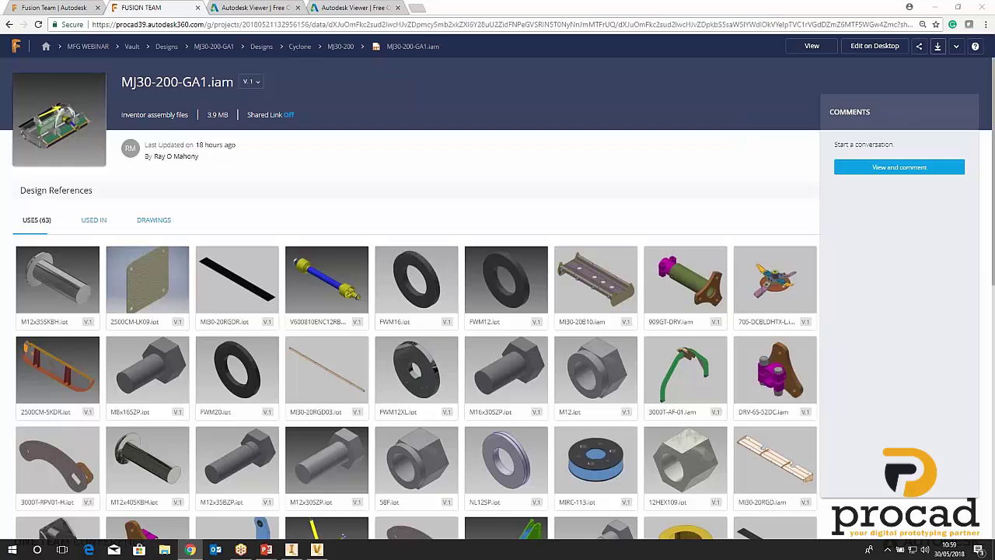
pyautogui.scroll(-1, 498, 350)
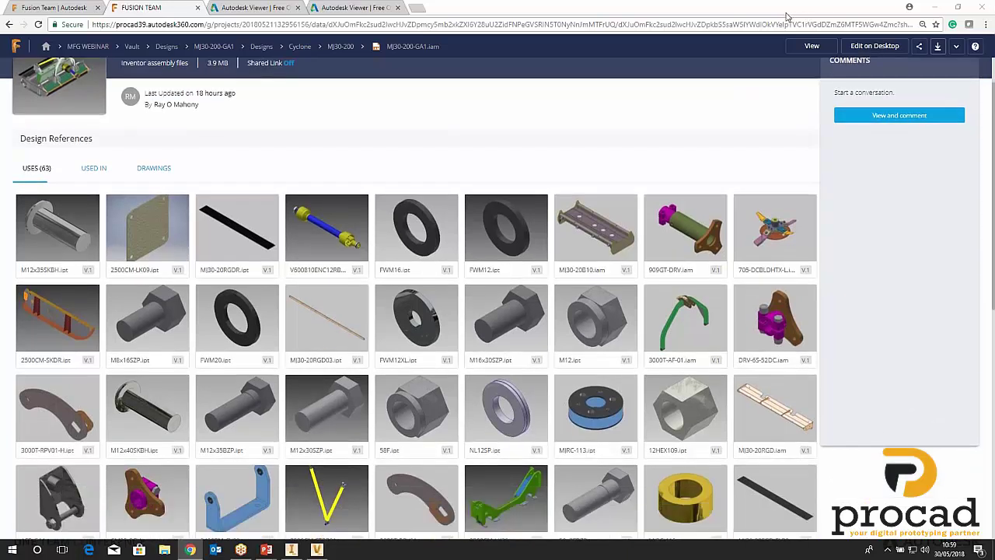